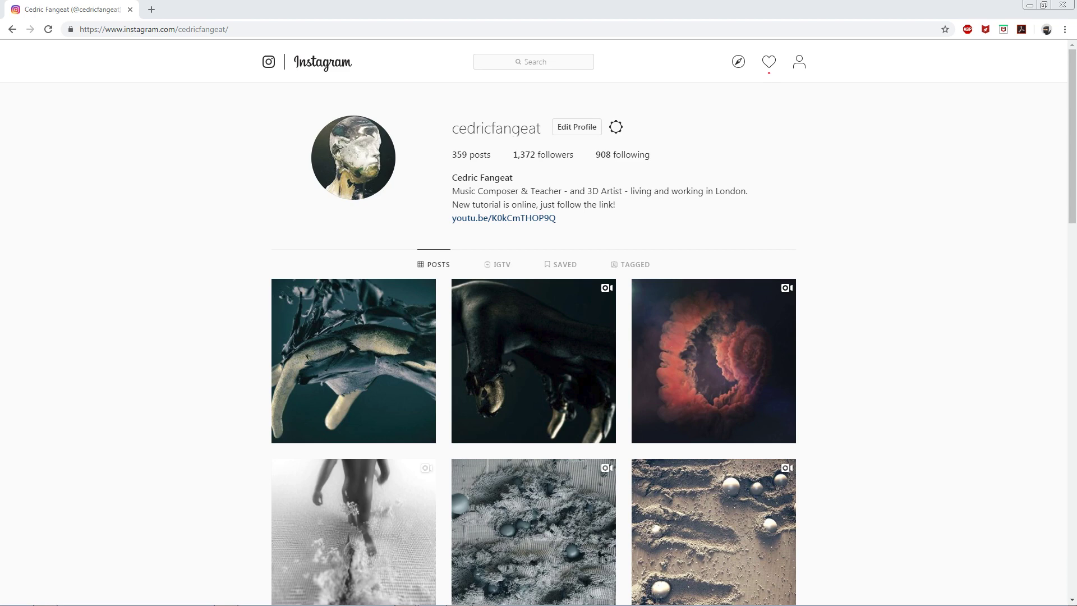
Switch to Cinema 4D and import the Touch OBJ model with the default import settings
key("alt+Tab")
key("alt+Tab")
key("alt+Tab")
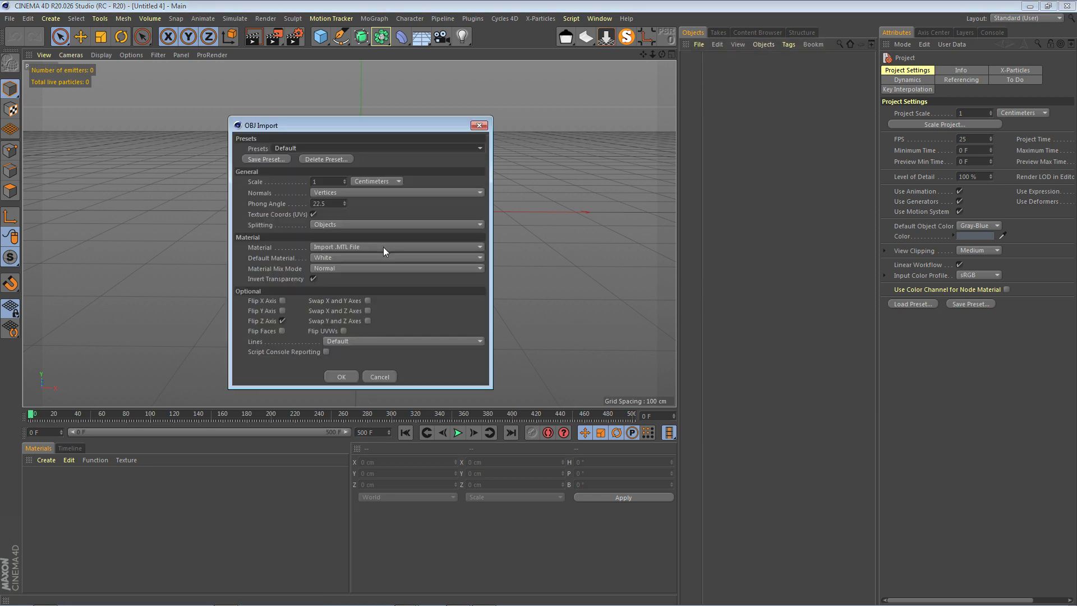
left_click(339, 376)
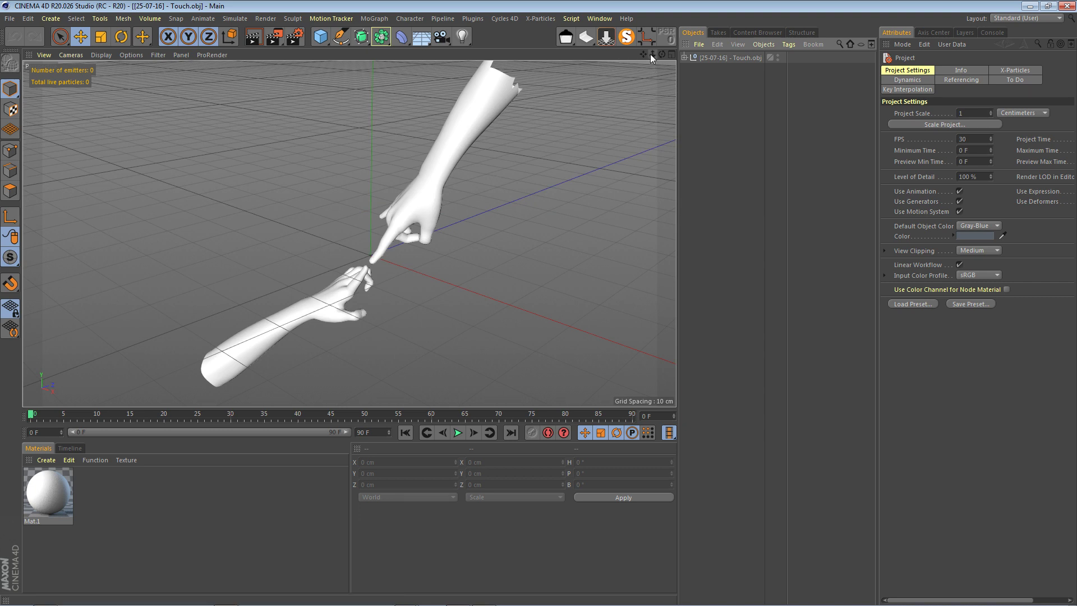
Expand the imported Touch null in the object hierarchy and display the hands with shaded surfaces and wireframe lines
left_click_drag(652, 55, 657, 54)
left_click(683, 57)
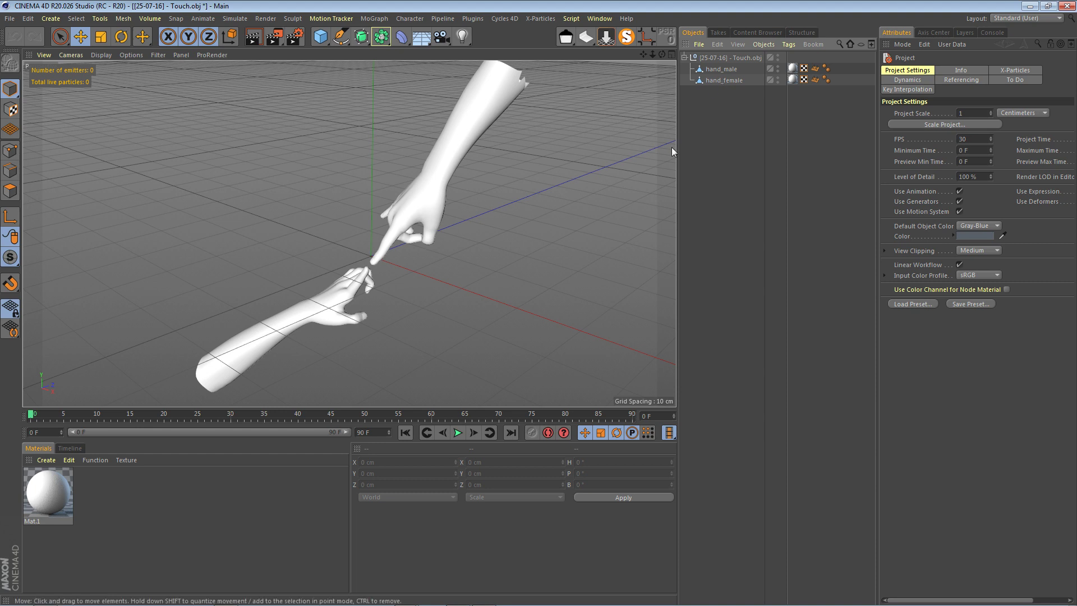
key("n")
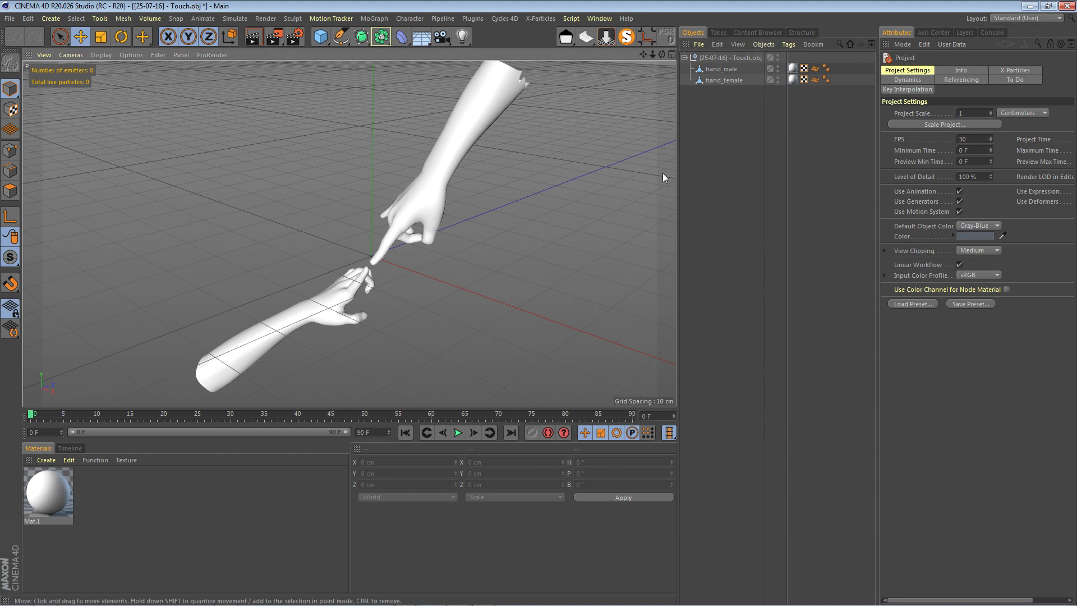
key("b")
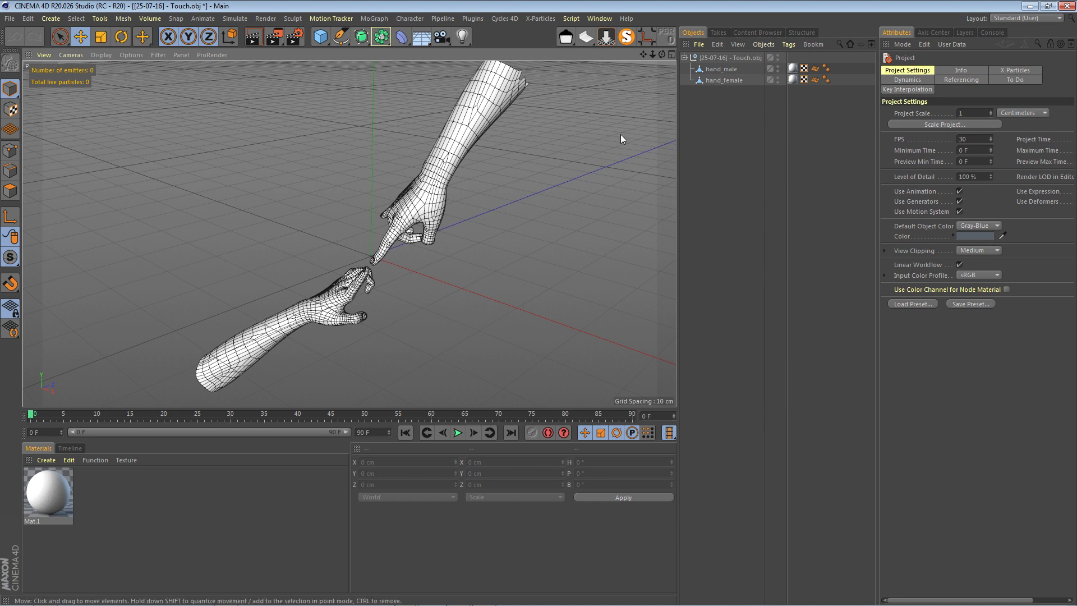
Delete the hand_male object and the Touch parent null, keeping only hand_female in the scene
left_click(717, 68)
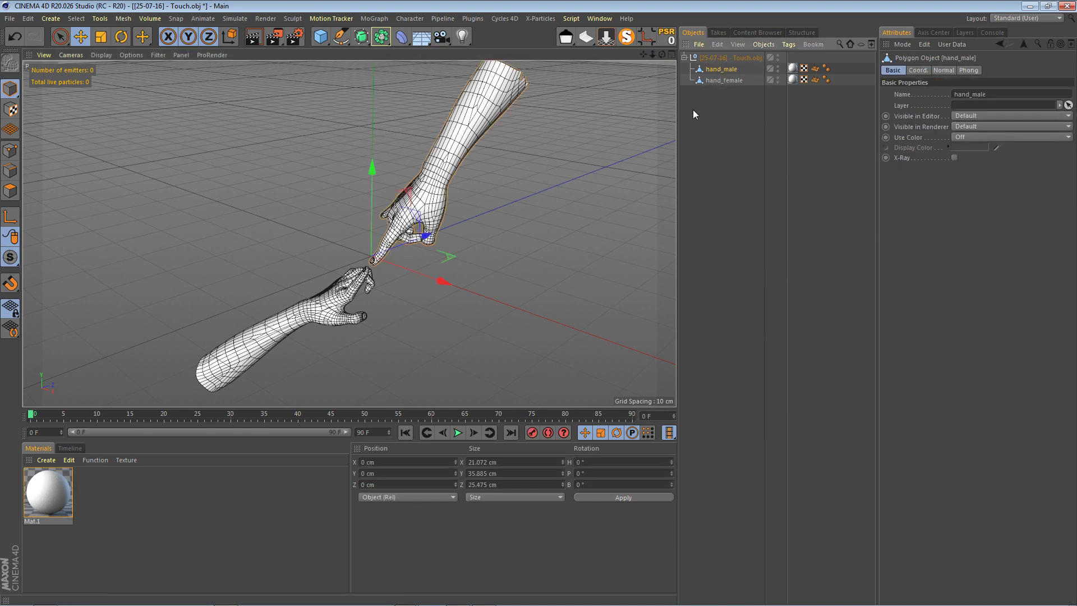
left_click(721, 80)
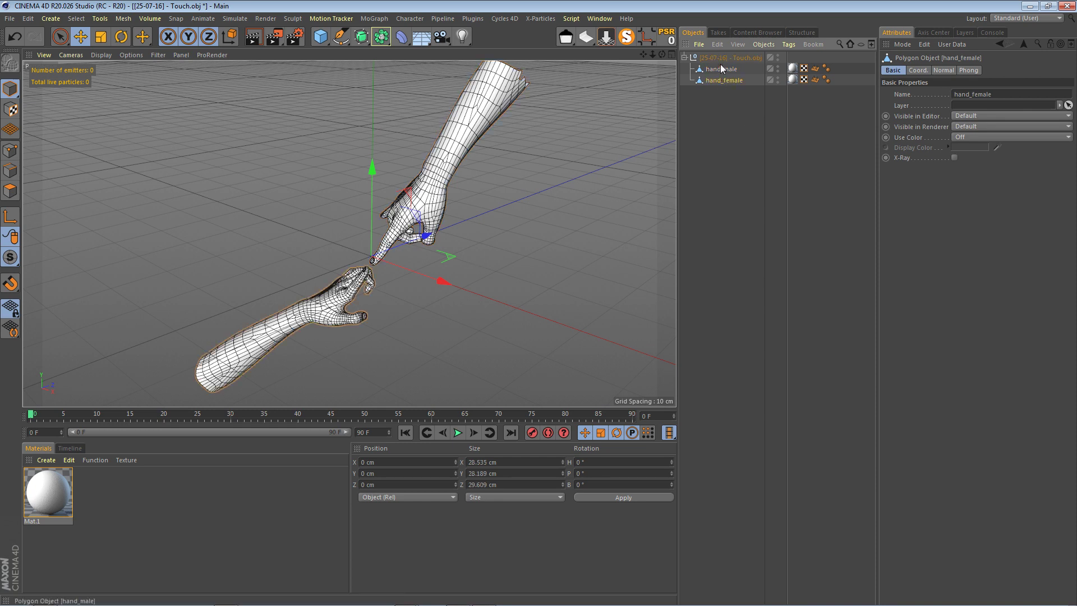
left_click(720, 69)
key("Delete")
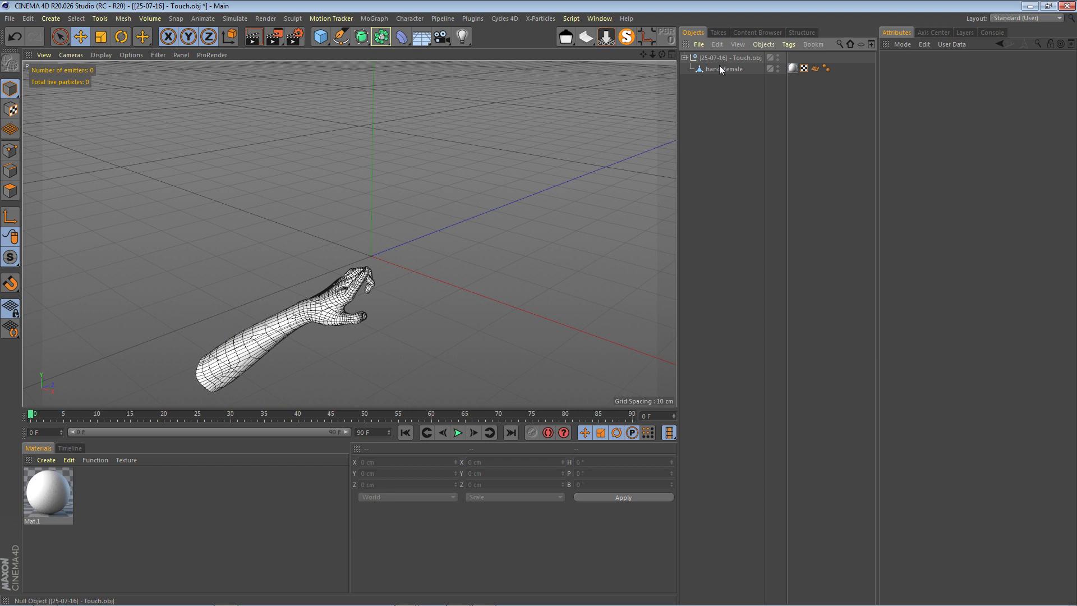
left_click(717, 58)
key("Delete")
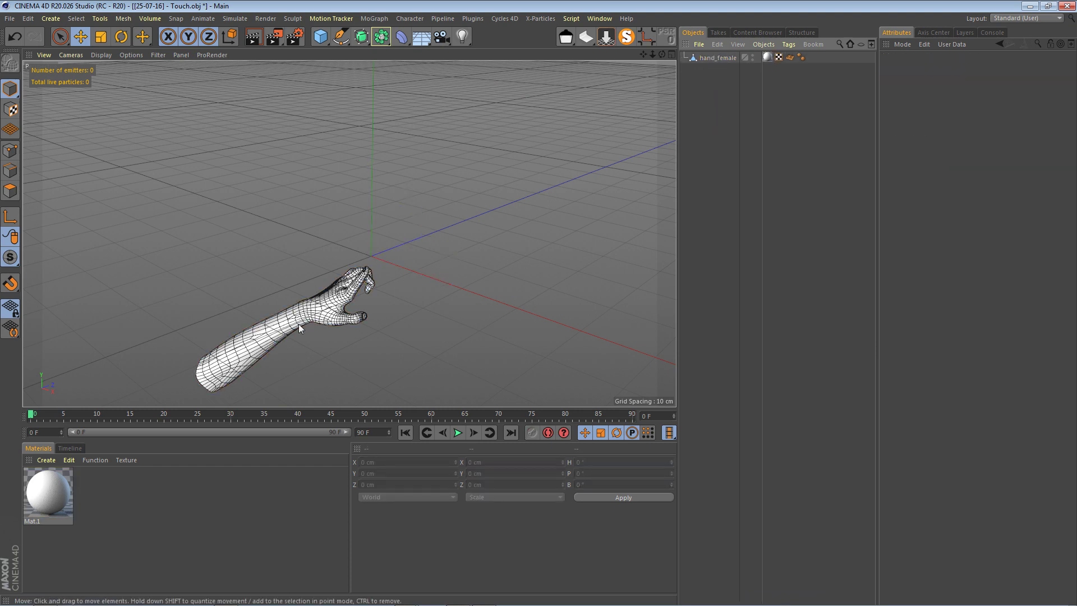
Drop the hand_female object to the floor so that its lowest point sits at zero height
left_click_drag(643, 56, 665, 118)
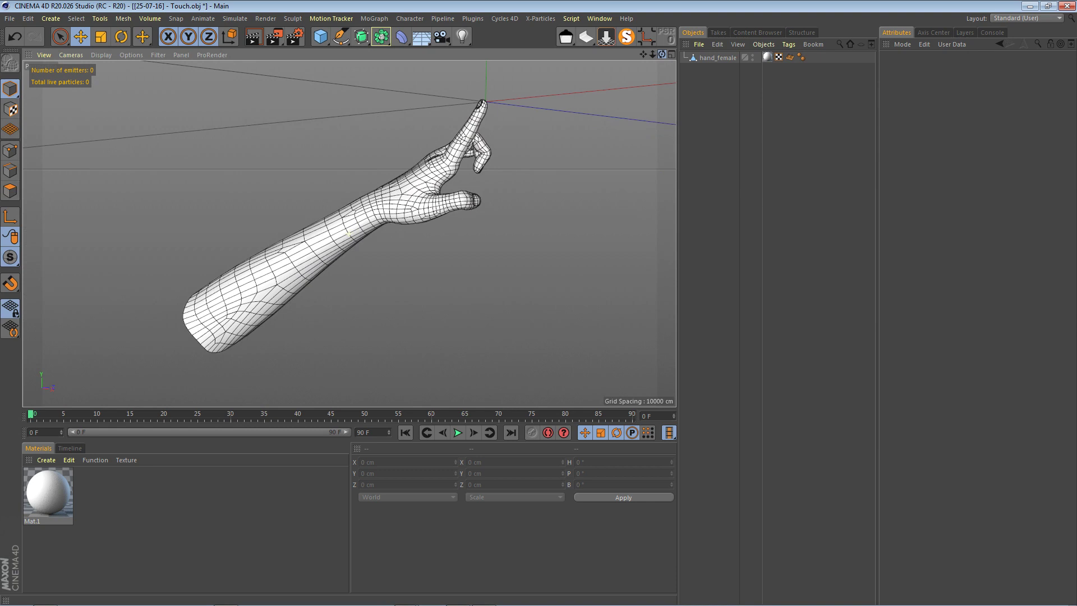
left_click(611, 44)
left_click(705, 59)
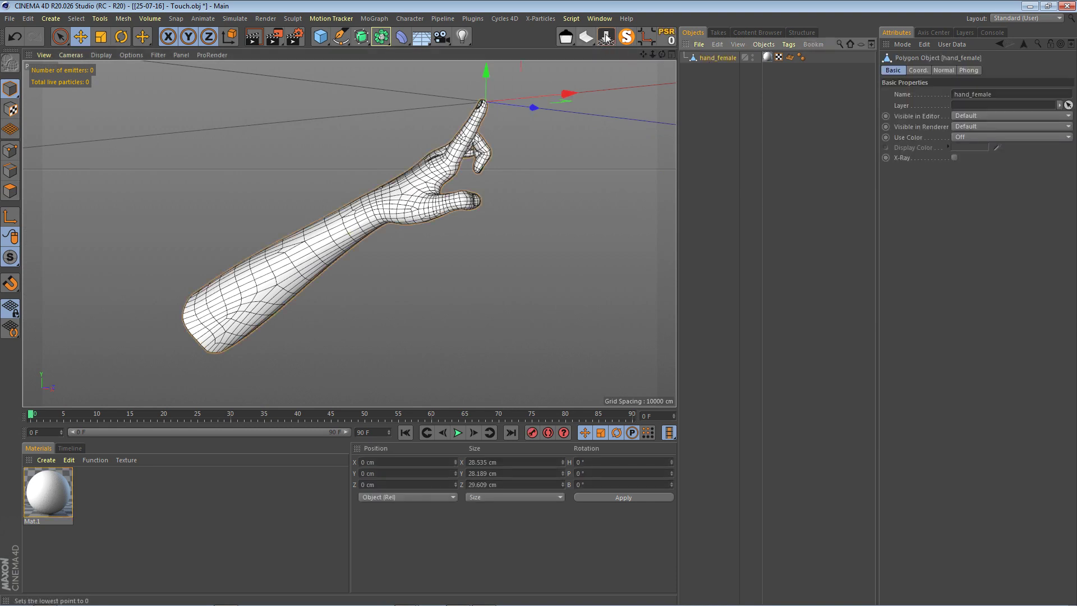
left_click(606, 40)
left_click_drag(643, 54, 649, 315)
mouse_move(662, 54)
left_mouse_down()
mouse_move(642, 59)
mouse_move(641, 49)
left_mouse_up()
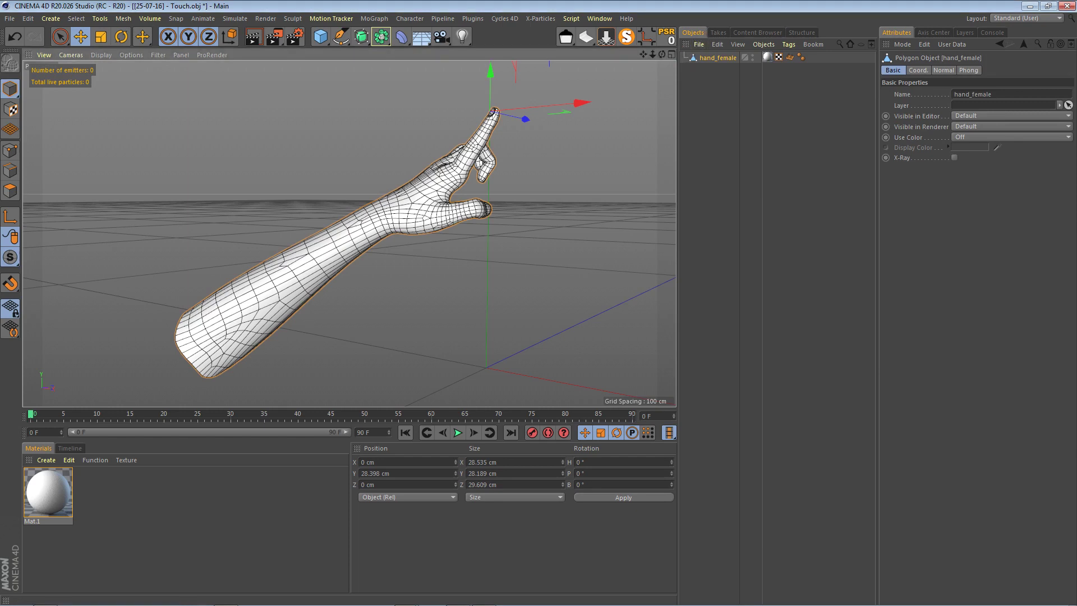
Save the project as "[25-07-16] - Touch.c4d" inside a new Desktop folder named "tut"
left_click(10, 20)
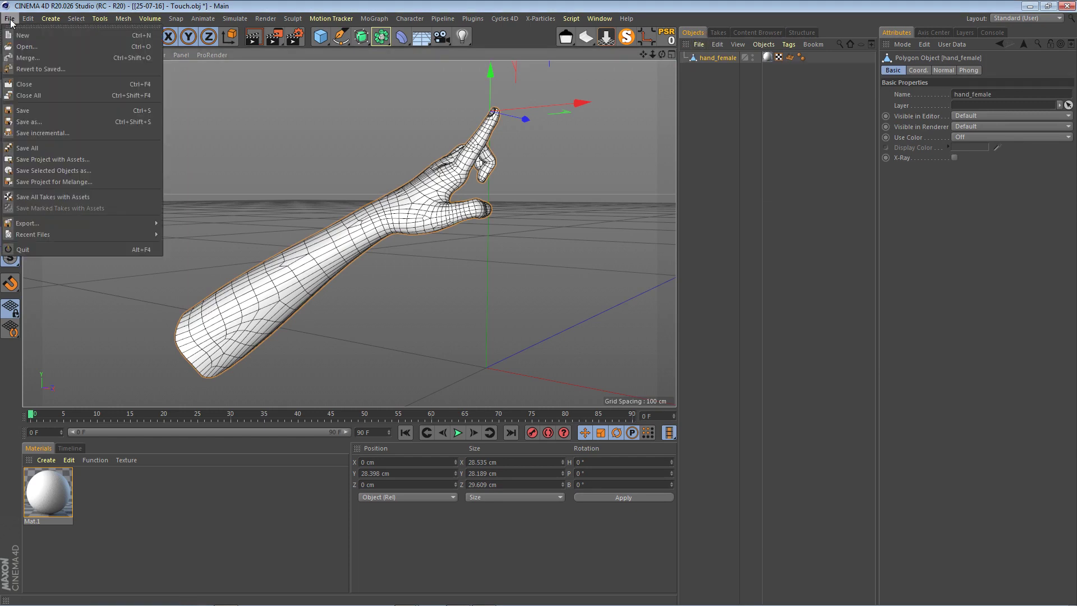
left_click(29, 122)
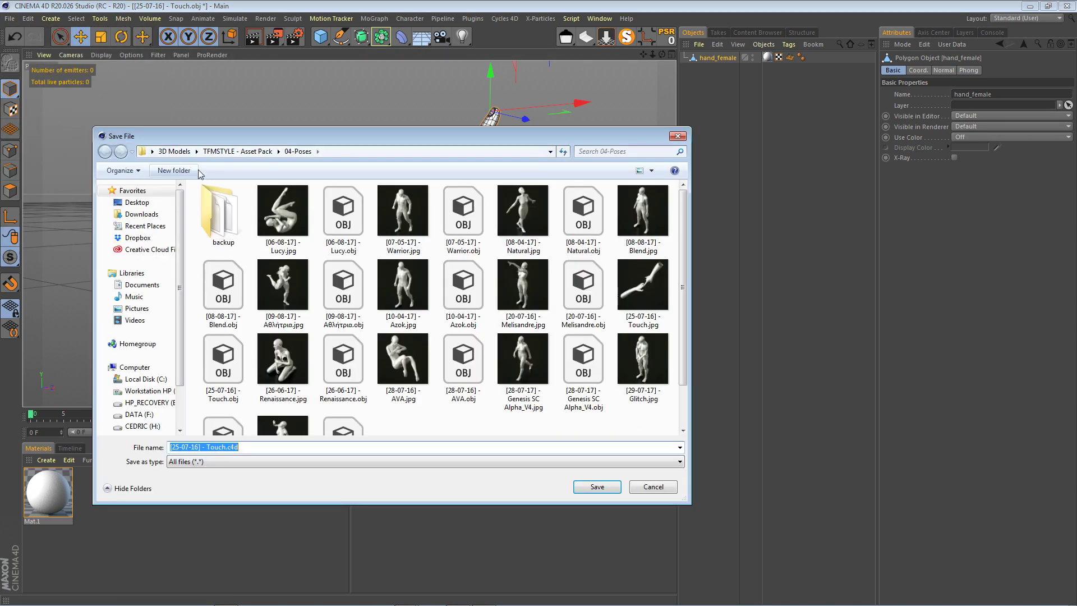
left_click_drag(324, 136, 362, 107)
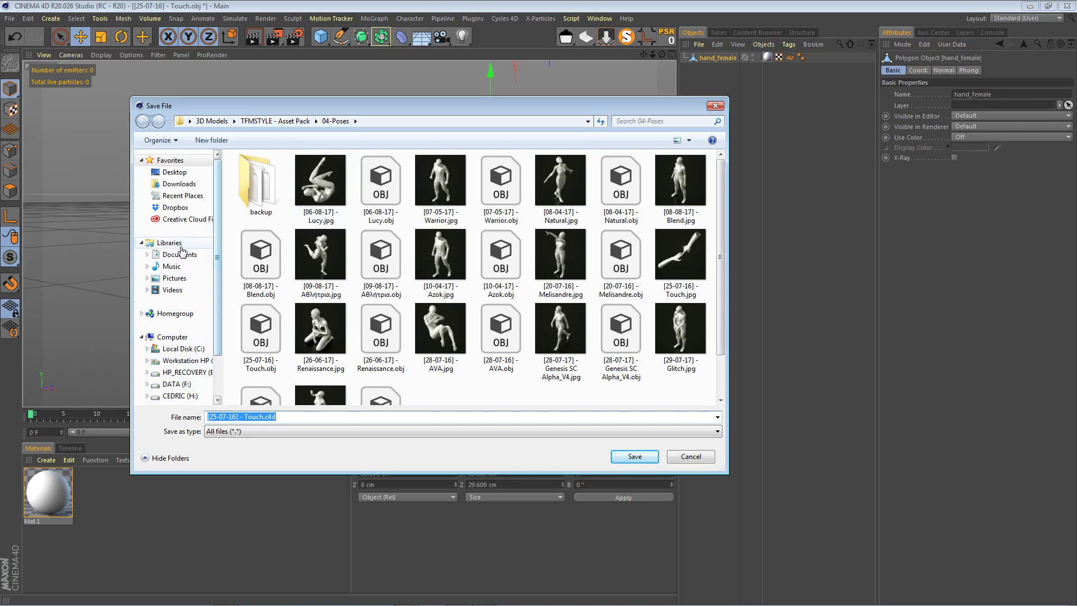
left_click(175, 173)
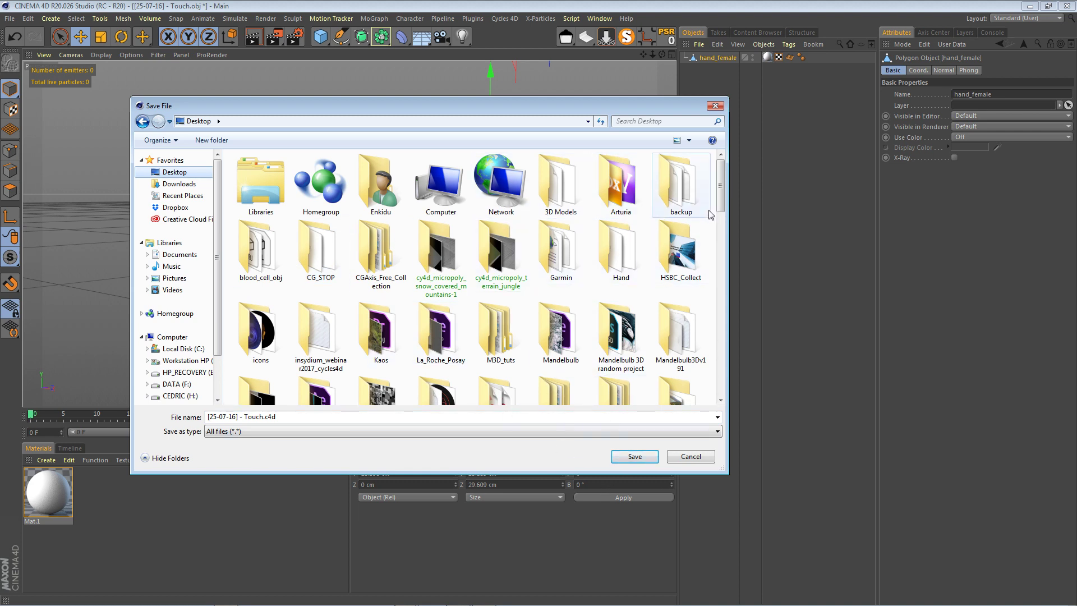
right_click(714, 227)
mouse_move(769, 329)
left_click(867, 331)
type("tut")
key("Return")
double_click(499, 351)
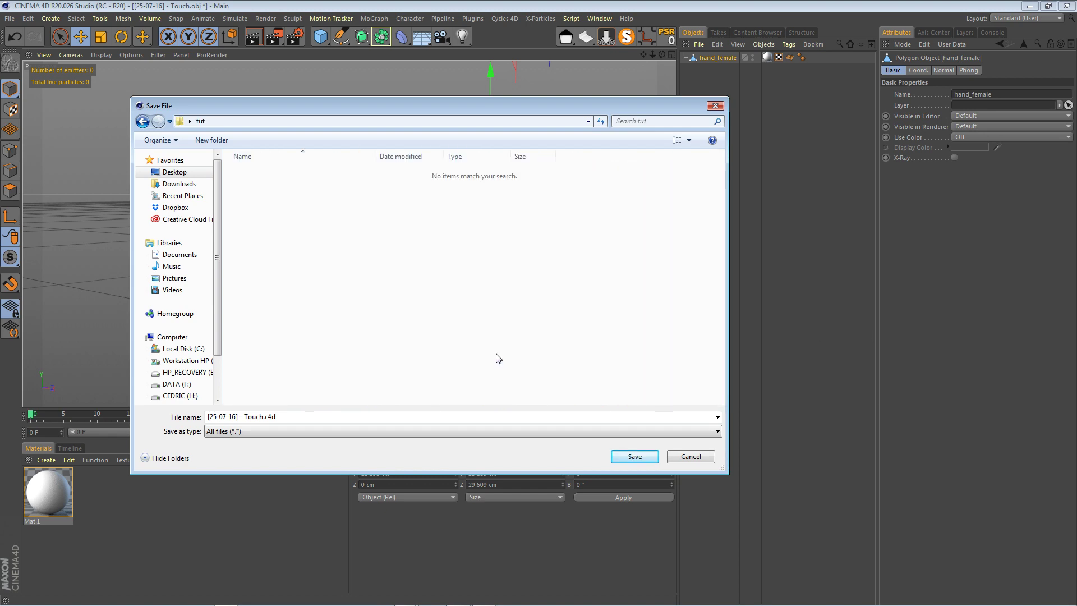
triple_click(427, 415)
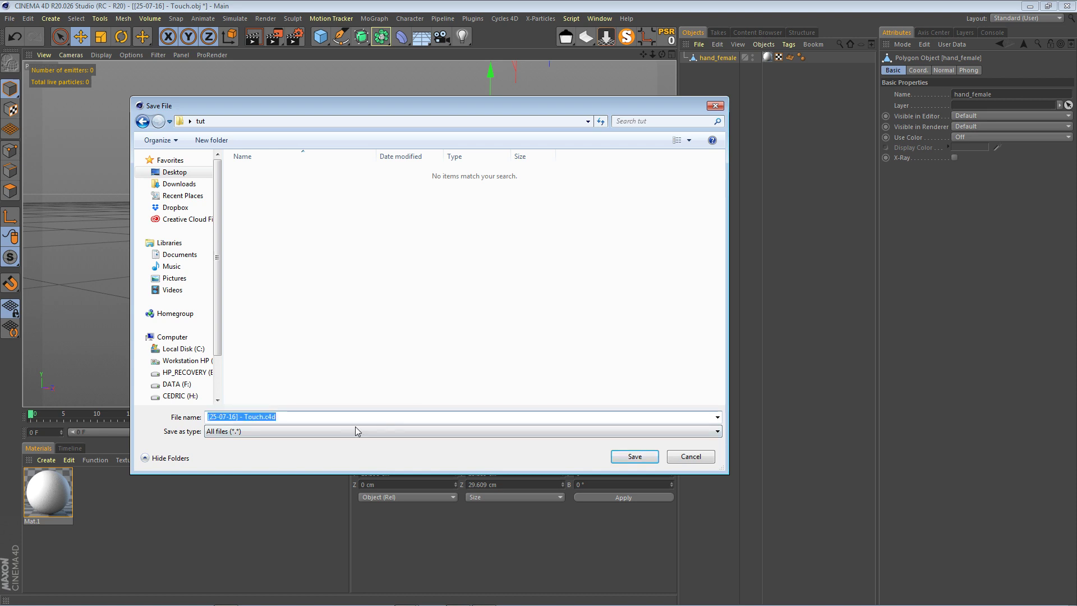
left_click(635, 458)
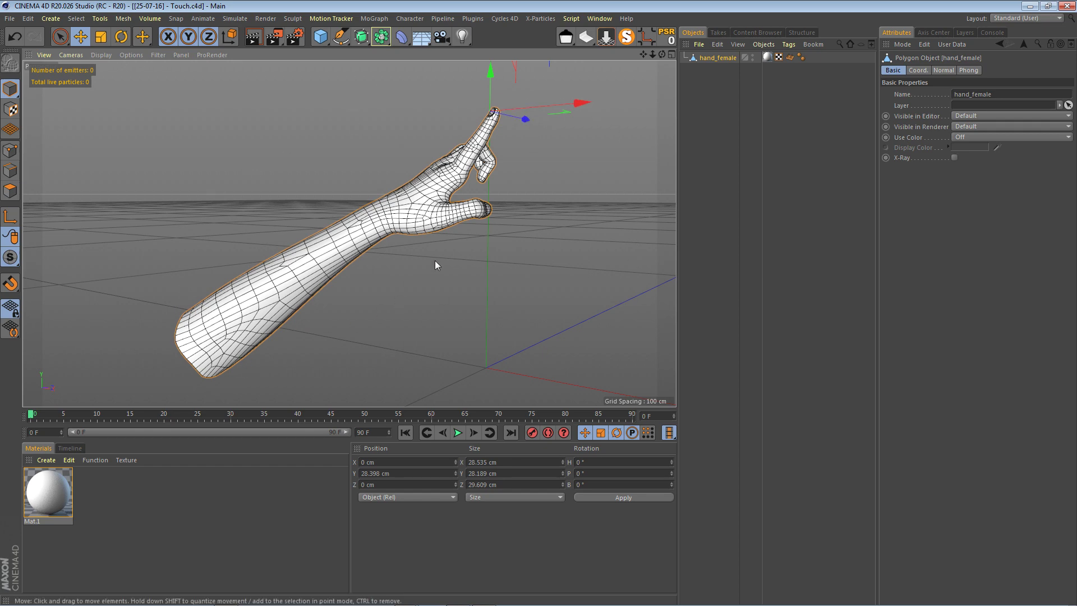
Turn the hand_female object into X-Particles cloth with the xpClothFX Create Cloth command
left_click_drag(663, 53, 660, 99)
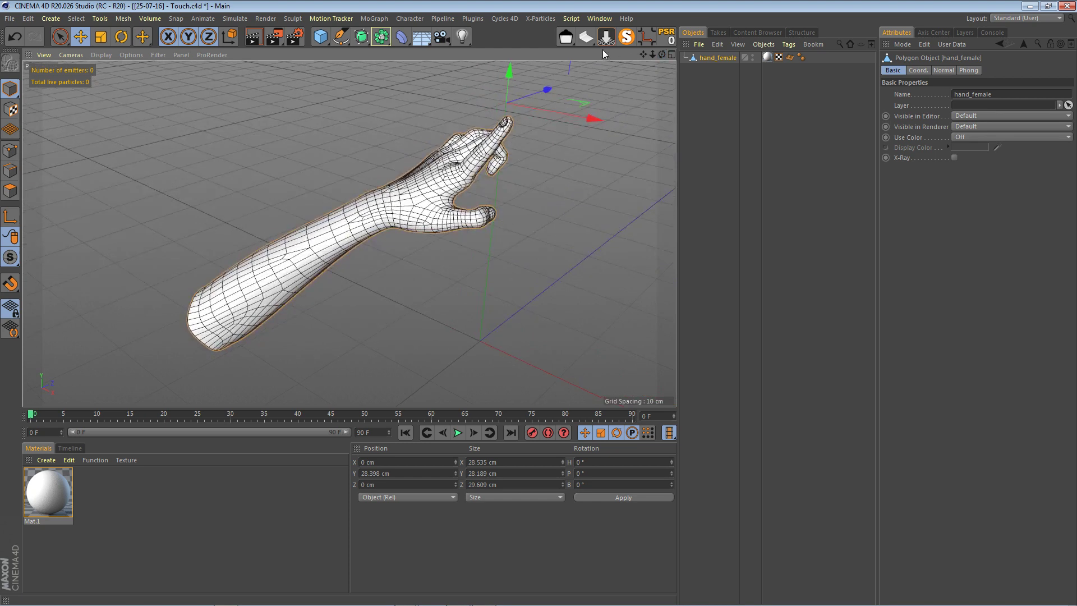
left_click(538, 18)
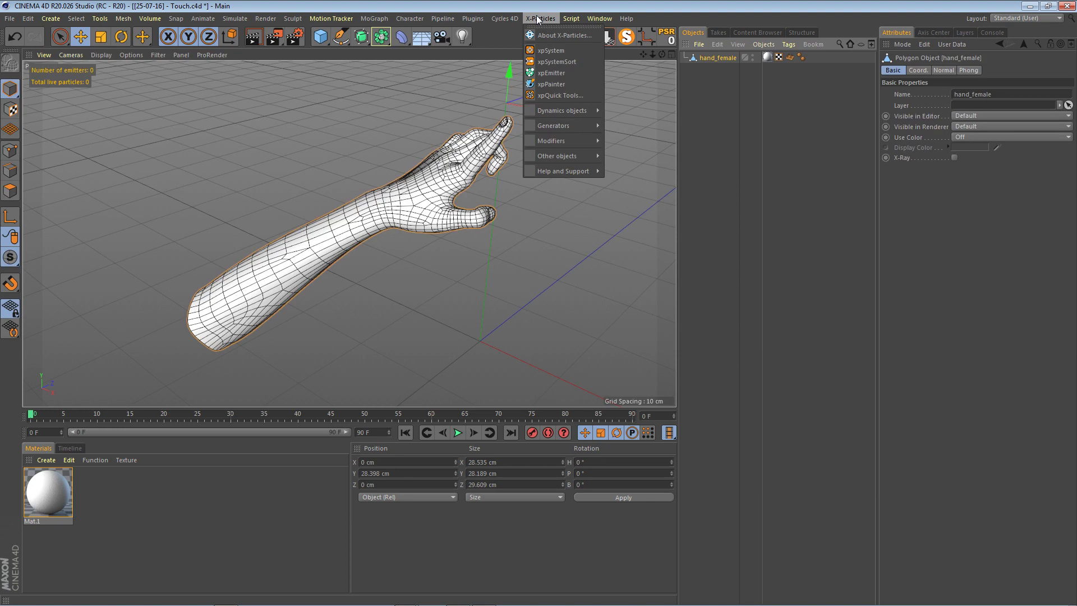
mouse_move(575, 106)
mouse_move(654, 115)
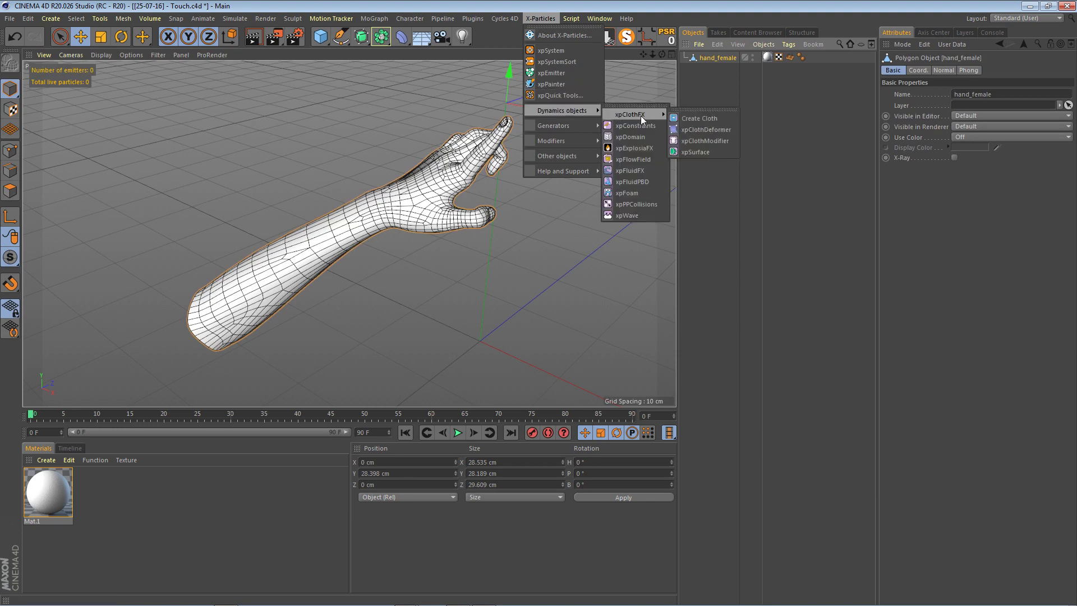
left_click(702, 120)
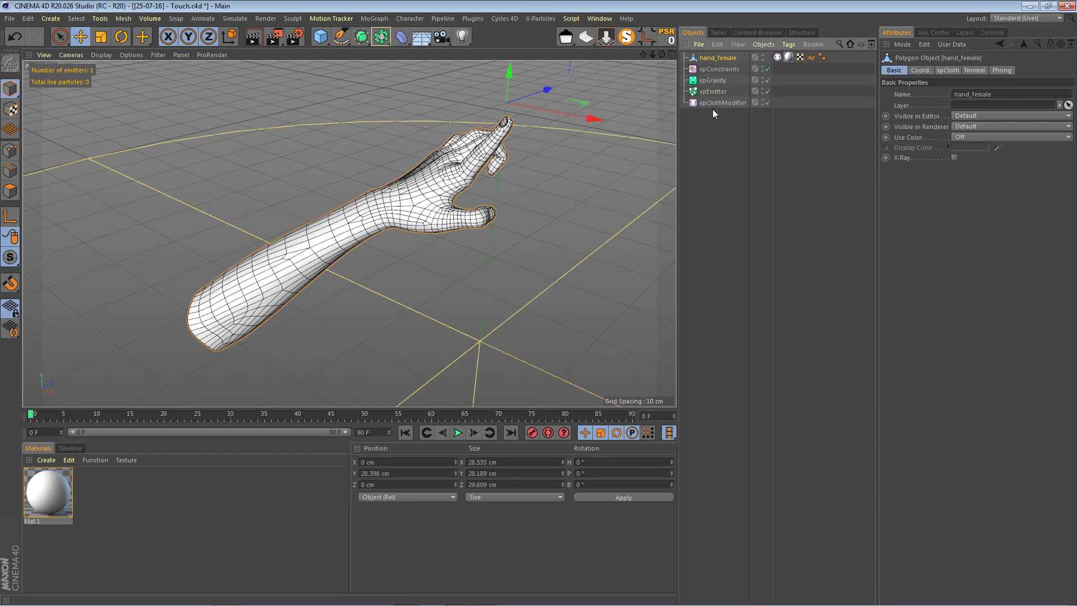
Inspect the settings of the xpConstraints, xpGravity, xpEmitter and xpClothModifier objects in turn
left_click(715, 69)
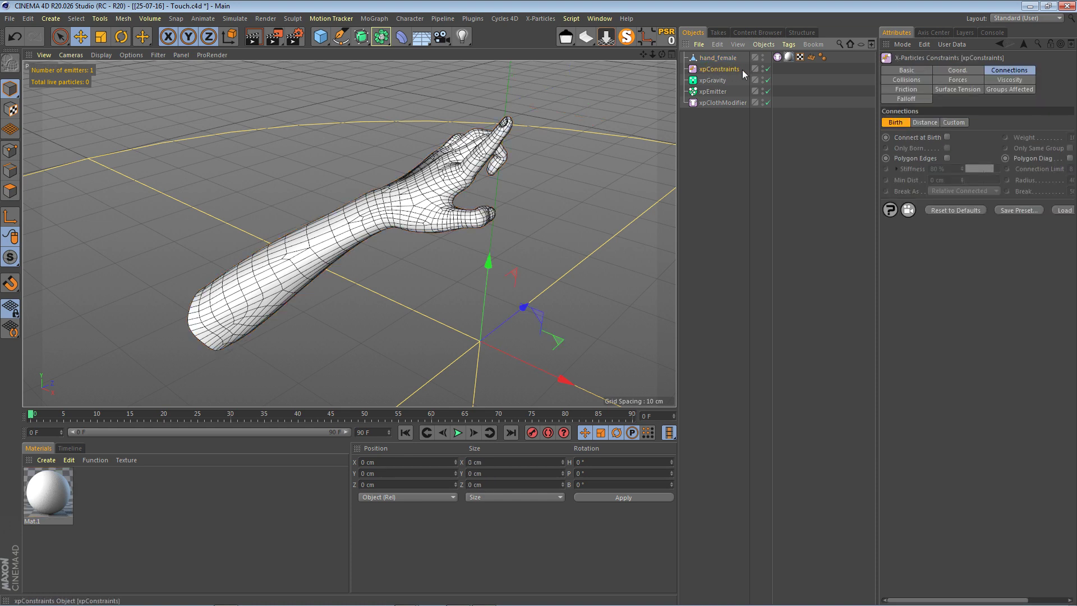
left_click(711, 81)
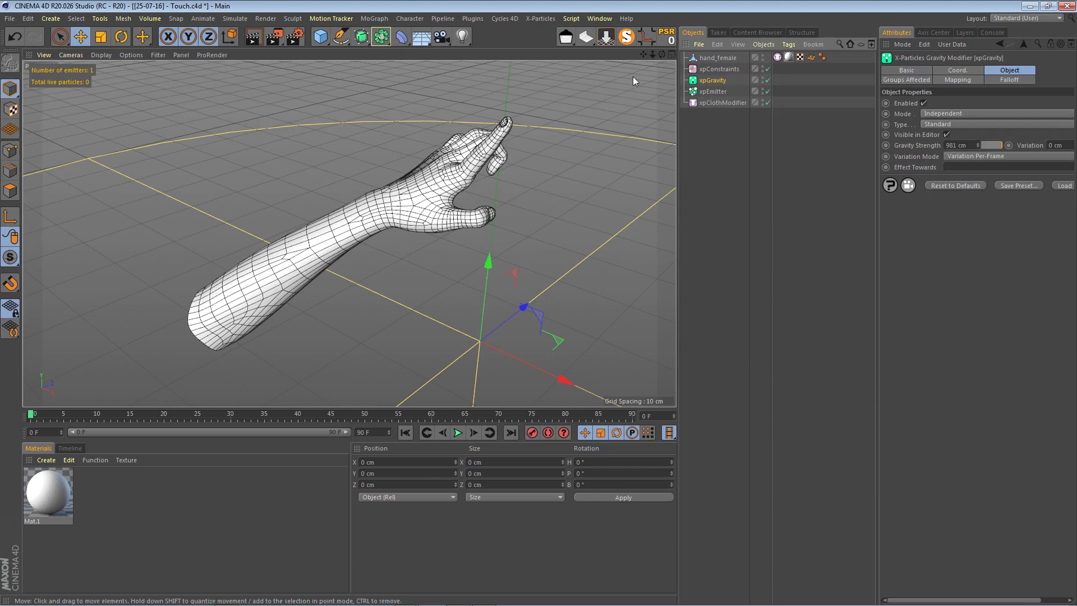
left_click(713, 92)
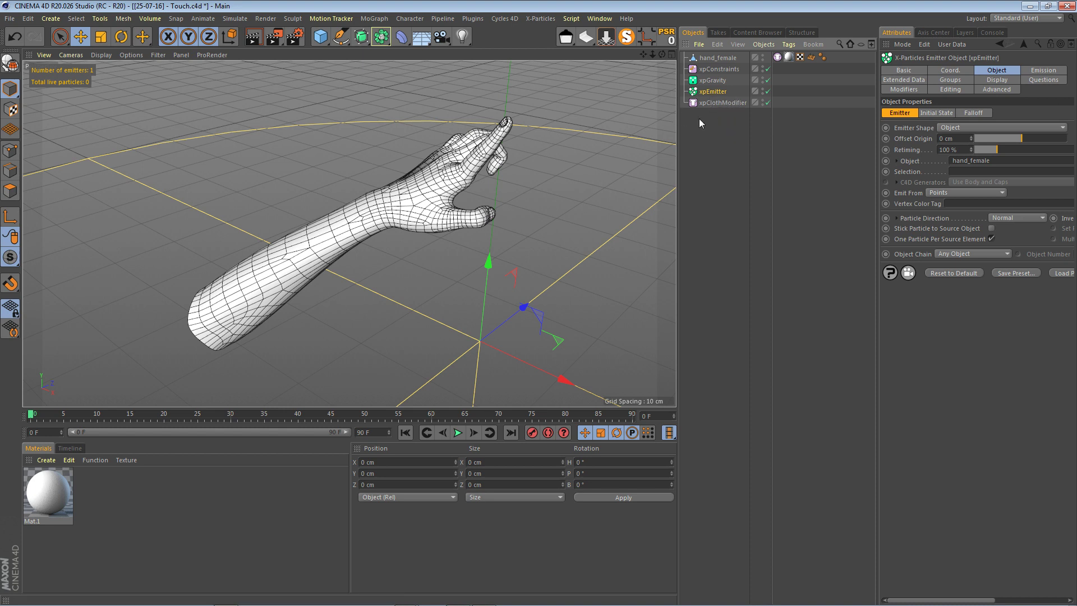
left_click(716, 102)
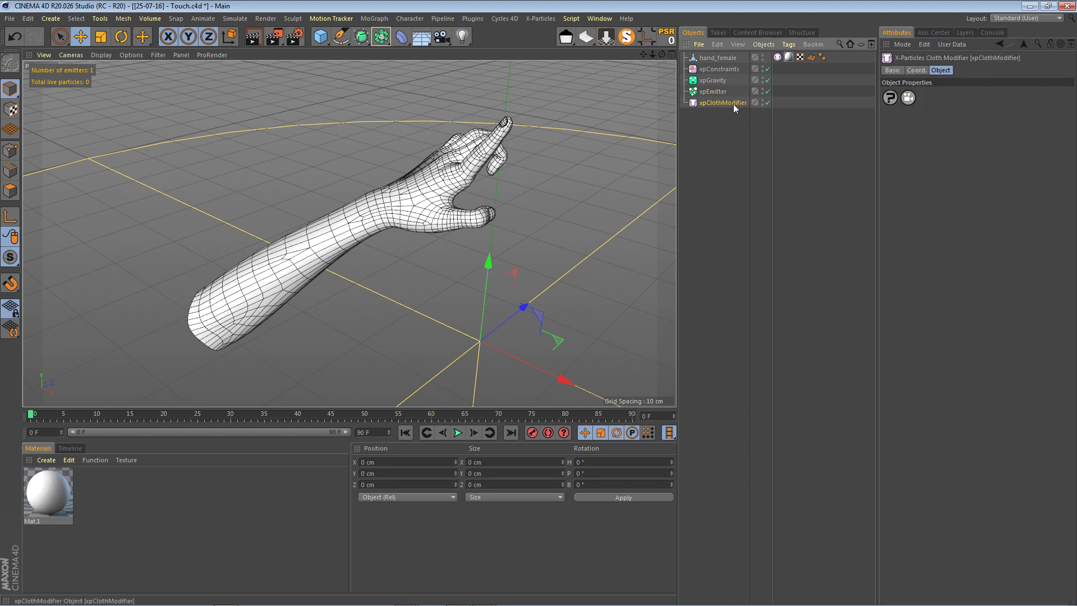
Play the cloth simulation to see how the hand behaves and return to frame 0
left_click_drag(661, 55, 661, 25)
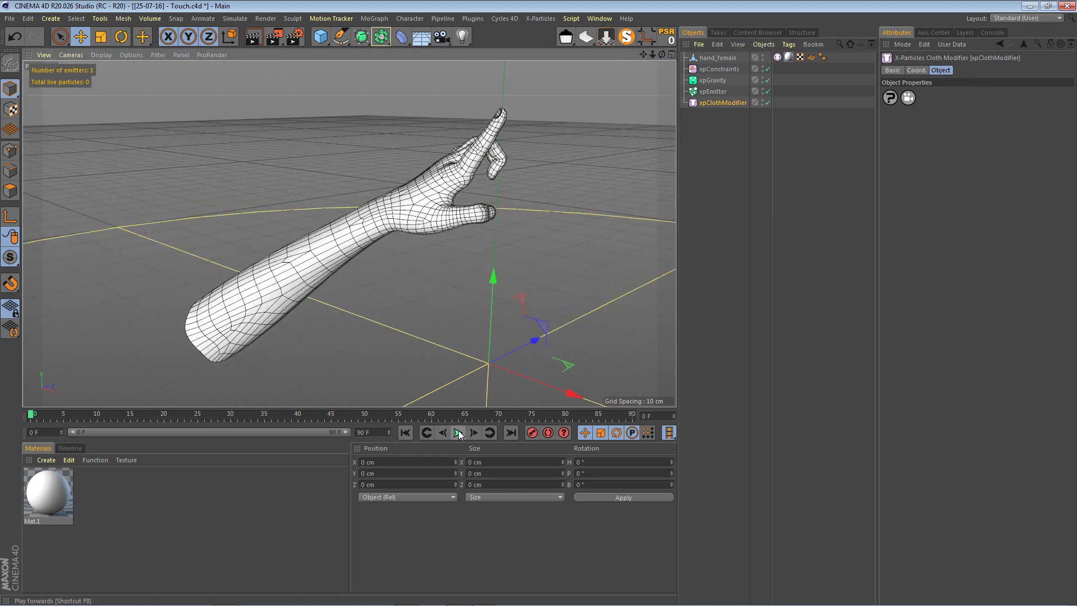
left_click_drag(651, 54, 639, 59)
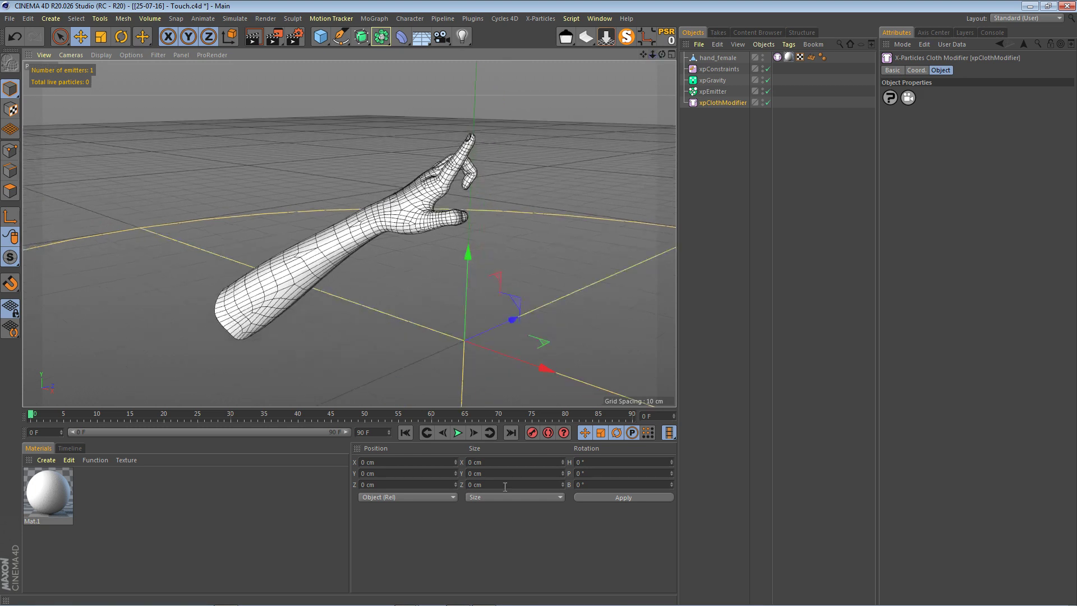
left_click(458, 433)
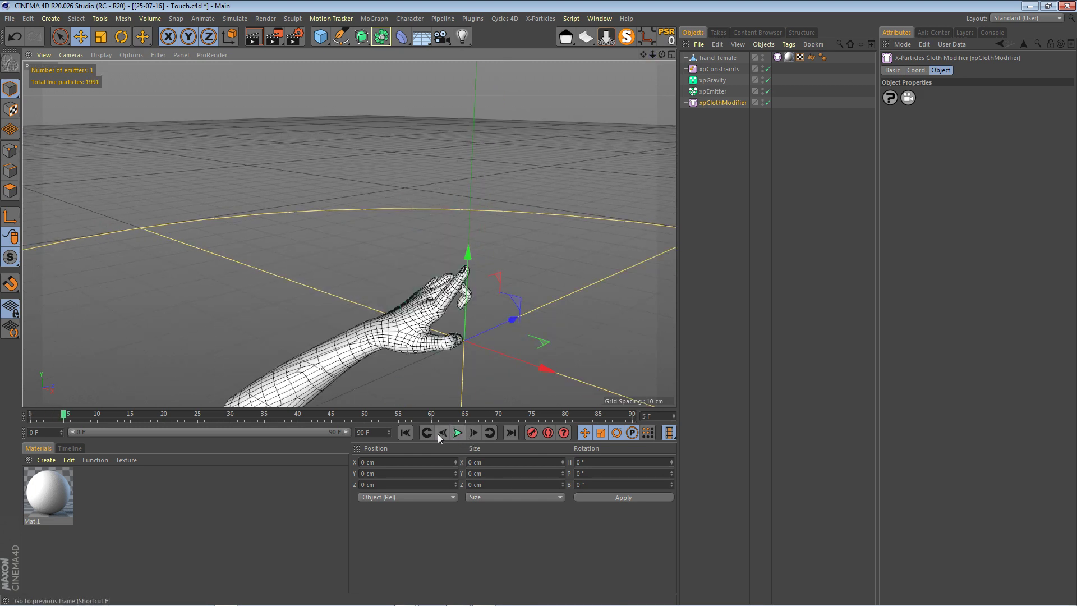
left_click(406, 432)
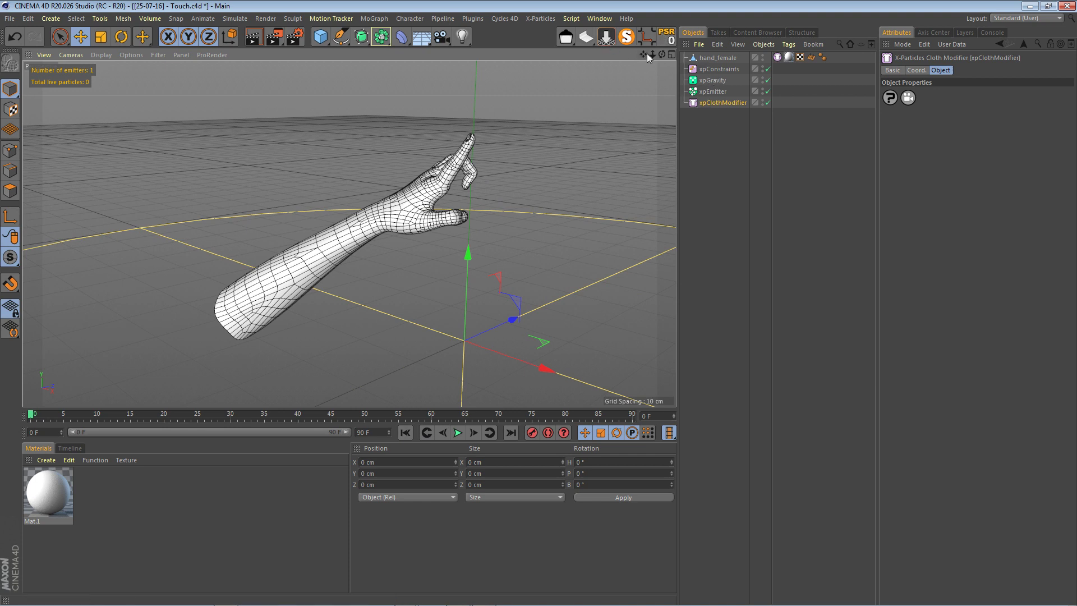
left_click_drag(647, 53, 693, 136)
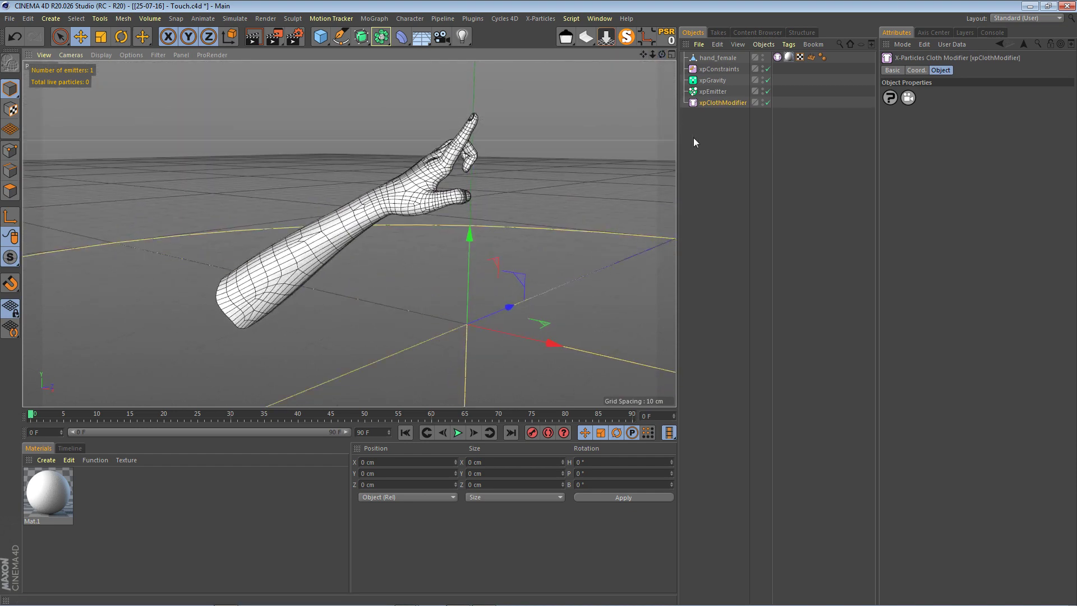
left_click(706, 58, "ctrl")
left_click_drag(706, 58, 707, 126, "ctrl")
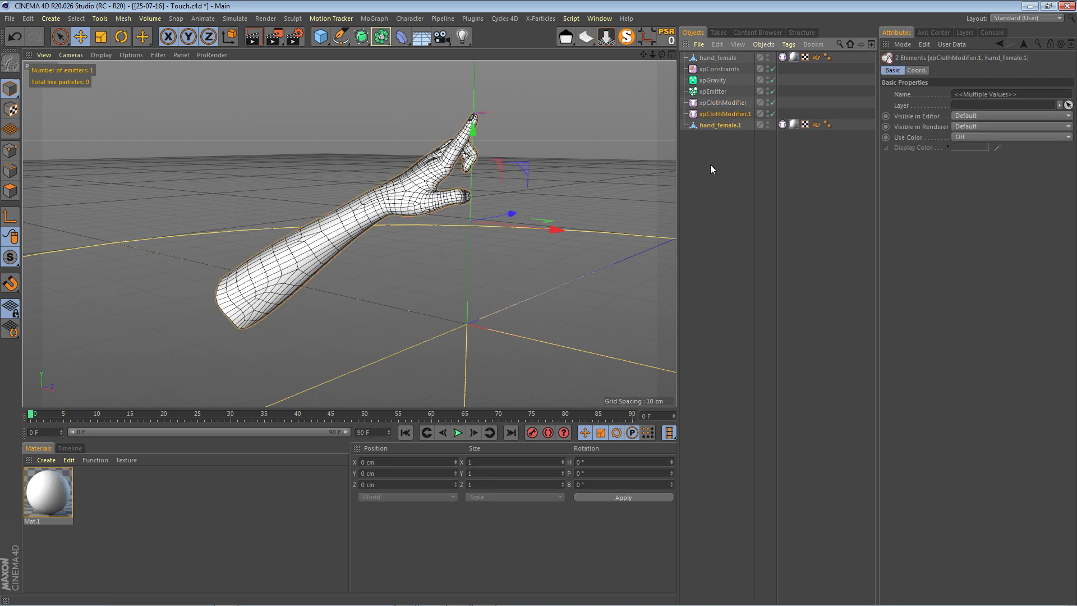
key("ctrl+z")
key("ctrl+z")
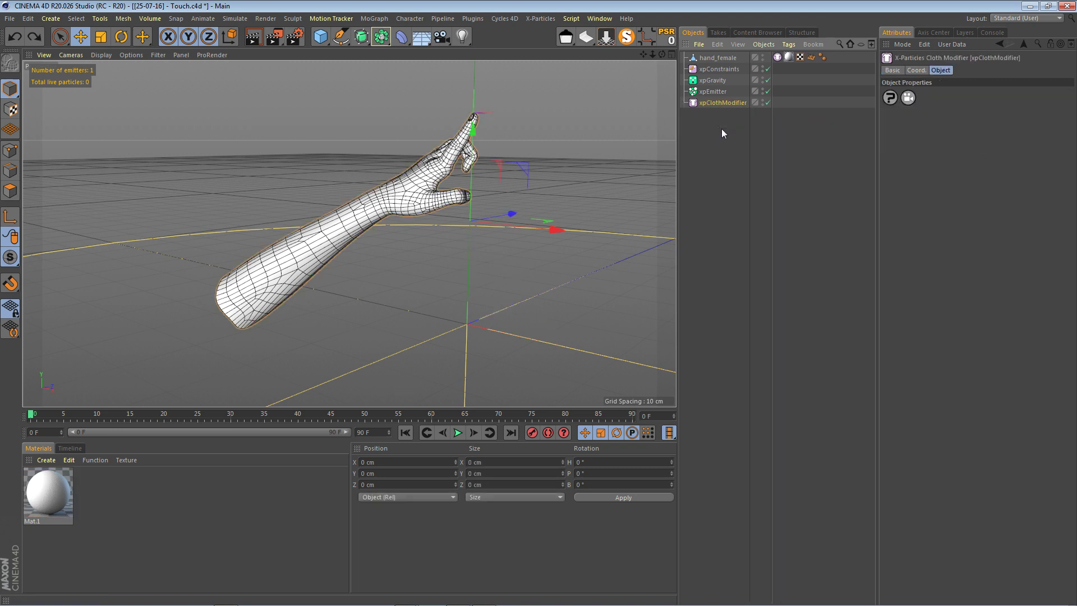
Duplicate the hand_female object and place the copy below xpClothModifier at the end of the object list
left_click(712, 58)
left_click_drag(711, 58, 722, 159, "ctrl")
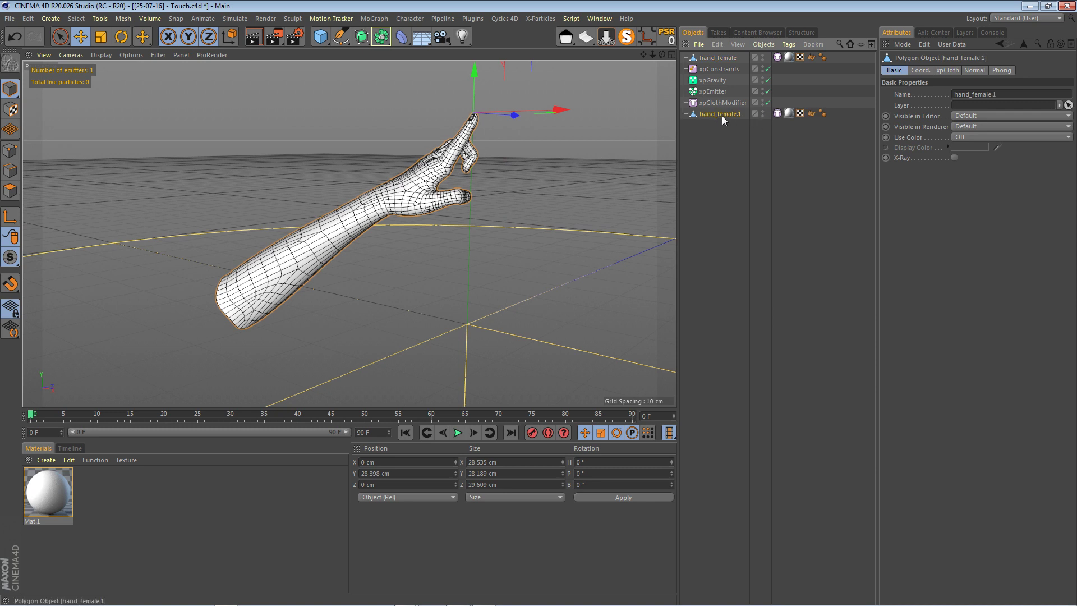
Delete all the tags of the duplicate hand_female.1, including its xpCloth tag, leaving the bare polygon object selected
left_click_drag(834, 114, 778, 121)
left_click(814, 122)
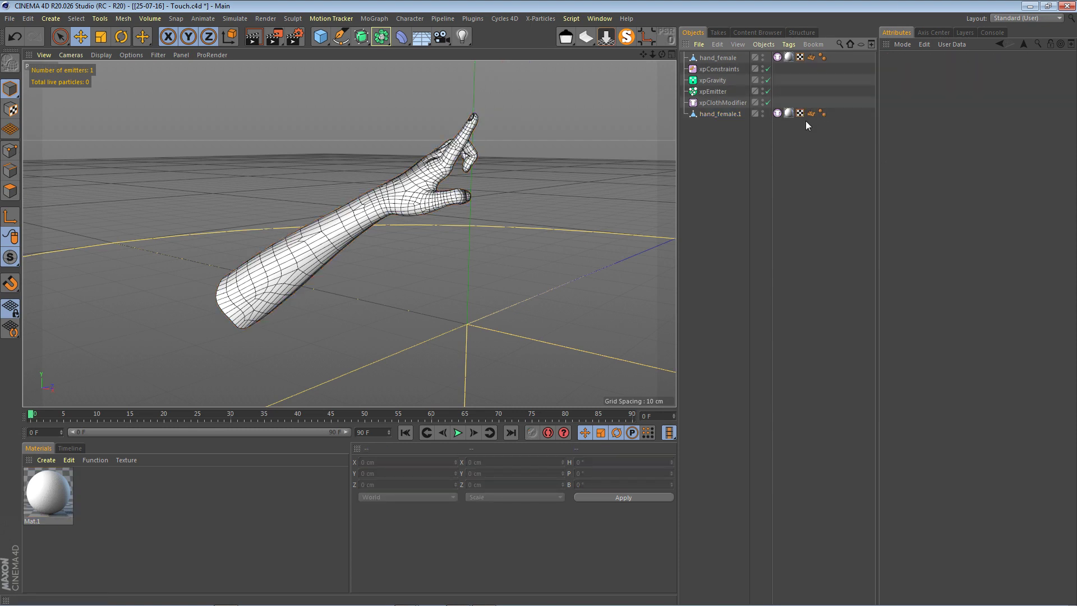
left_click_drag(777, 114, 777, 103)
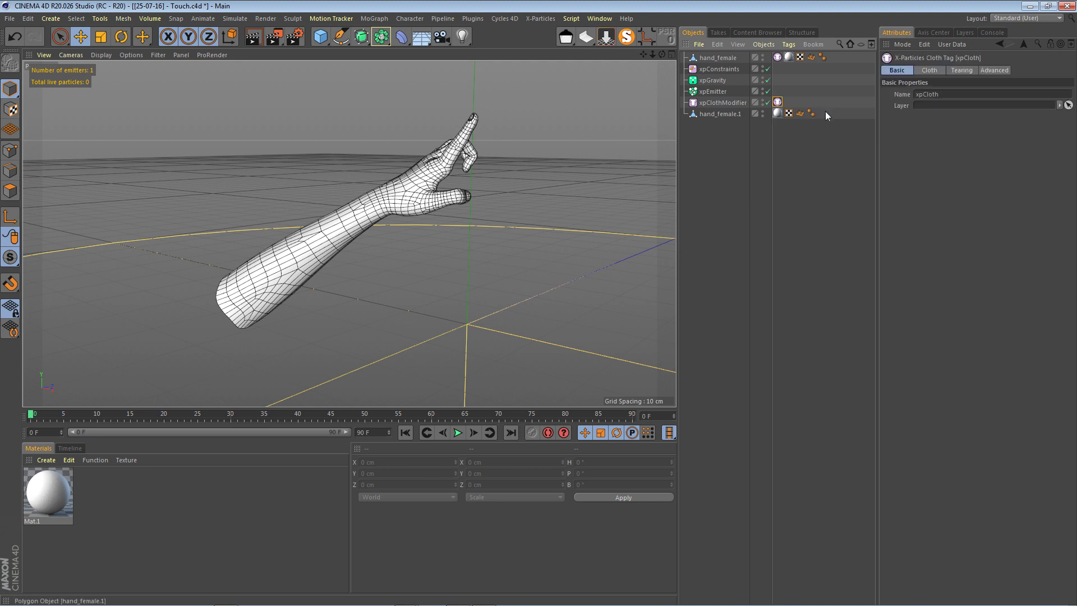
left_click_drag(843, 96, 778, 132)
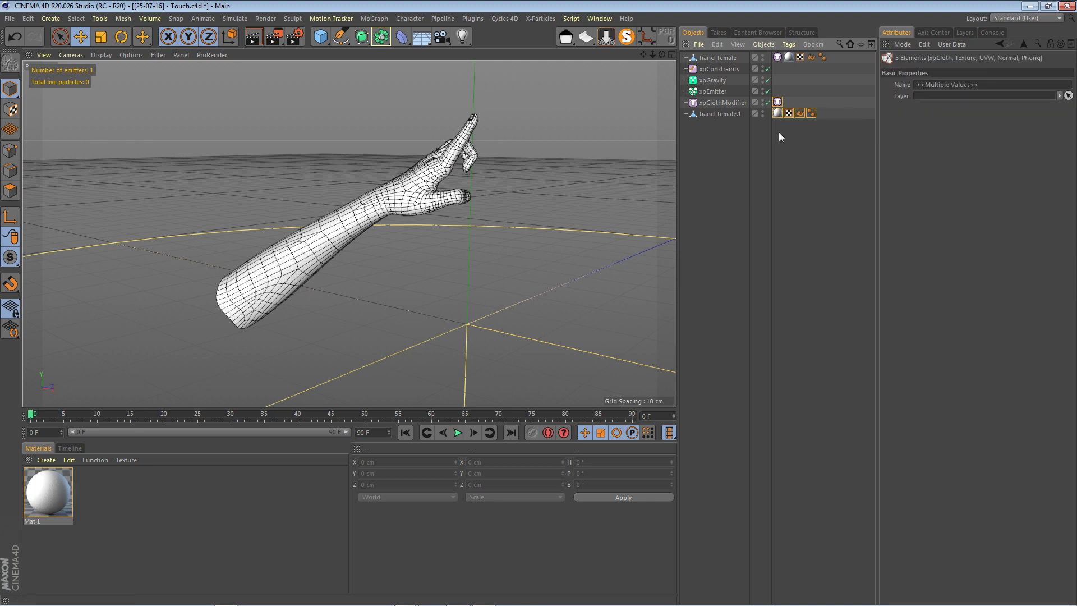
key("Delete")
left_click(720, 114)
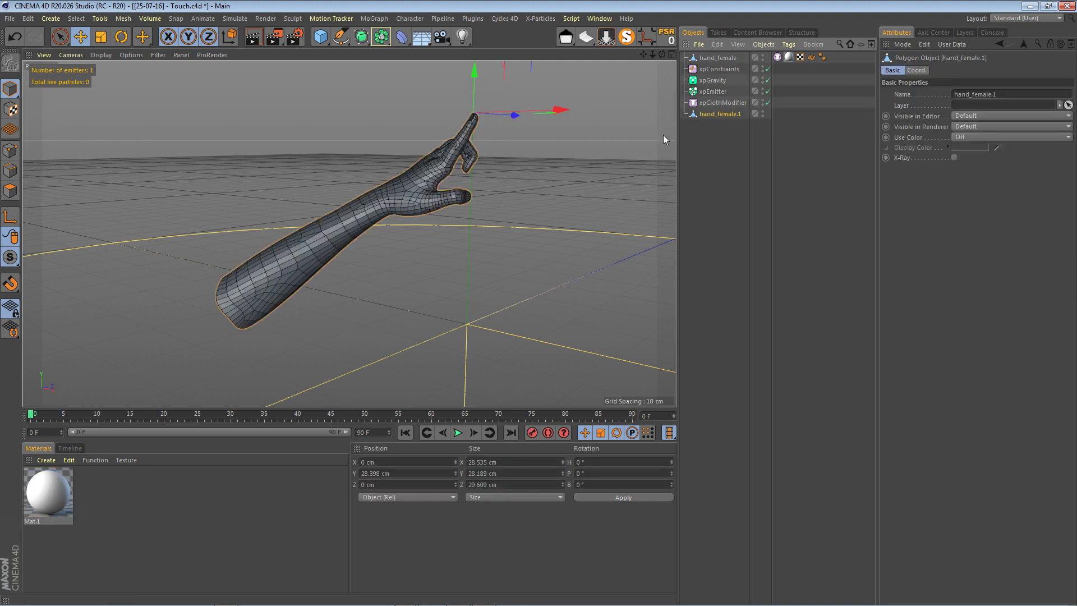
Delete the Mat.1 material and remove its texture tag from hand_female
left_click(66, 491)
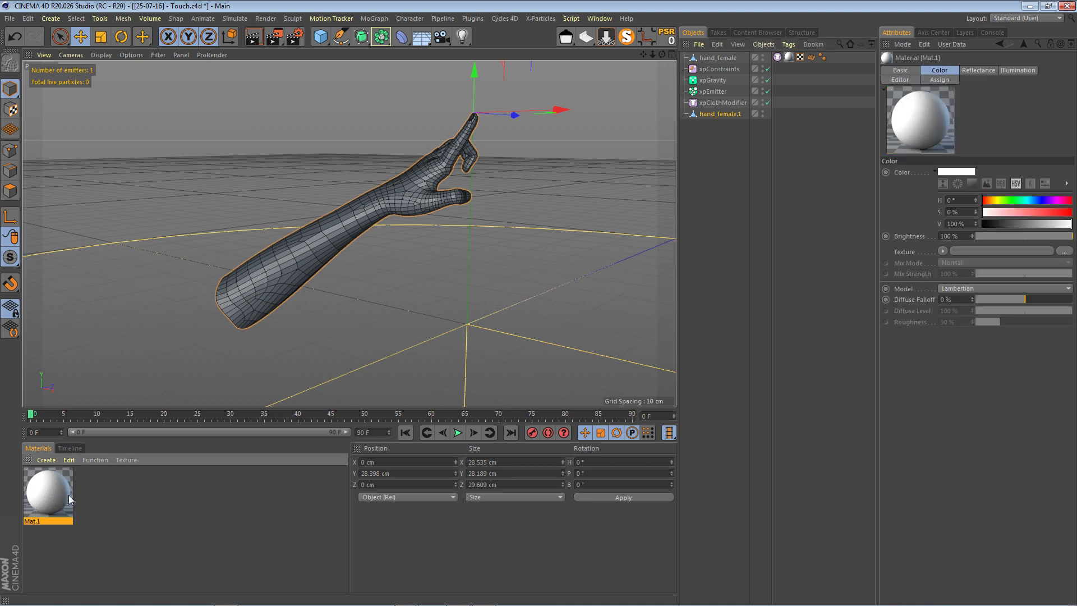
key("Delete")
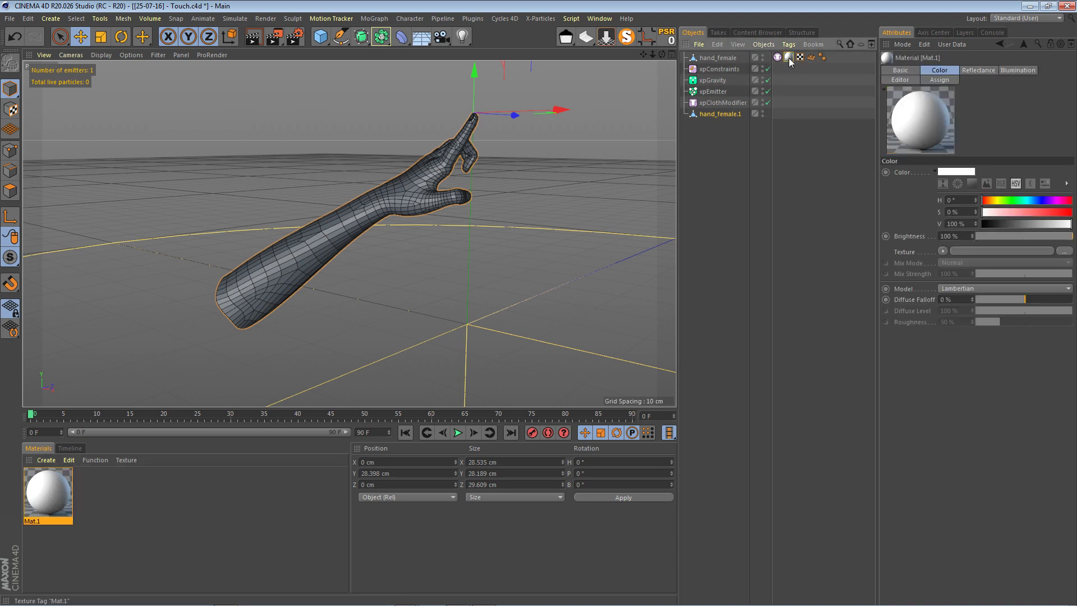
left_click(65, 502)
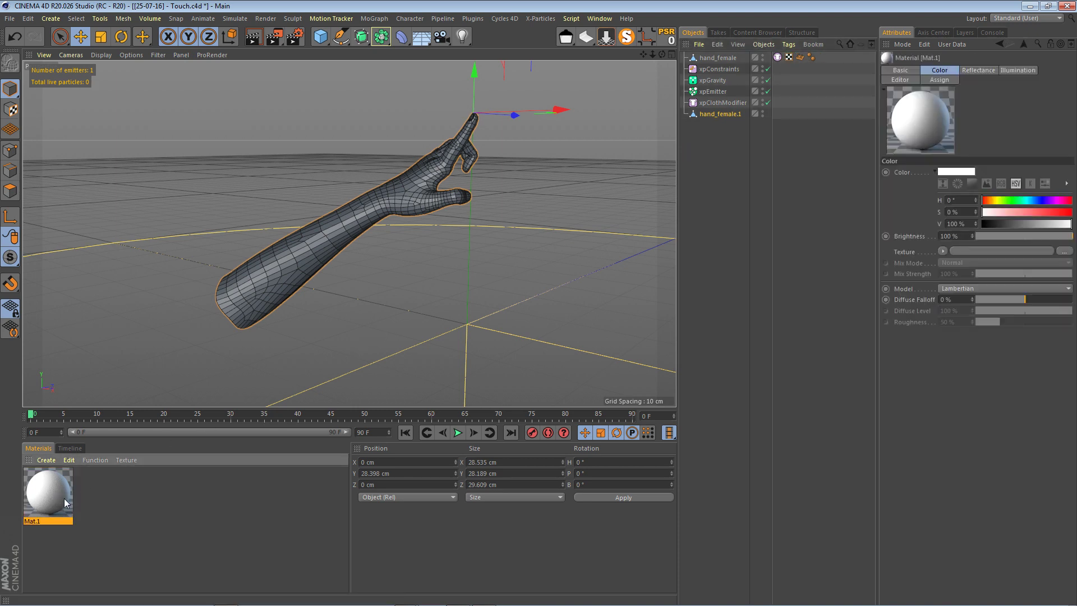
key("Delete")
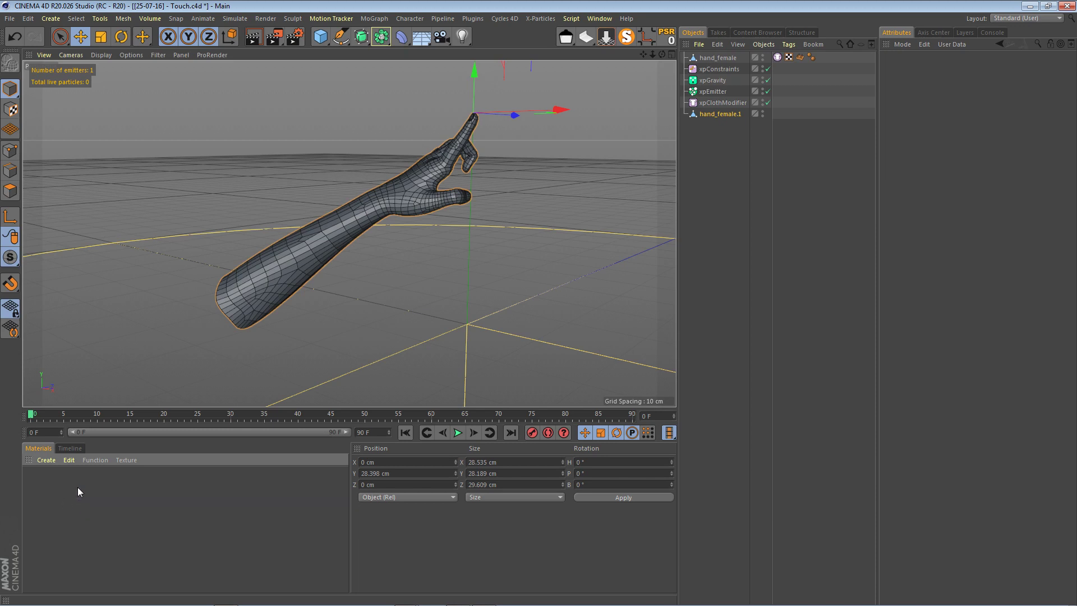
Set the scene's renderer to Cycles 4D in the render settings
left_click(295, 40)
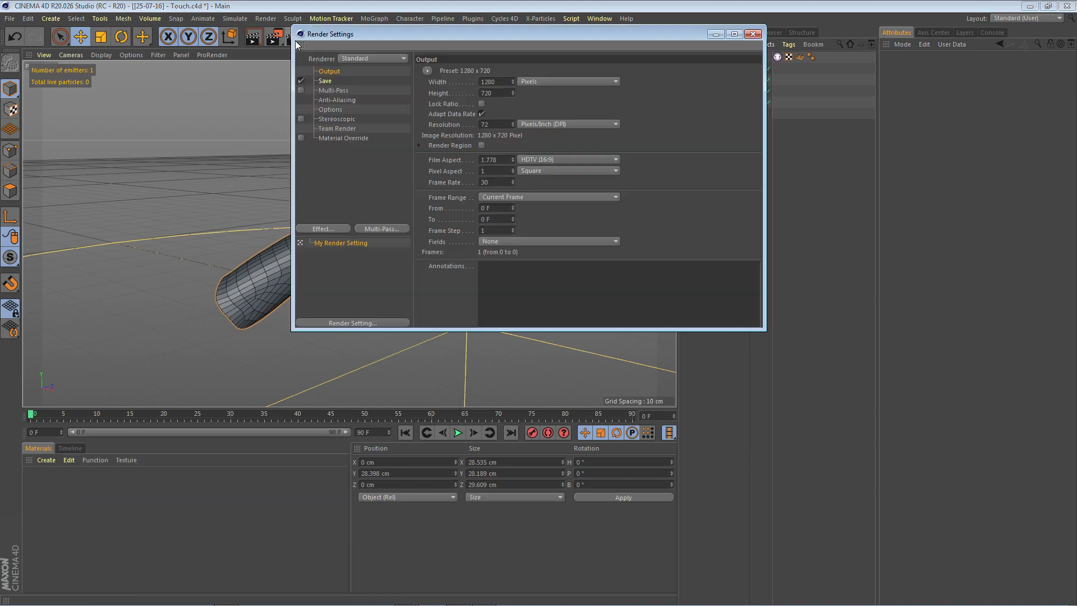
left_click(373, 58)
left_click(366, 140)
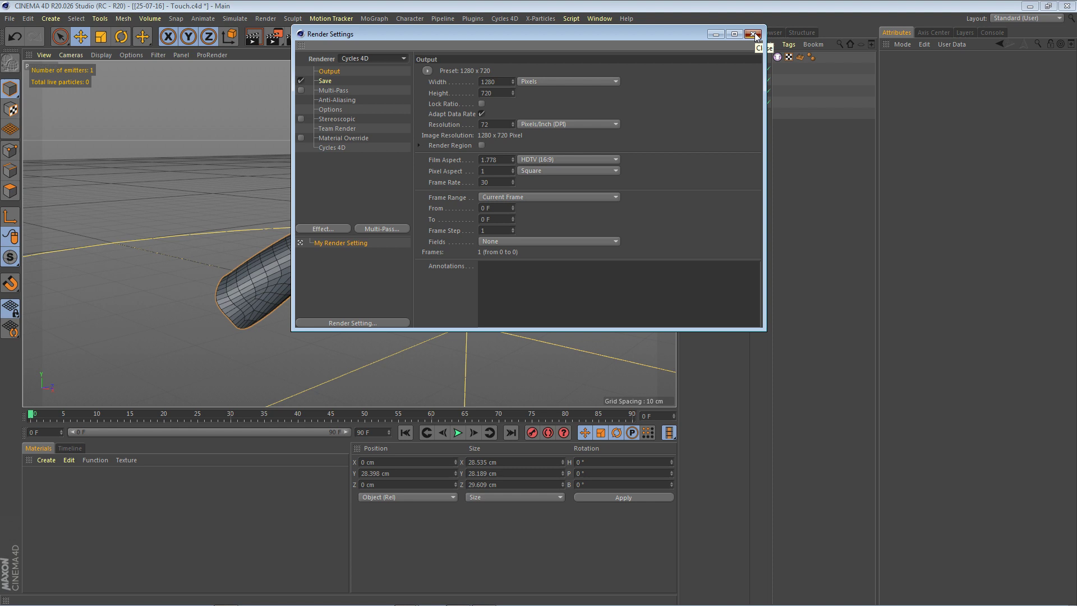
left_click(752, 34)
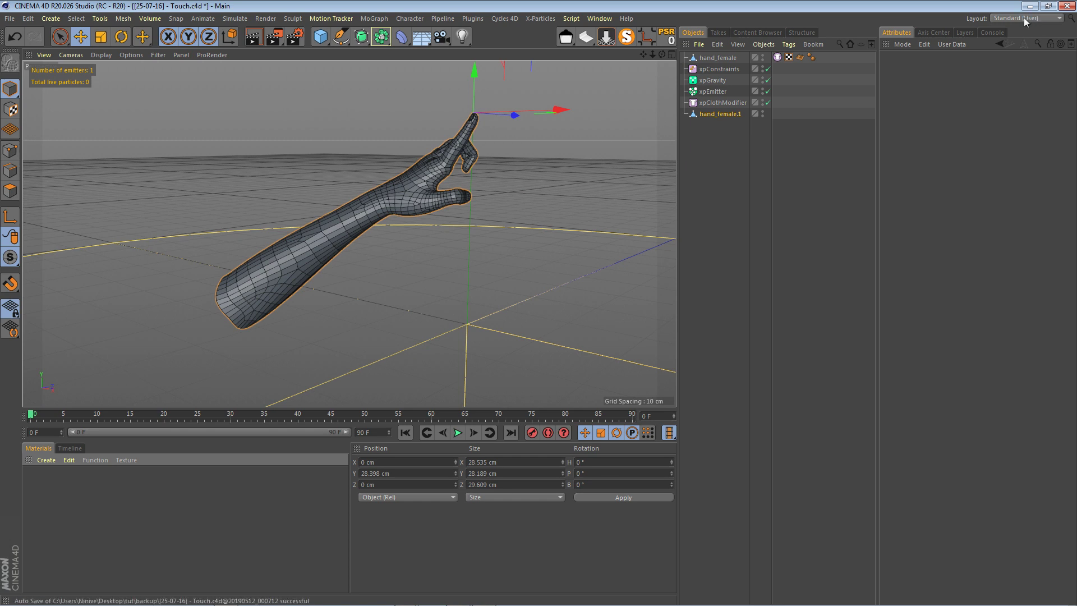
Hide hand_female.1 in both the editor and the renderer, and select hand_female
scroll(400, 199, "up", 1)
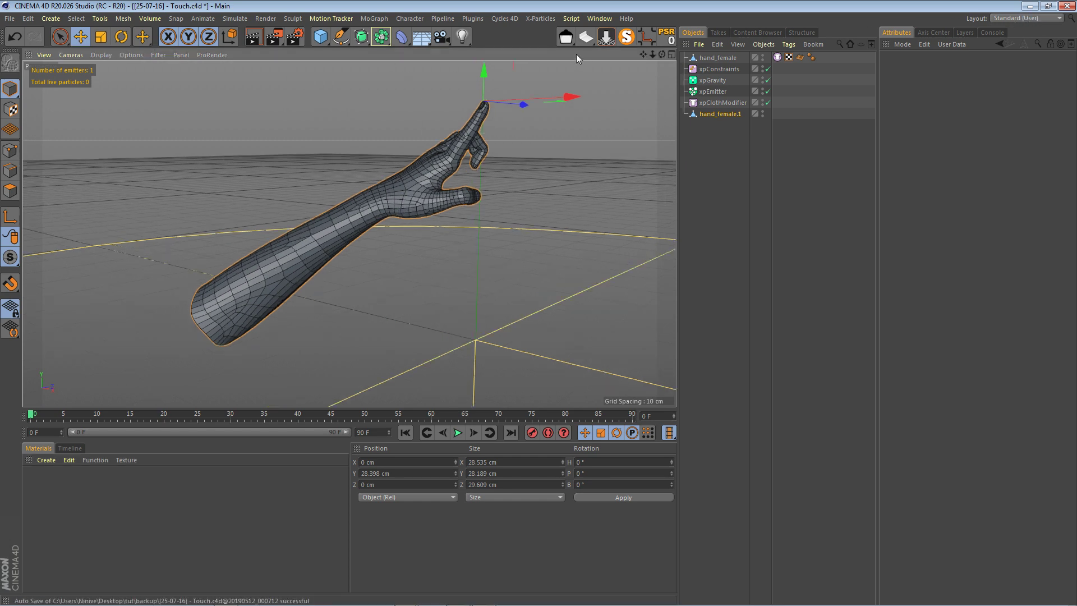
scroll(529, 90, "up", 1)
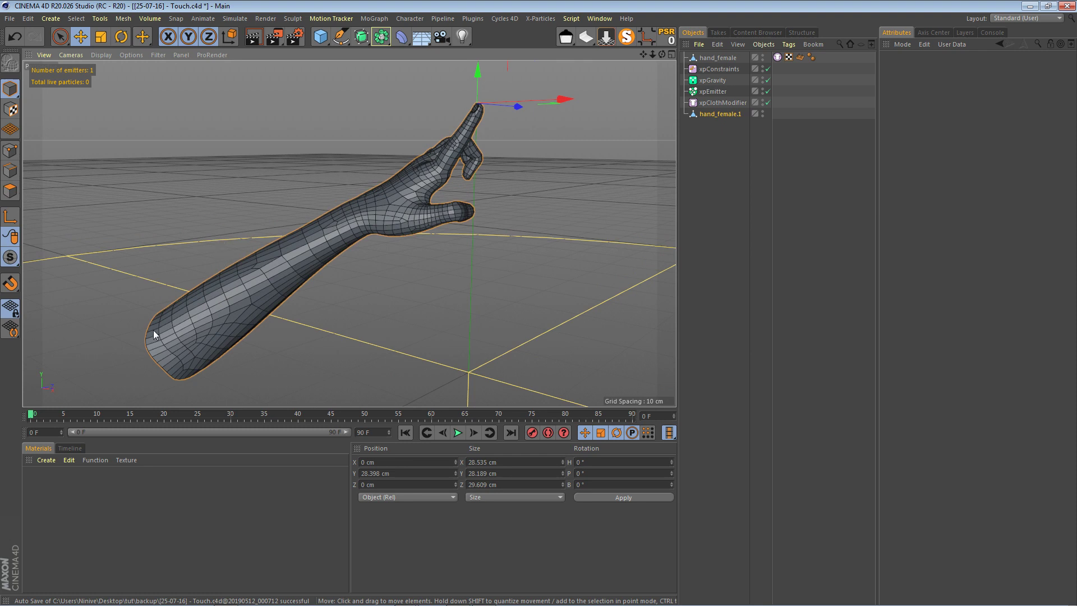
left_click_drag(663, 54, 695, 47)
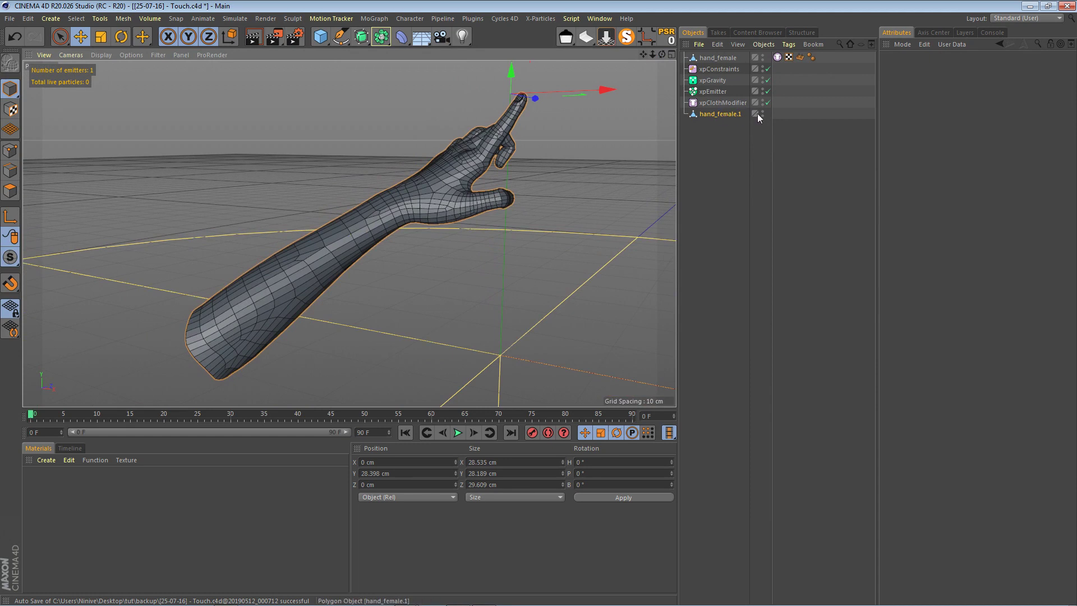
left_click(761, 112)
left_click(762, 112)
left_click(711, 59)
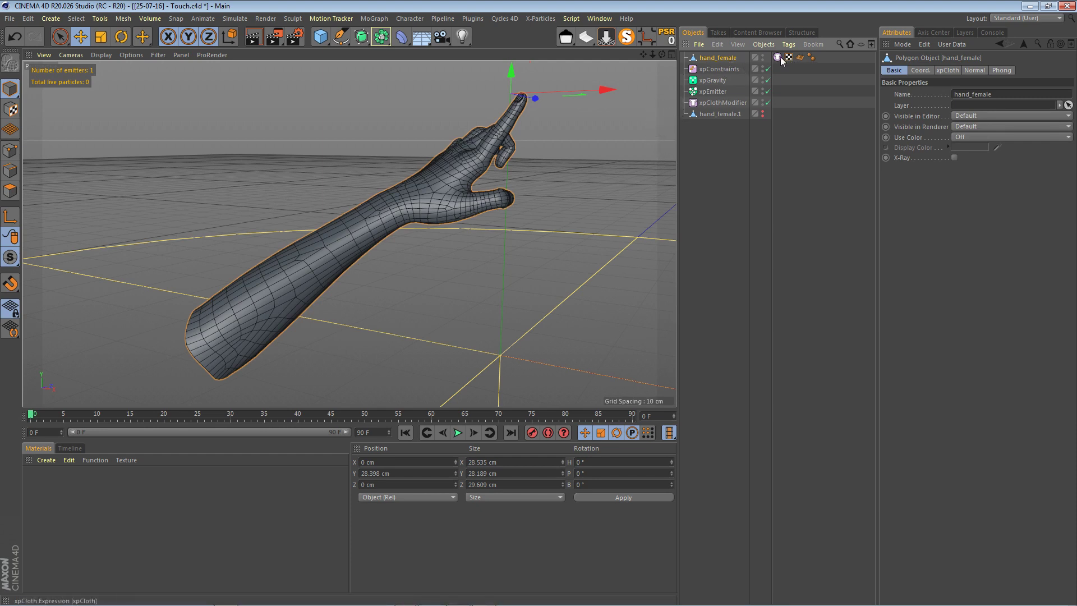
left_click_drag(662, 54, 680, 65)
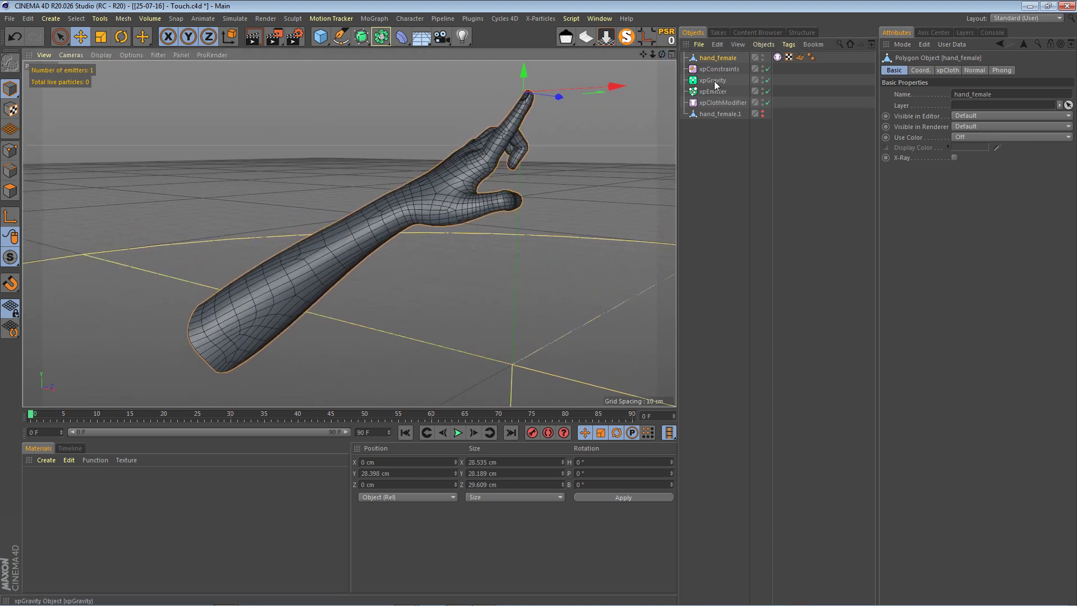
Set xpGravity's gravity strength to -103 cm, play the simulation to test it and return to frame 0
left_click(712, 80)
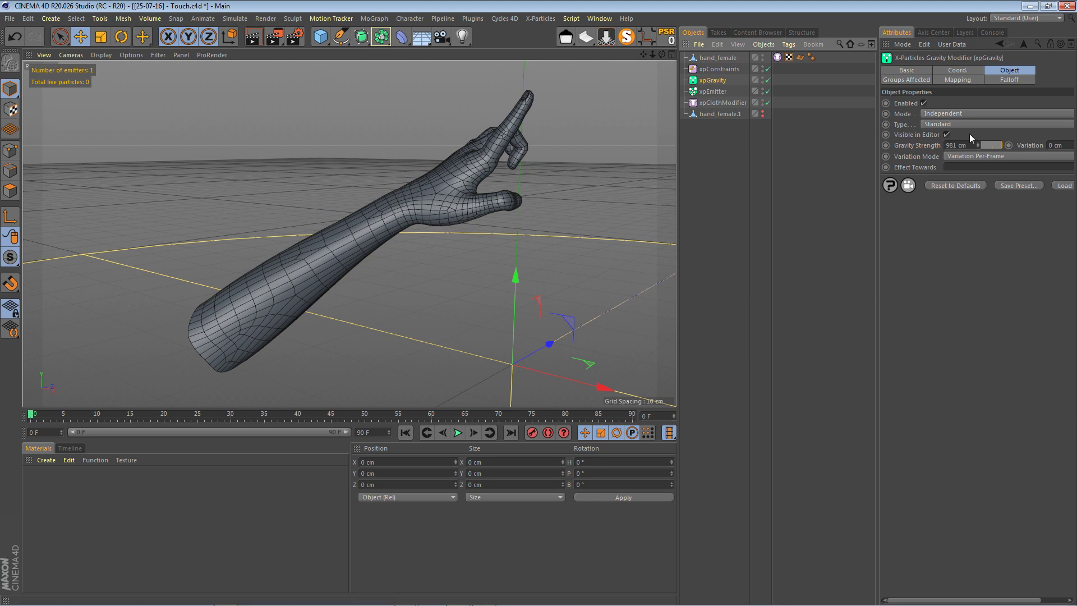
left_click_drag(994, 145, 991, 146)
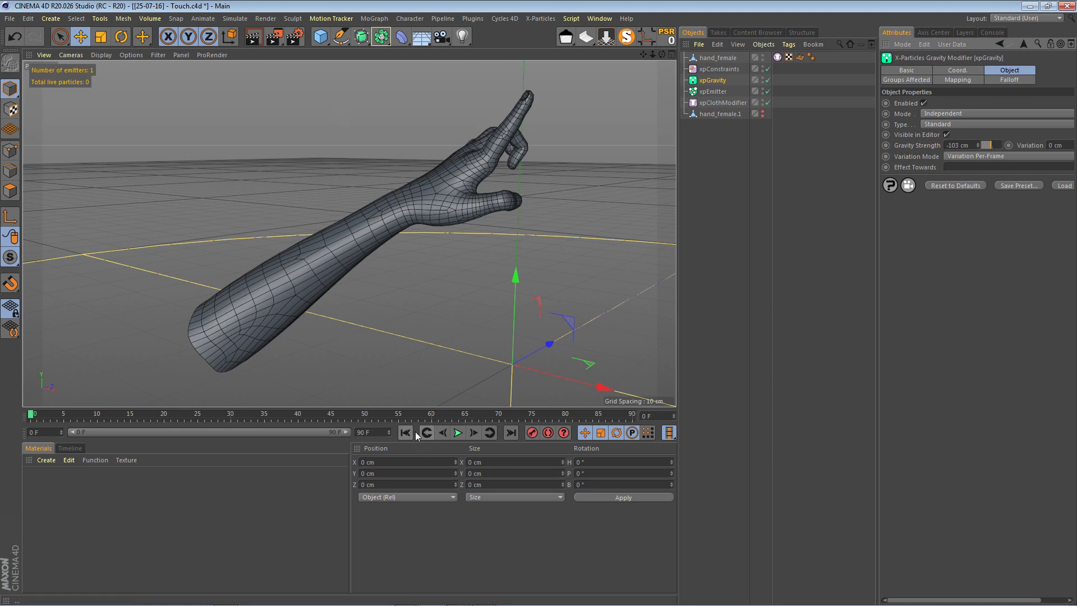
left_click(458, 432)
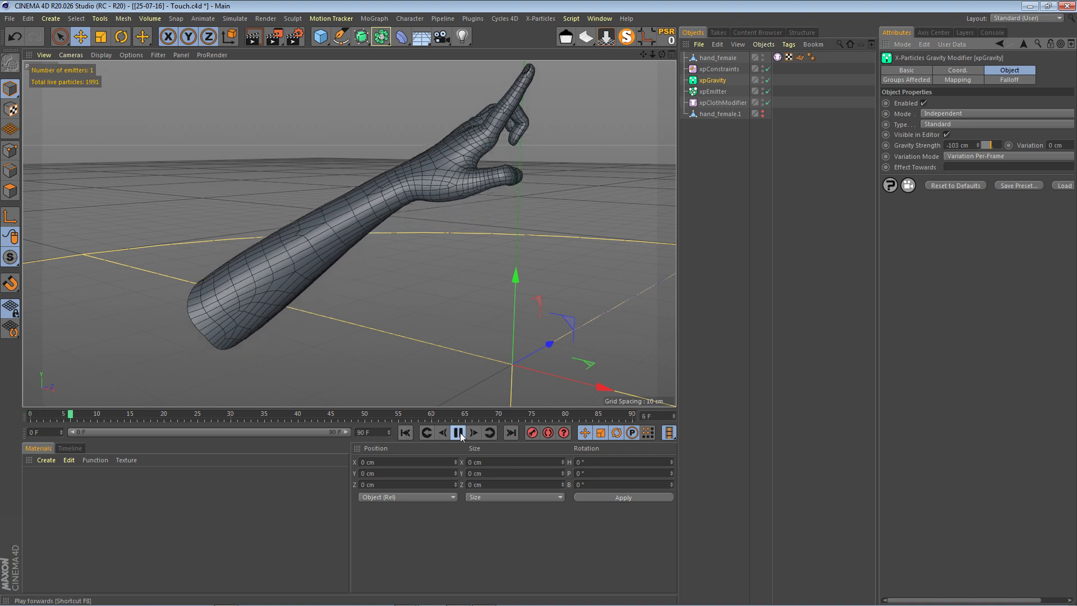
left_click(458, 432)
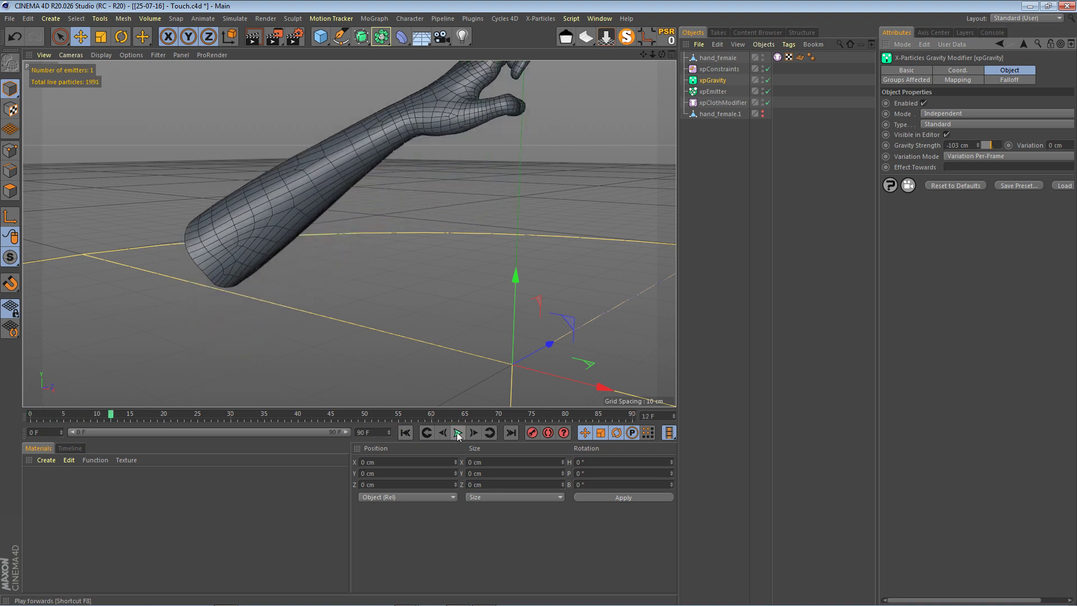
left_click(405, 432)
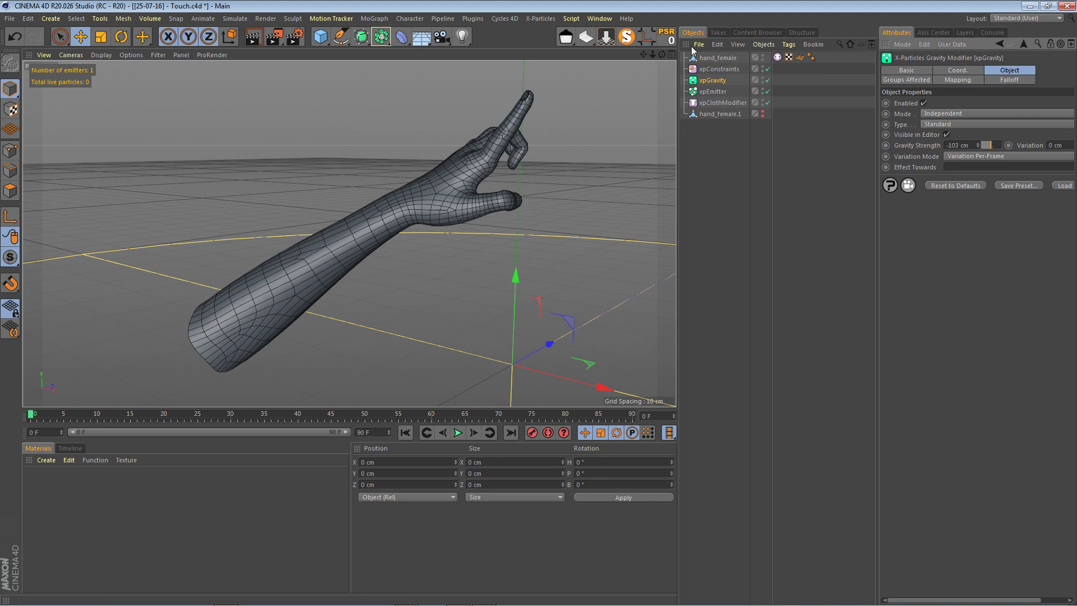
Turn on the Sticky option in the advanced settings of hand_female's xpCloth tag
left_click_drag(662, 55, 642, 63)
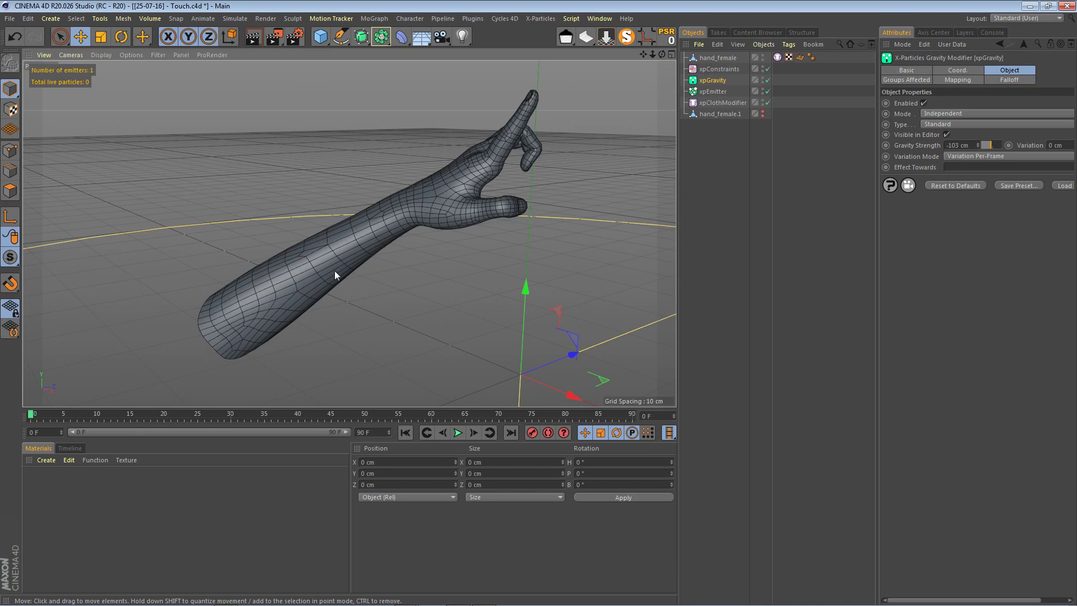
left_click(718, 114)
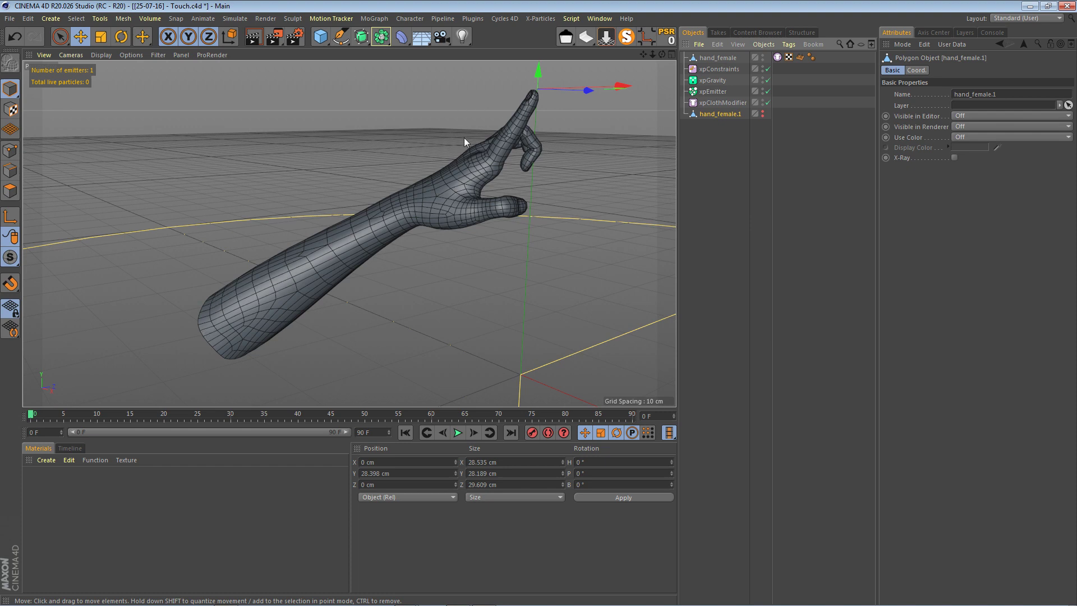
left_click_drag(660, 54, 702, 56)
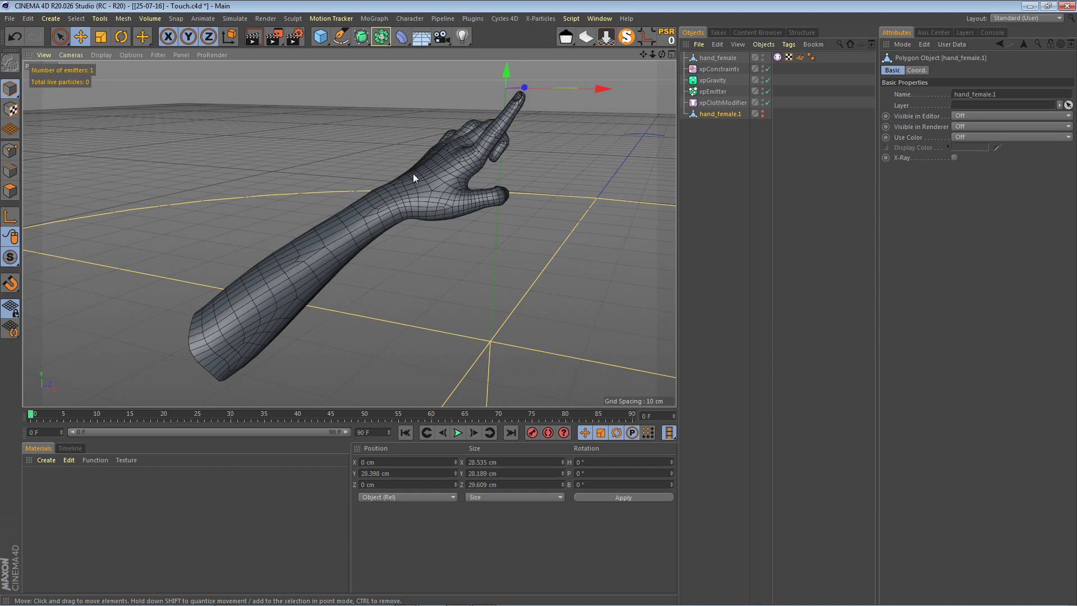
left_click_drag(661, 54, 690, 53)
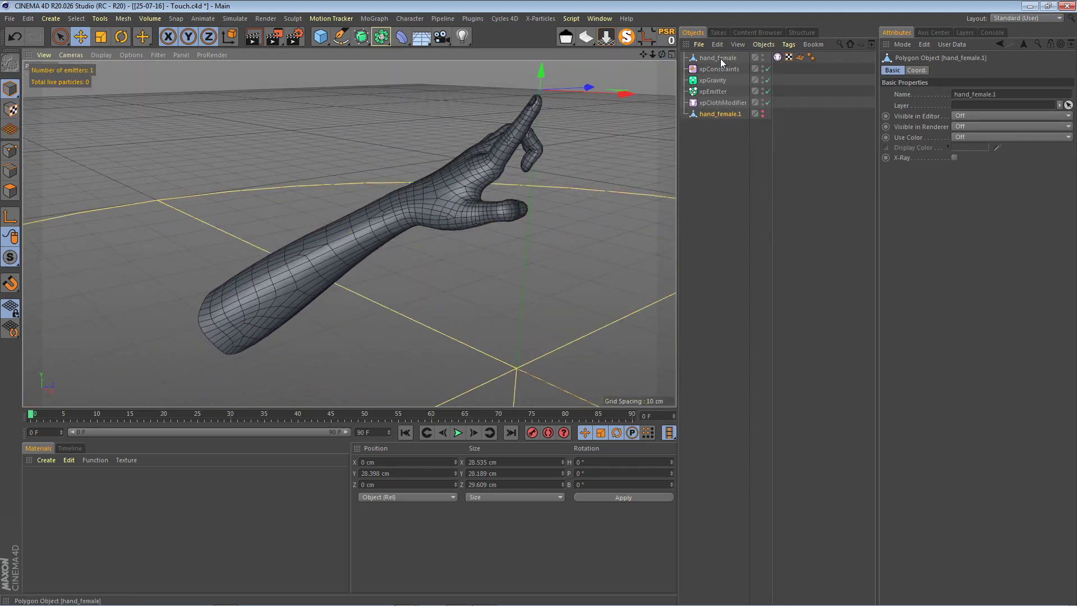
left_click(776, 58)
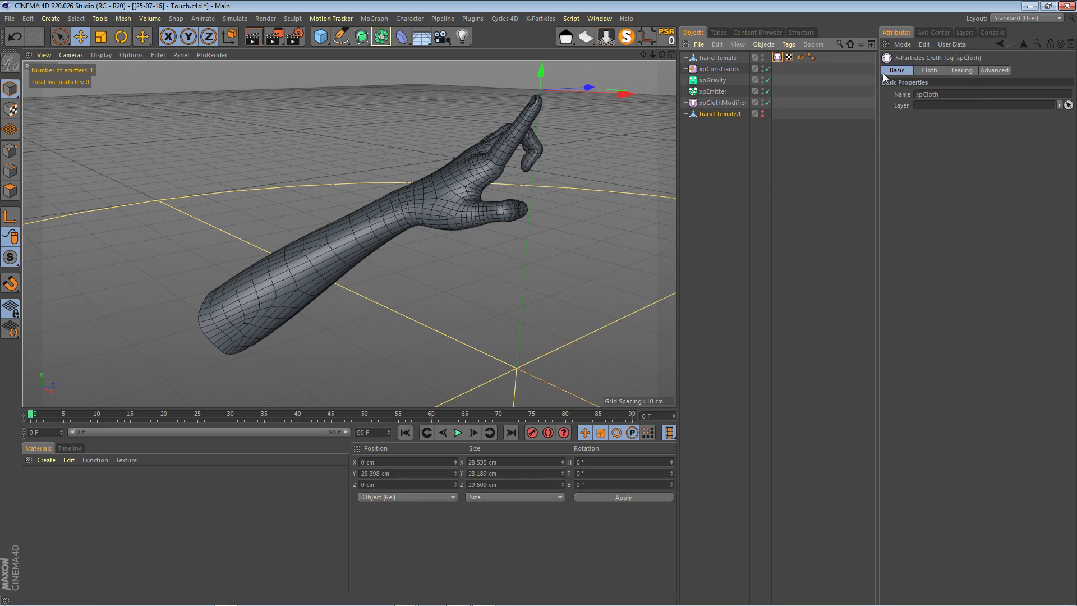
left_click(929, 71)
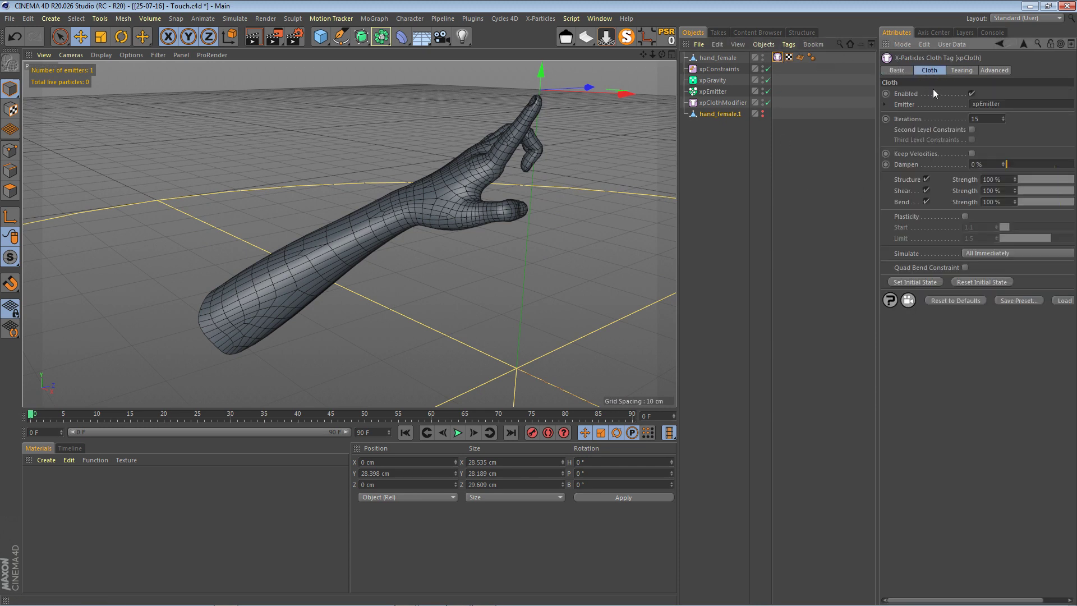
left_click(964, 70)
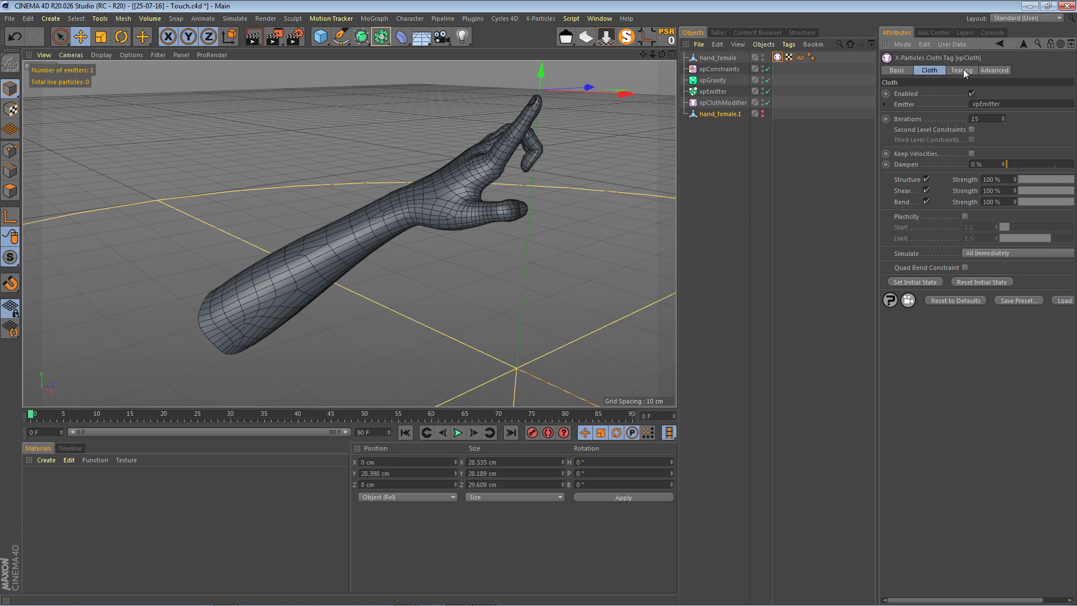
left_click(1003, 70)
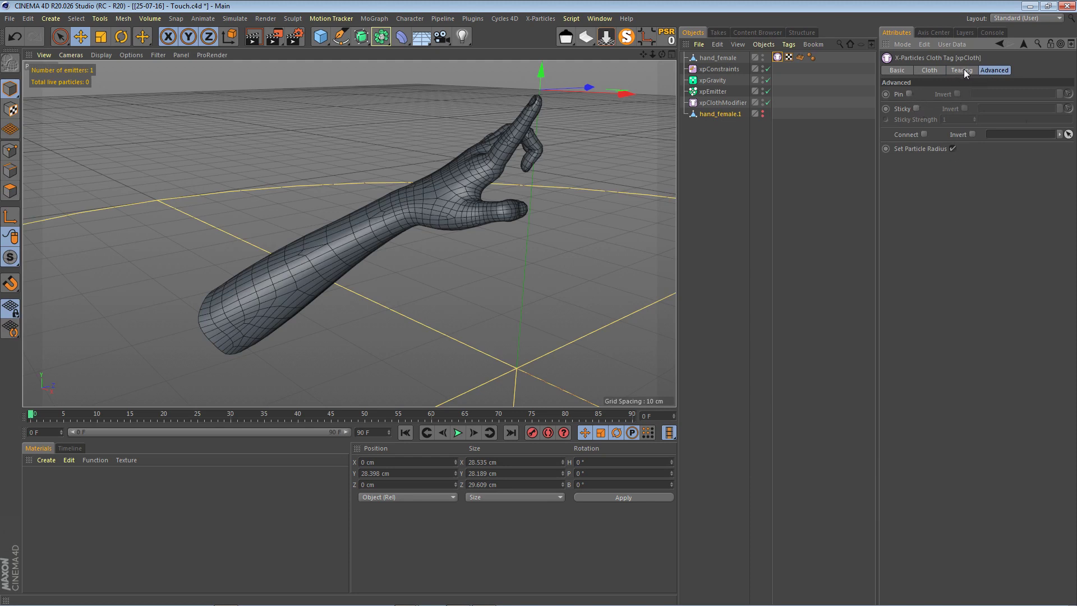
left_click(916, 108)
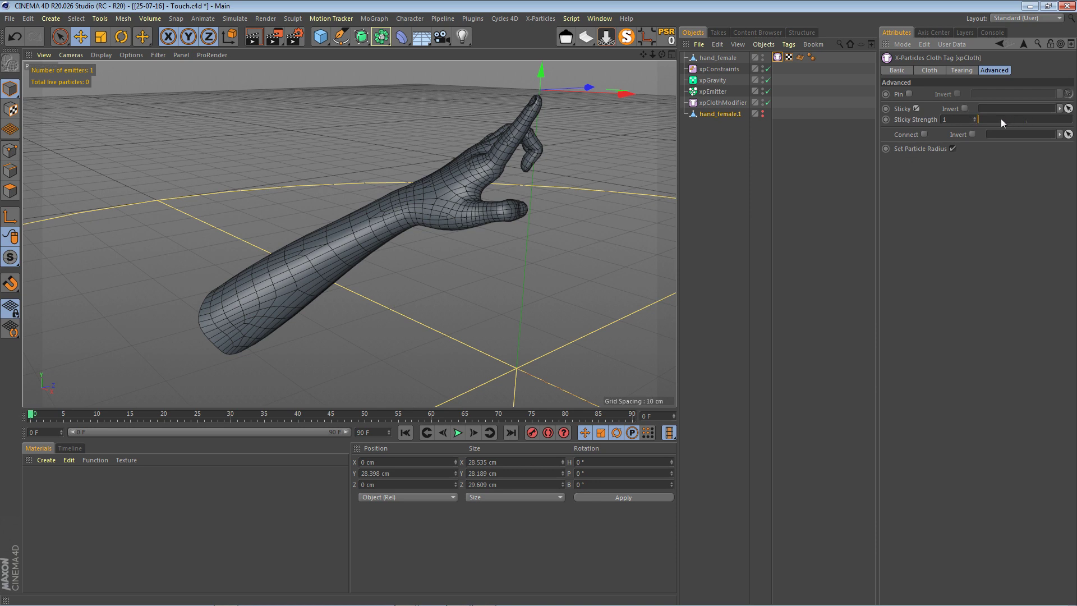
Try a vertex map stroke along hand_female's arm with the character Paint Tool, and undo it
left_click(418, 19)
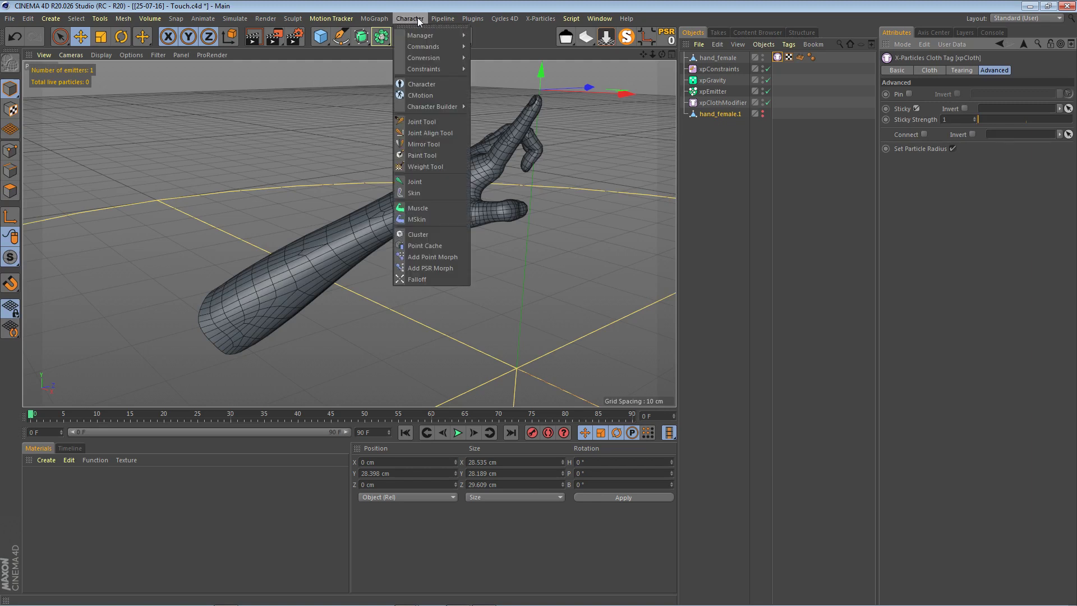
left_click(426, 155)
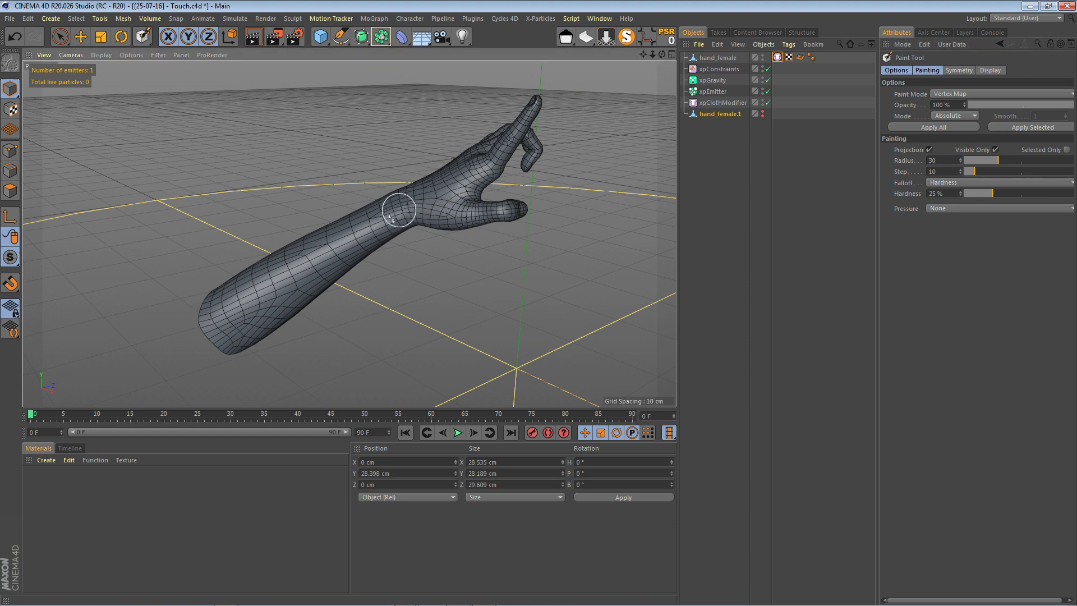
left_click(722, 57)
mouse_move(463, 193)
left_mouse_down()
mouse_move(343, 247)
mouse_move(252, 308)
left_mouse_up()
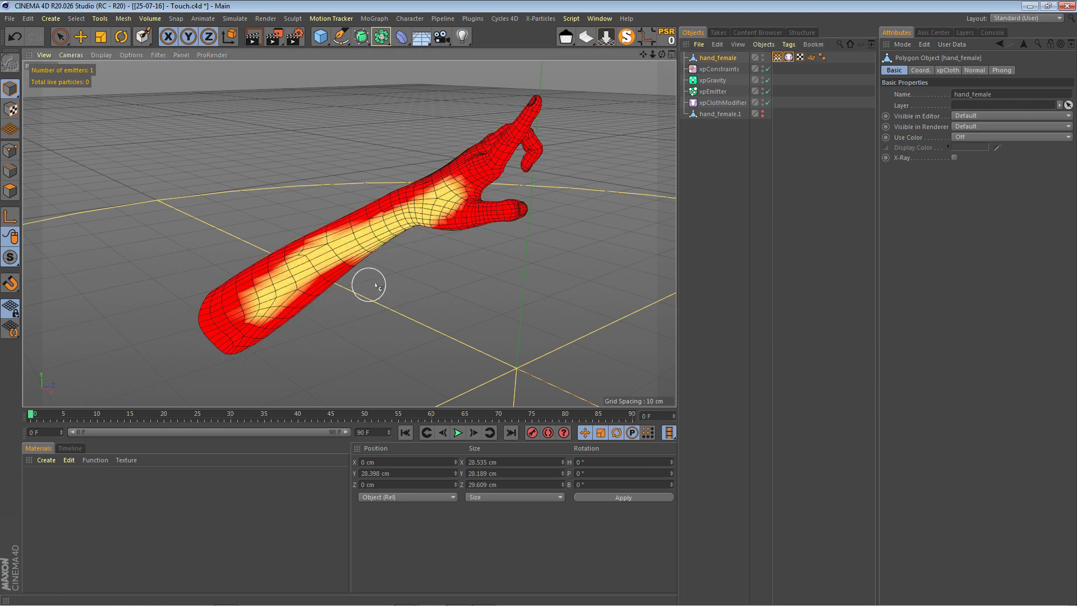
key("ctrl+z")
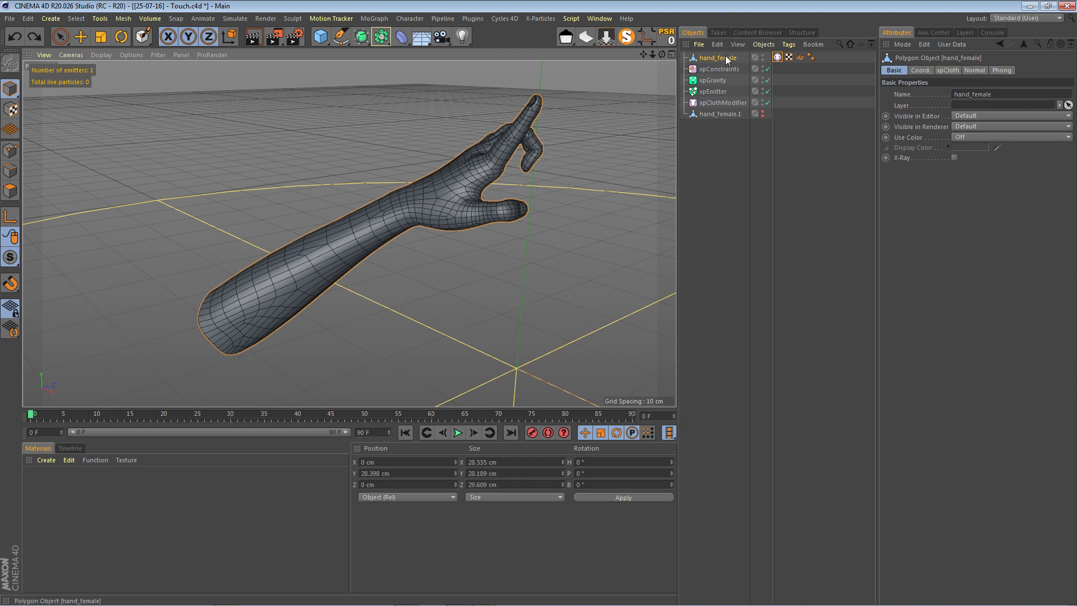
Set the Paint Tool radius to 13 and paint a vertex map all around the open forearm end of hand_female
left_click(144, 37)
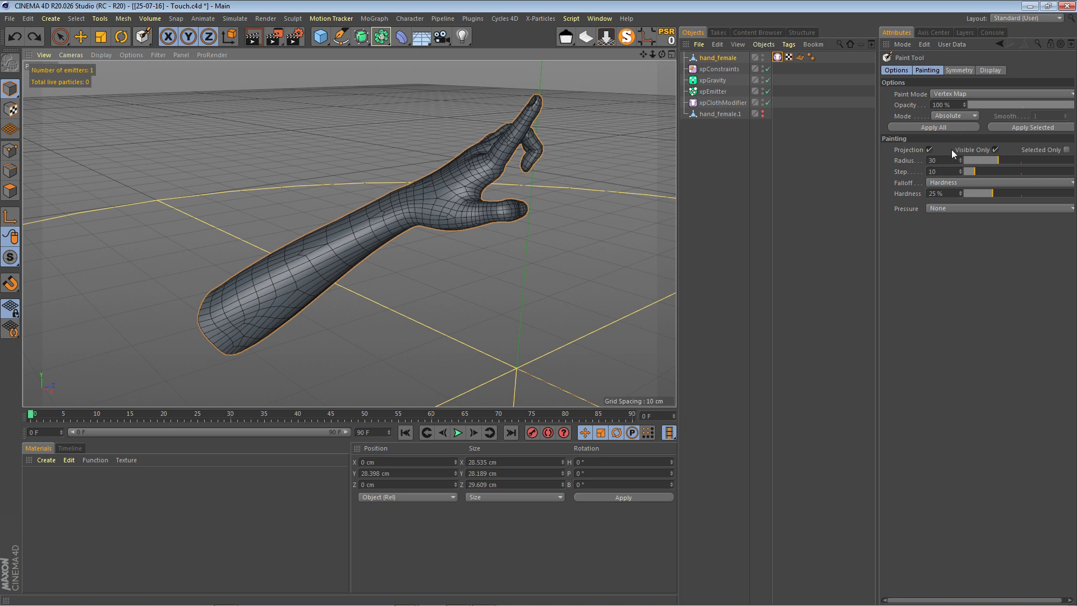
left_click(978, 160)
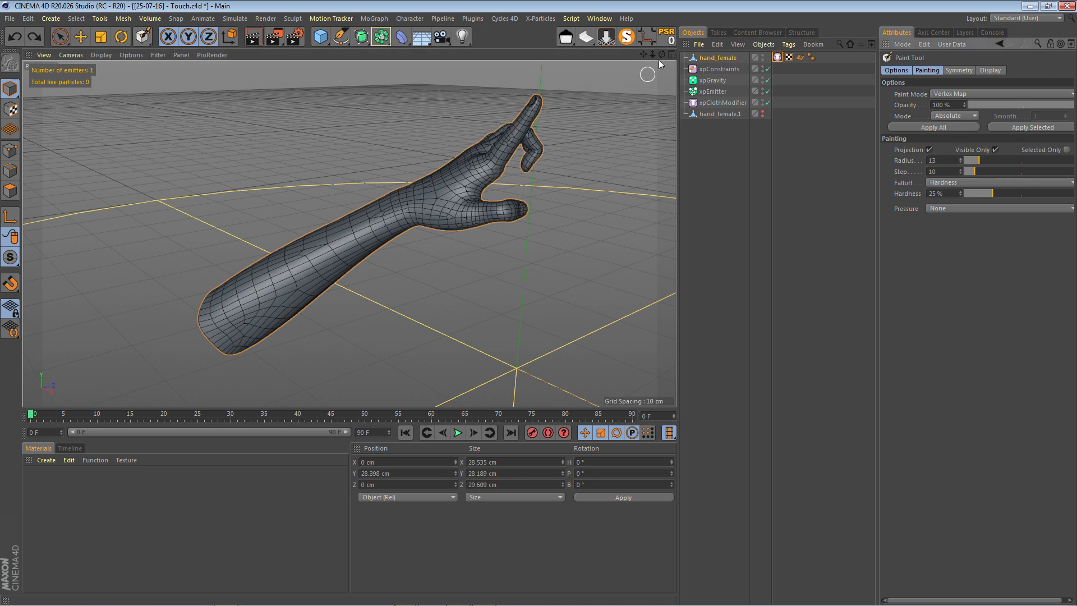
mouse_move(664, 57)
left_mouse_down()
mouse_move(614, 58)
mouse_move(659, 52)
mouse_move(651, 42)
mouse_move(627, 60)
left_mouse_up()
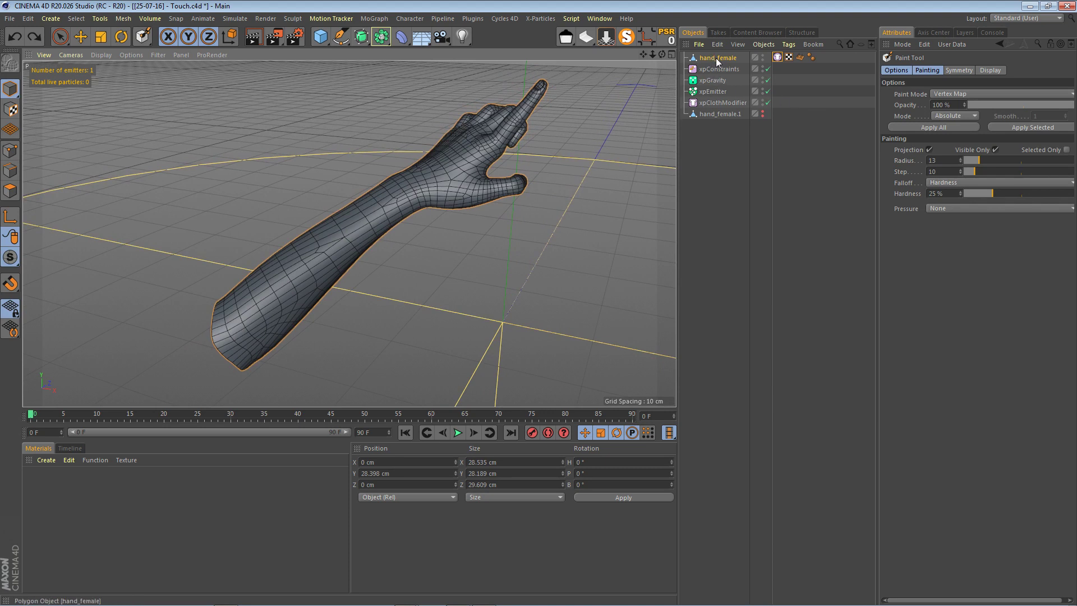
left_click(226, 308)
mouse_move(227, 310)
left_mouse_down()
mouse_move(250, 358)
mouse_move(216, 300)
mouse_move(247, 361)
mouse_move(257, 356)
mouse_move(213, 300)
left_mouse_up()
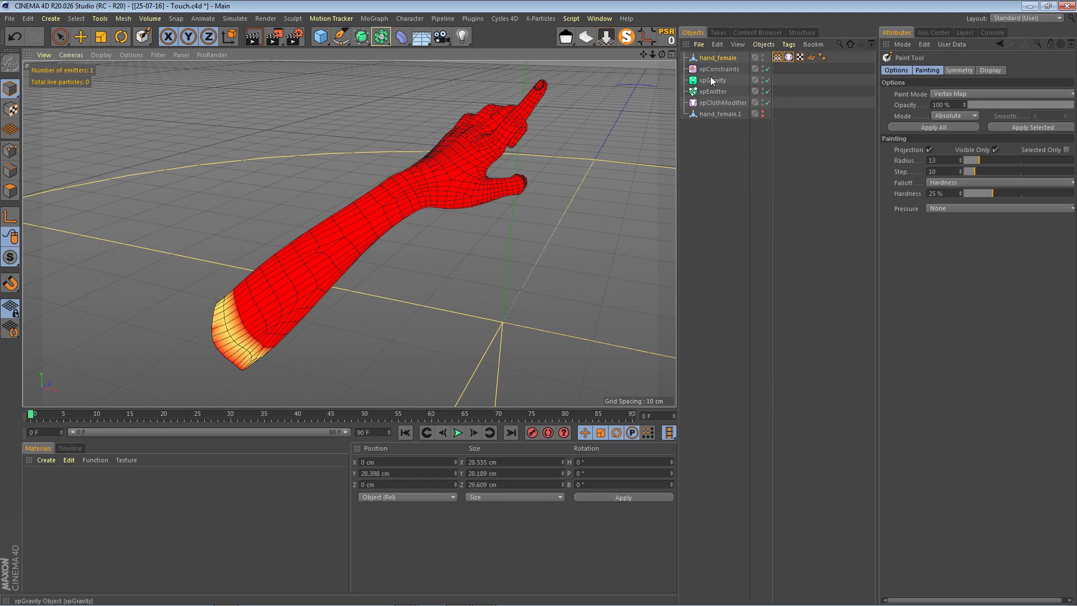
left_click_drag(652, 55, 637, 36)
mouse_move(349, 234)
left_mouse_down("alt")
mouse_move(354, 218)
mouse_move(349, 238)
mouse_move(199, 216)
left_mouse_up("alt")
mouse_move(267, 258)
left_mouse_down()
mouse_move(241, 319)
mouse_move(227, 324)
mouse_move(241, 318)
mouse_move(259, 232)
mouse_move(276, 315)
mouse_move(265, 245)
mouse_move(277, 314)
mouse_move(230, 218)
mouse_move(179, 255)
mouse_move(271, 300)
left_mouse_up()
mouse_move(661, 55)
left_mouse_down()
mouse_move(583, 63)
mouse_move(538, 95)
mouse_move(541, 196)
mouse_move(611, 224)
mouse_move(565, 247)
left_mouse_up()
mouse_move(326, 127)
left_mouse_down()
mouse_move(411, 127)
mouse_move(288, 122)
mouse_move(310, 111)
mouse_move(404, 123)
mouse_move(296, 129)
left_mouse_up()
left_click_drag(662, 55, 608, 92)
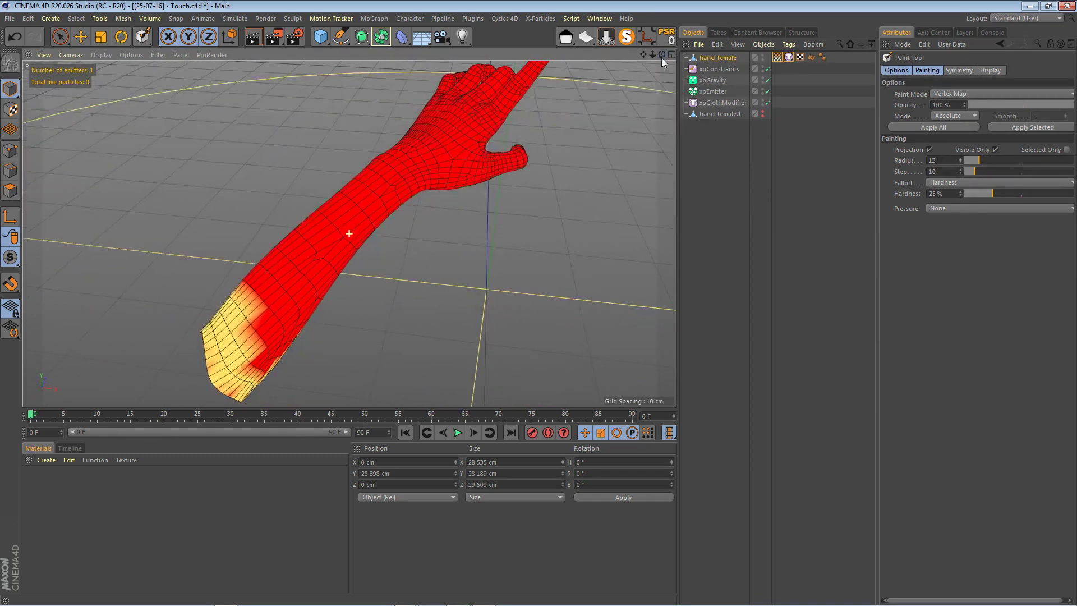
Link the painted vertex map to the Sticky option of hand_female's xpCloth tag and turn on Invert for it
left_click(786, 61)
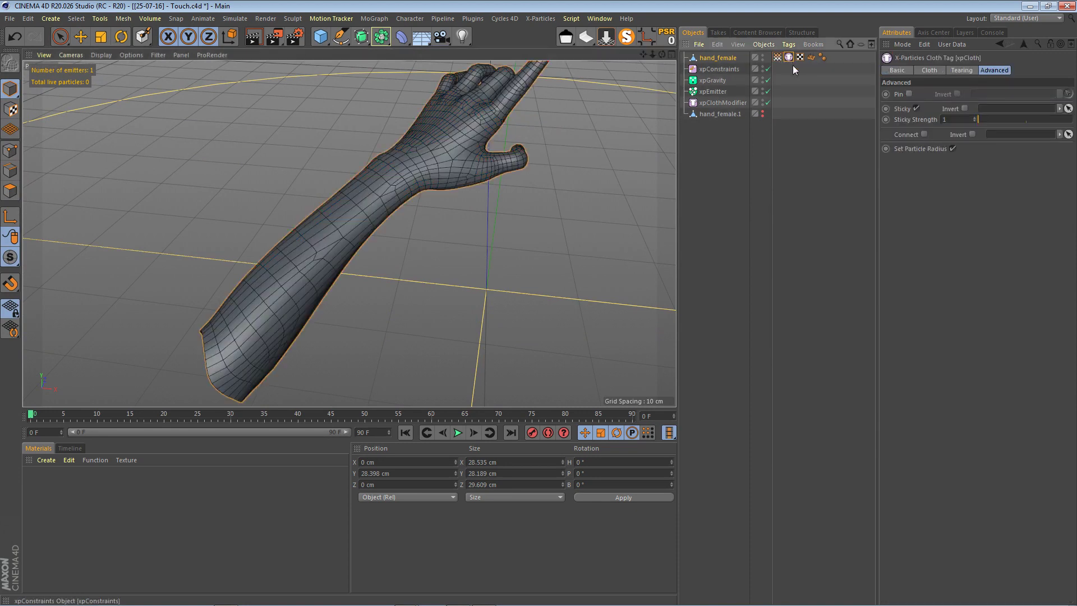
left_click(777, 58)
left_click(788, 57)
left_click_drag(779, 62, 1015, 109)
left_click(964, 109)
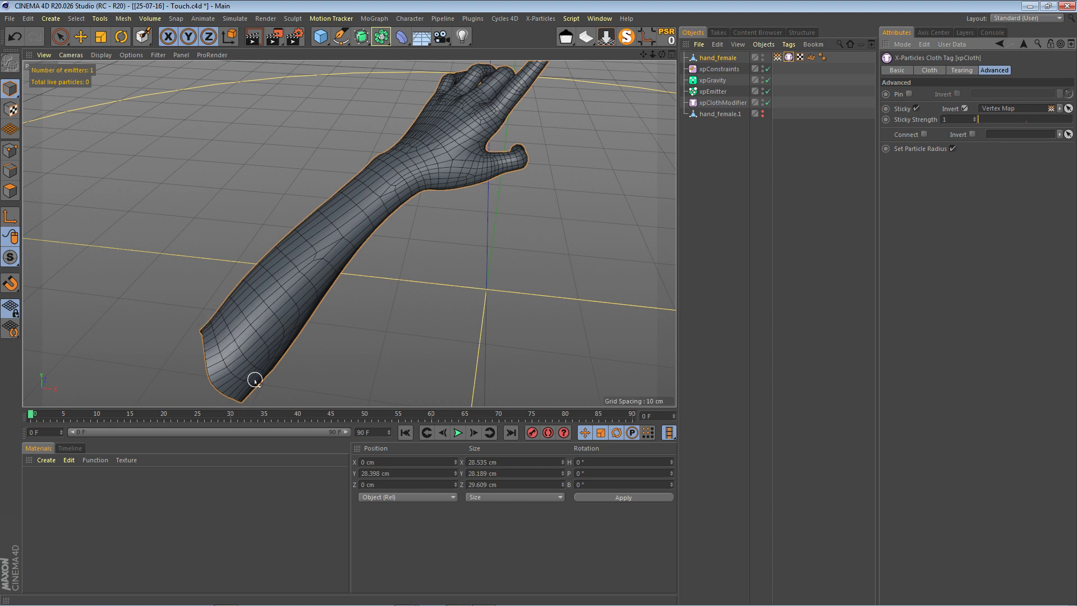
Play the simulation briefly, return to frame 0 and inspect the arm from the side
left_click(457, 433)
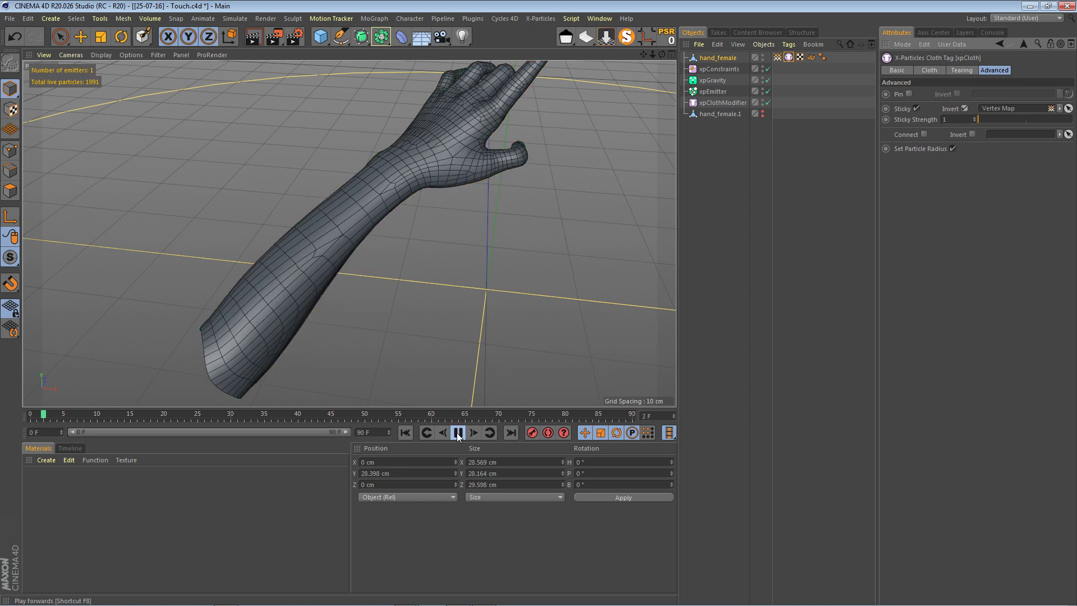
left_click(405, 432)
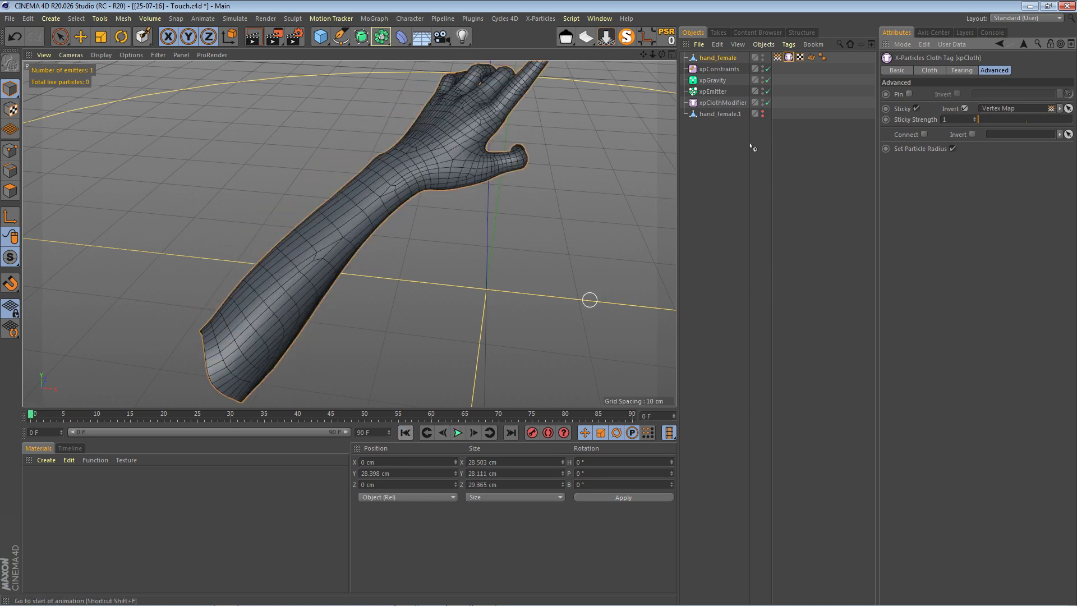
mouse_move(651, 56)
left_mouse_down()
mouse_move(353, 234)
mouse_move(650, 56)
left_mouse_up()
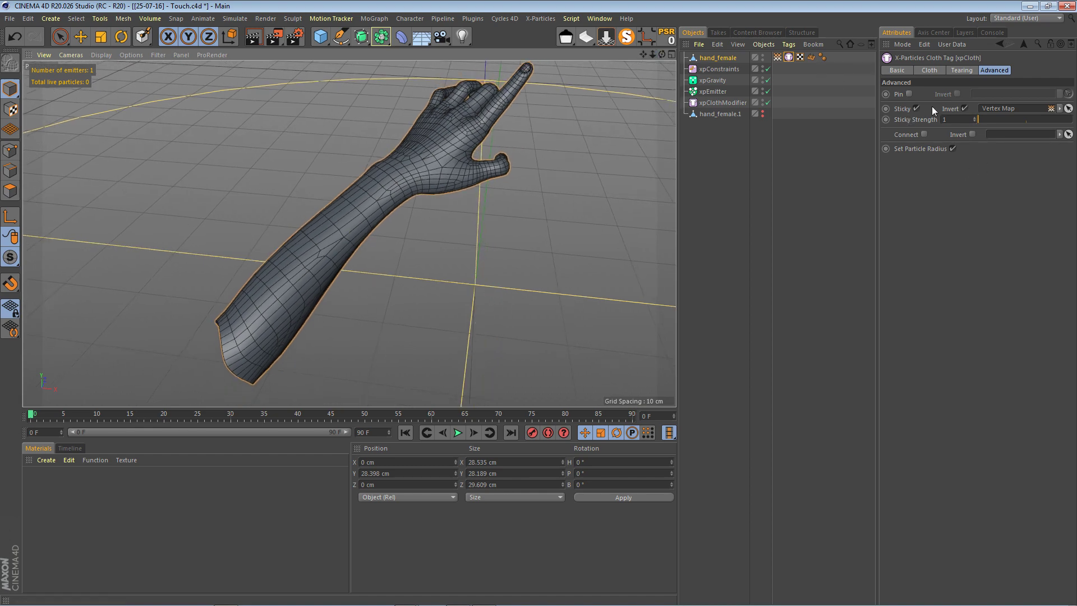
left_click_drag(662, 54, 353, 233)
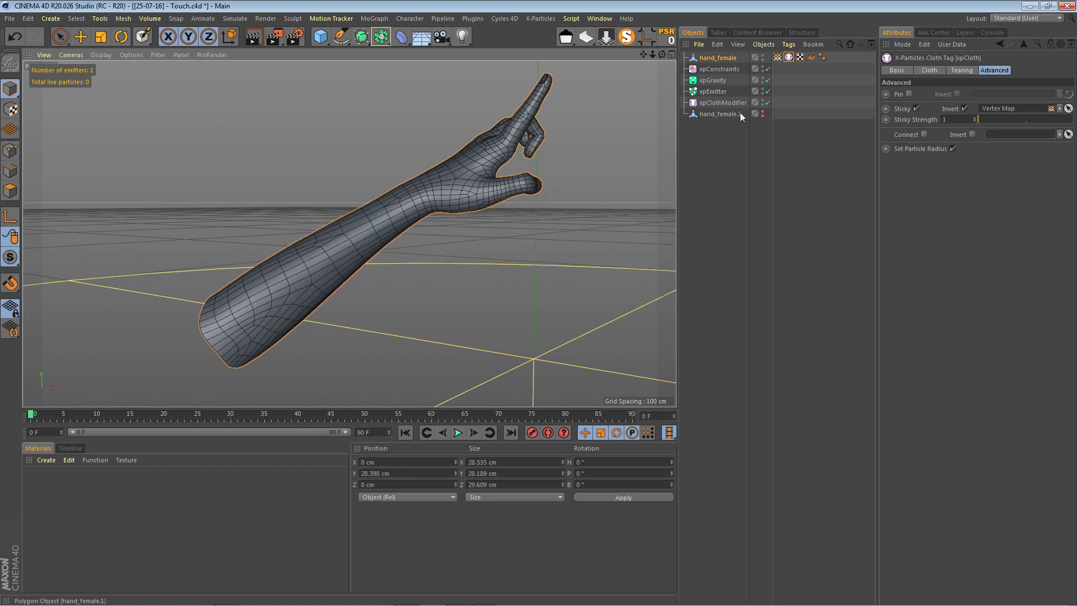
Make hand_female.1 visible in the editor and renderer, then test the simulation and return to frame 0
left_click(763, 112)
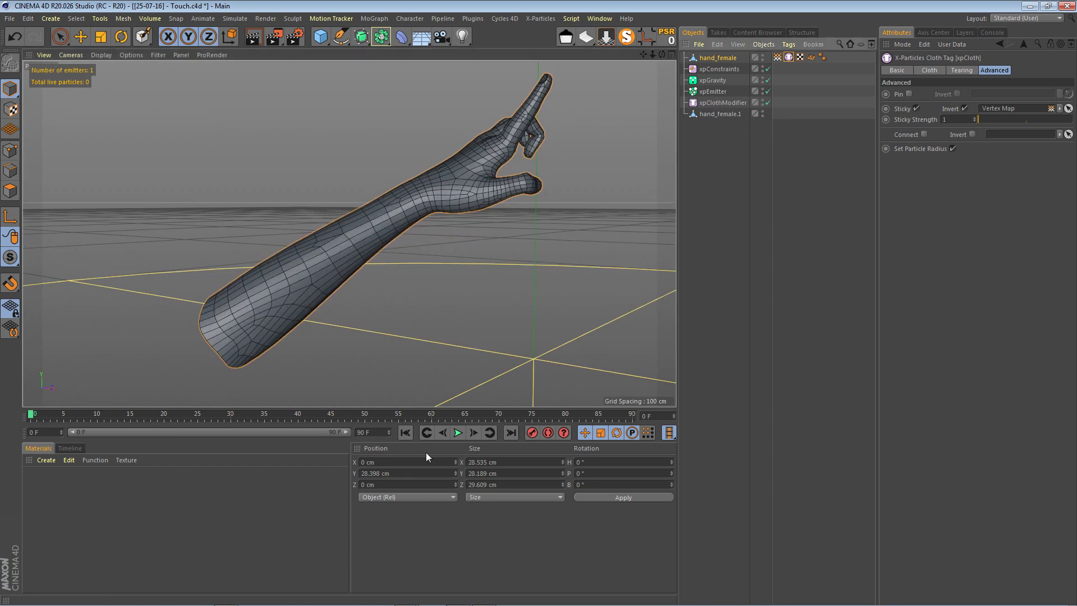
left_click(458, 433)
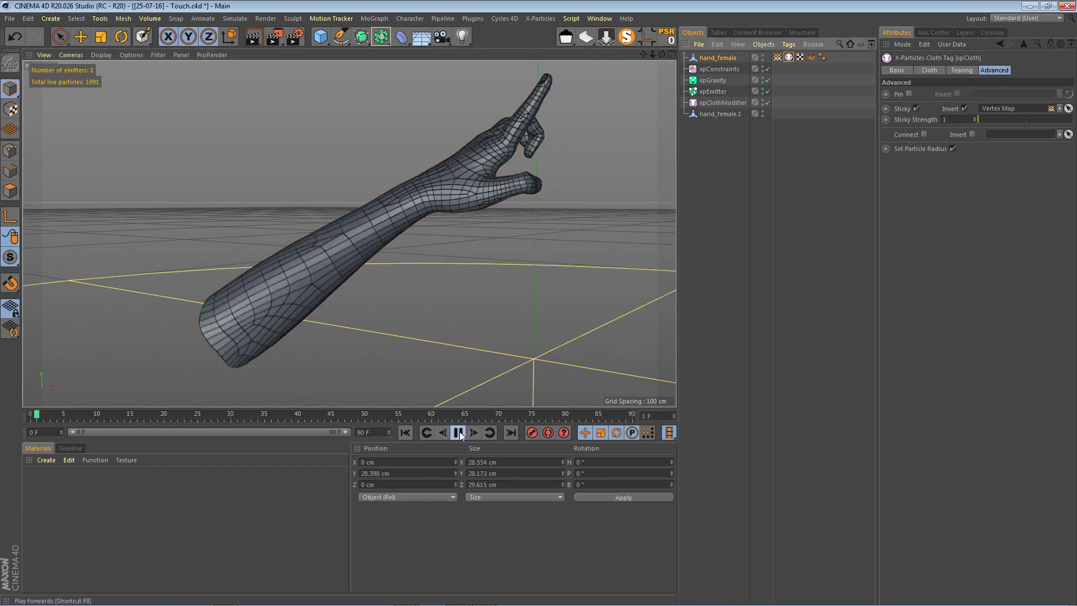
left_click(458, 433)
left_click(405, 432)
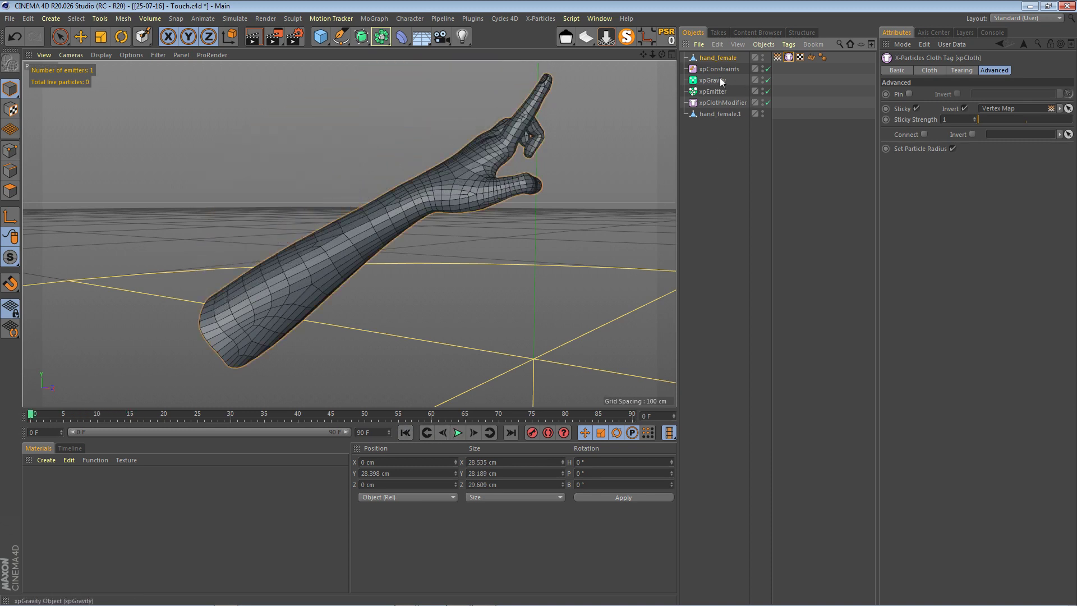
Set the Sticky Strength of hand_female's xpCloth tag to 1.053 and play the simulation to test it
left_click(778, 58)
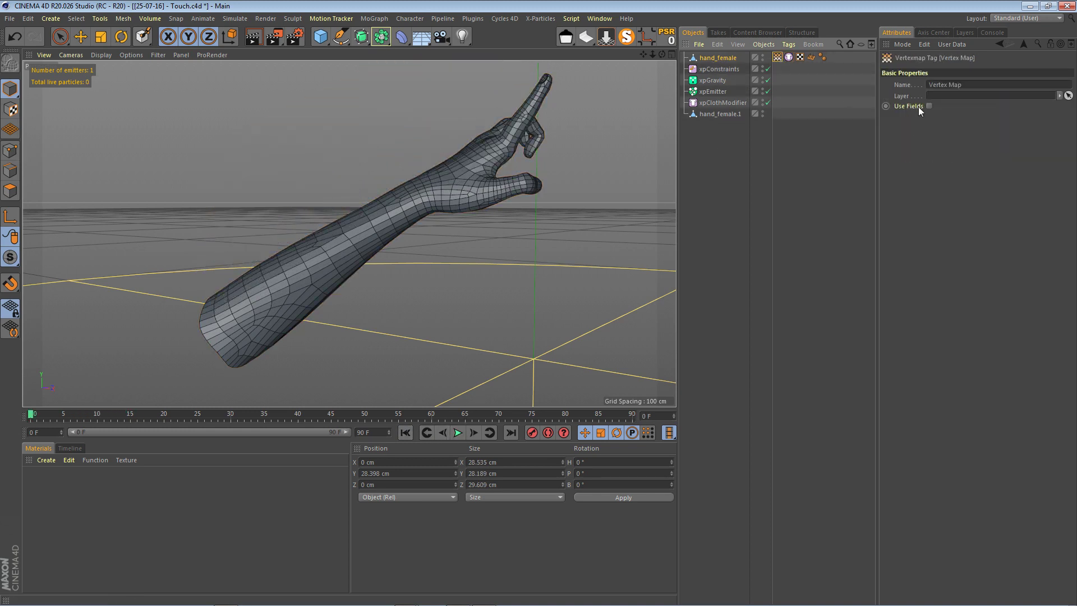
left_click_drag(777, 57, 1001, 109)
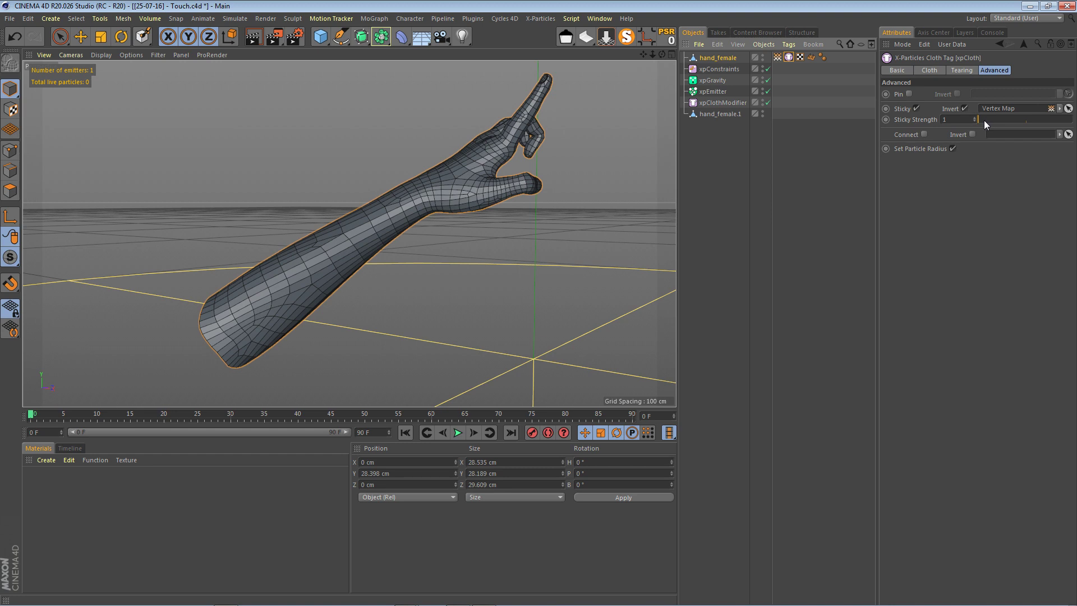
left_click_drag(985, 120, 1002, 120)
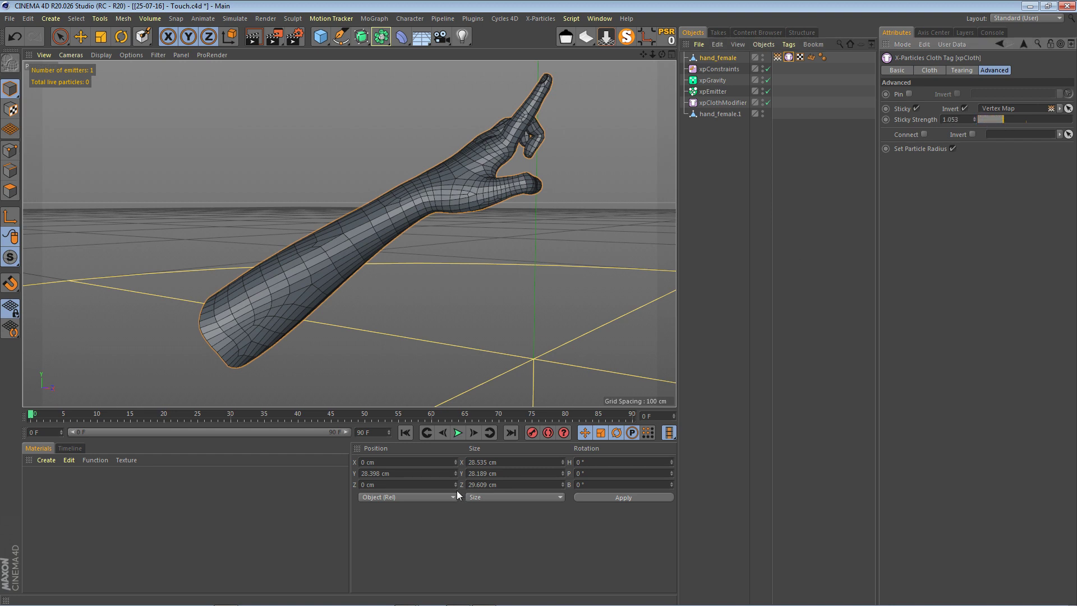
left_click(458, 432)
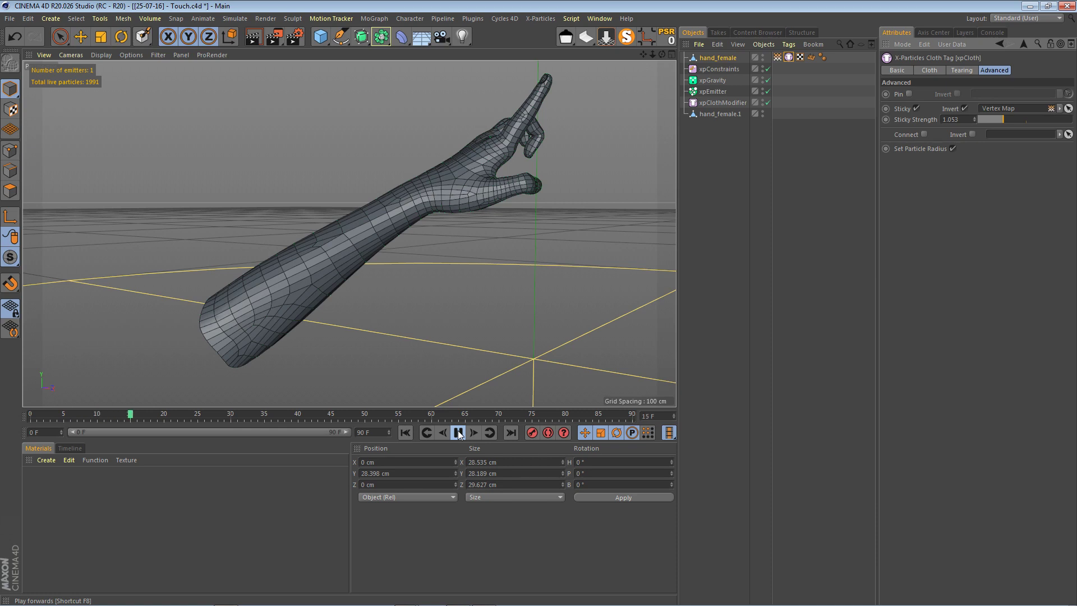
left_click(458, 433)
left_click_drag(348, 233, 443, 247, "alt")
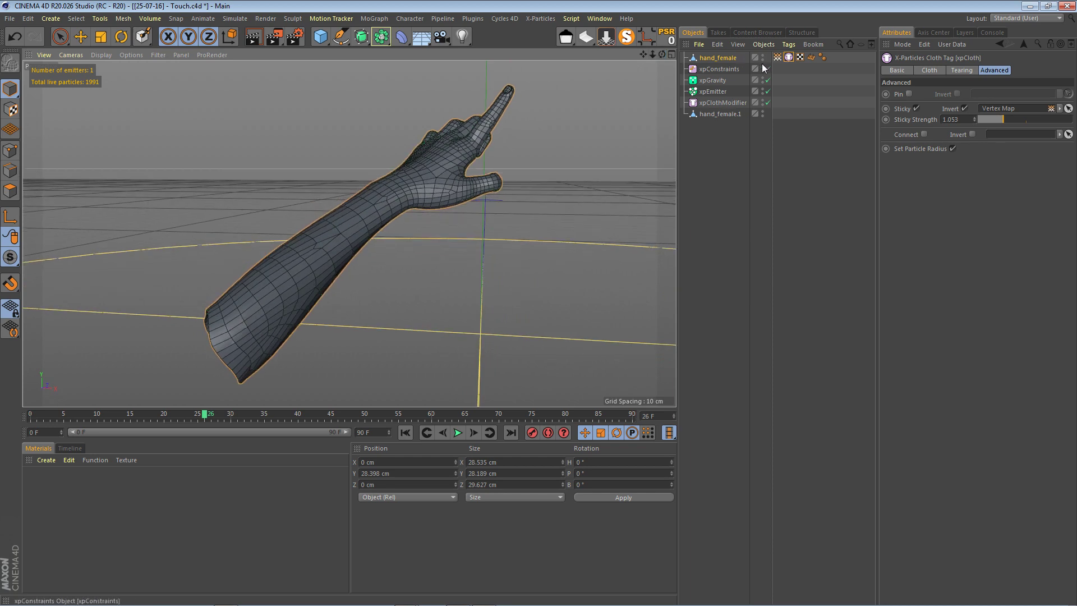
Set xpGravity's gravity strength to -769 cm and replay the simulation from frame 0
left_click(715, 80)
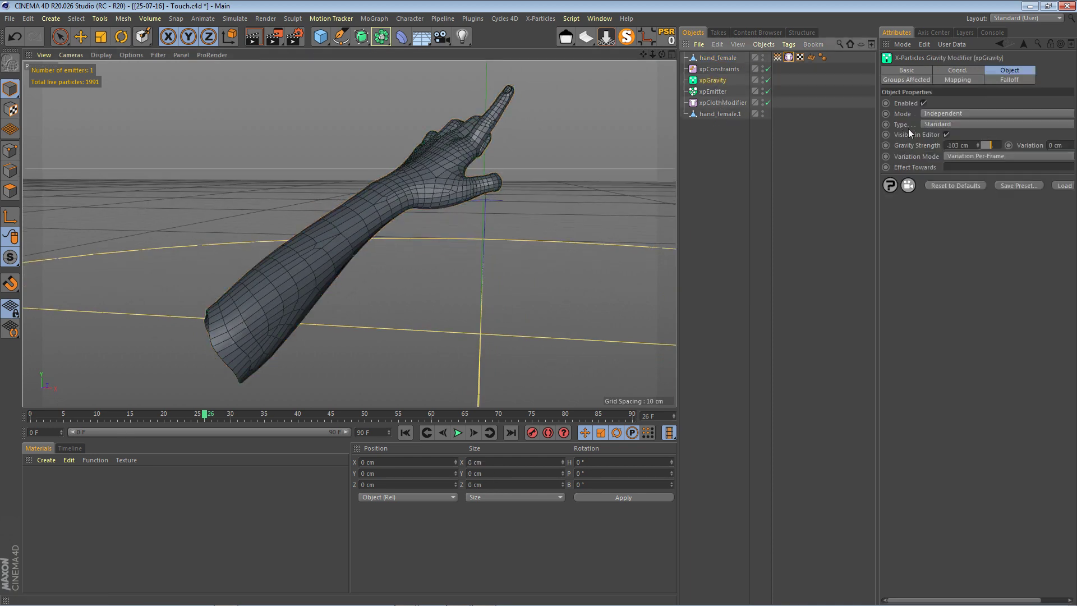
left_click_drag(986, 144, 983, 144)
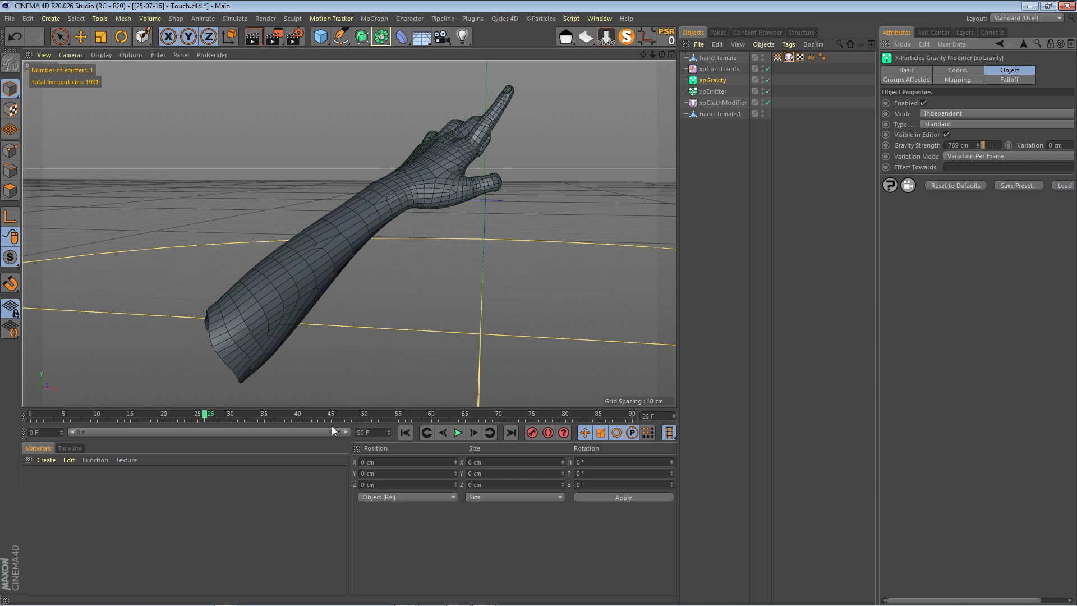
left_click(404, 432)
left_click(458, 432)
Hide hand_female.1 in the editor and renderer, and set the xpCloth tag's Sticky Strength to 1.025
left_click(762, 111)
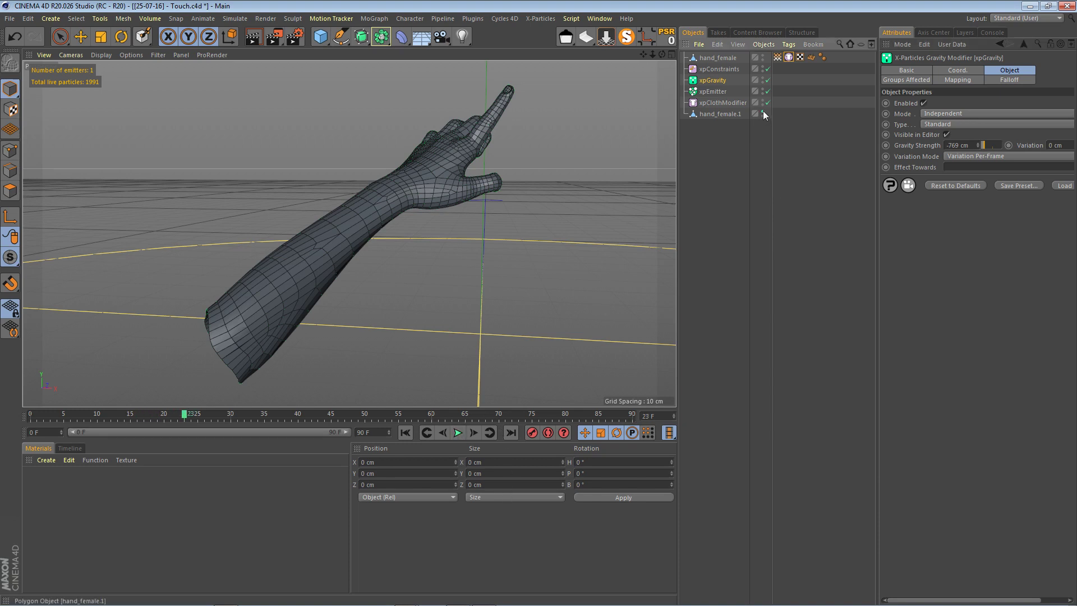
left_click(762, 115)
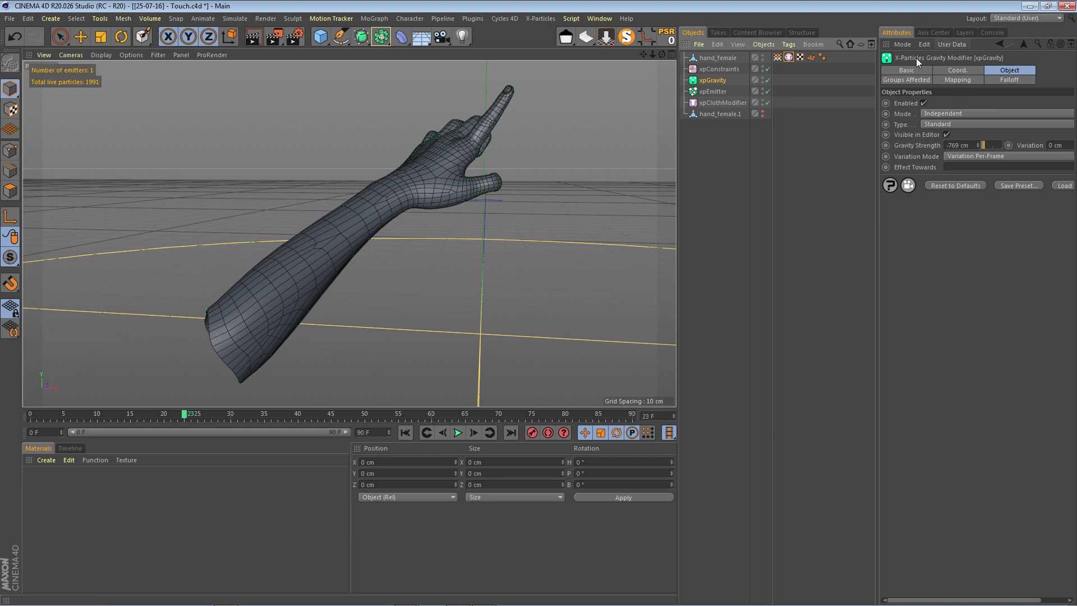
left_click(789, 57)
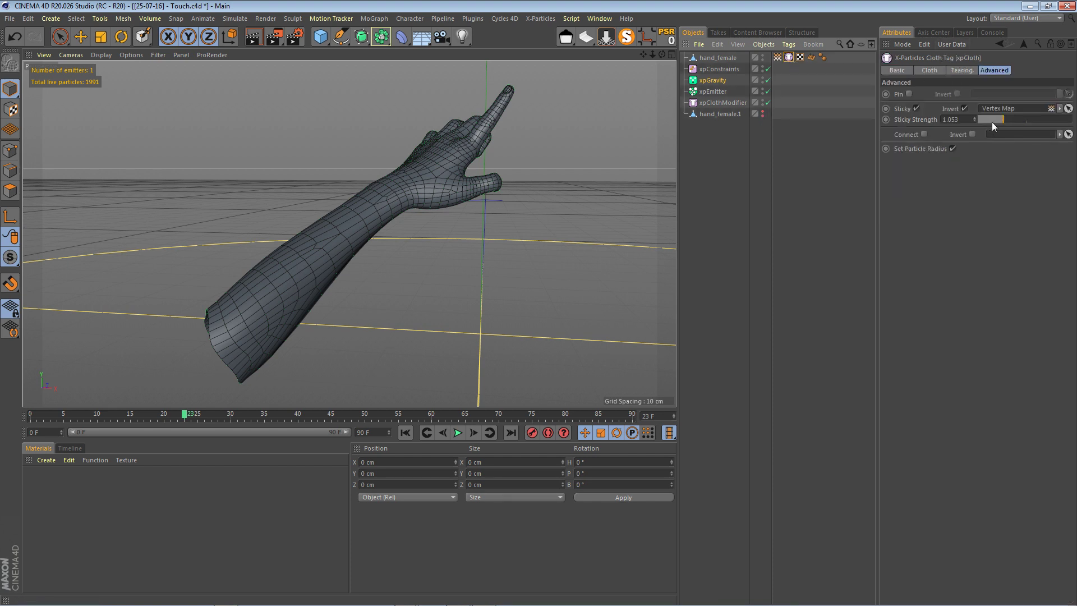
left_click_drag(1003, 120, 996, 121)
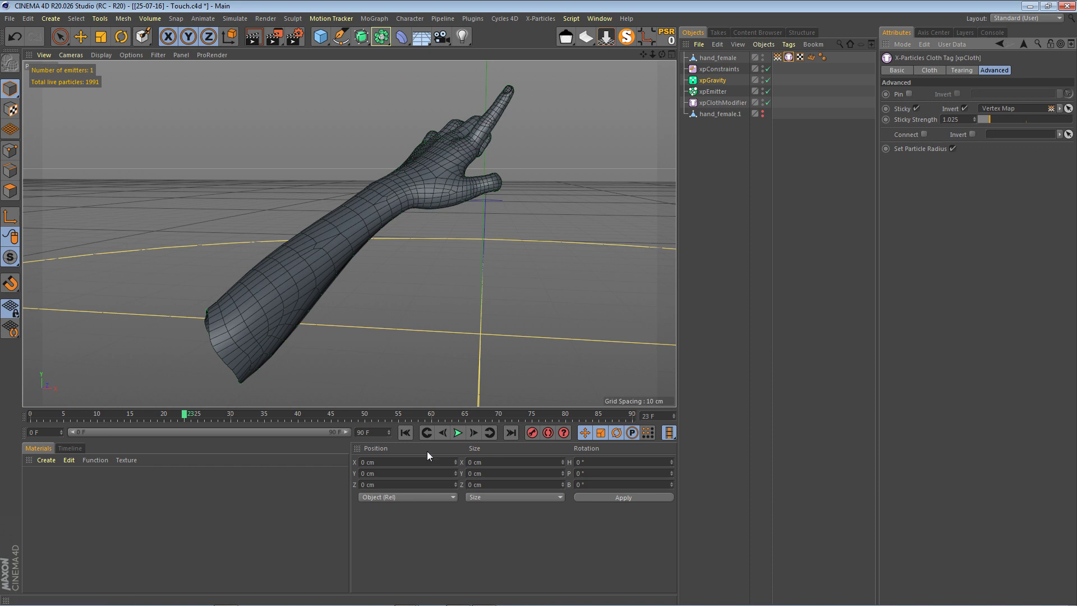
Play the simulation to check how the forearm cloth behaves, stop it and return to frame 0
left_click(458, 433)
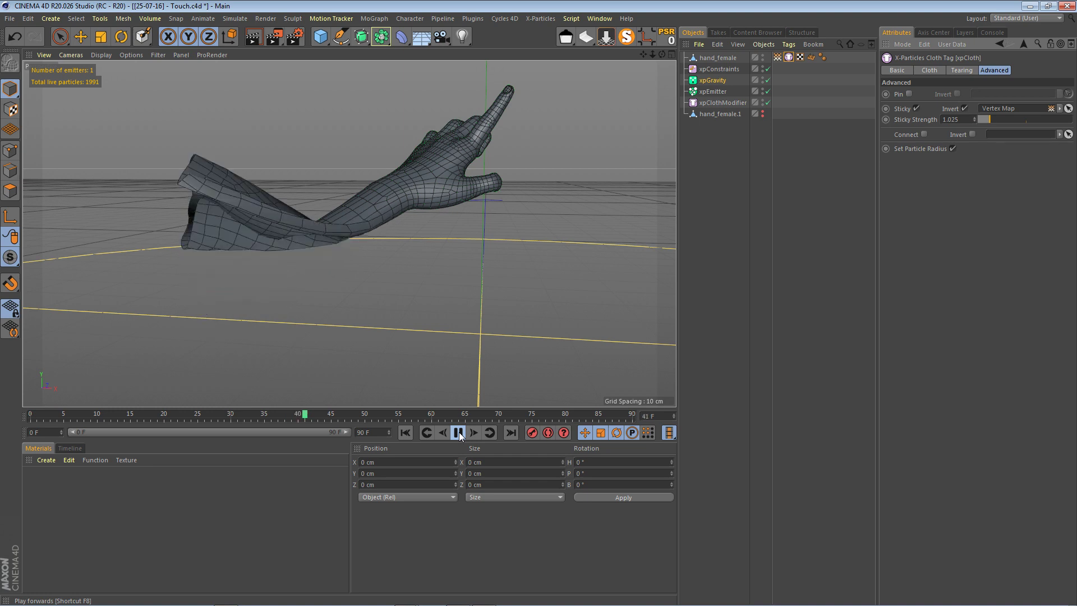
left_click(459, 433)
left_click(404, 433)
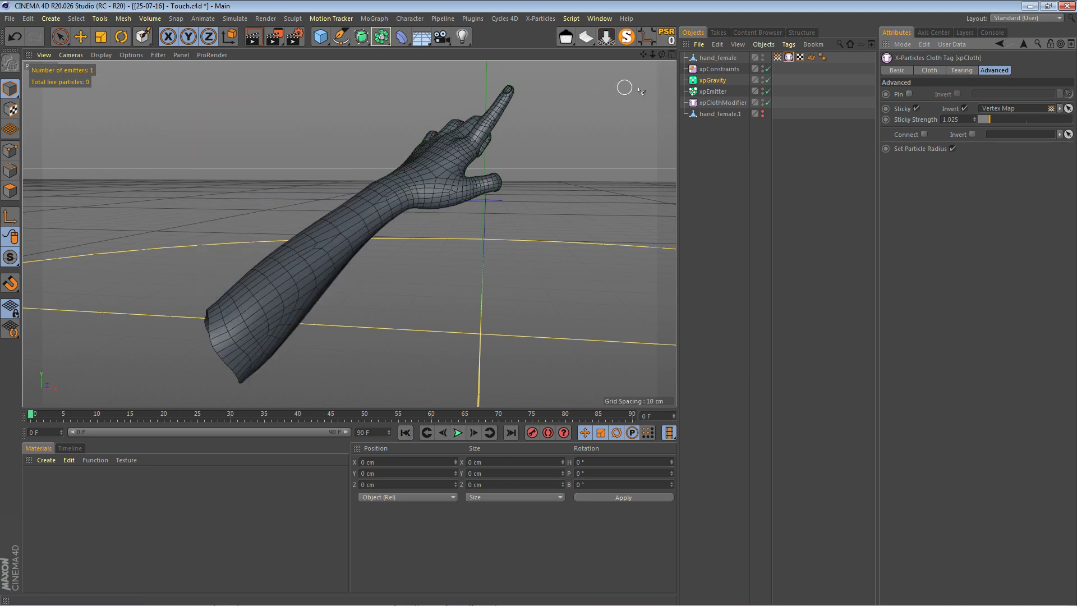
left_click_drag(662, 55, 625, 55)
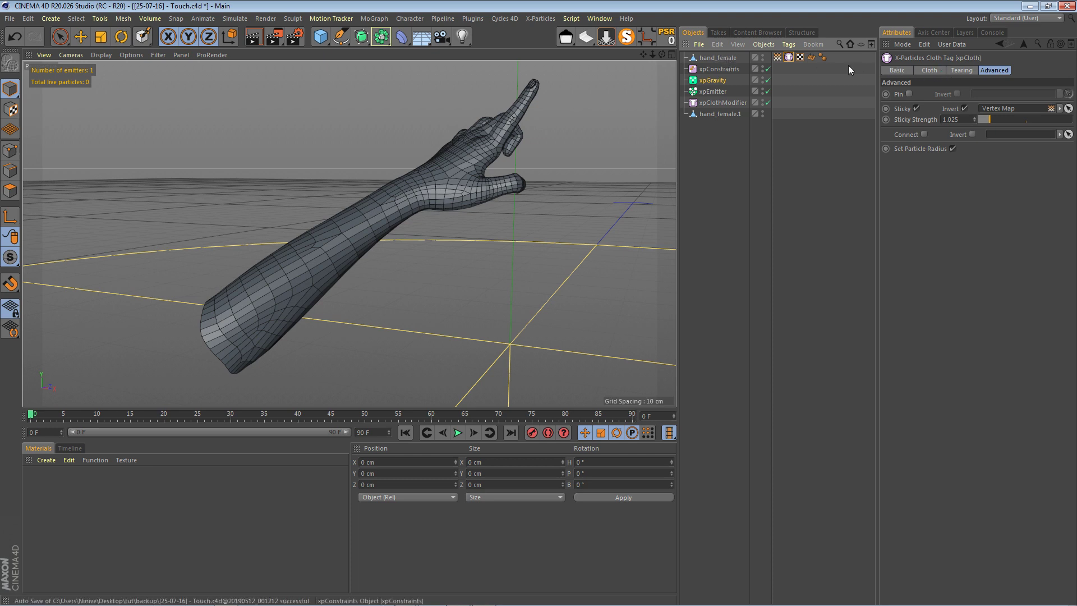
Open the Tearing settings of hand_female's xpCloth tag
left_click(717, 57)
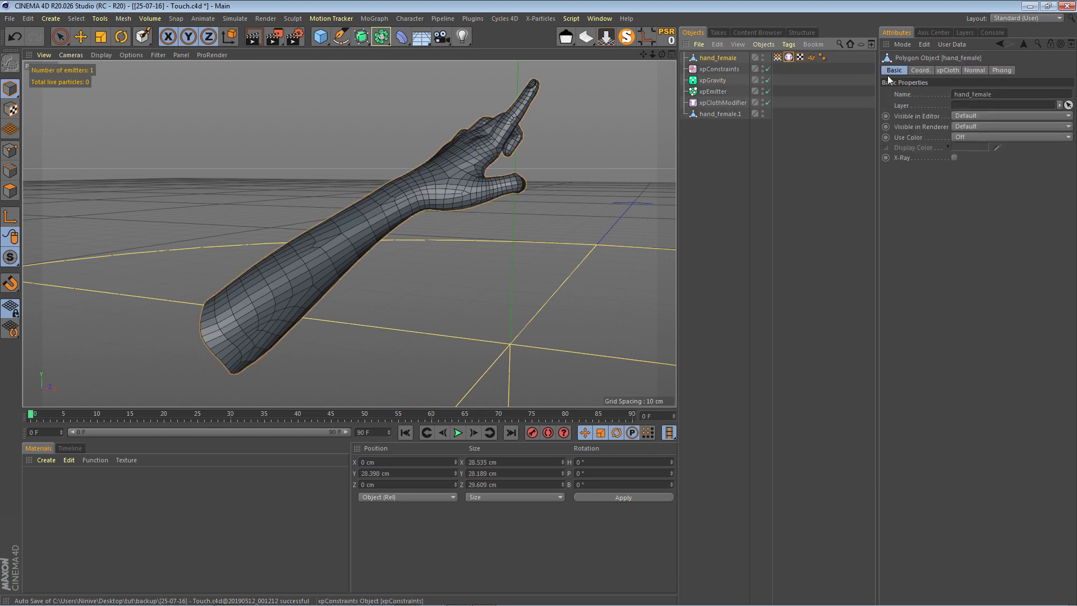
left_click(788, 57)
left_click(961, 71)
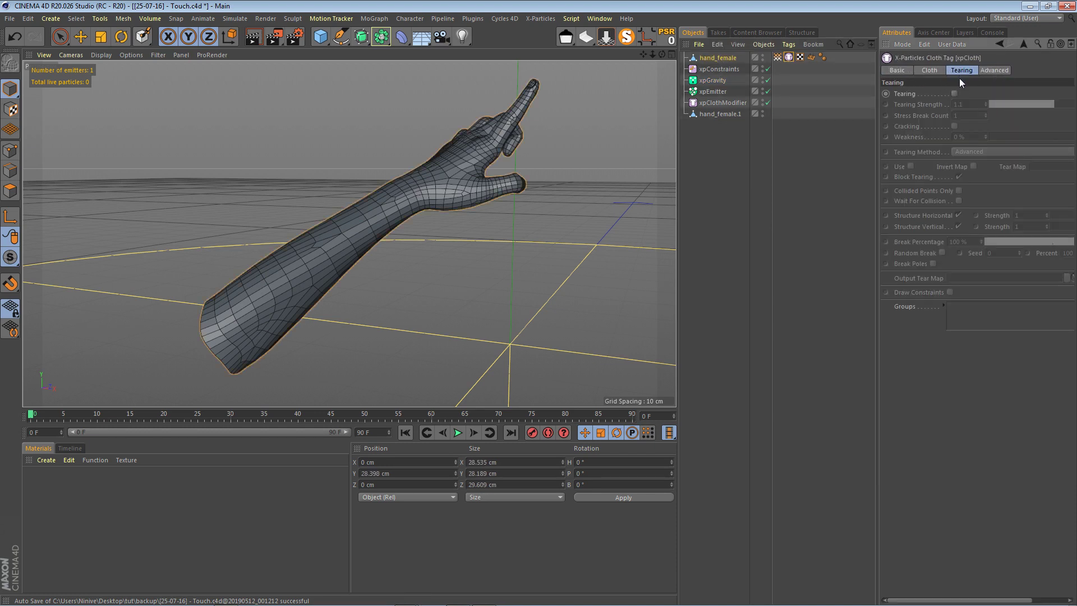
Start a new vertex map on hand_female with the Paint Tool and set the brush hardness to 30%
left_click(709, 58)
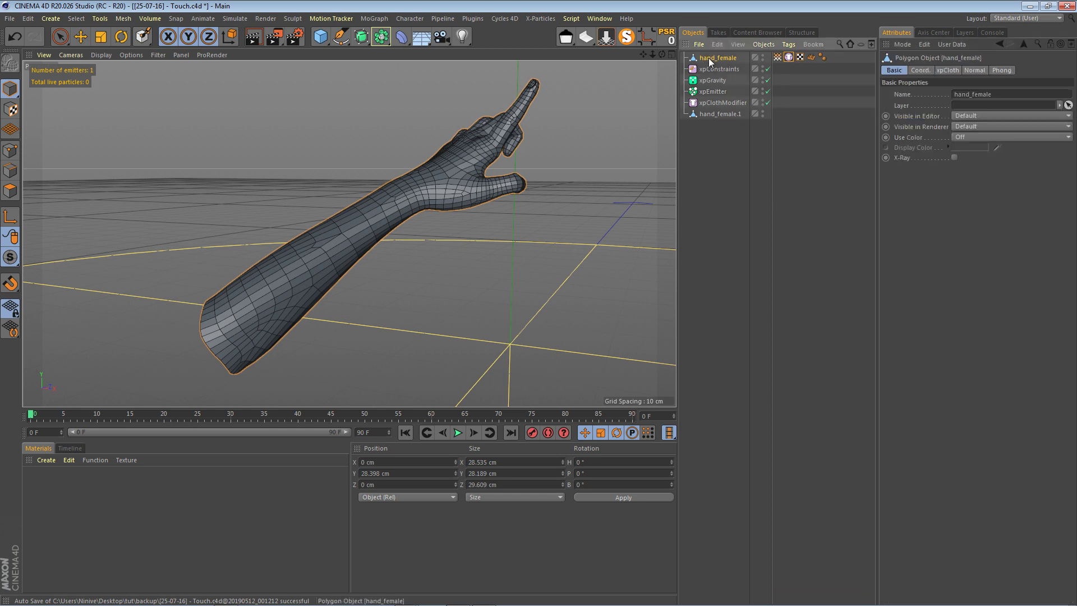
left_click(143, 36)
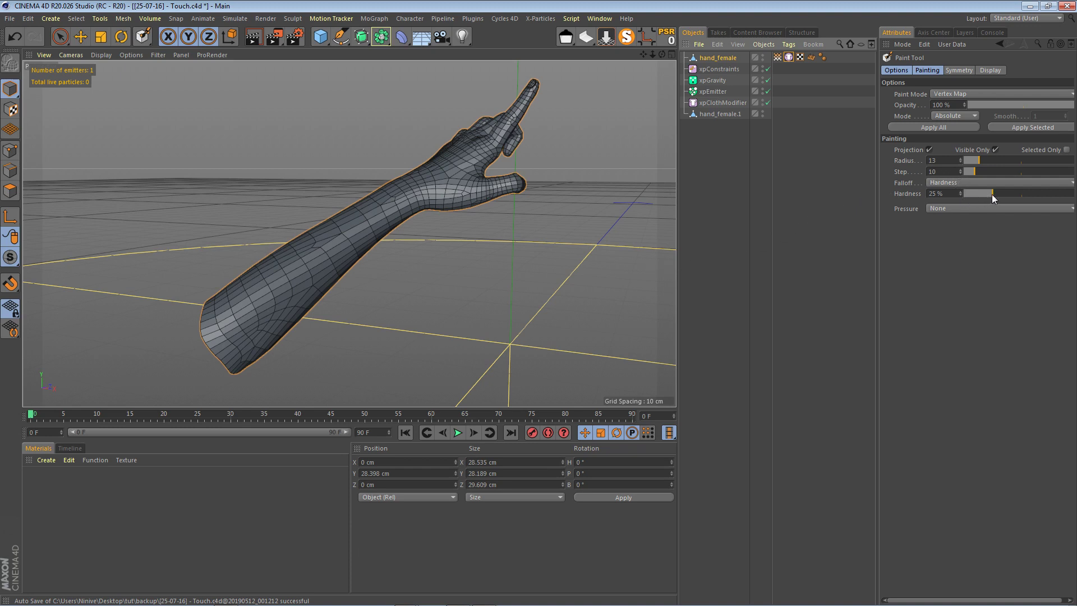
left_click_drag(989, 195, 1014, 197)
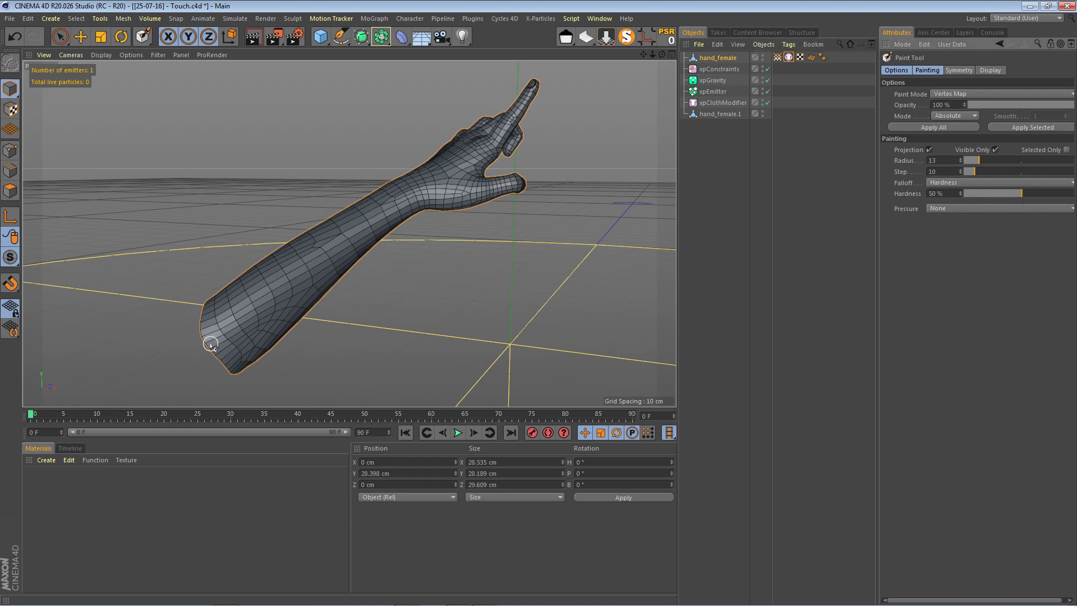
left_click_drag(662, 54, 620, 42)
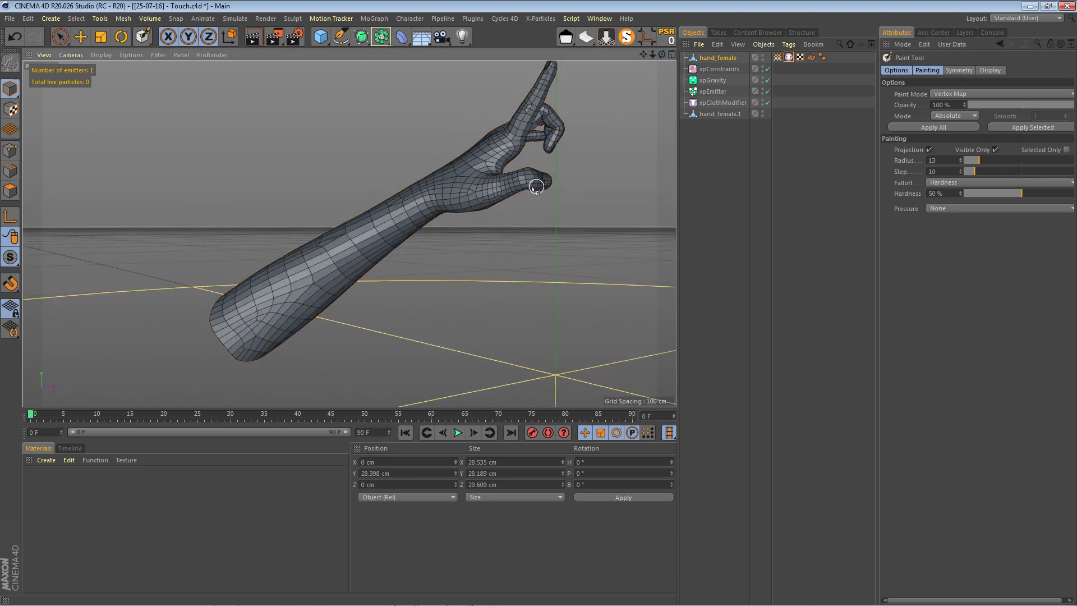
left_click(501, 195)
left_click_drag(1007, 192, 997, 194)
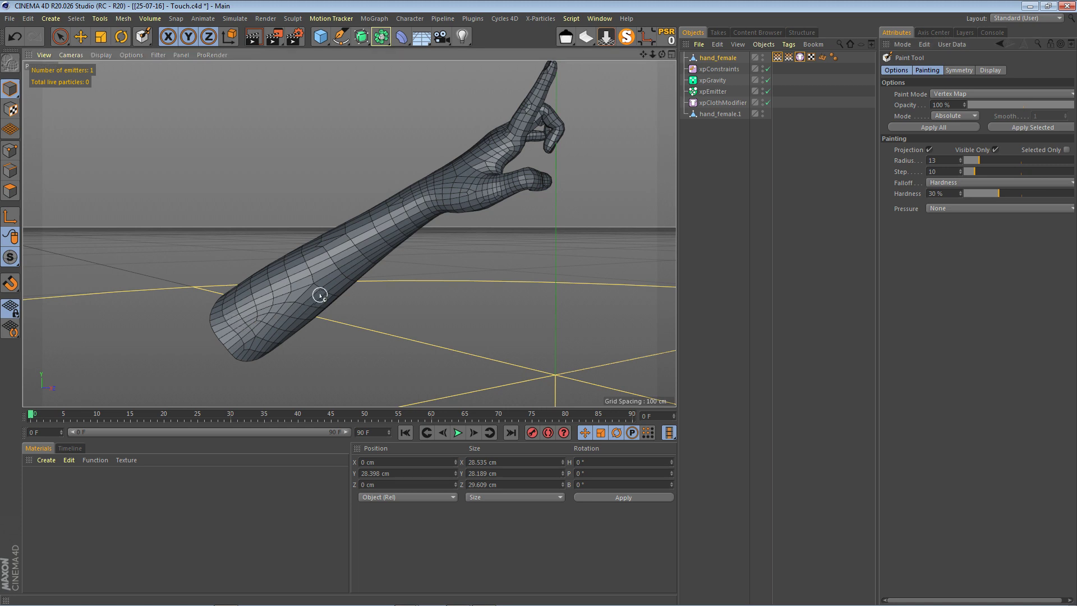
Hide hand_female.1 in the editor and renderer, and paint the vertex map along the arm's underside from the thumb to the forearm's open end
left_click(762, 112)
left_click(762, 113)
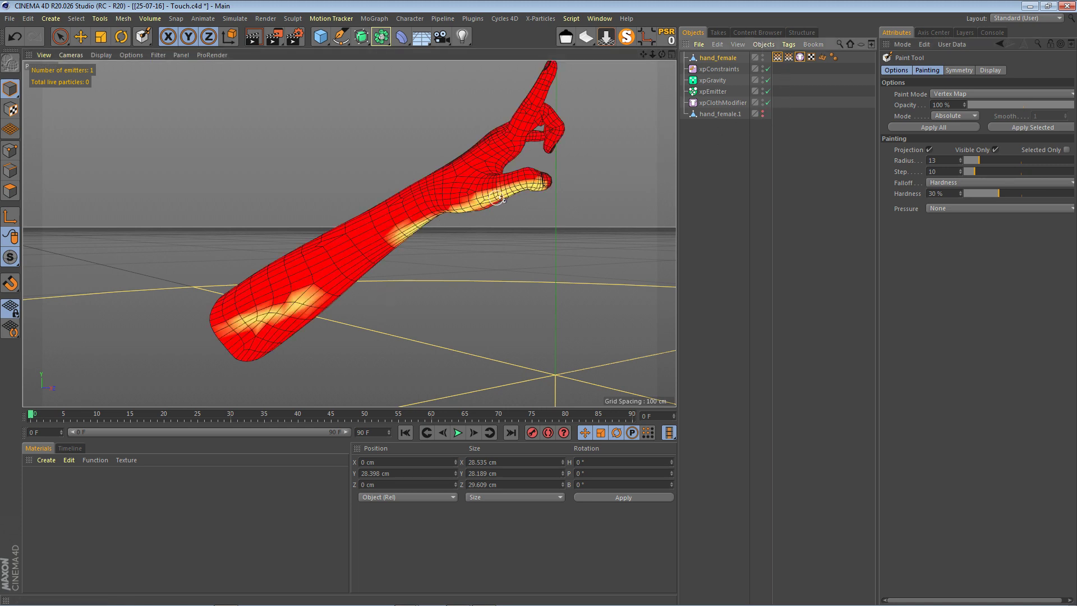
mouse_move(486, 201)
left_mouse_down()
mouse_move(404, 233)
mouse_move(240, 336)
mouse_move(295, 317)
mouse_move(401, 221)
mouse_move(225, 342)
left_mouse_up()
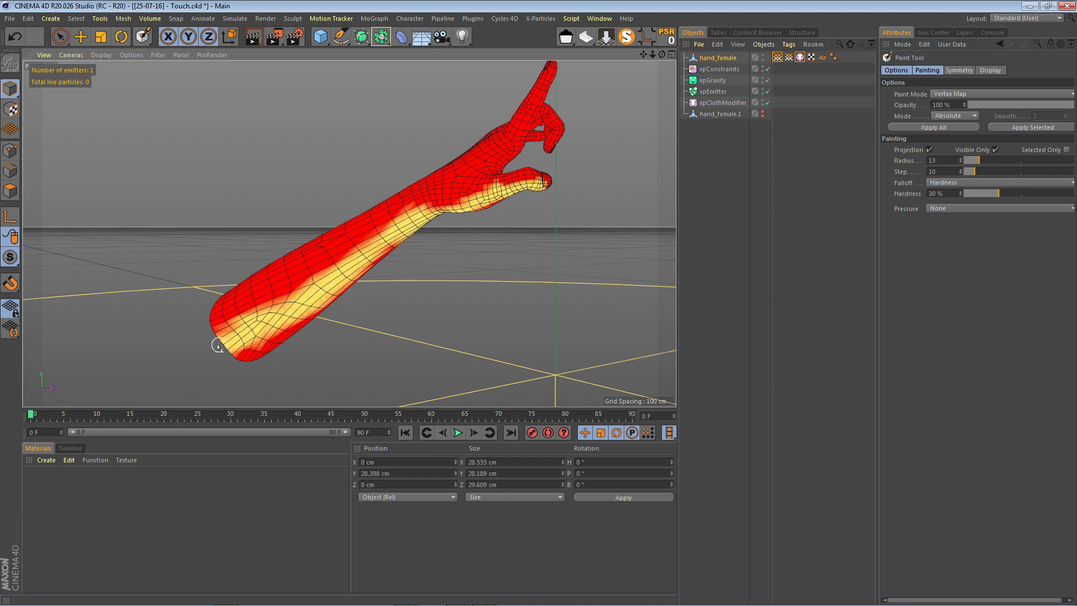
Paint further weight strips along the little-finger side of the hand and forearm, and add strokes across the palm side
left_click_drag(661, 54, 632, 61)
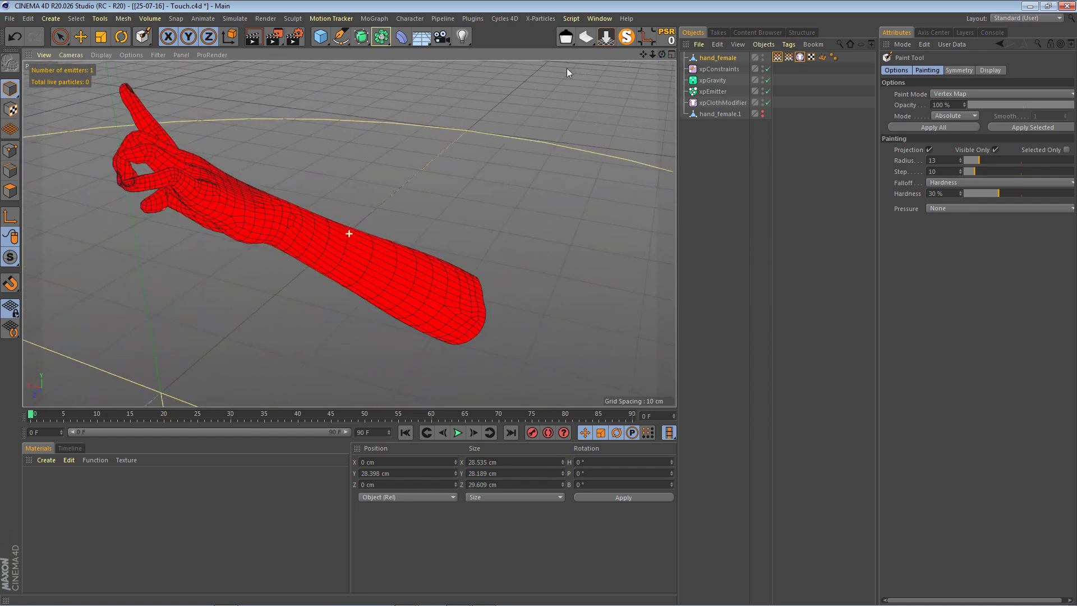
mouse_move(140, 186)
left_mouse_down()
mouse_move(179, 187)
mouse_move(466, 331)
mouse_move(417, 320)
mouse_move(254, 235)
mouse_move(274, 245)
left_mouse_up()
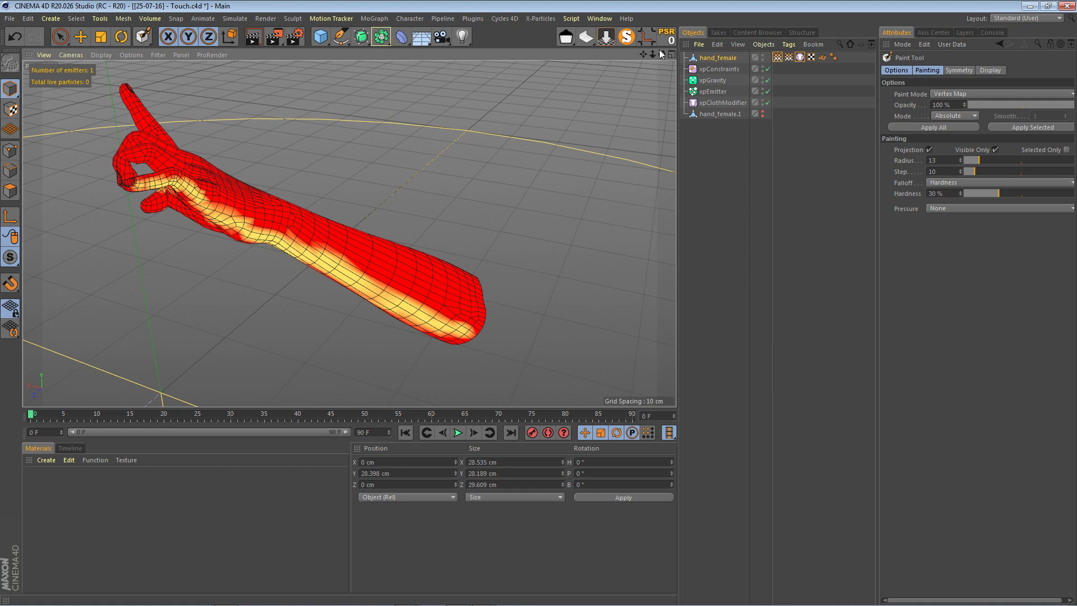
mouse_move(662, 54)
left_mouse_down()
mouse_move(594, 68)
mouse_move(581, 103)
mouse_move(487, 151)
mouse_move(559, 133)
mouse_move(537, 125)
mouse_move(483, 213)
mouse_move(538, 242)
left_mouse_up()
left_click_drag(662, 53, 404, 149)
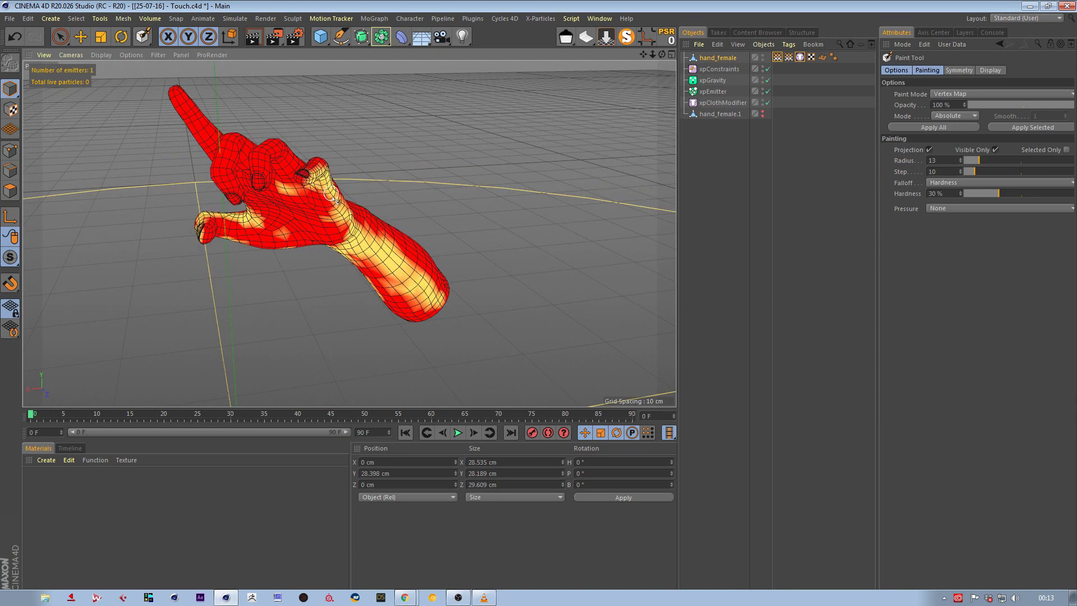
mouse_move(262, 250)
left_mouse_down()
mouse_move(341, 233)
mouse_move(296, 254)
left_mouse_up()
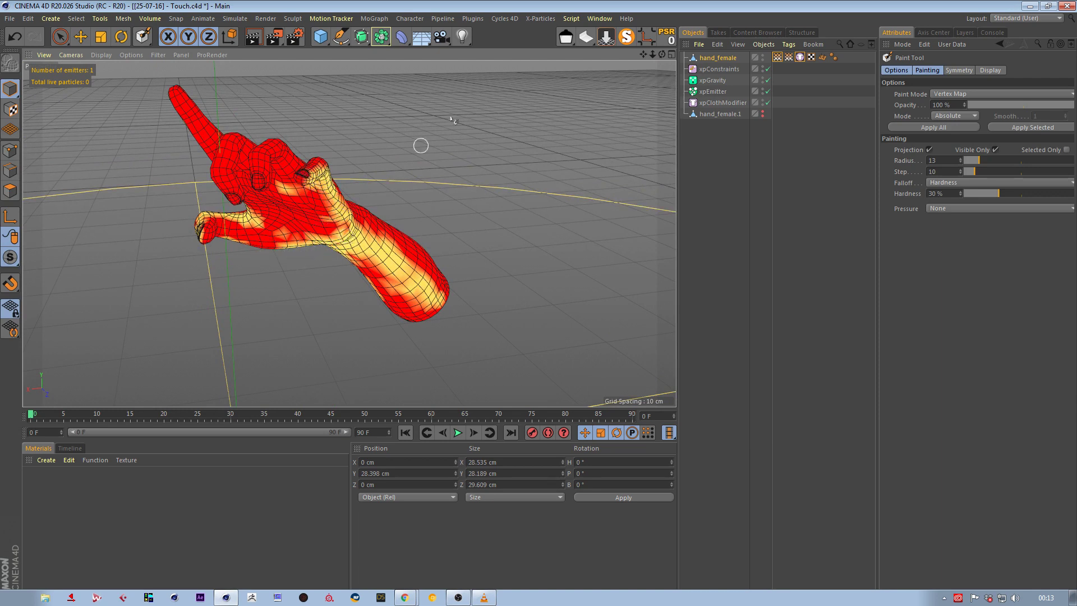
left_click_drag(661, 55, 449, 197)
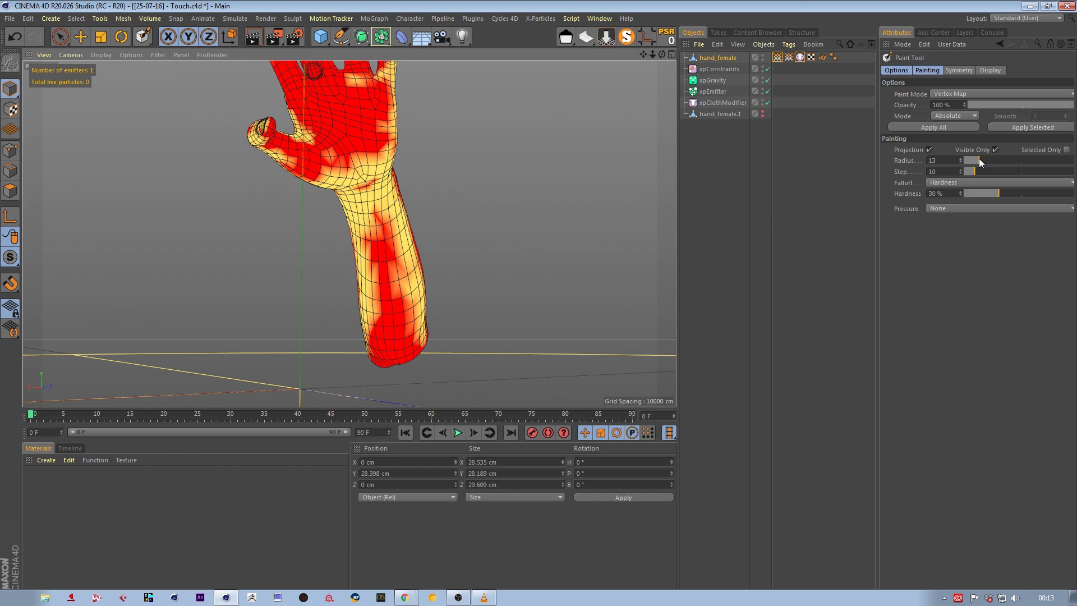
Paint weight strips along the back of the forearm, across the back of the hand and onto the index finger
left_click_drag(662, 54, 392, 206)
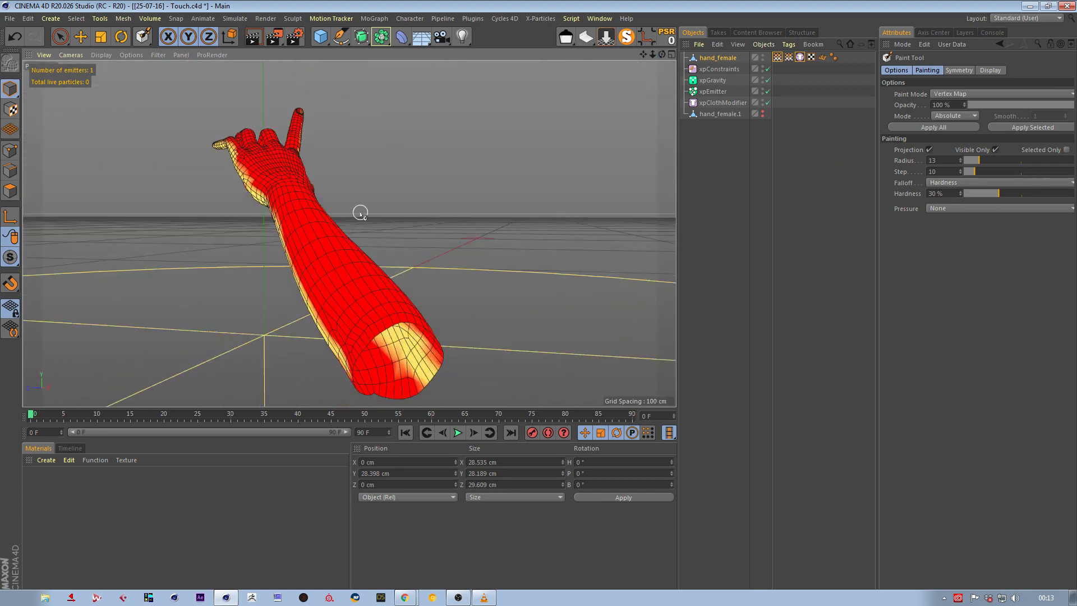
mouse_move(385, 301)
left_mouse_down()
mouse_move(281, 229)
mouse_move(358, 294)
mouse_move(402, 314)
left_mouse_up()
mouse_move(287, 161)
left_mouse_down()
mouse_move(290, 128)
mouse_move(270, 167)
mouse_move(299, 184)
left_mouse_up()
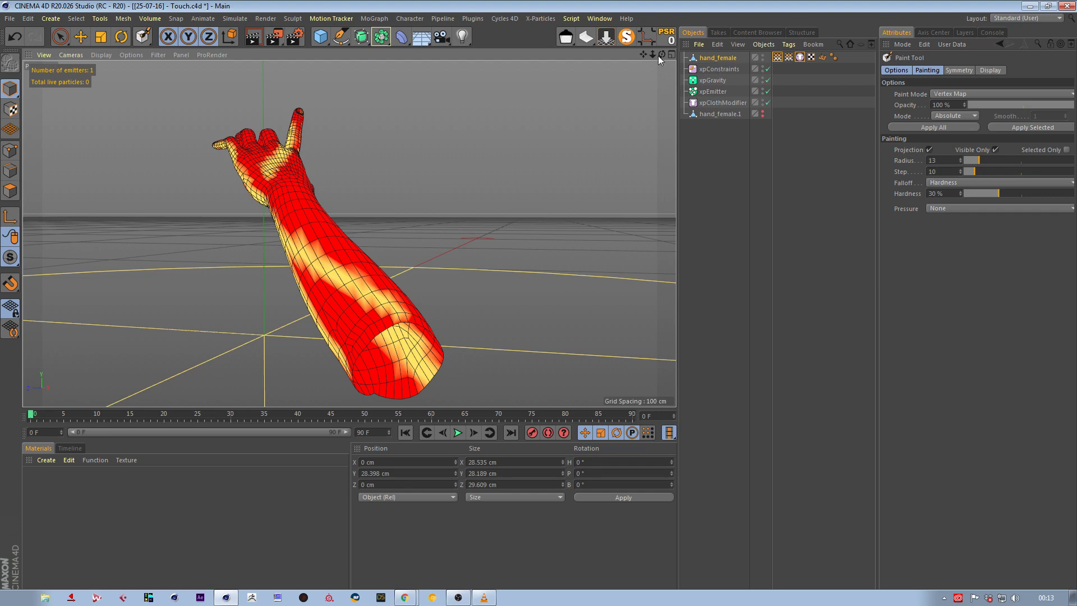
mouse_move(663, 55)
left_mouse_down()
mouse_move(572, 59)
mouse_move(564, 90)
mouse_move(546, 48)
left_mouse_up()
Rename hand_female's newly painted vertex map to tear and the forearm-end vertex map to stick
left_click(787, 57)
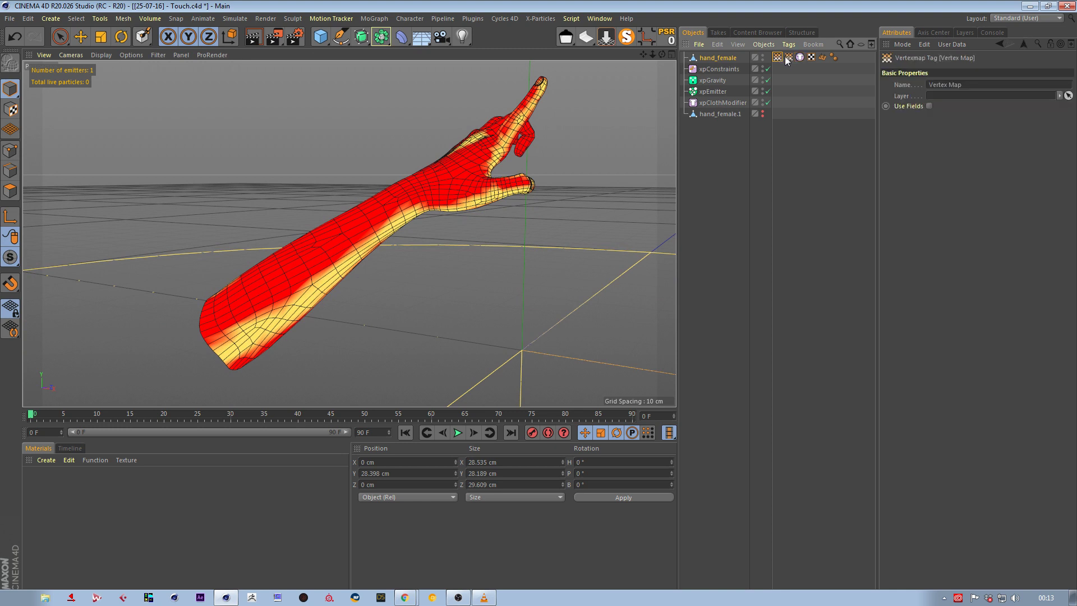
left_click(943, 84)
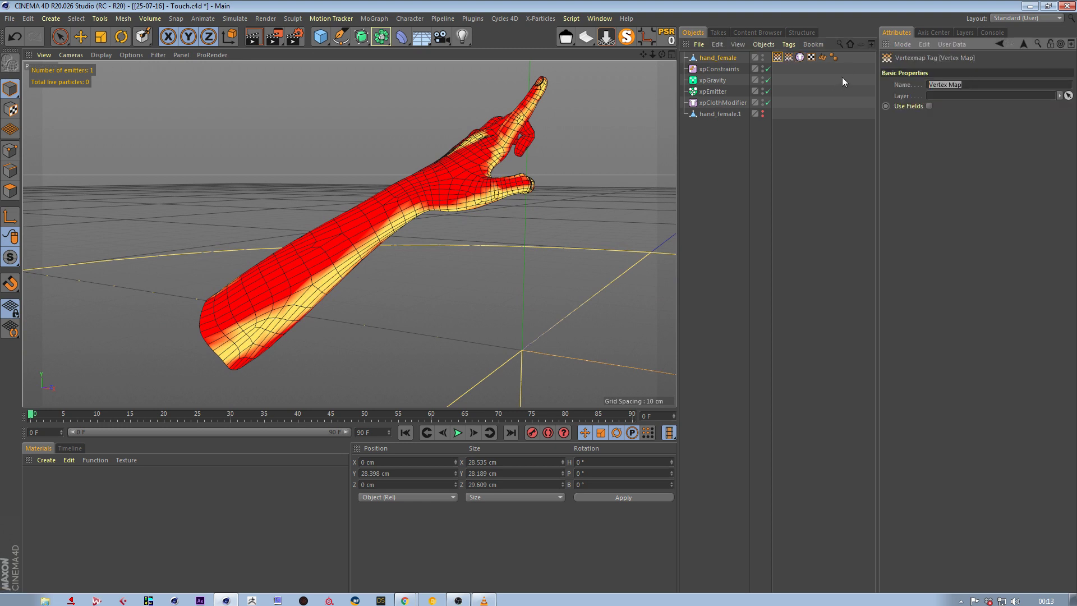
type("tear")
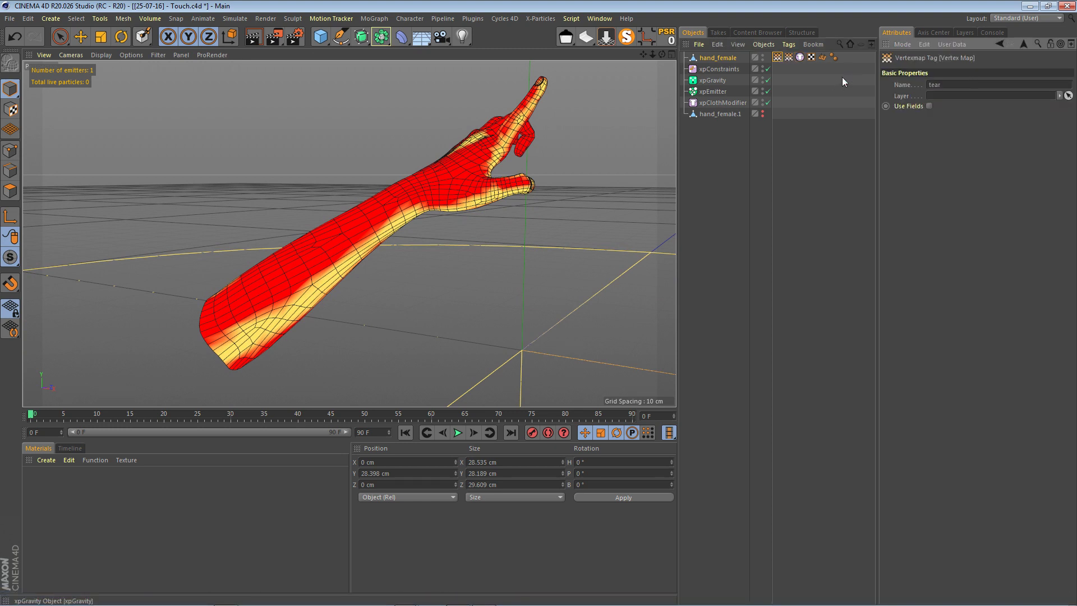
left_click(788, 58)
left_click(937, 85)
type("stick")
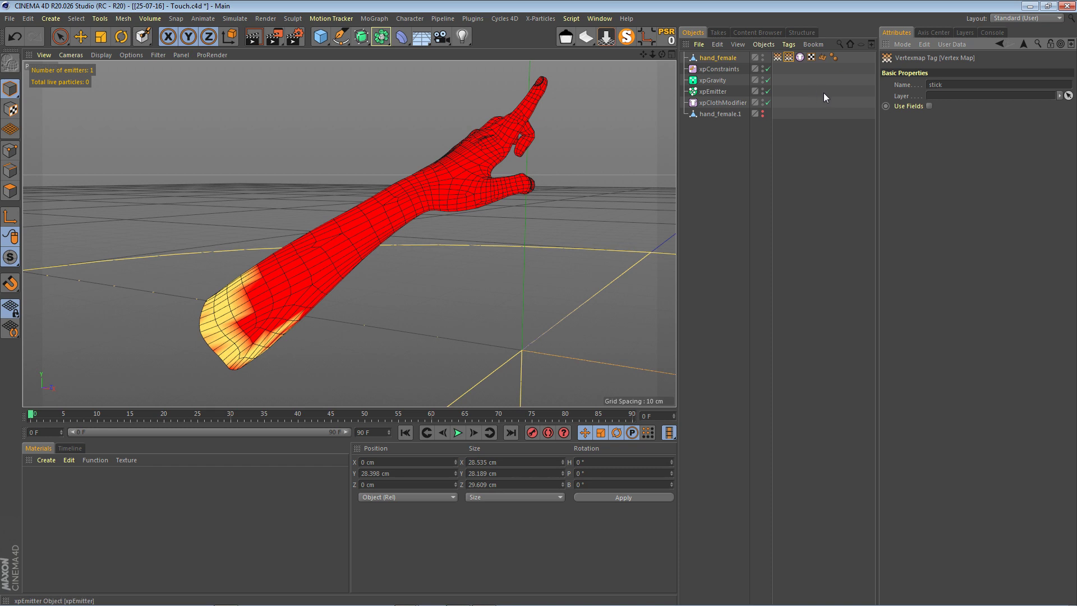
Enable Tearing in hand_female's xpCloth tag, assign the tear vertex map as its Tear Map with Use enabled, and widen the settings area
left_click(724, 57)
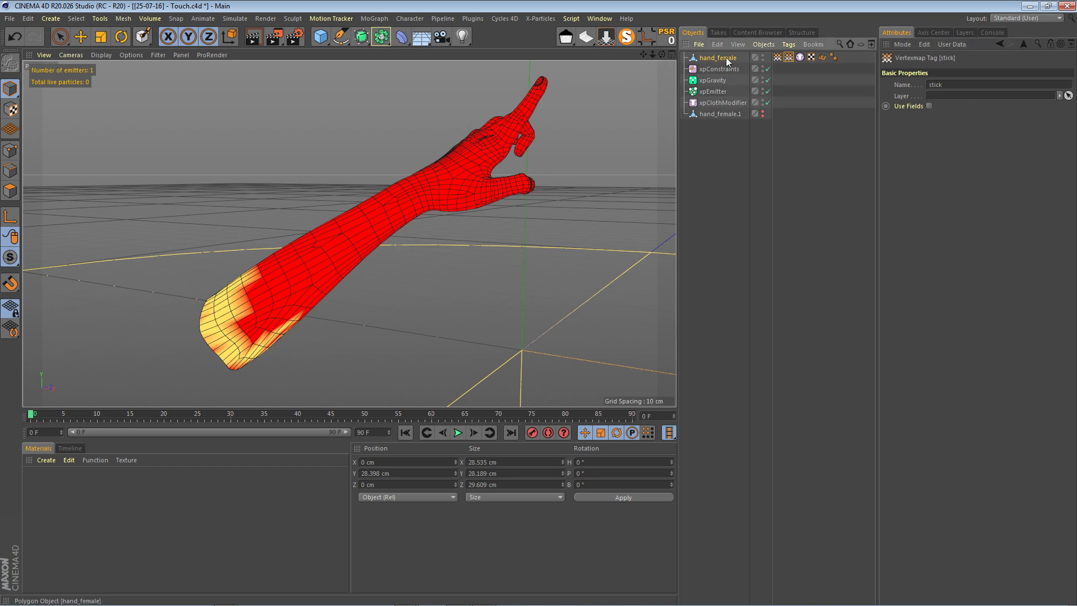
left_click(777, 57)
left_click(800, 56)
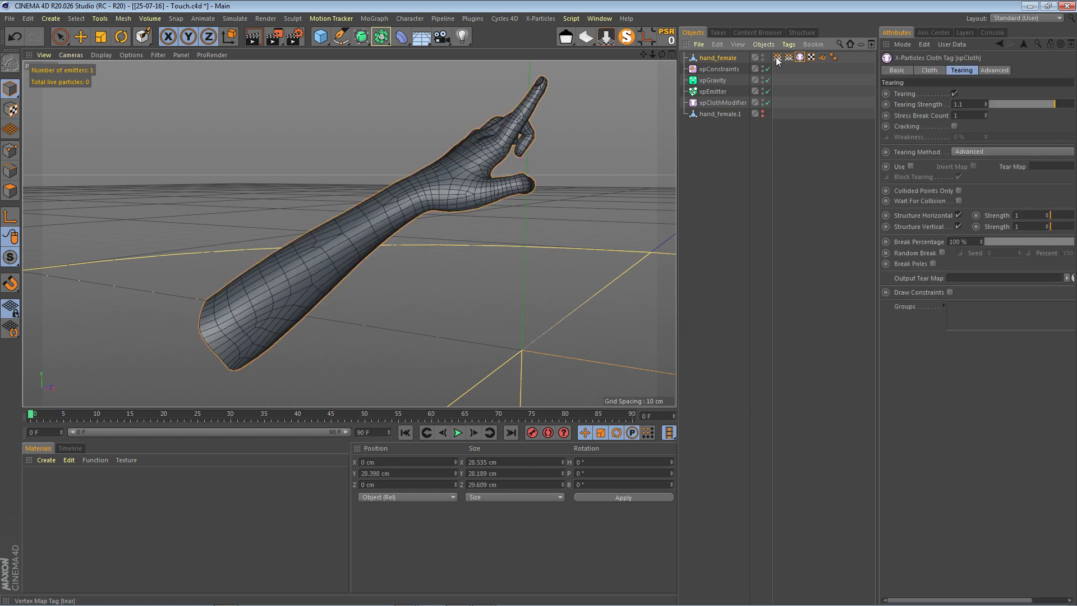
left_click_drag(1057, 173, 1053, 171)
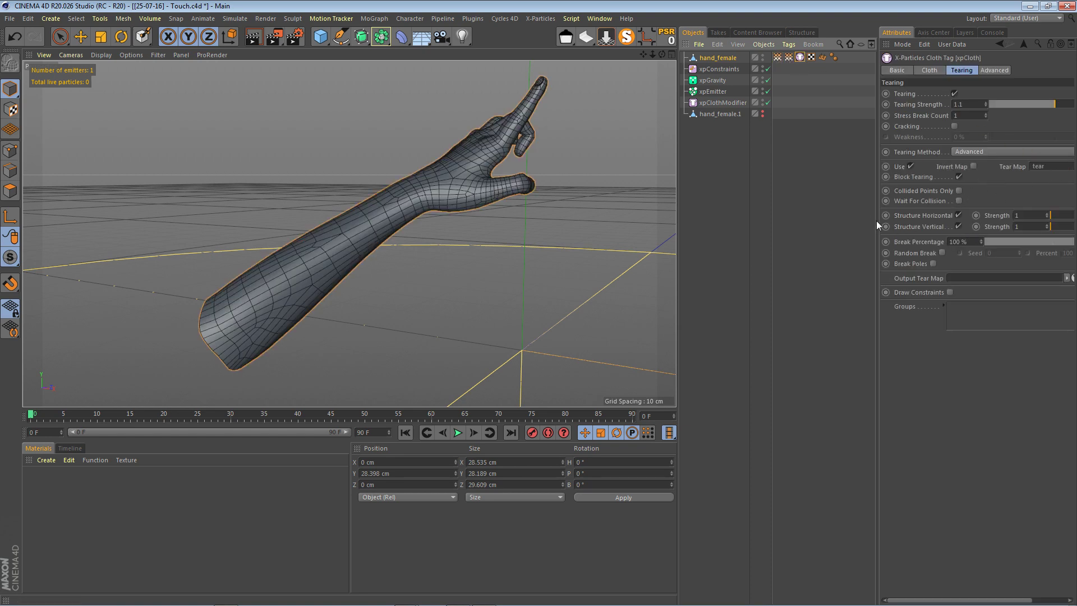
left_click_drag(876, 212, 858, 215)
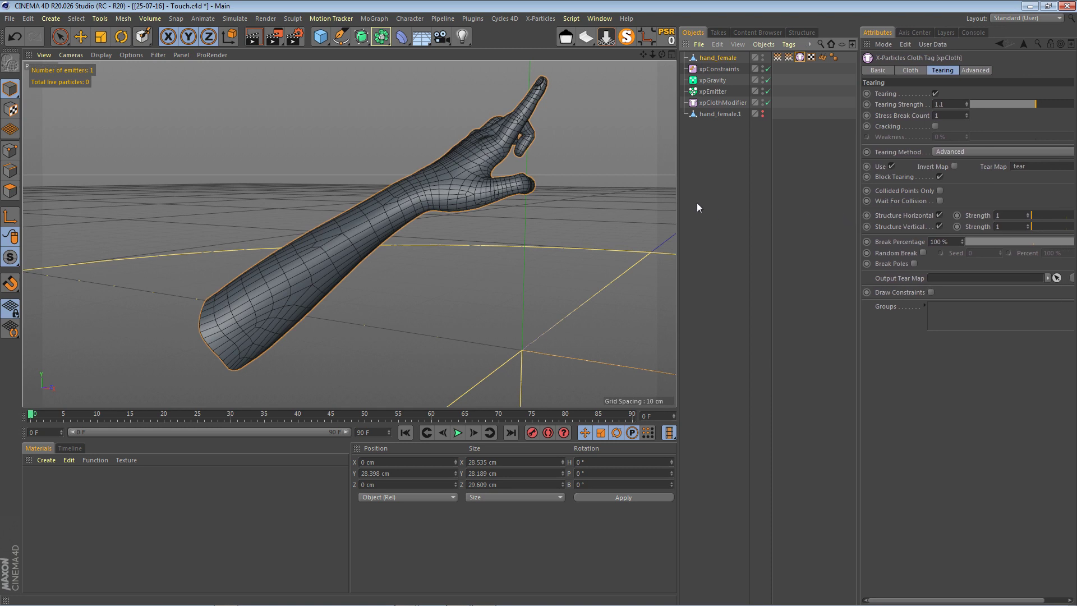
left_click_drag(679, 197, 638, 197)
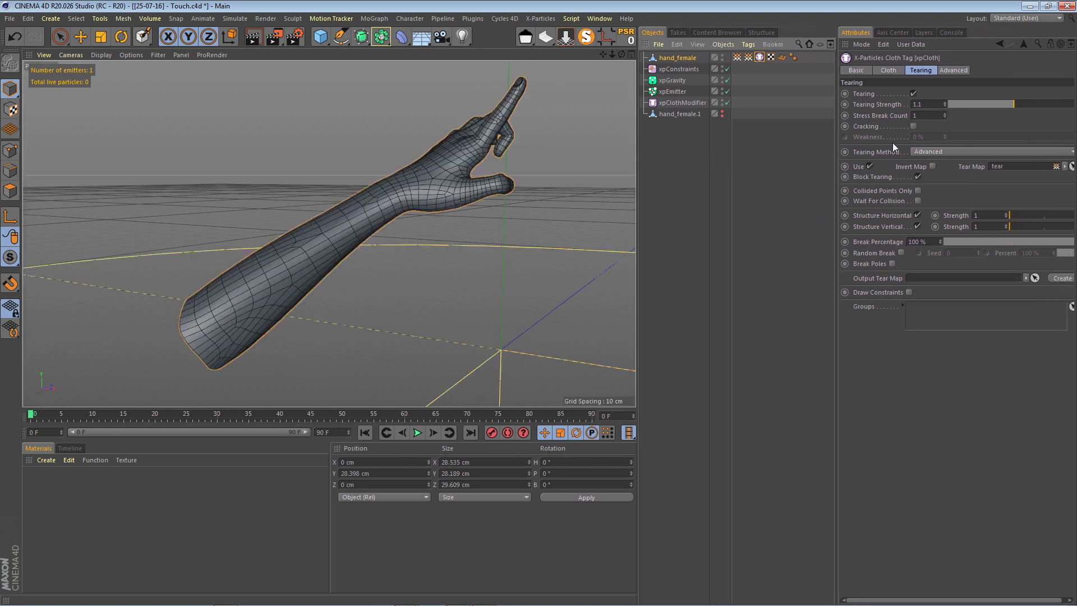
left_click(920, 104)
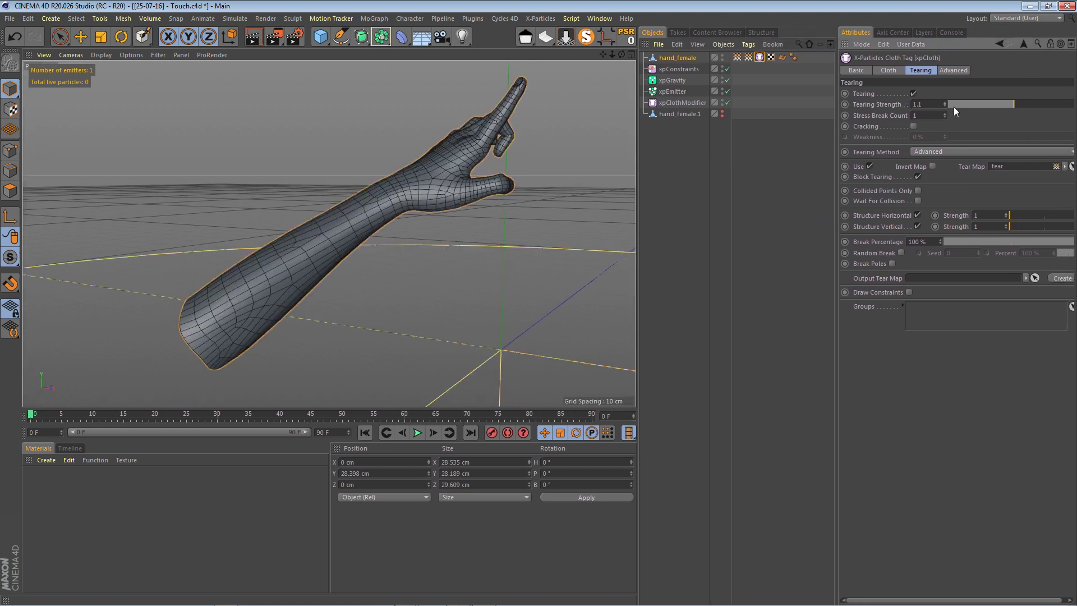
Play the simulation with tearing enabled, stop it to inspect the torn forearm from above, and return to frame 0
left_click(417, 432)
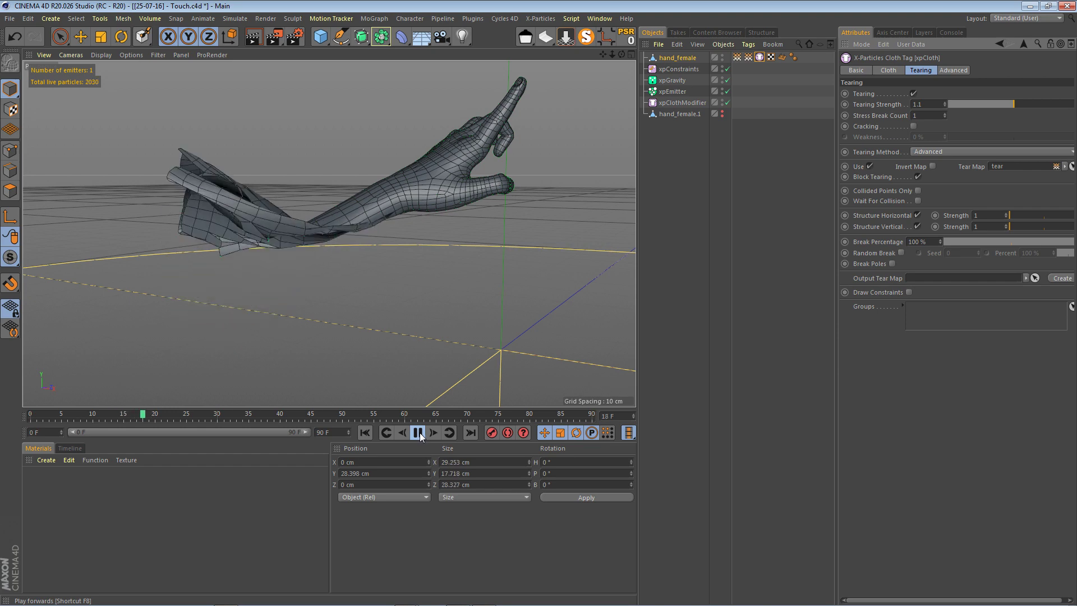
left_click(418, 432)
left_click_drag(621, 55, 397, 137)
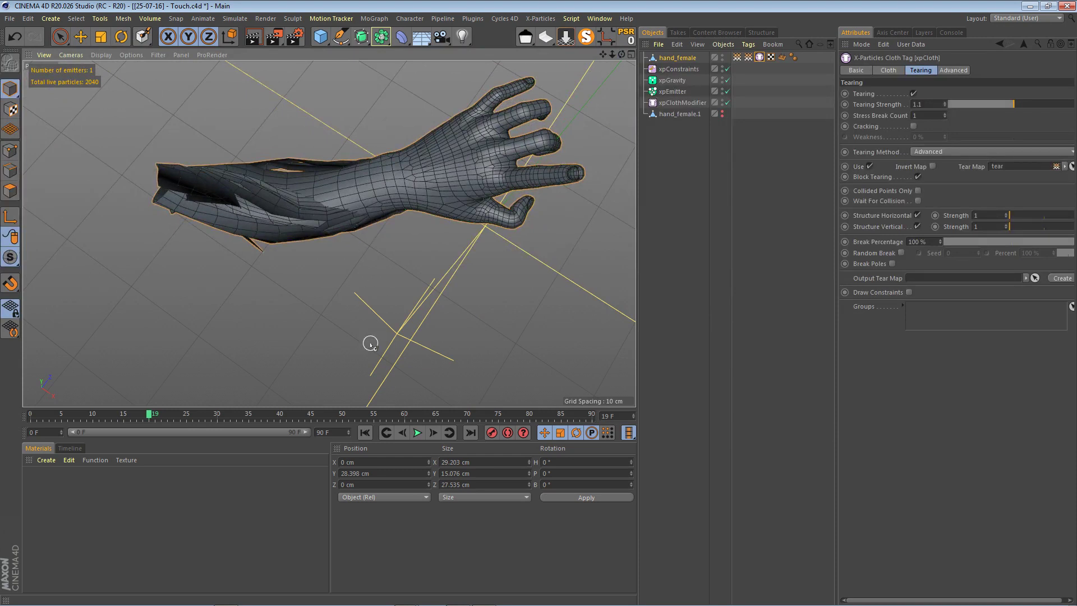
left_click(364, 432)
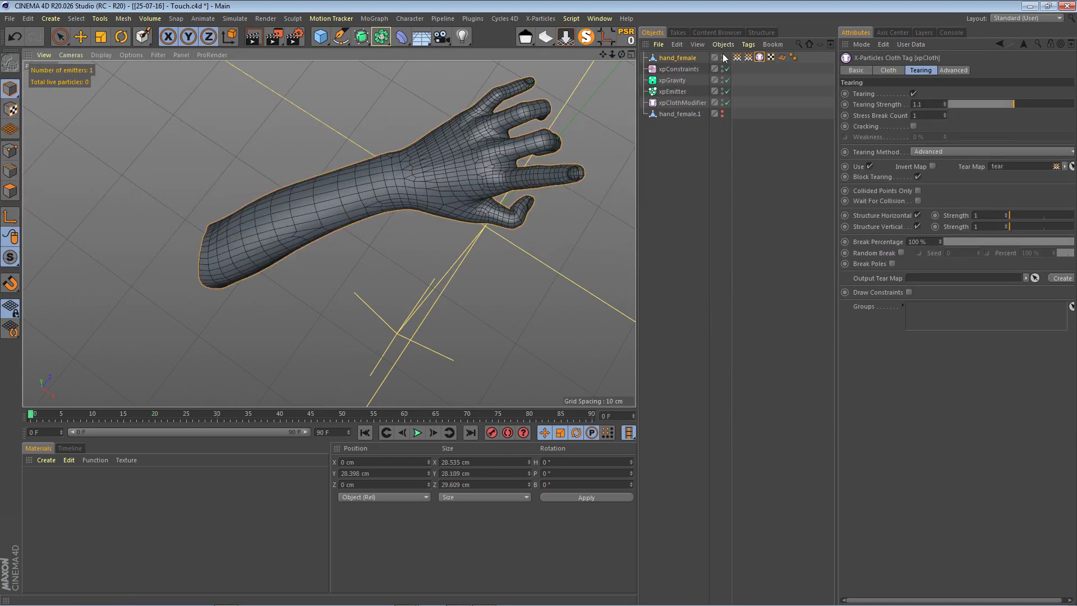
Set the xpCloth tag's Tearing Strength to 1.141, replay the simulation to check the tearing, and return to frame 0
left_click_drag(622, 54, 830, 73)
left_click_drag(1010, 102, 1028, 102)
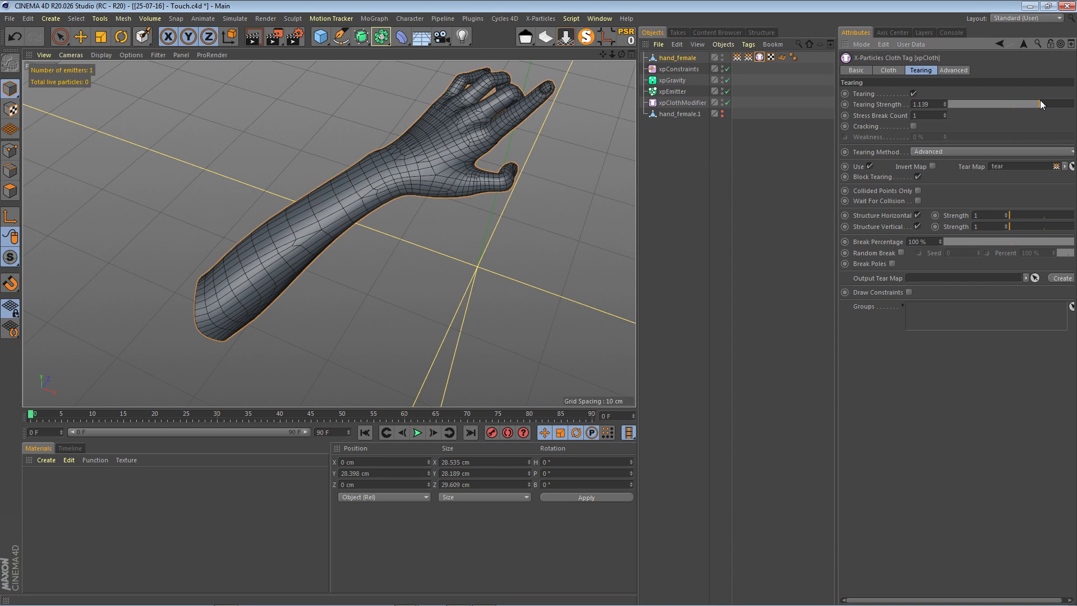
left_click(417, 433)
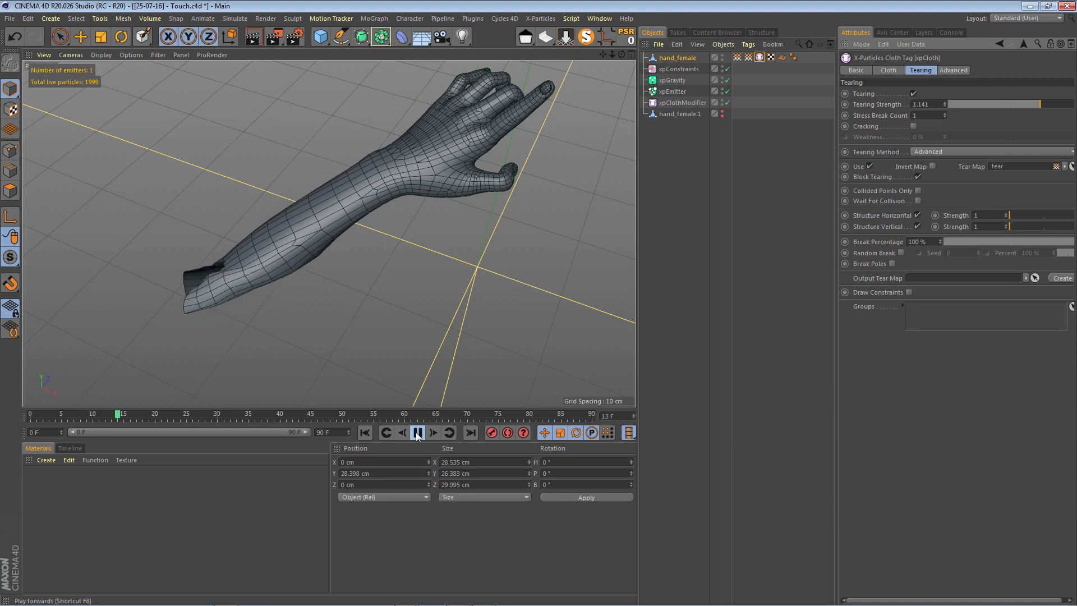
left_click(417, 432)
left_click(365, 432)
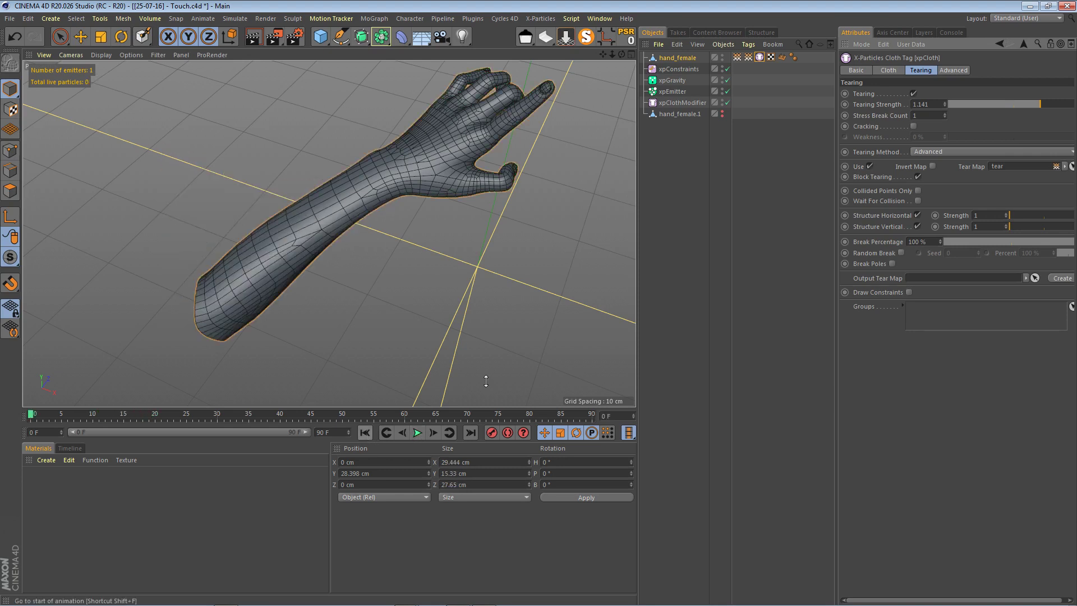
Set the xpCloth tag's Sticky Strength to 1.038 and xpGravity's gravity strength to -468 cm
left_click(954, 70)
left_click_drag(955, 120, 963, 120)
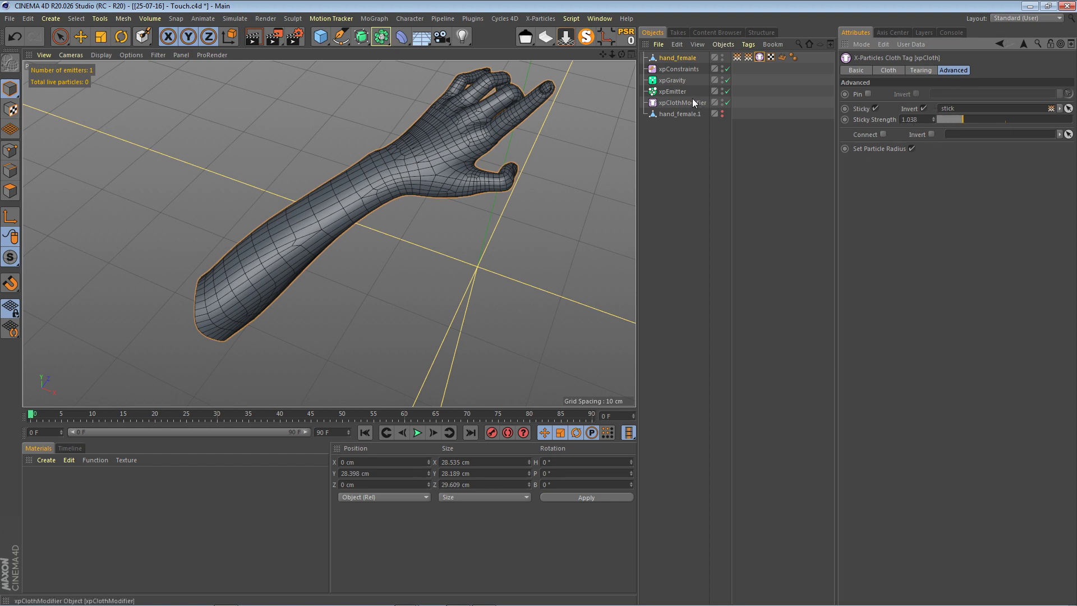
left_click(674, 80)
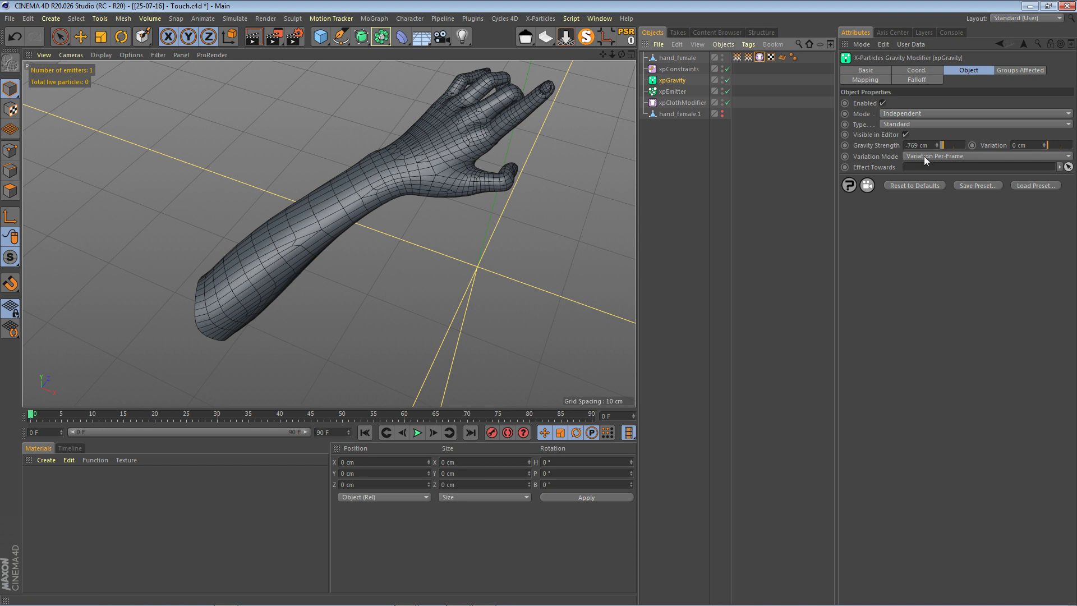
left_click_drag(942, 147, 946, 148)
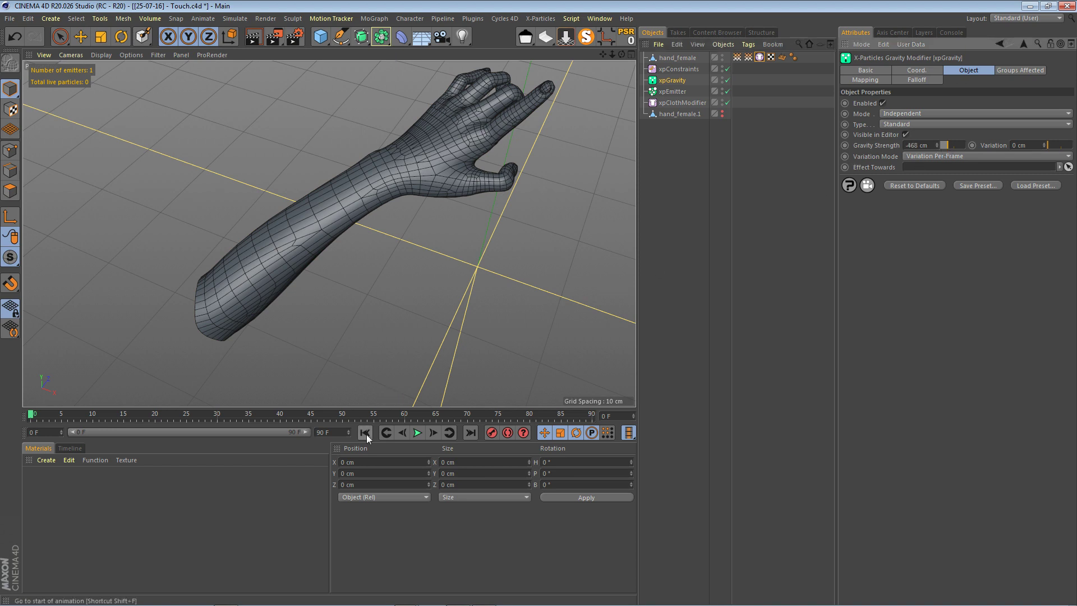
Play the cloth simulation, orbit to a lower side view of the arm, and return to frame 0
left_click(418, 432)
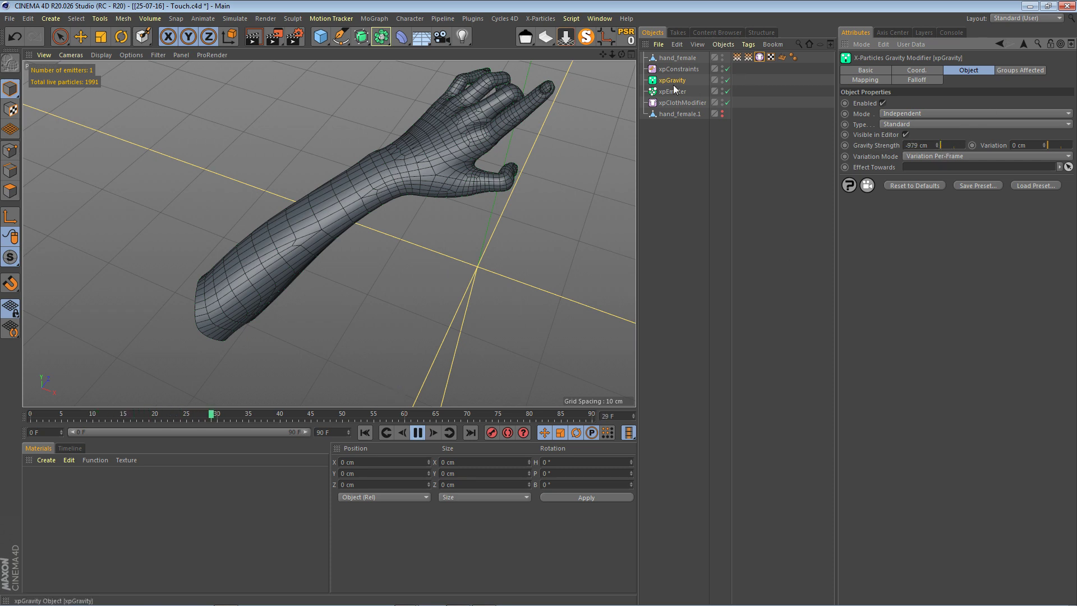
left_click_drag(621, 55, 616, 34)
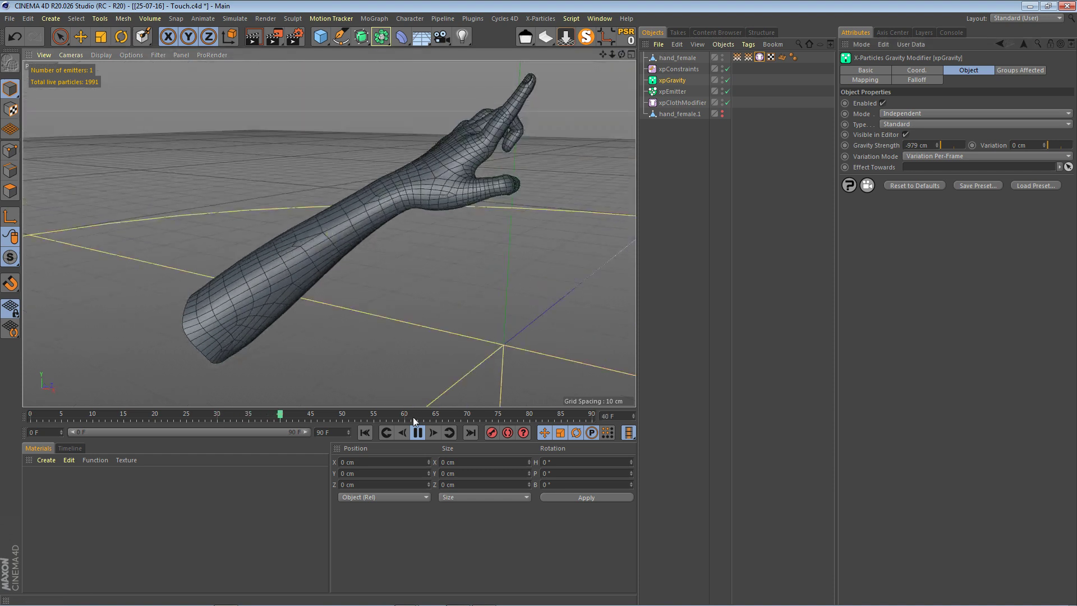
left_click(417, 432)
left_click(364, 433)
Set xpGravity's gravity strength to -681 cm and the xpCloth tag's Sticky Strength to 1.02
left_click_drag(944, 144, 942, 144)
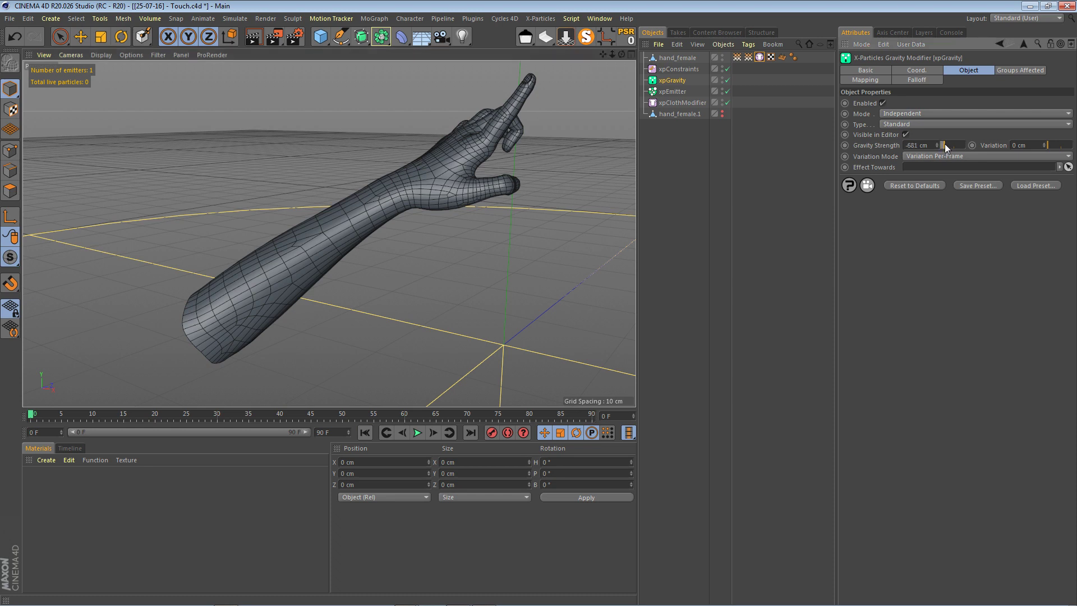
left_click(758, 56)
left_click_drag(957, 125, 955, 121)
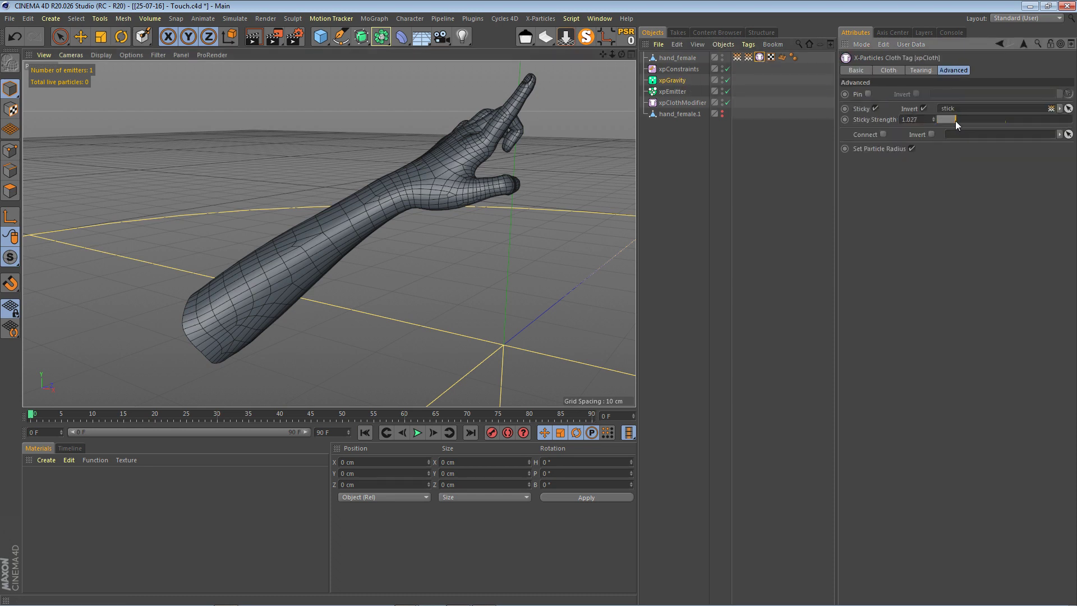
Play the simulation to check the forearm's motion with the new gravity and stickiness, and return to frame 0
left_click(418, 432)
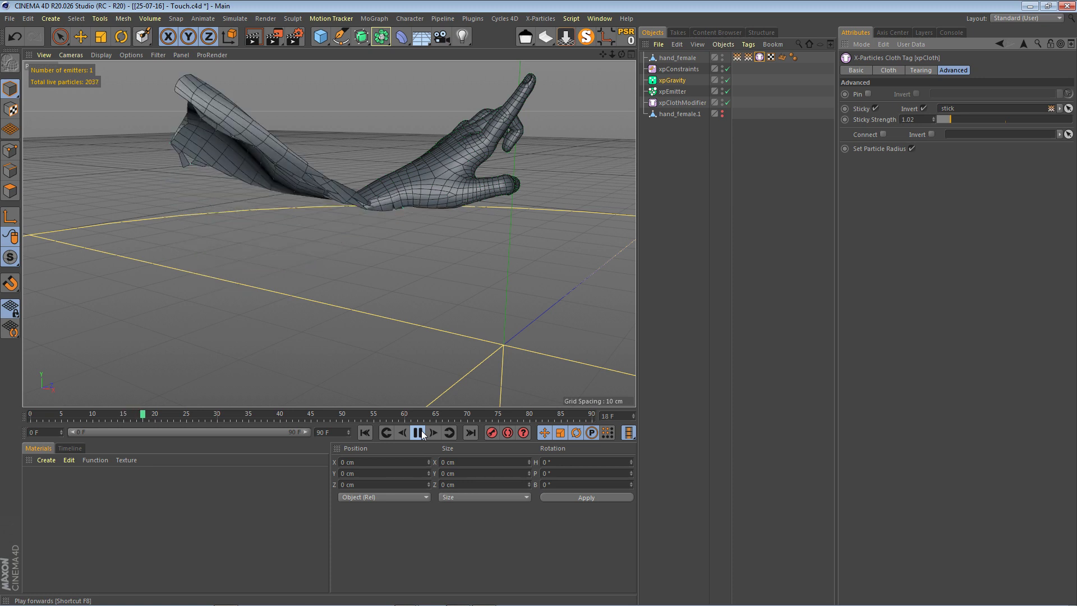
left_click(419, 433)
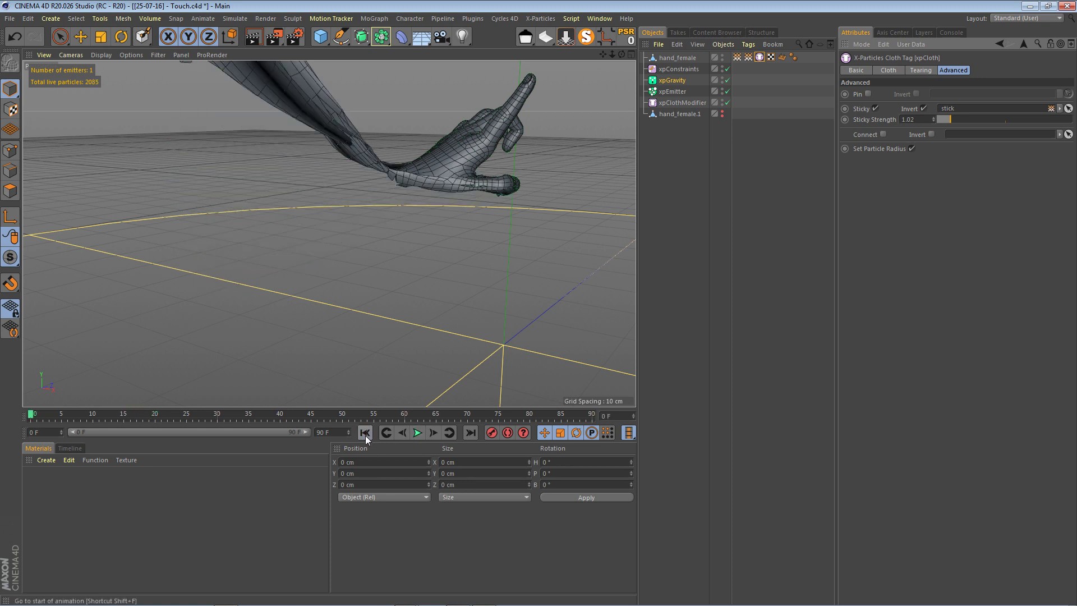
left_click(364, 432)
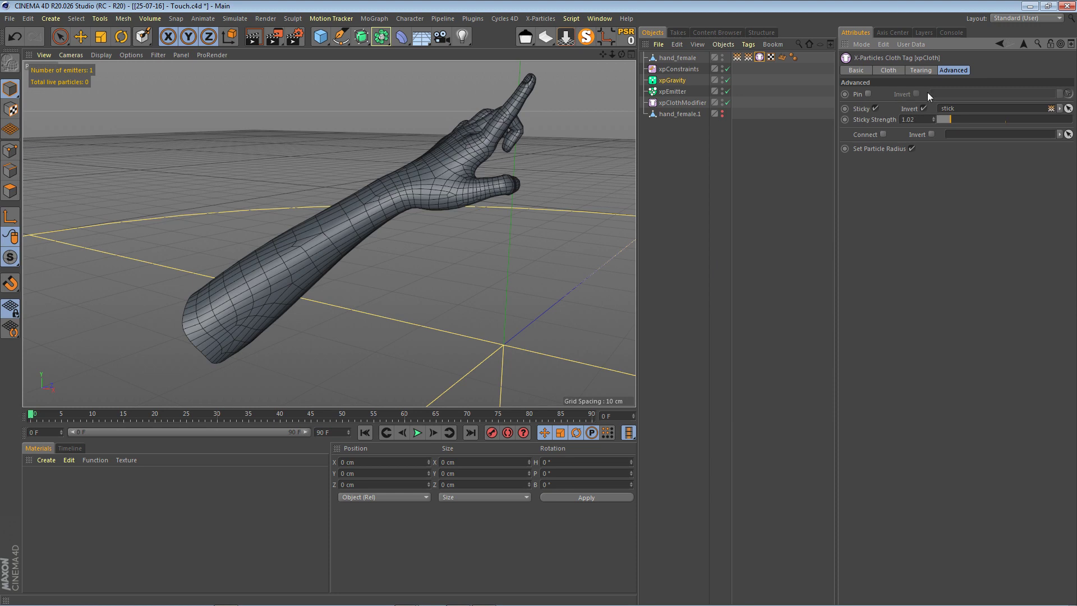
Set the xpCloth tag's Tearing Strength to 1.024, replay the simulation to check the tearing, and return to frame 0
left_click(914, 71)
left_click_drag(1028, 104, 982, 111)
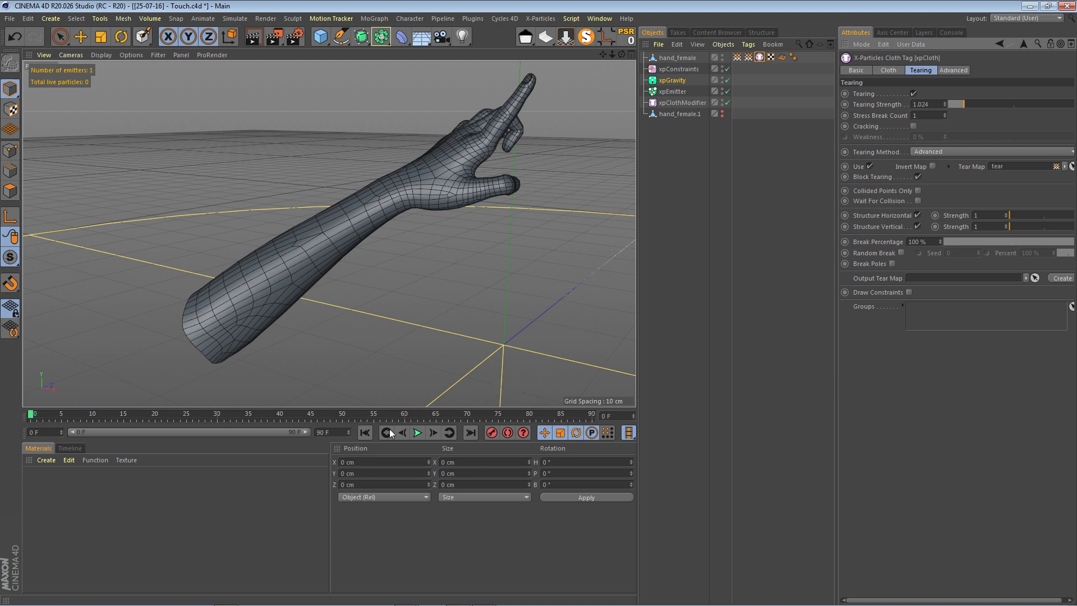
left_click(418, 433)
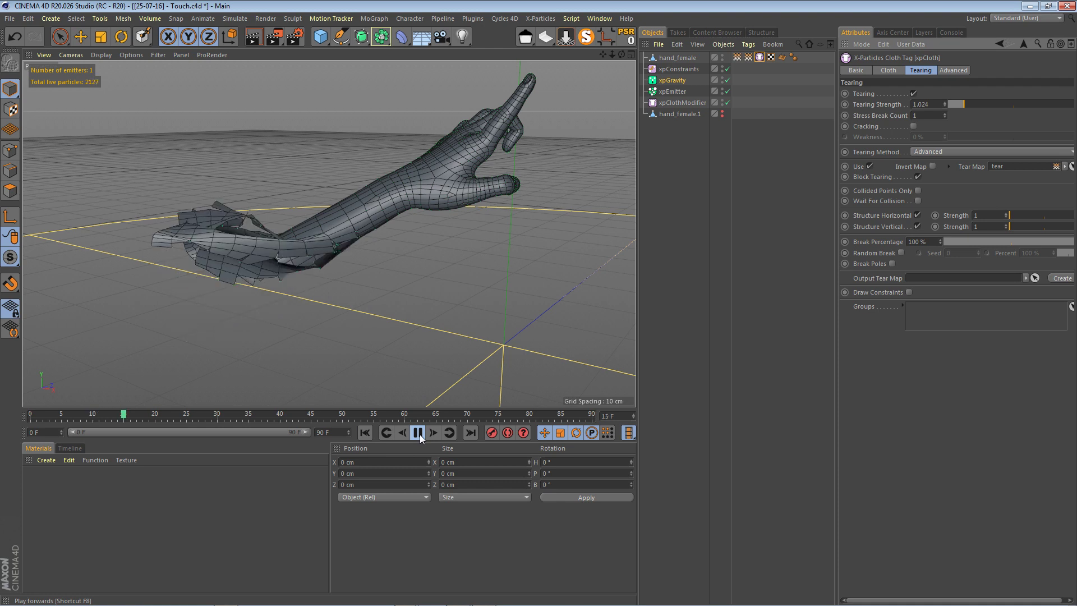
left_click(418, 433)
left_click(365, 433)
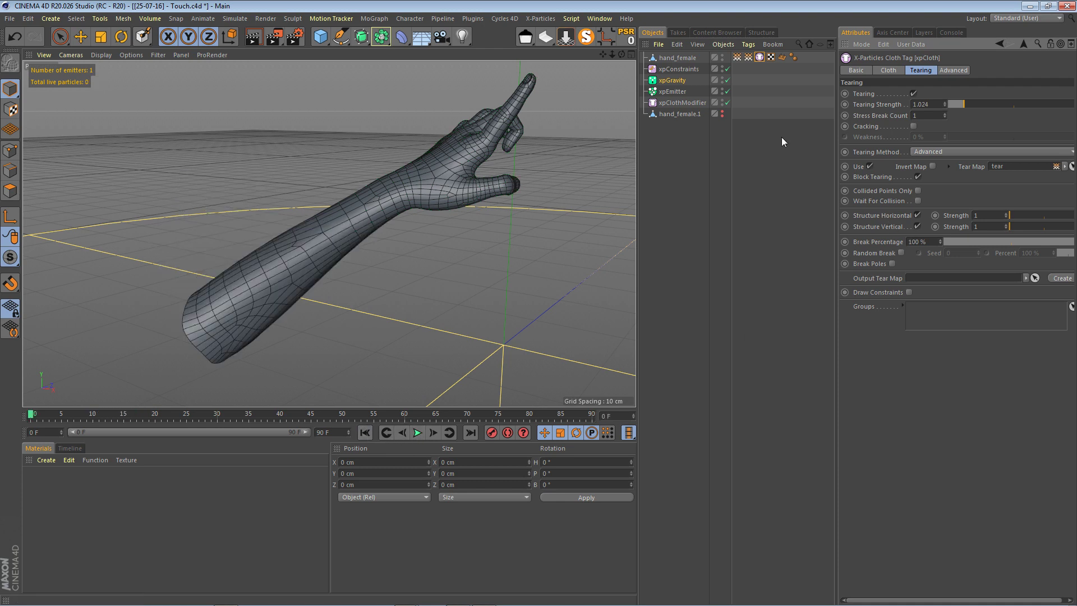
Add an X-Particles Collider tag to hand_female.1
right_click(683, 116)
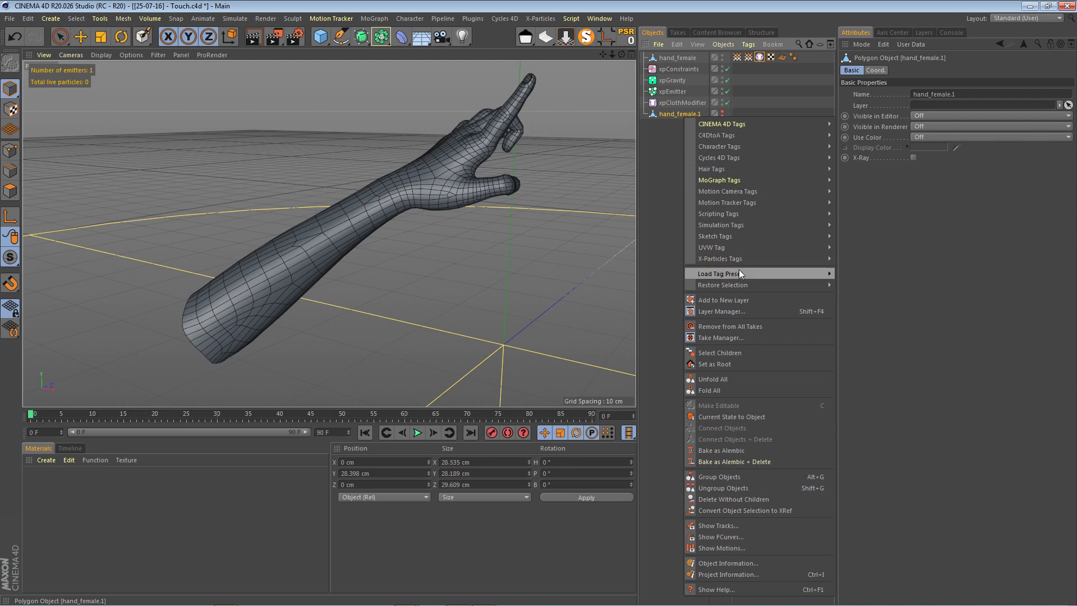
mouse_move(743, 230)
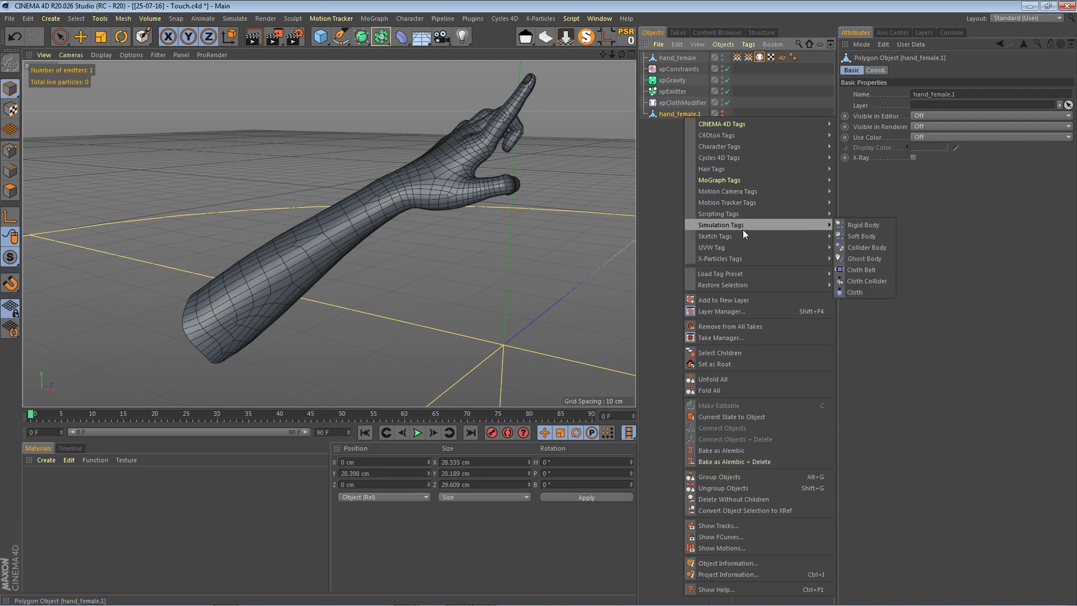
left_click(855, 285)
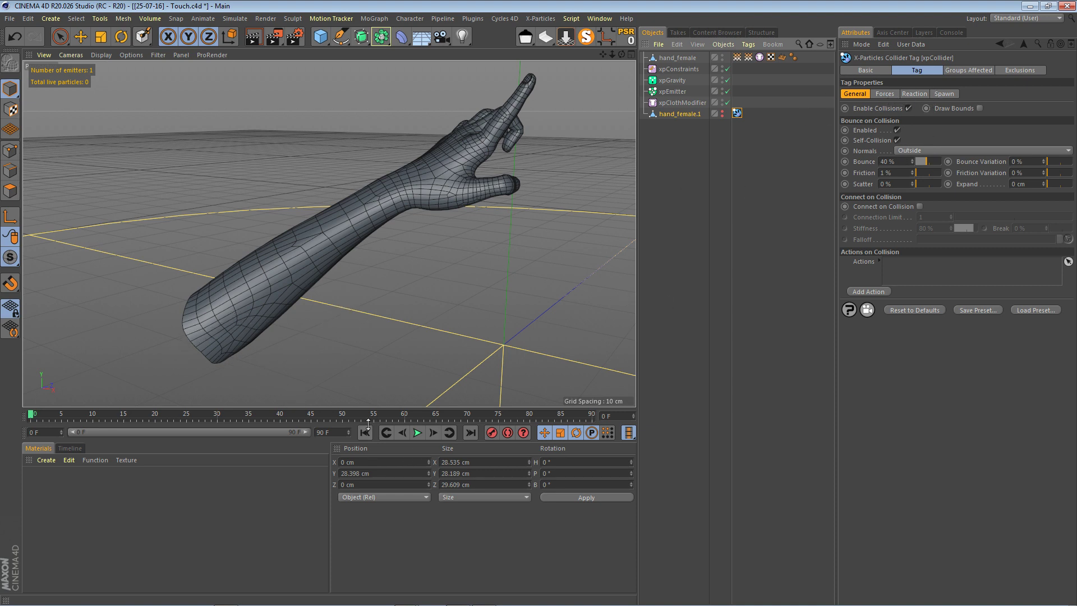
Play the simulation with the collider active, stop it partway, and inspect the torn forearm from low and high angles
left_click(417, 432)
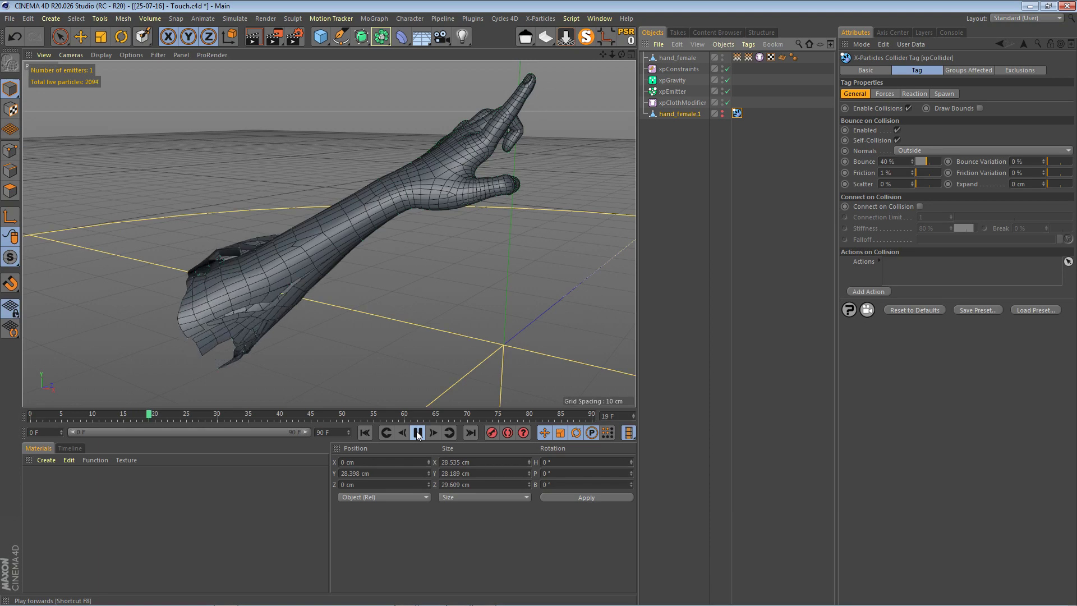
left_click(418, 432)
left_click_drag(621, 54, 443, 48)
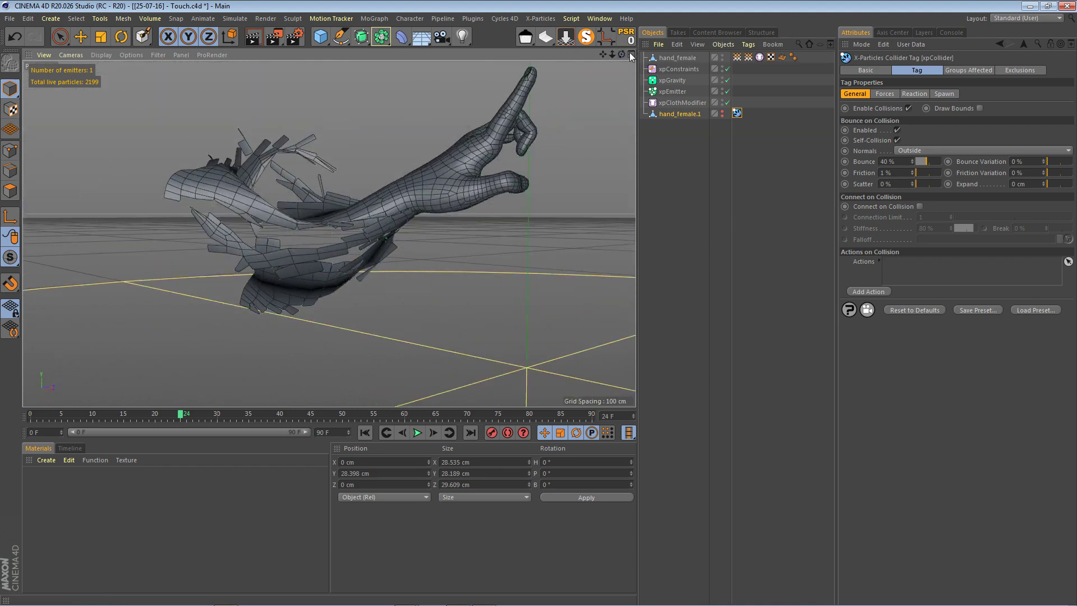
left_click_drag(621, 55, 584, 98)
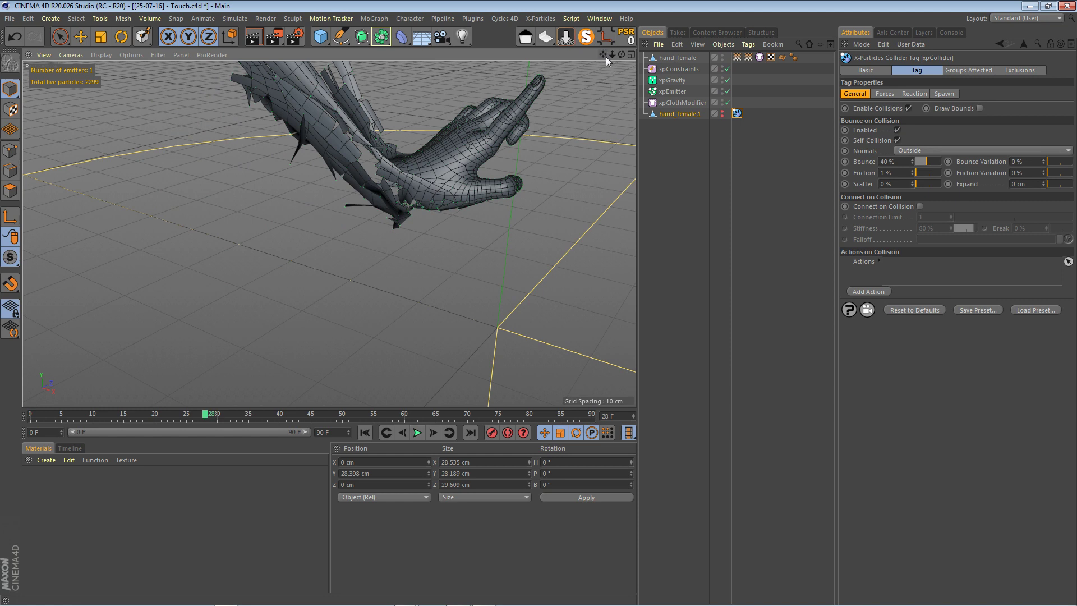
Make hand_female.1 visible in the editor and renderer, and run the simulation to frame 32
left_click(724, 115)
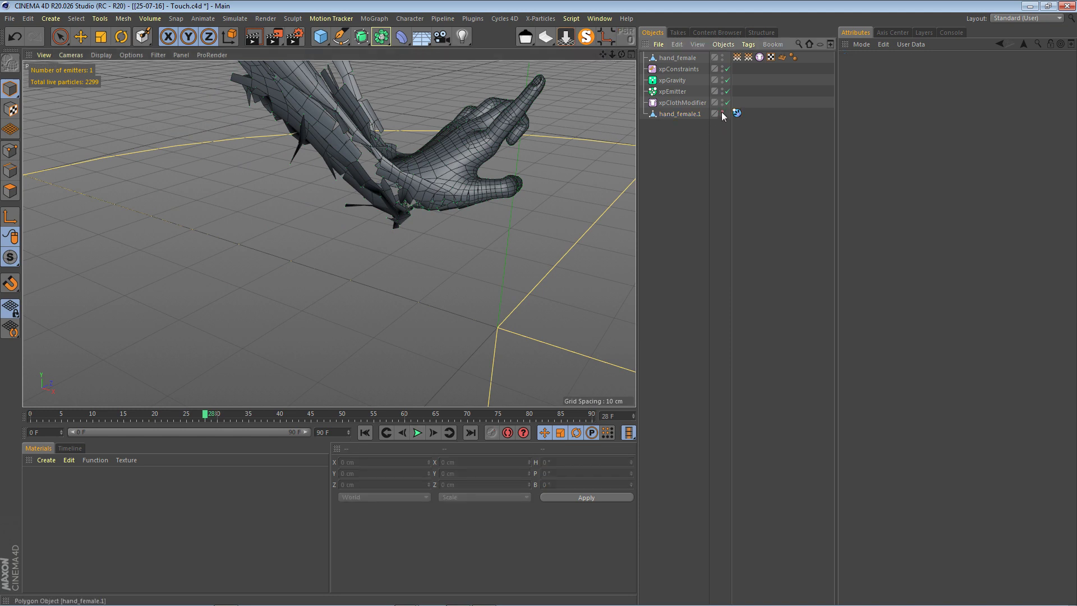
left_click(721, 112)
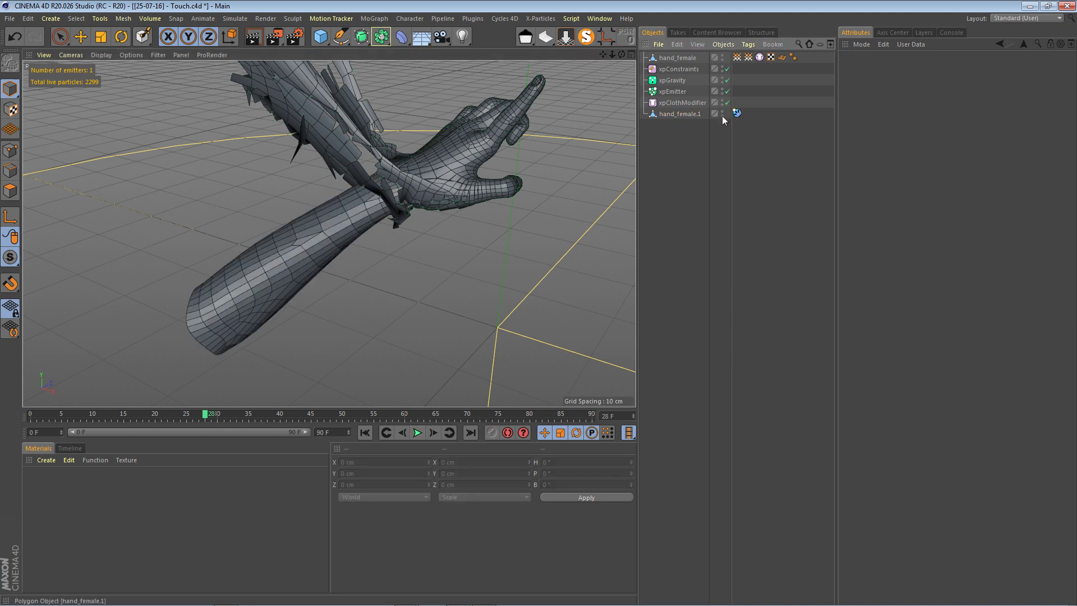
left_click(370, 433)
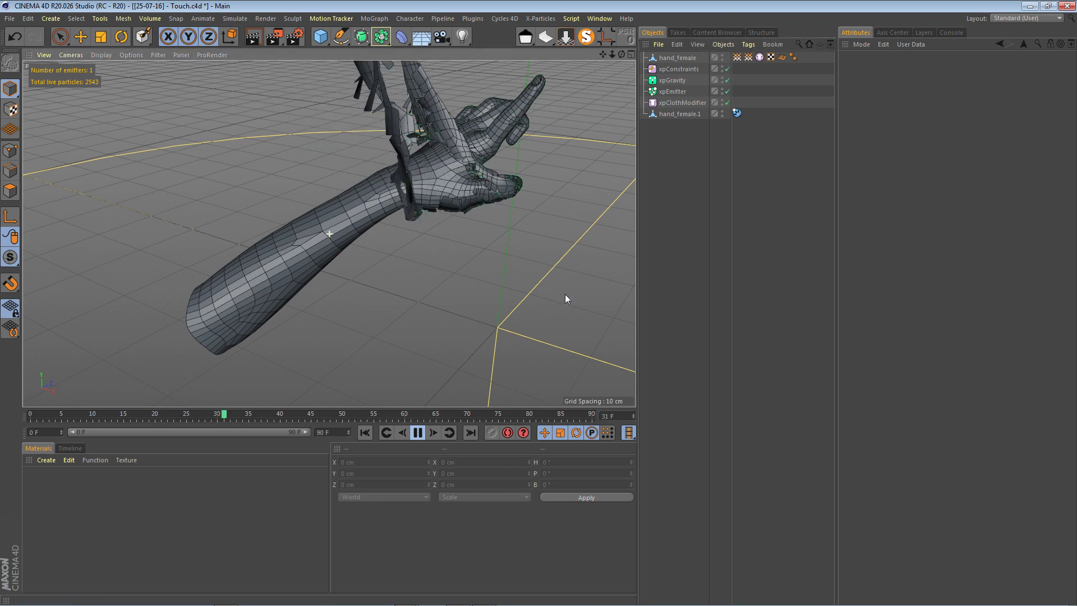
left_click(418, 433)
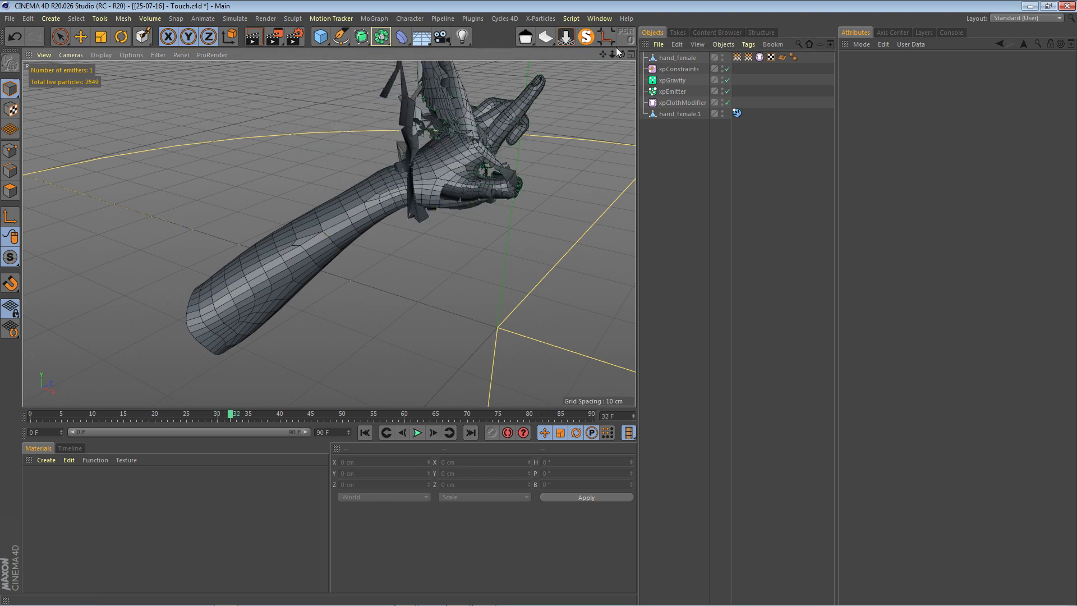
Examine how the torn cloth peels off the arm and hand from several angles, both from afar and close up
left_click_drag(603, 52, 606, 52)
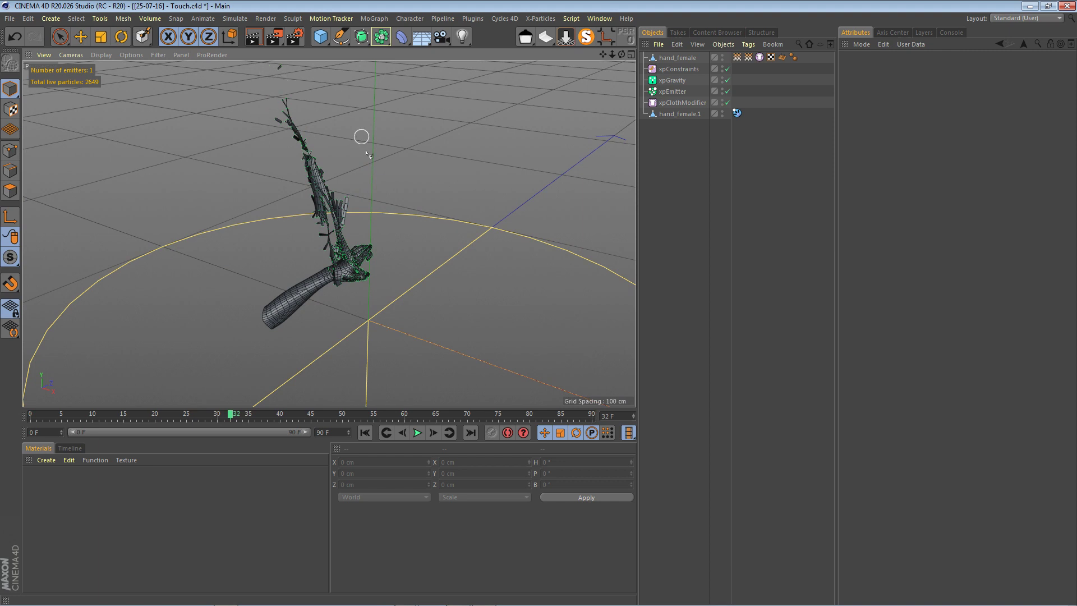
left_click_drag(433, 160, 401, 180, "alt")
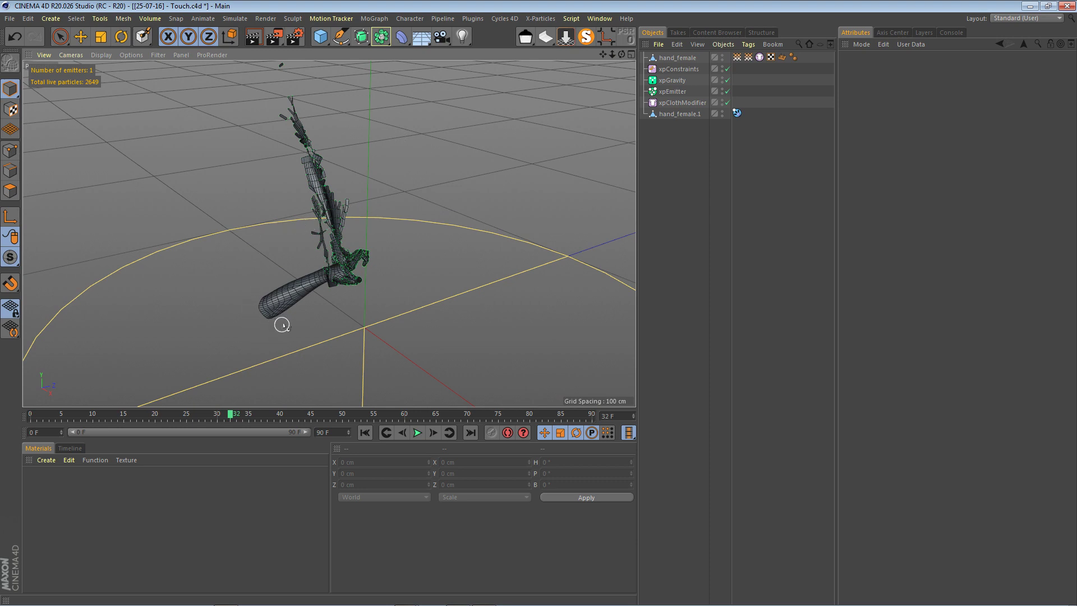
scroll(286, 321, "up", 5)
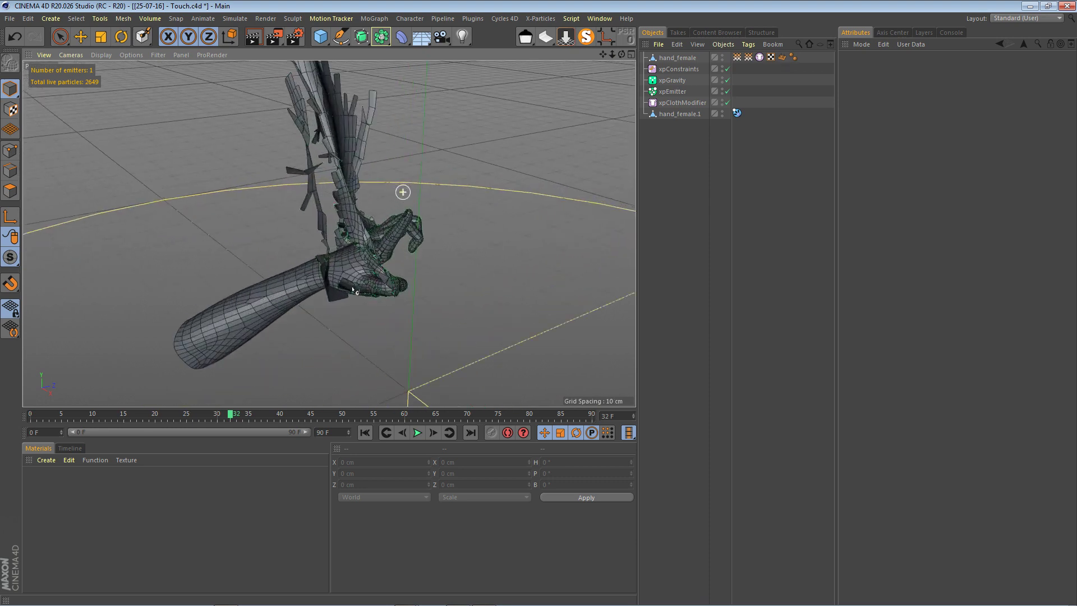
scroll(347, 286, "up", 3)
scroll(372, 164, "up", 3)
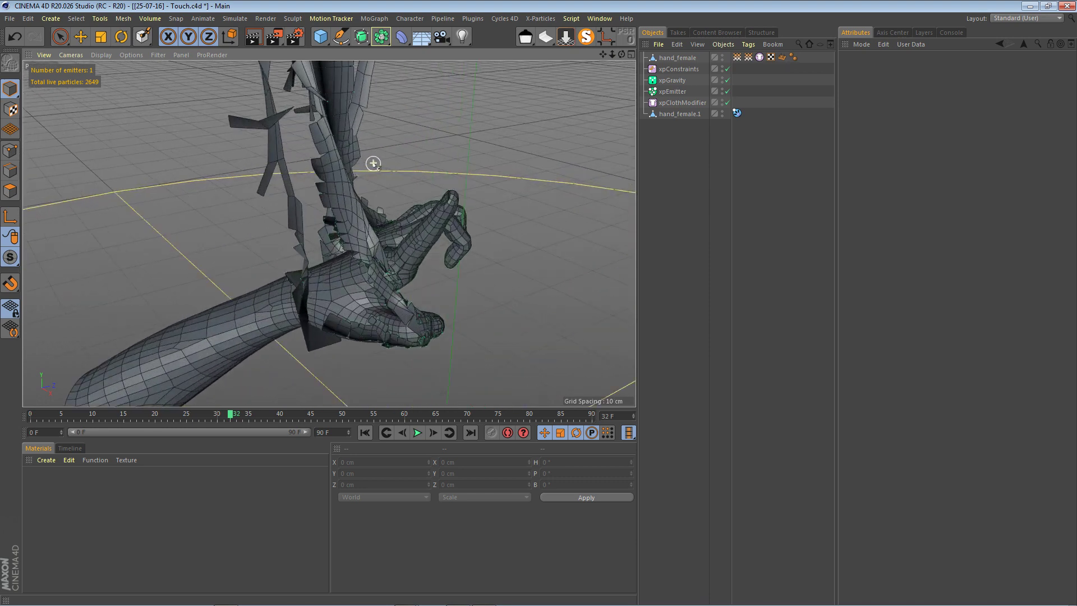
scroll(375, 219, "down", 3)
left_click_drag(603, 54, 621, 18)
left_click_drag(603, 55, 618, 38)
Replay the simulation to frame 34 with the collider hand shown, return to frame 0, and frame the whole arm
left_click(366, 432)
left_click(420, 436)
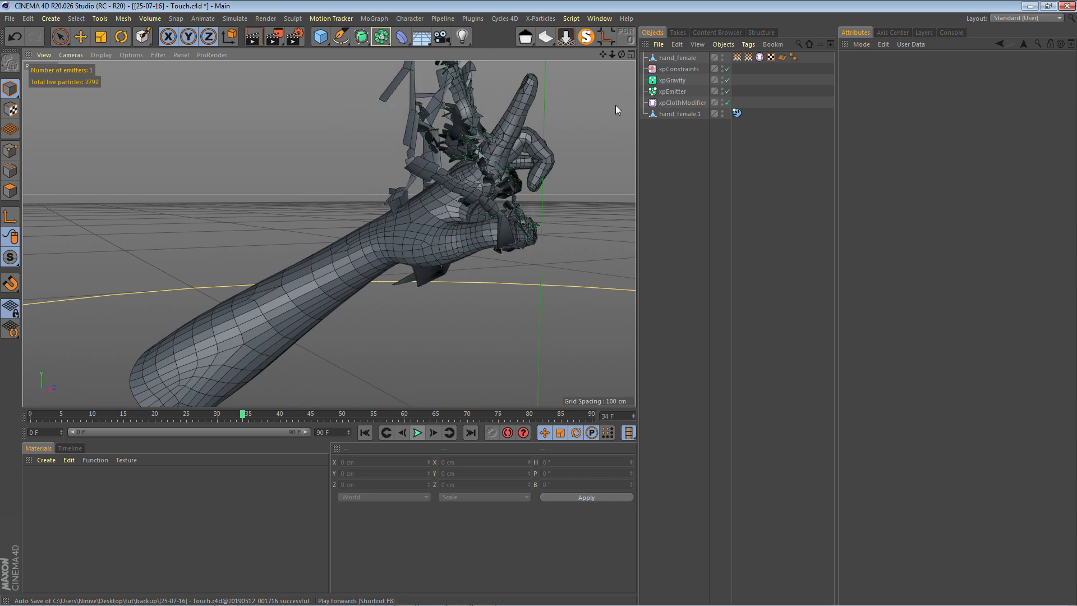
left_click(417, 432)
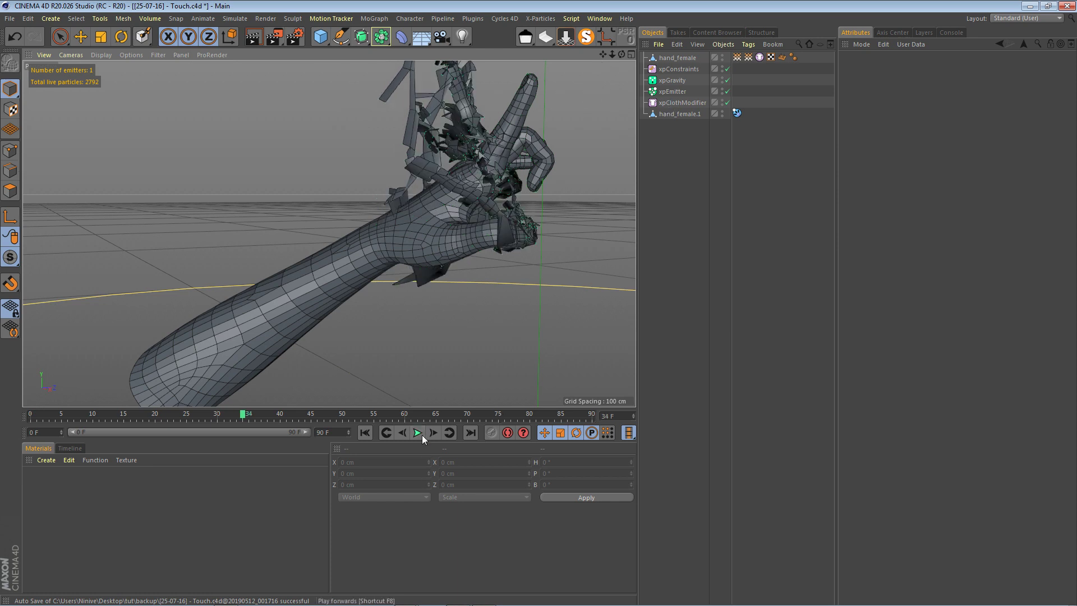
left_click(365, 435)
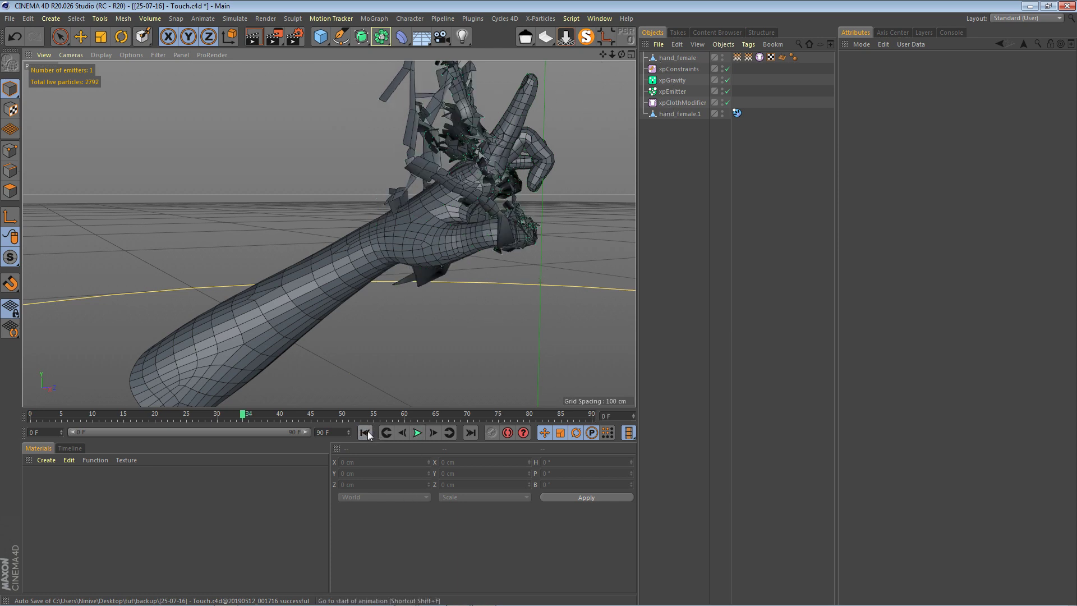
mouse_move(612, 54)
left_mouse_down()
mouse_move(578, 58)
mouse_move(623, 53)
mouse_move(612, 54)
left_mouse_up()
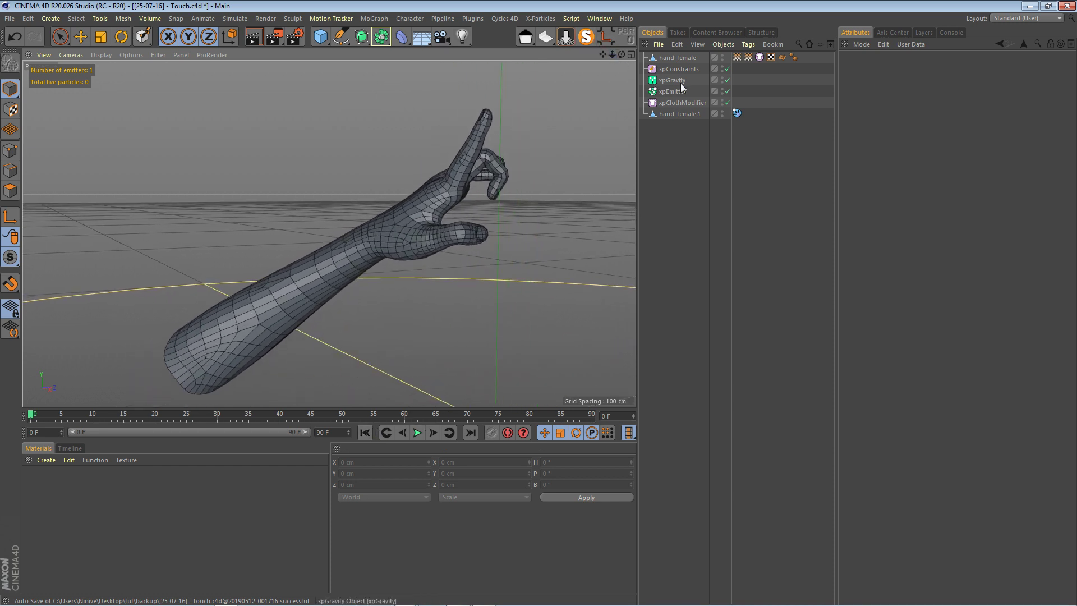
Add an xpSystemSort to gather the X-Particles objects into one system, and disable the xpSystem's Icon in Viewport option
left_click(544, 18)
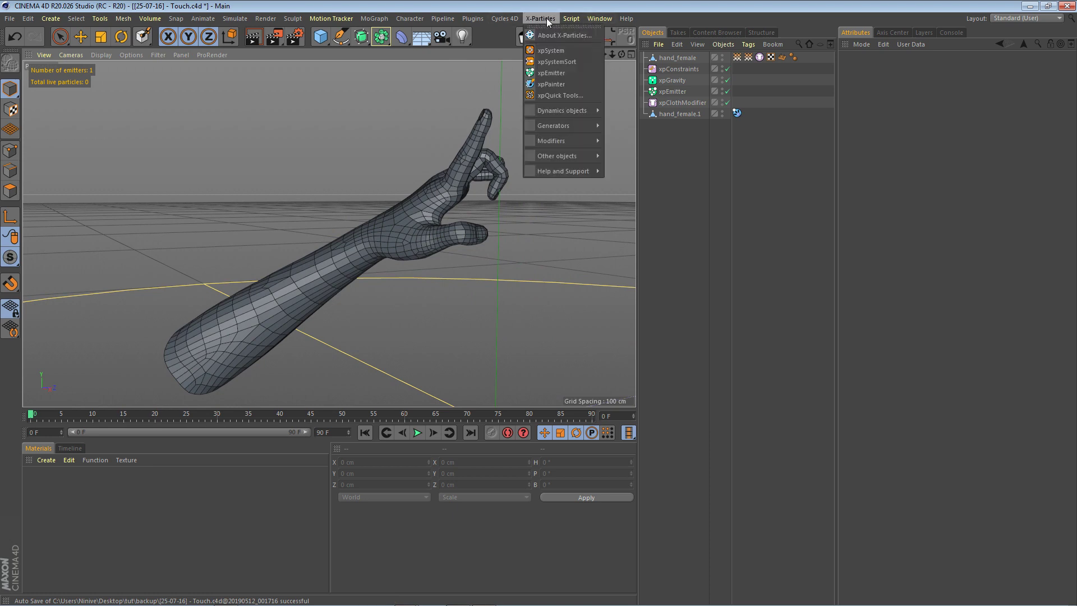
left_click(553, 63)
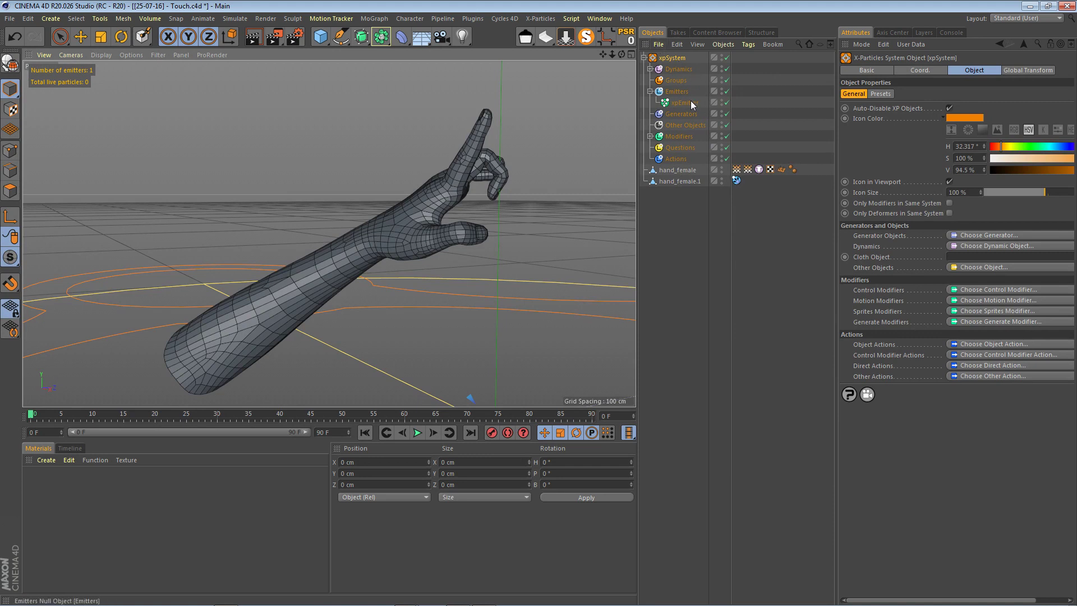
left_click(949, 181)
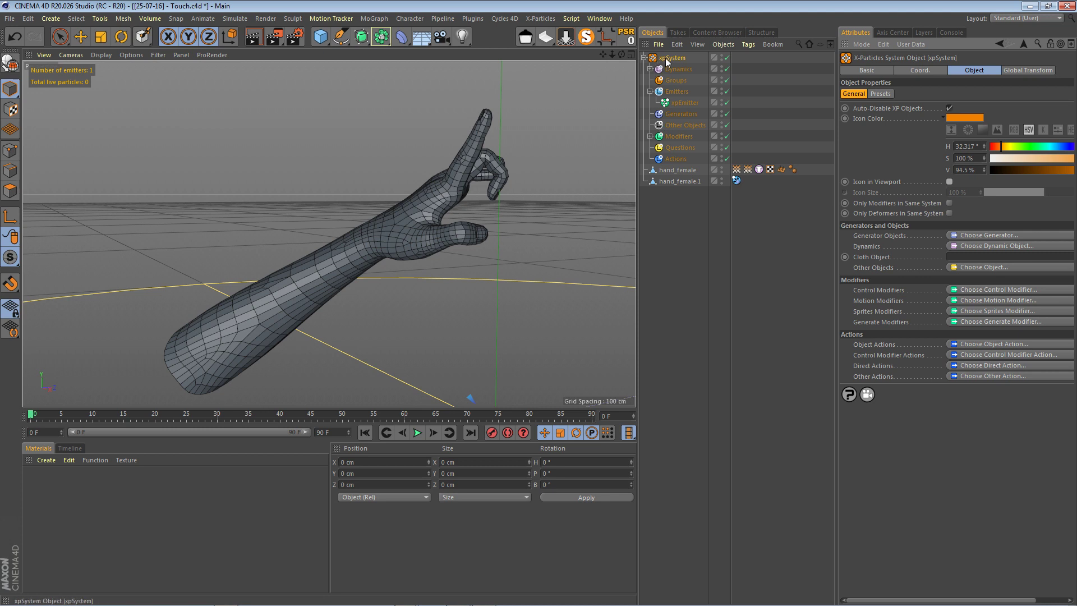
Look through the xpSystem's Dynamics and Modifiers folders, and open the Modifiers folder's settings
left_click(650, 68)
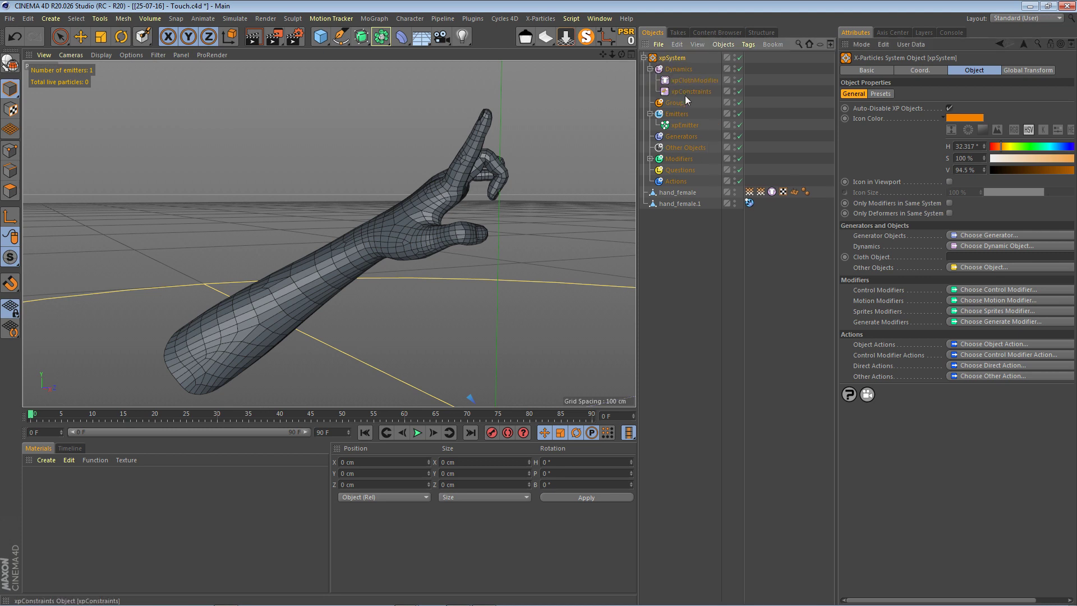
left_click(650, 68)
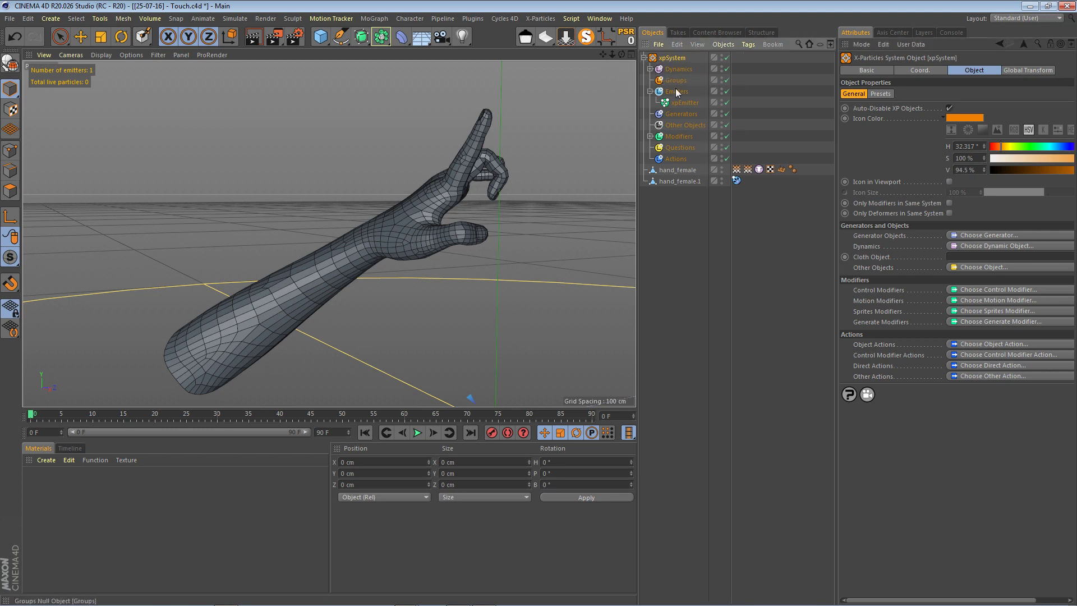
left_click(650, 137)
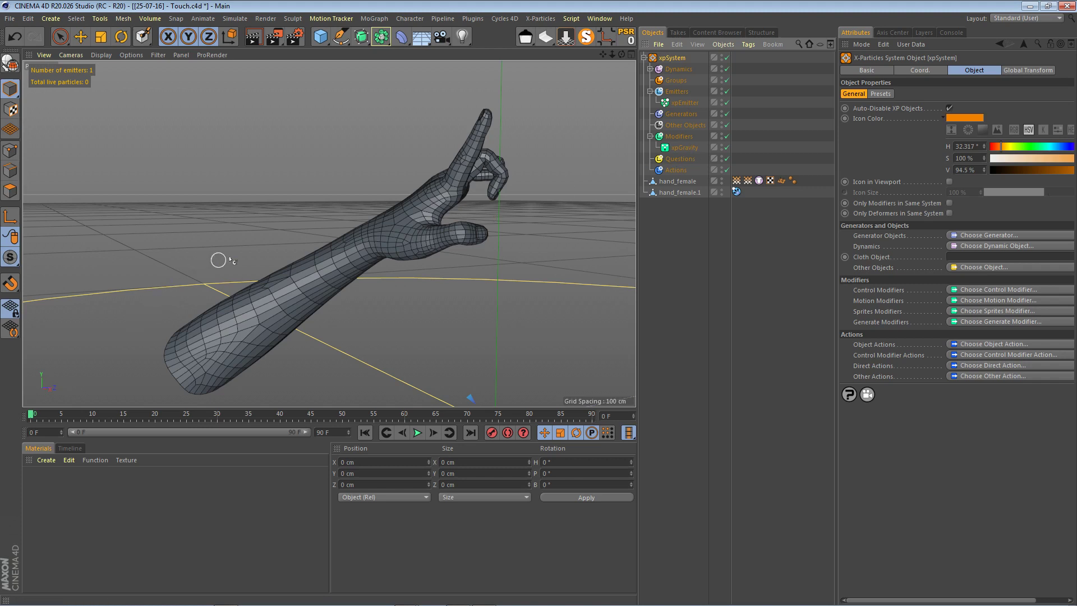
left_click(683, 137)
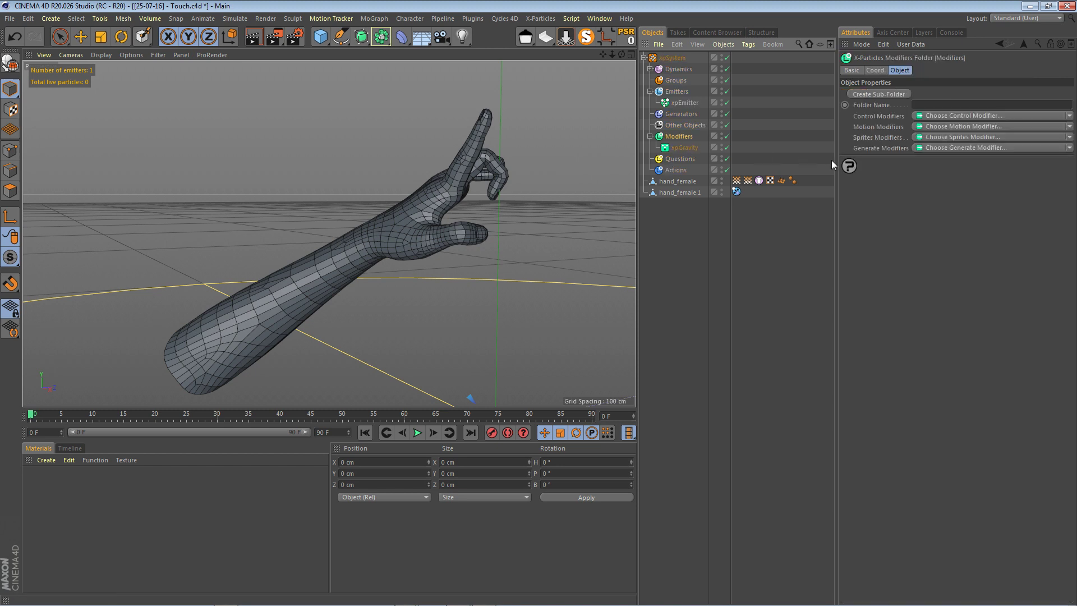
Add an X-Particles Kill modifier to the Modifiers folder and scale its bounding box down around the arm
left_click(968, 115)
left_click(952, 212)
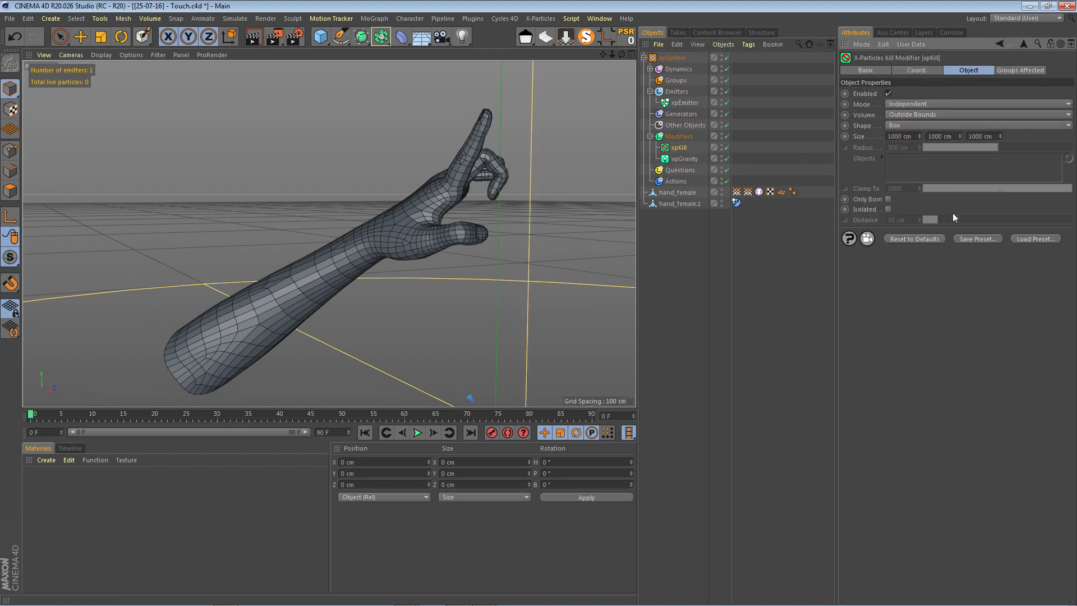
left_click_drag(612, 54, 495, 55)
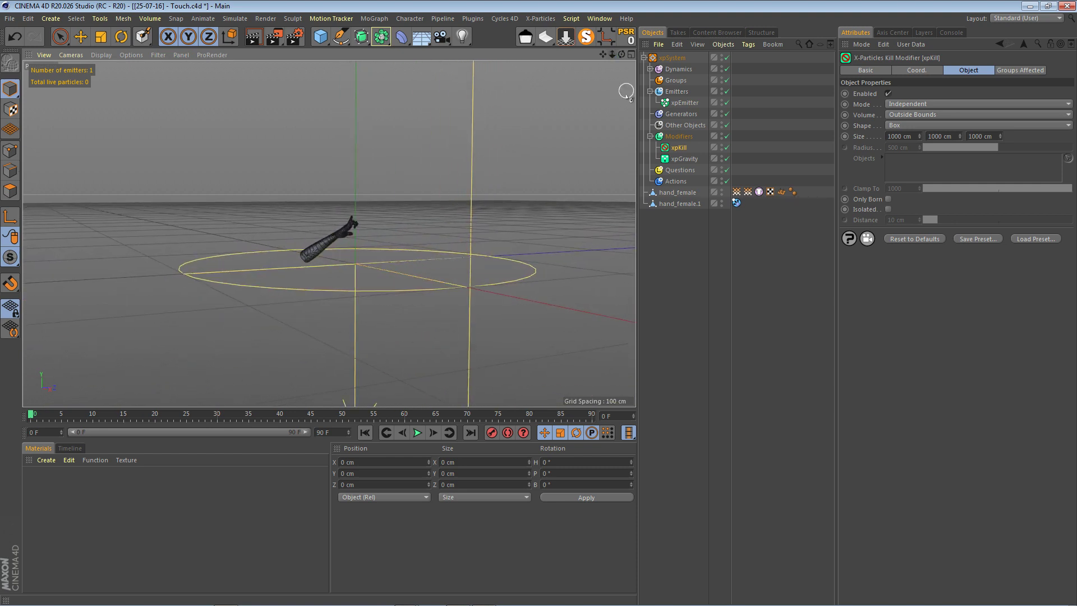
left_click_drag(612, 55, 493, 54)
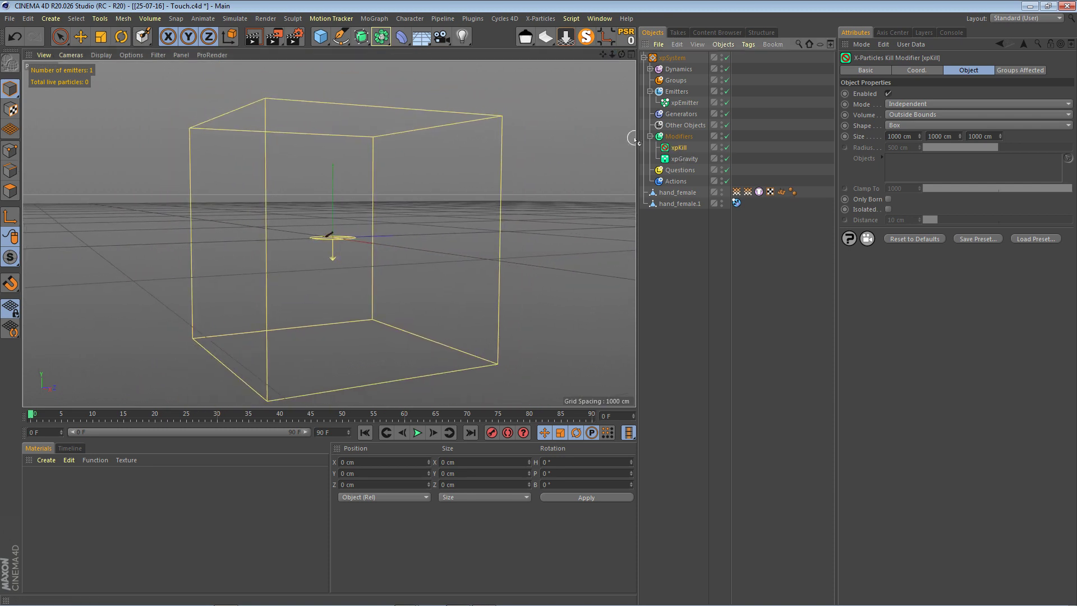
key("t")
left_click_drag(583, 133, 374, 390)
scroll(340, 256, "up", 4)
scroll(338, 253, "up", 6)
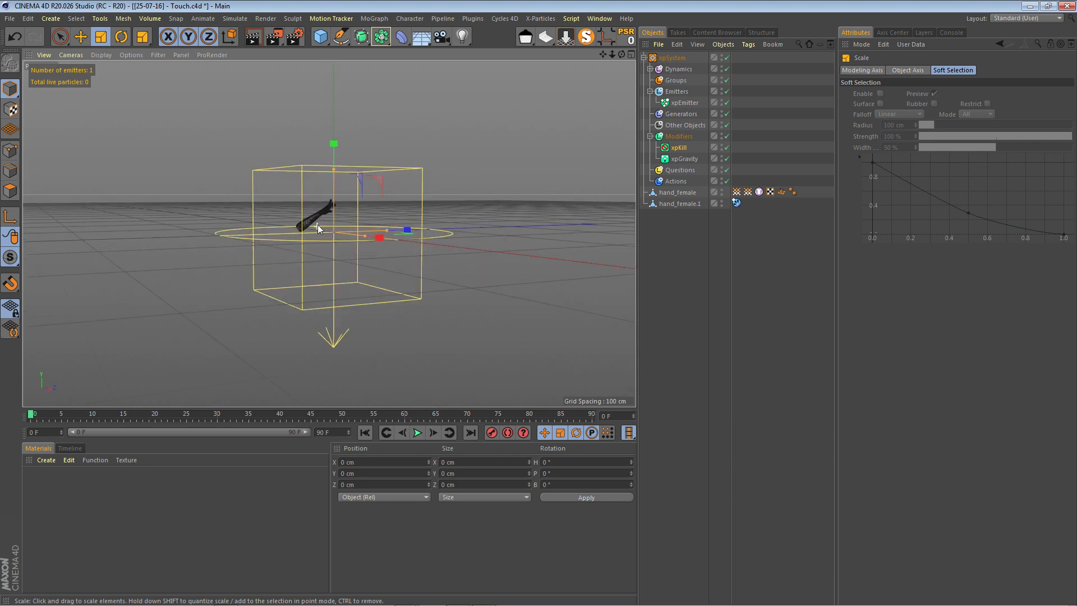
left_click_drag(597, 177, 378, 222)
Tighten the xpKill box around the arm using the orthographic views, and raise it to about 14.5 cm in Y
middle_click(379, 218)
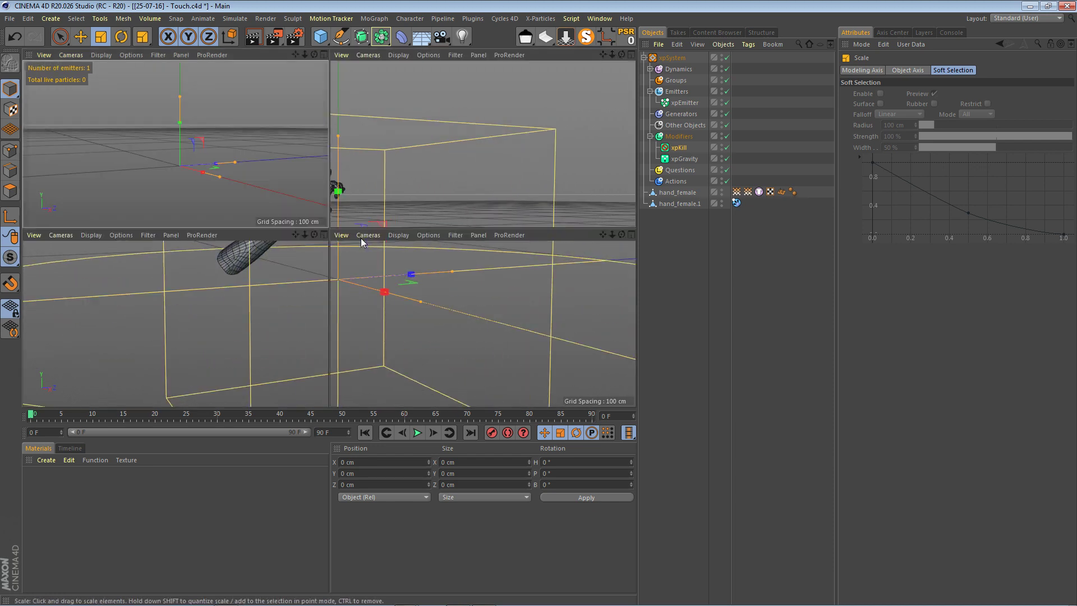
left_click_drag(611, 55, 513, 55)
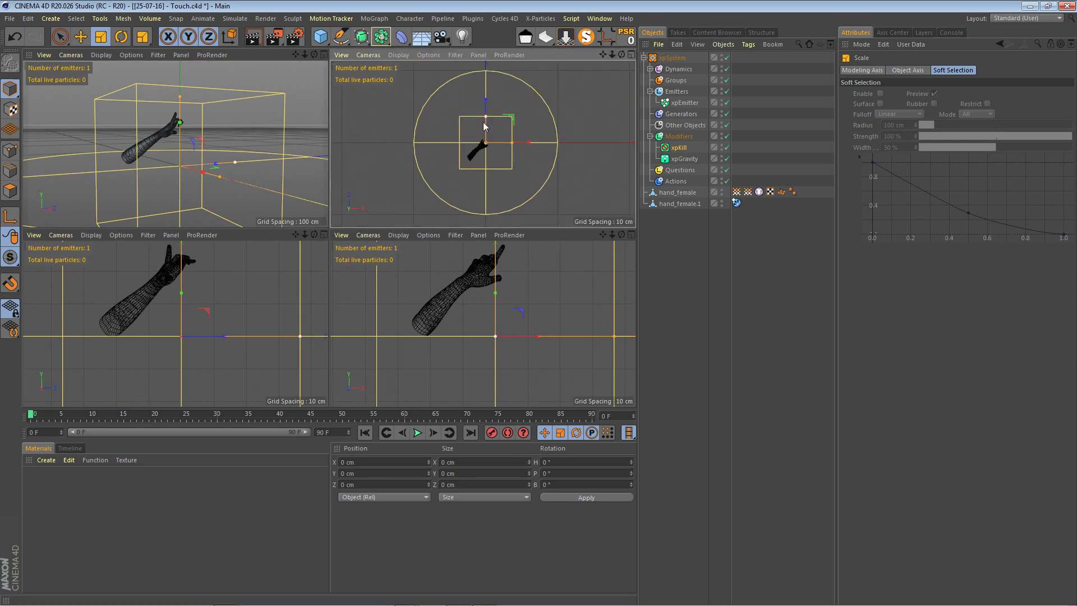
left_click_drag(486, 119, 511, 151)
key("e")
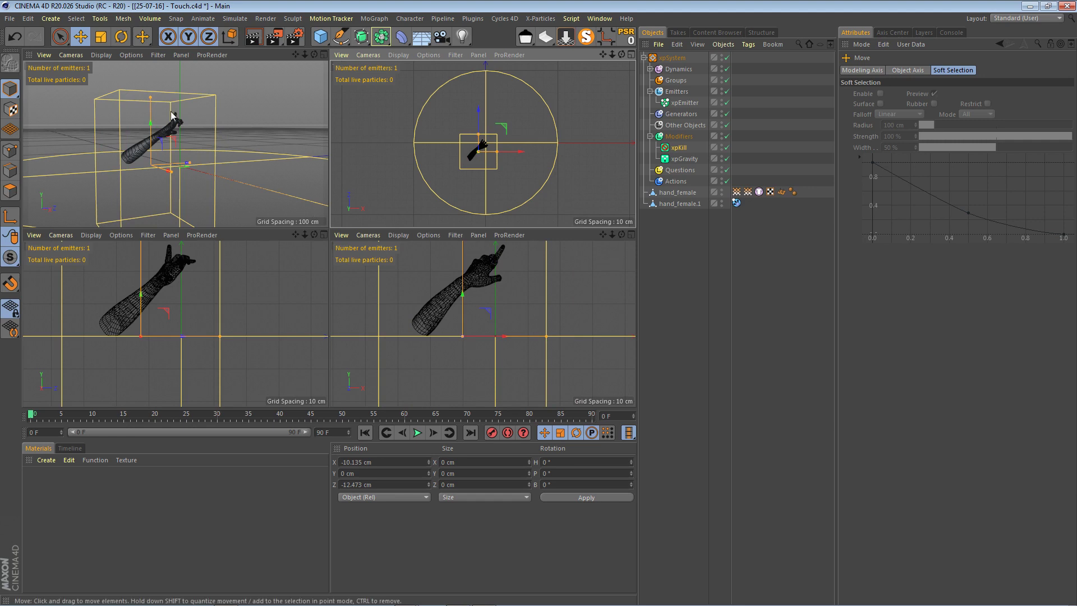
mouse_move(150, 98)
left_mouse_down()
mouse_move(152, 131)
mouse_move(152, 98)
left_mouse_up()
Frame the arm in perspective, add a Cycles 4D camera from that view, and lock it with a Protection tag
middle_click(157, 151)
scroll(281, 208, "up", 7)
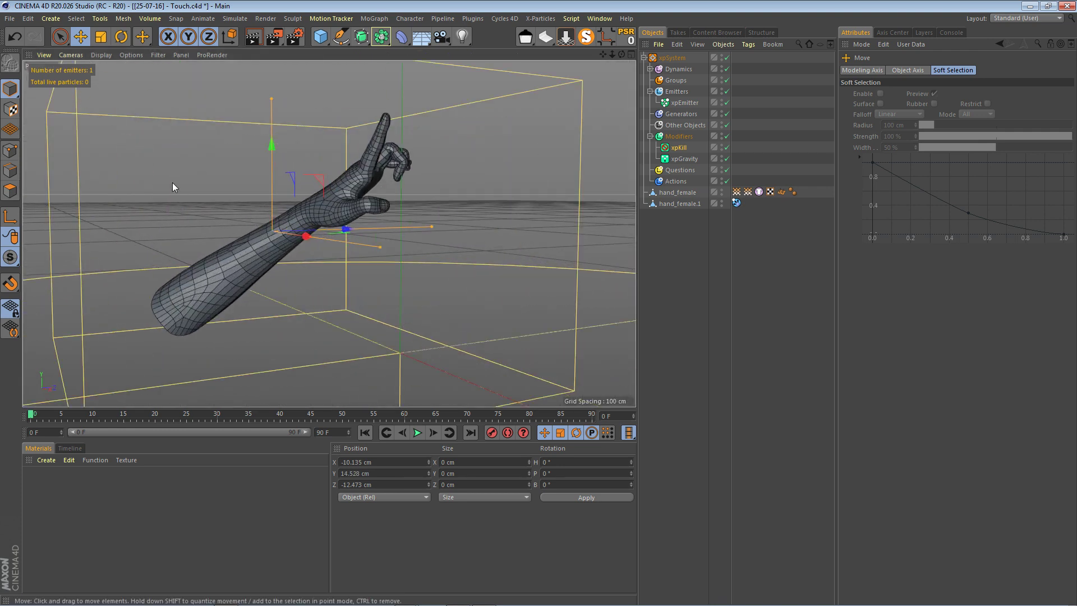
scroll(187, 194, "up", 4)
scroll(203, 195, "up", 2)
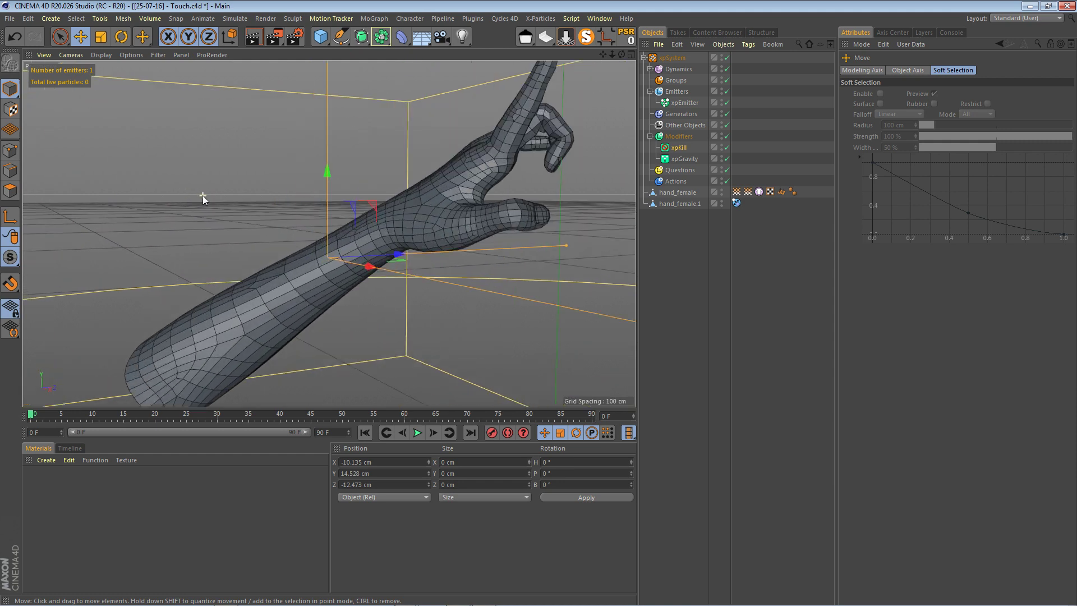
mouse_move(621, 55)
left_mouse_down()
mouse_move(571, 68)
mouse_move(615, 60)
mouse_move(603, 50)
mouse_move(623, 56)
left_mouse_up()
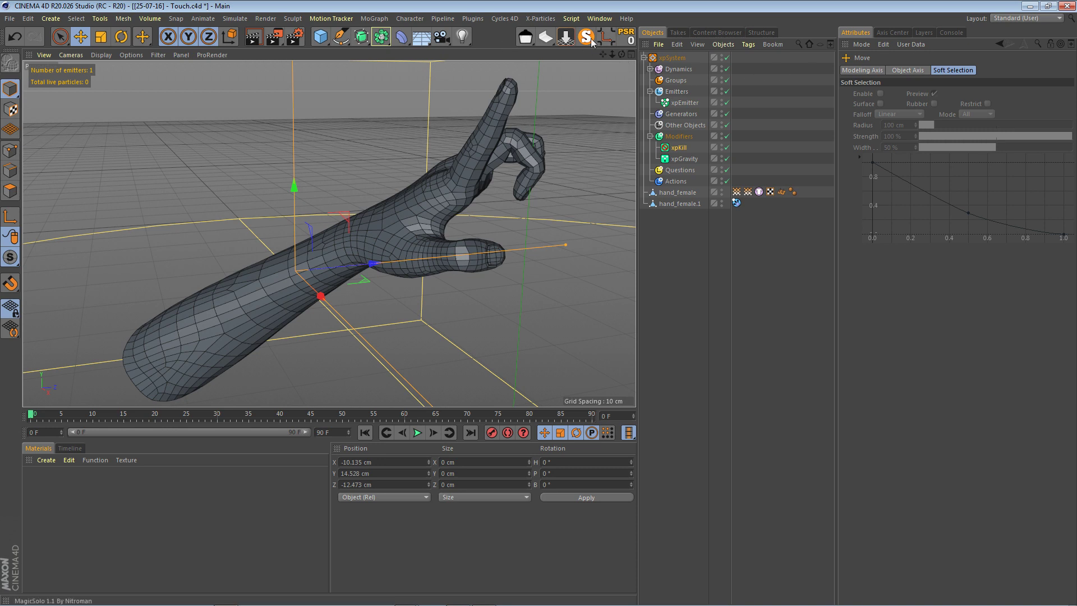
left_click(506, 18)
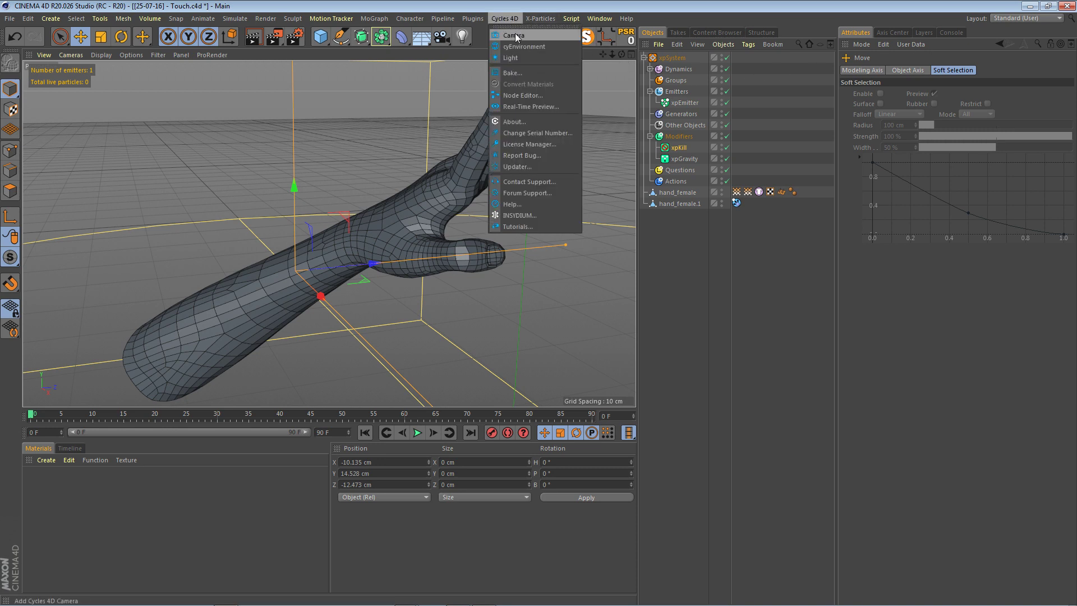
left_click(515, 32)
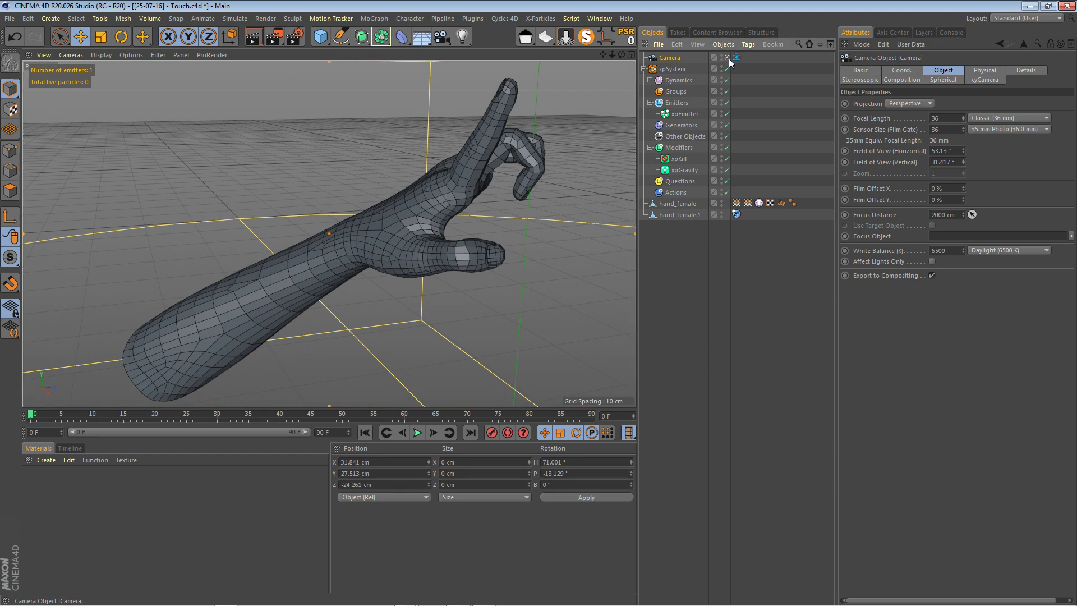
right_click(675, 56)
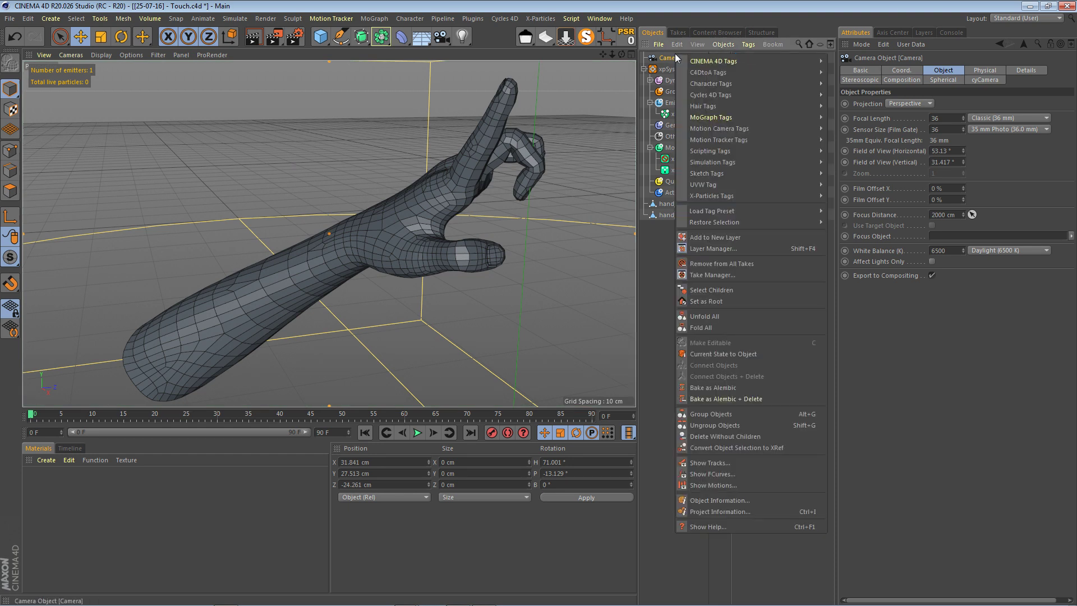
mouse_move(731, 59)
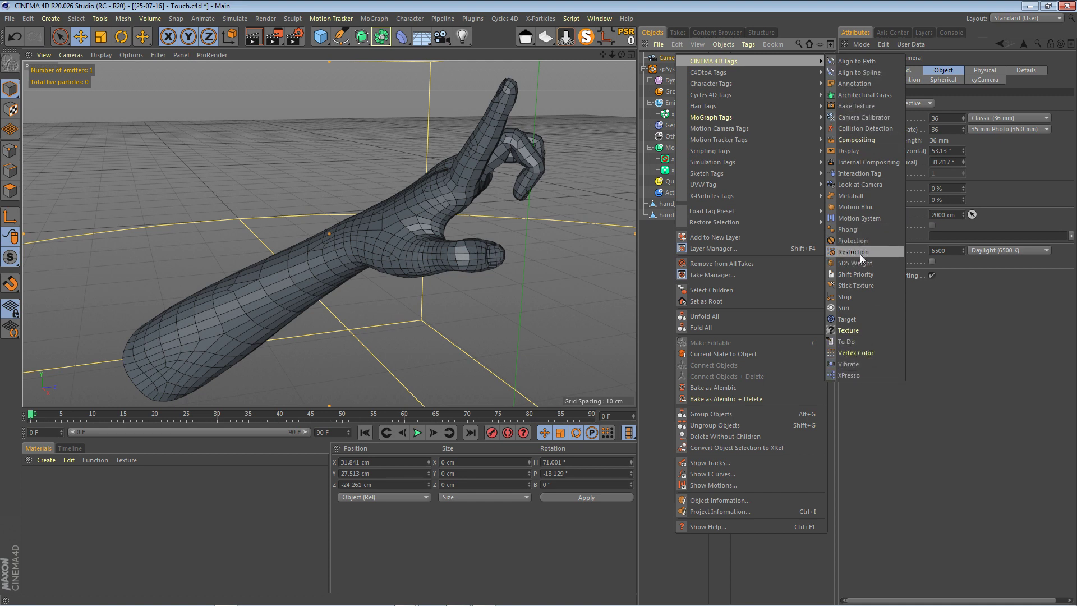
left_click(861, 240)
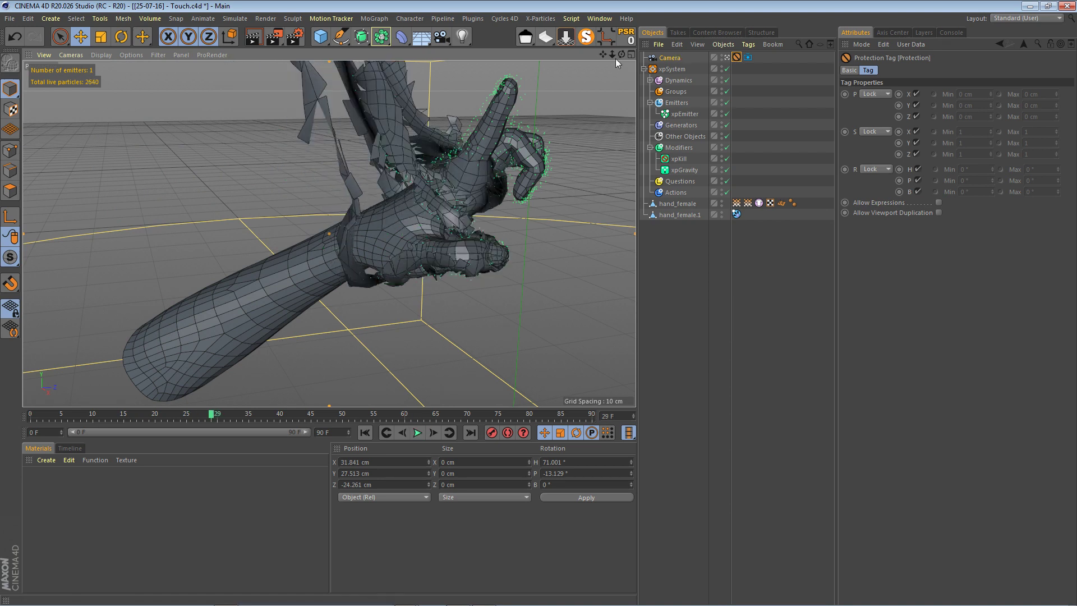
Leave the camera view, play the simulation to frame 42, and examine the torn cloth around the wrist and hand
left_click(726, 57)
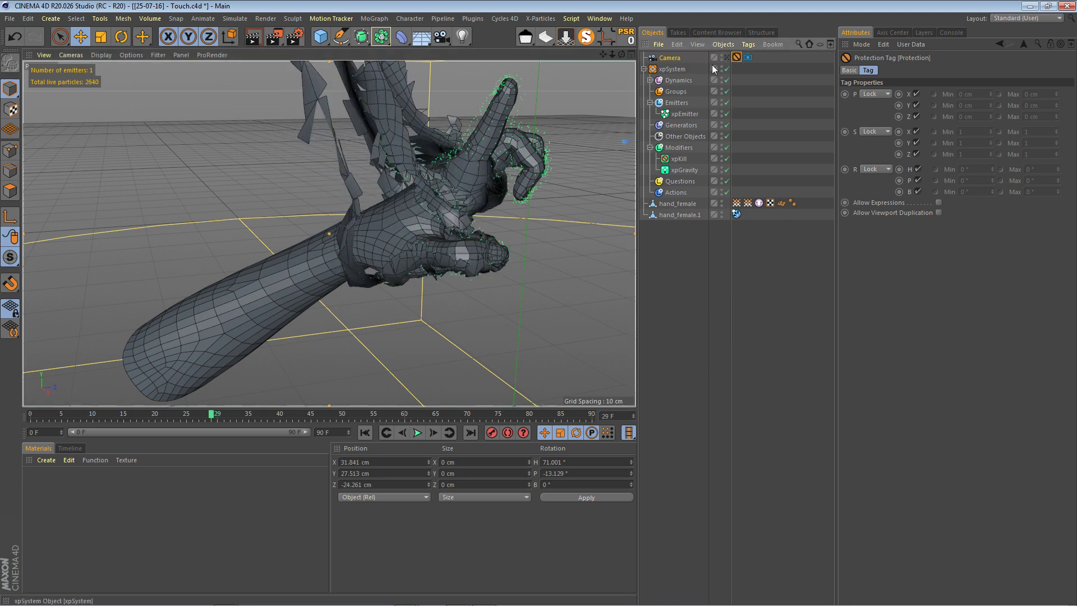
left_click_drag(612, 55, 526, 106)
left_click(417, 434)
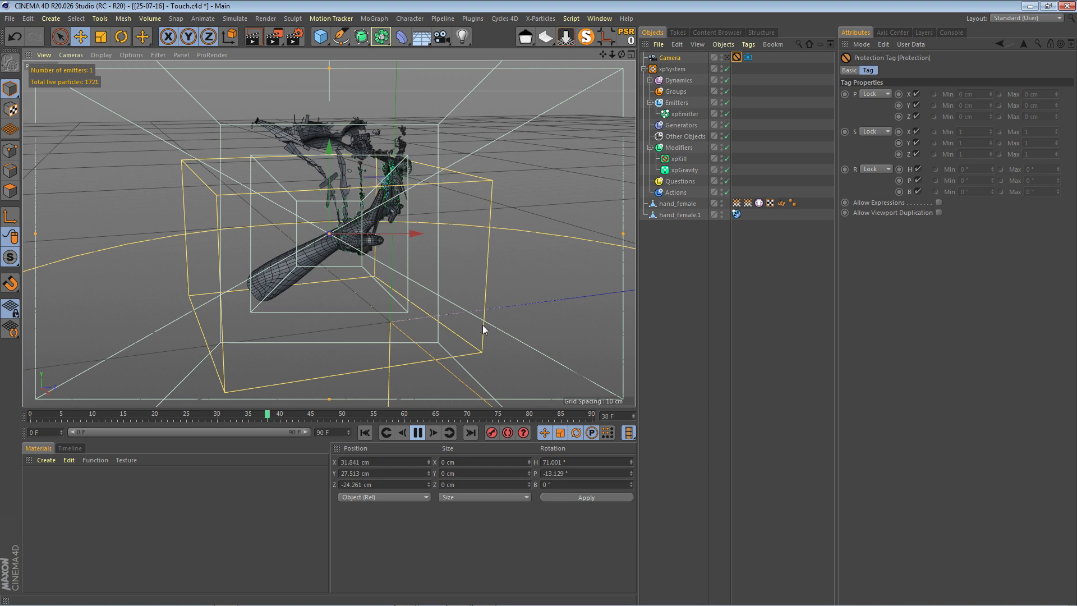
key("F8")
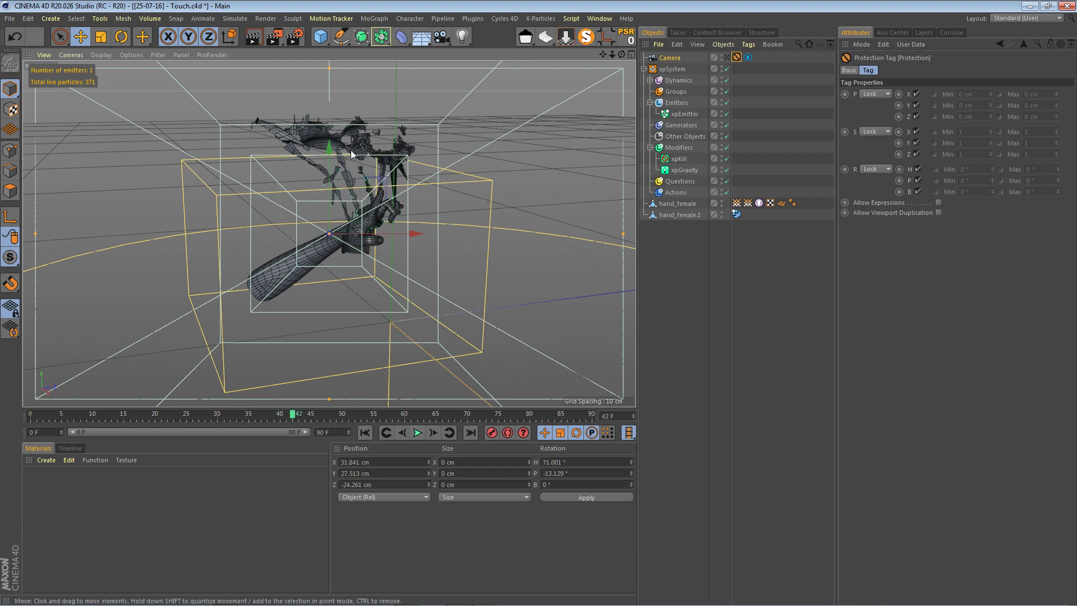
scroll(361, 180, "up", 3)
scroll(365, 184, "up", 3)
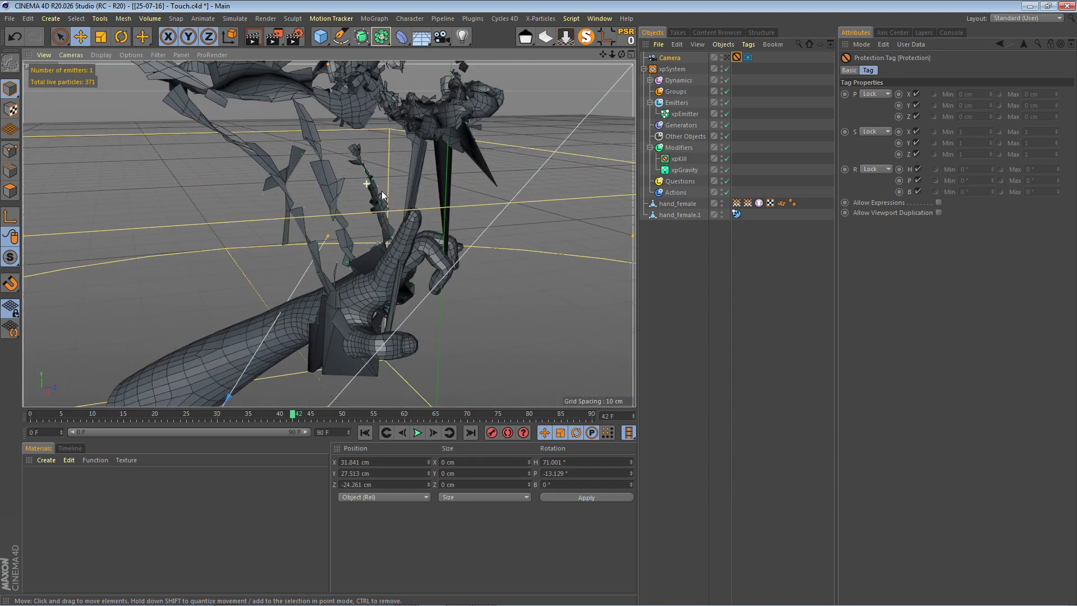
mouse_move(621, 55)
left_mouse_down()
mouse_move(595, 45)
mouse_move(621, 56)
left_mouse_up()
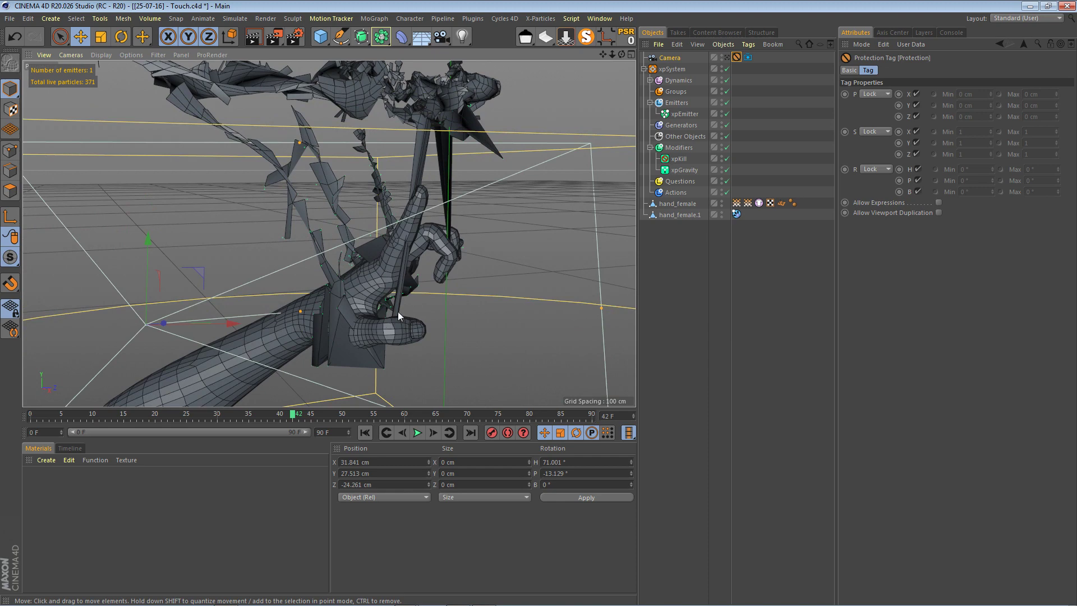
scroll(312, 342, "up", 5)
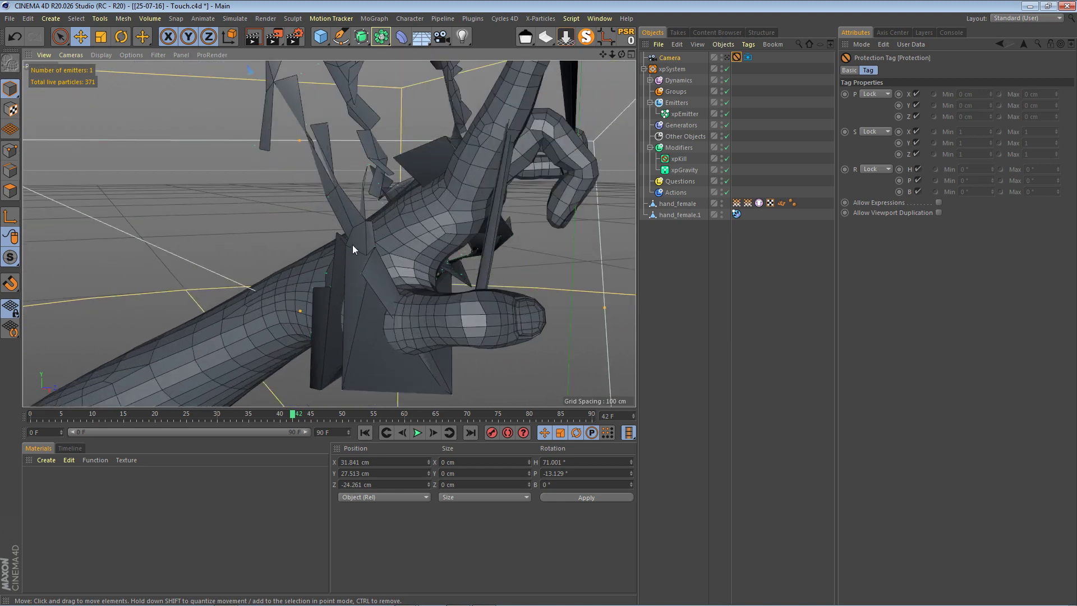
scroll(364, 271, "down", 3)
Replay the simulation from the start to frame 35 in a closer view, and return to frame 0
left_click(364, 433)
left_click(417, 432)
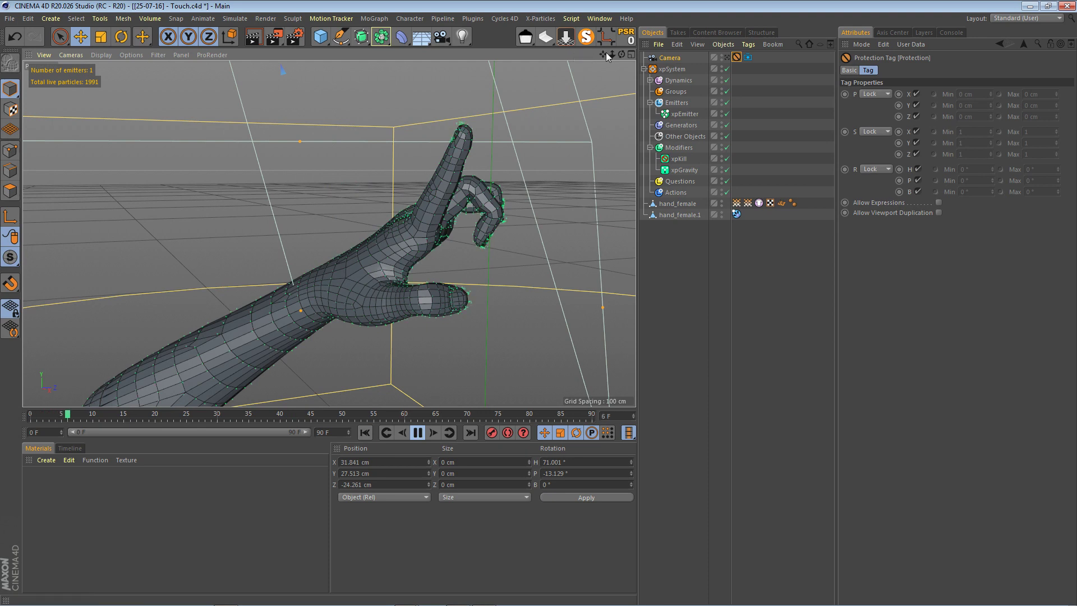
left_click_drag(602, 54, 634, 1)
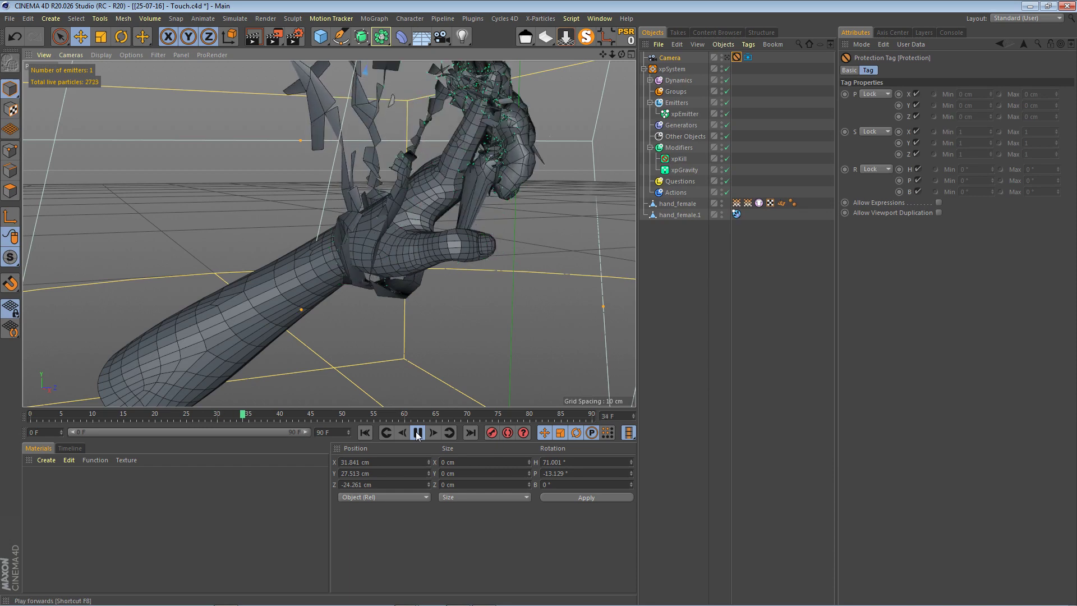
left_click(417, 433)
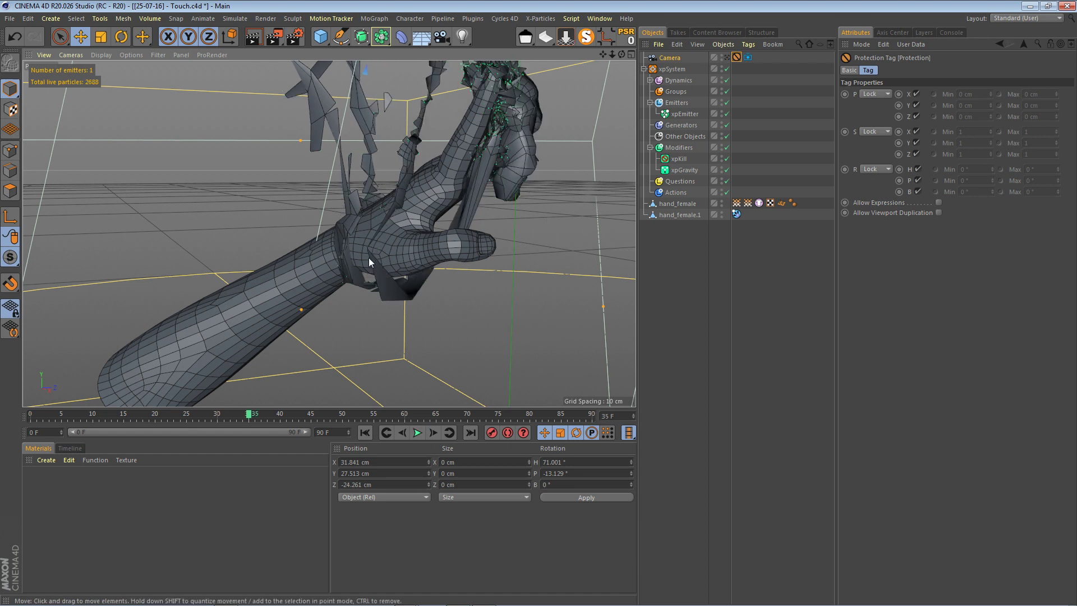
left_click(365, 432)
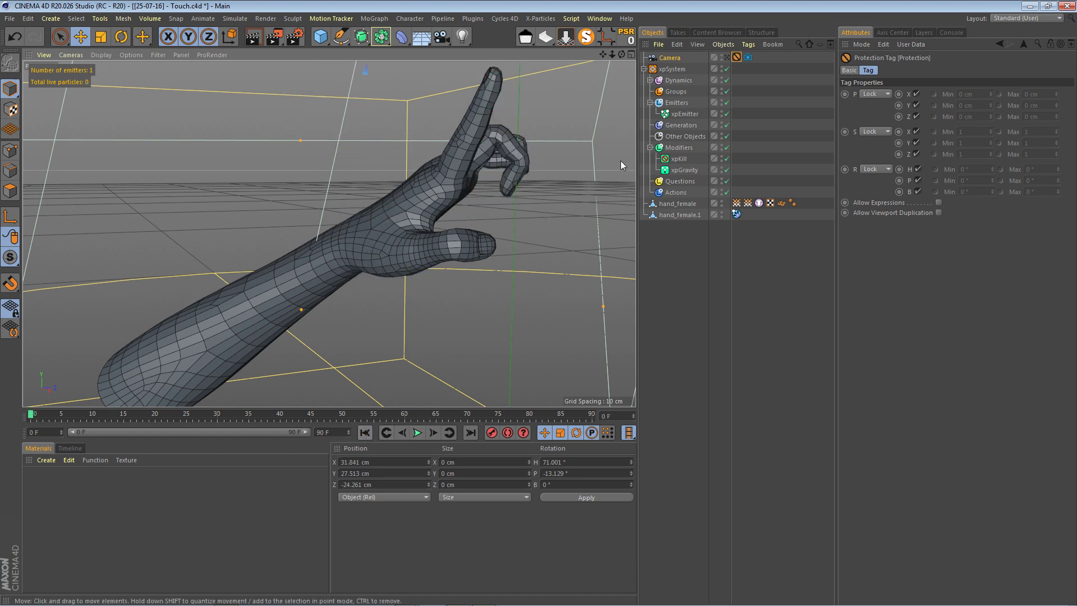
Review the settings of xpConstraints, xpClothModifier, and hand_female's xpCloth tearing tag and tear vertex map
left_click(650, 80)
left_click(695, 102)
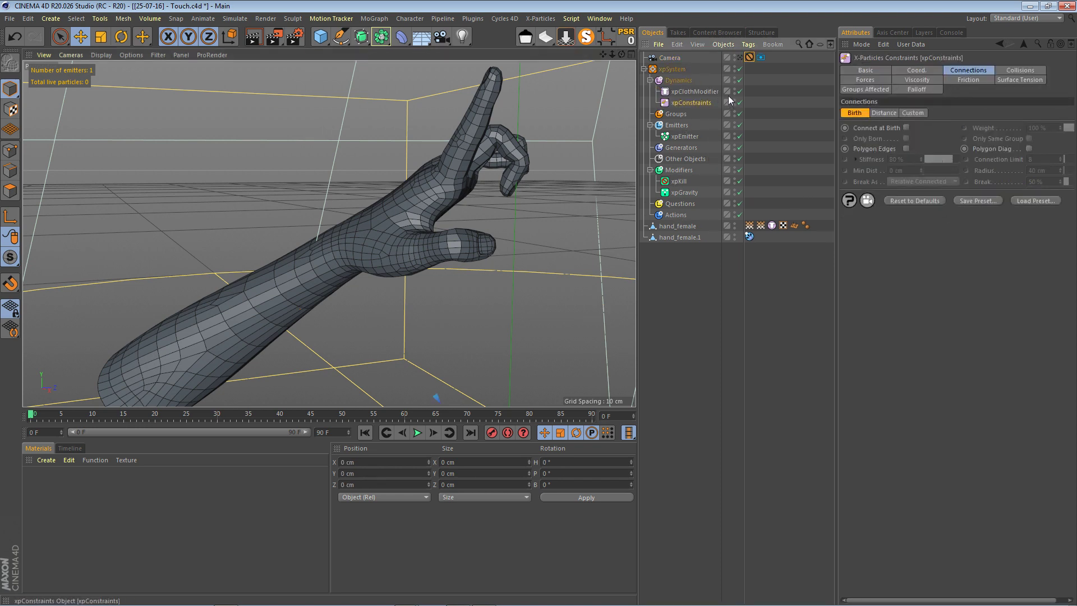
left_click(705, 91)
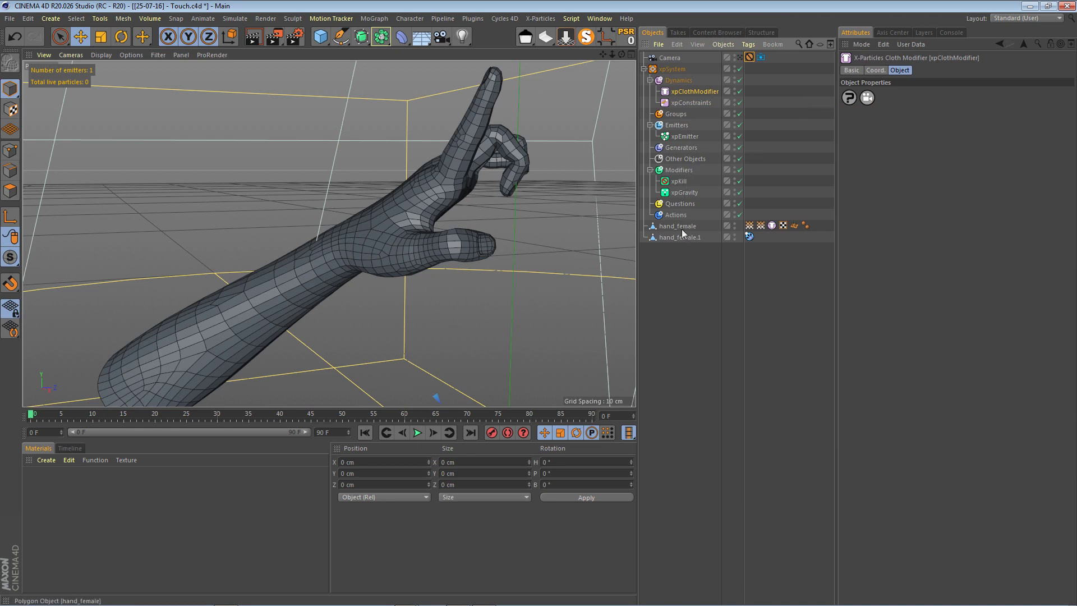
left_click(772, 226)
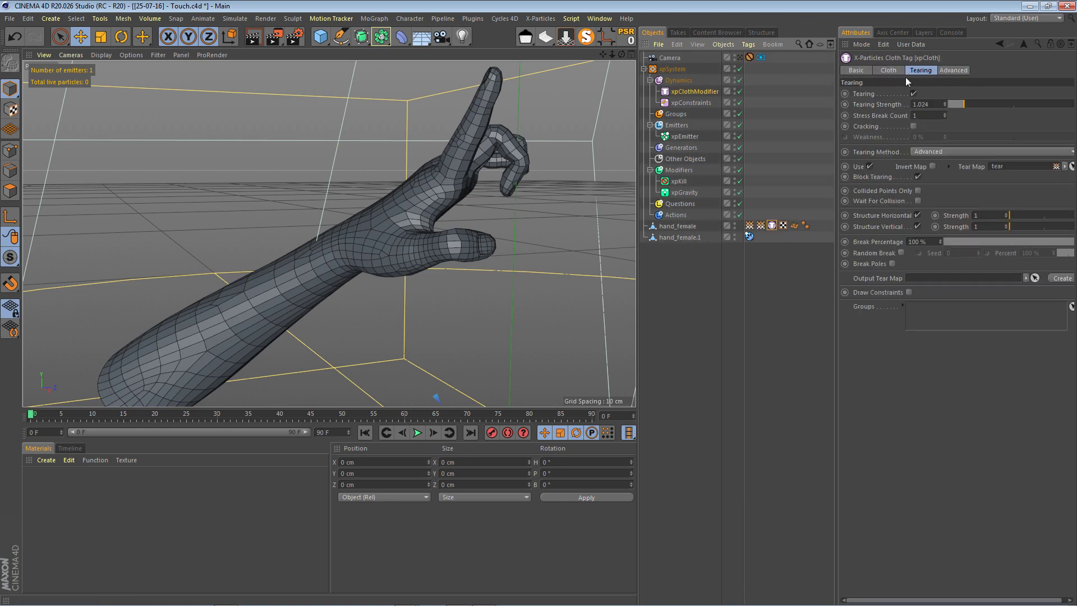
left_click(750, 225)
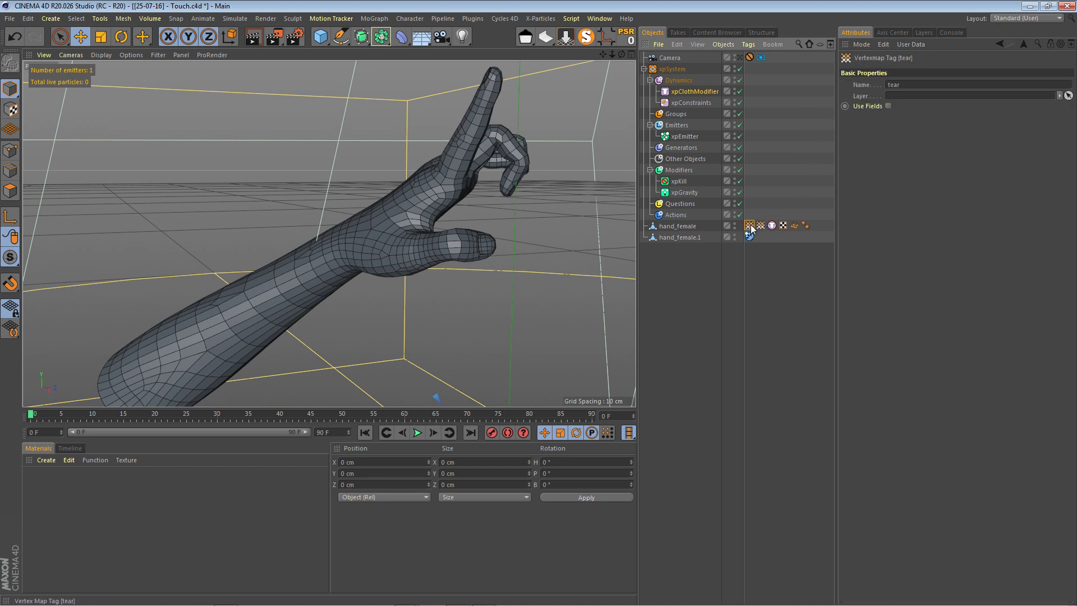
Activate the Paint Tool for hand_female's vertex maps, and hide hand_female.1 in the viewport to expose the tear map
left_click(681, 228)
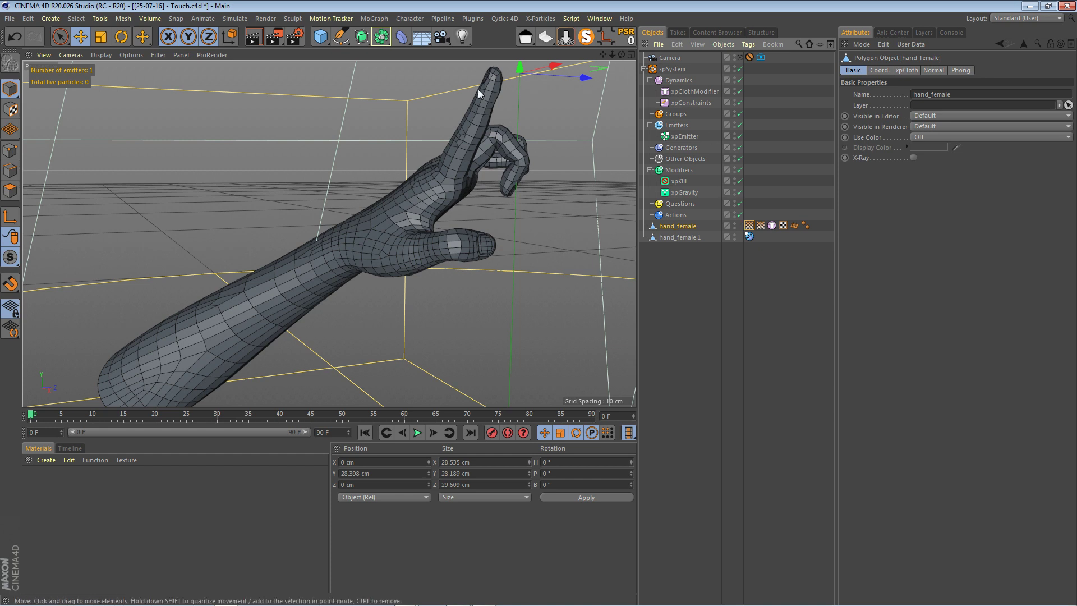
left_click(142, 36)
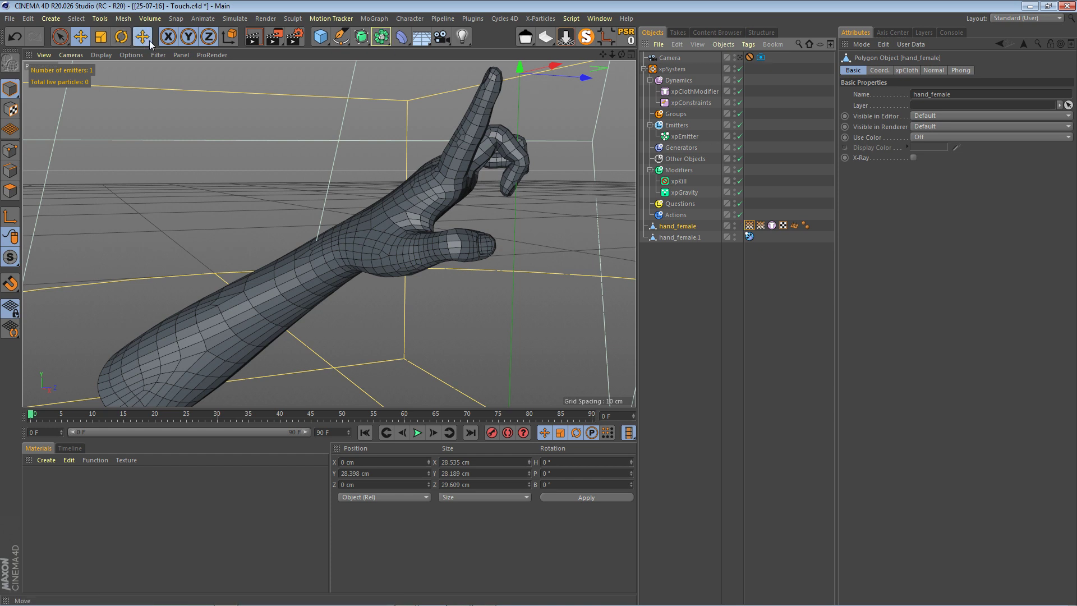
left_click(187, 96)
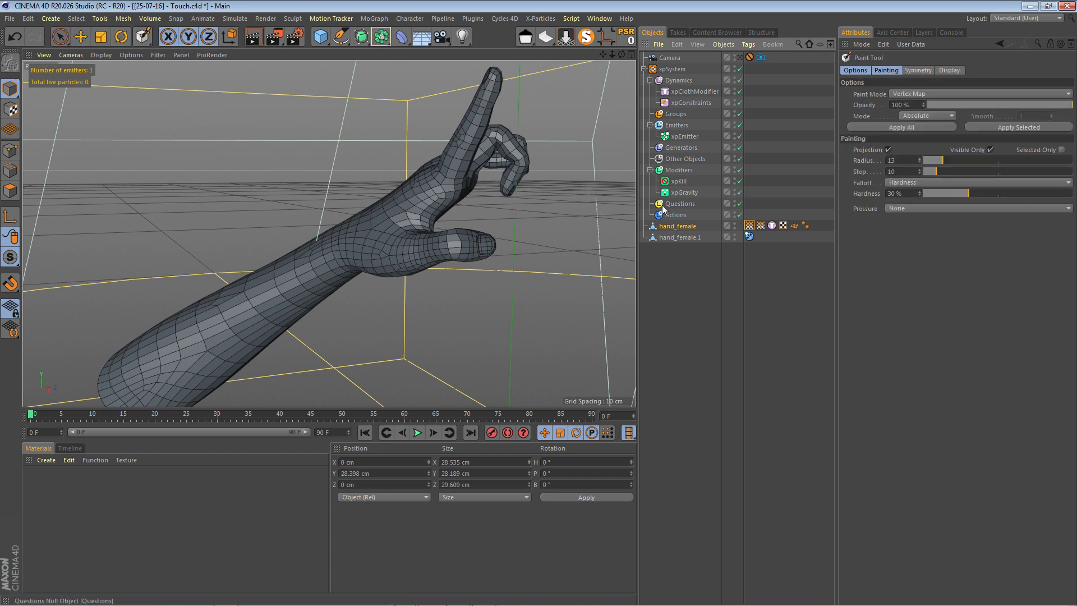
left_click(760, 225)
left_click(690, 227)
left_click(734, 236)
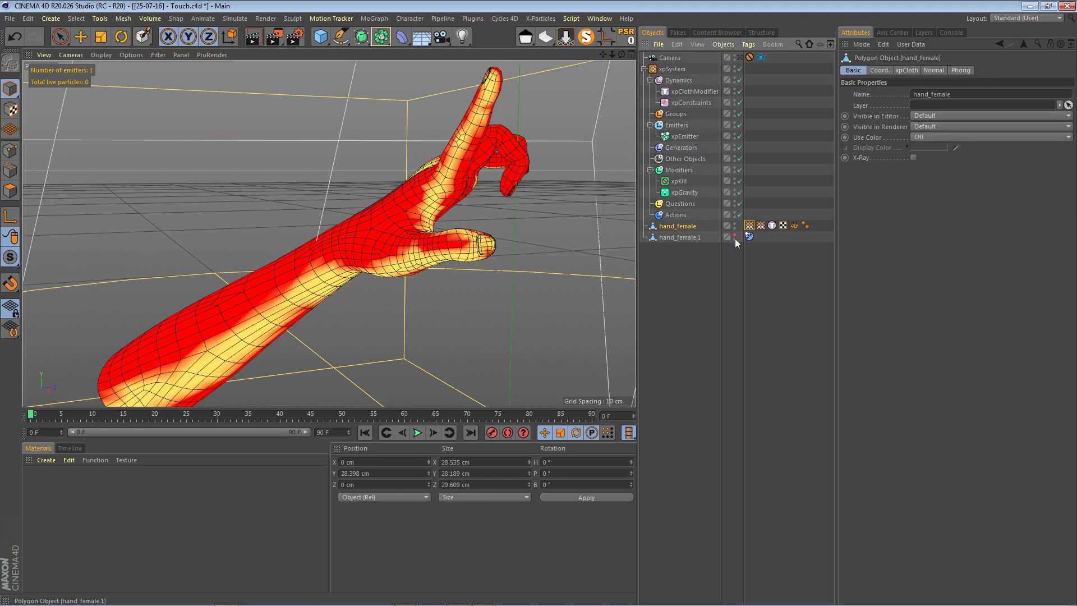
Examine the painted tear map on the hand, palm, and forearm from several angles
left_click_drag(619, 53, 555, 135)
mouse_move(442, 289)
left_mouse_down()
mouse_move(465, 316)
mouse_move(445, 289)
mouse_move(457, 252)
mouse_move(433, 304)
left_mouse_up()
left_click_drag(621, 55, 578, 26)
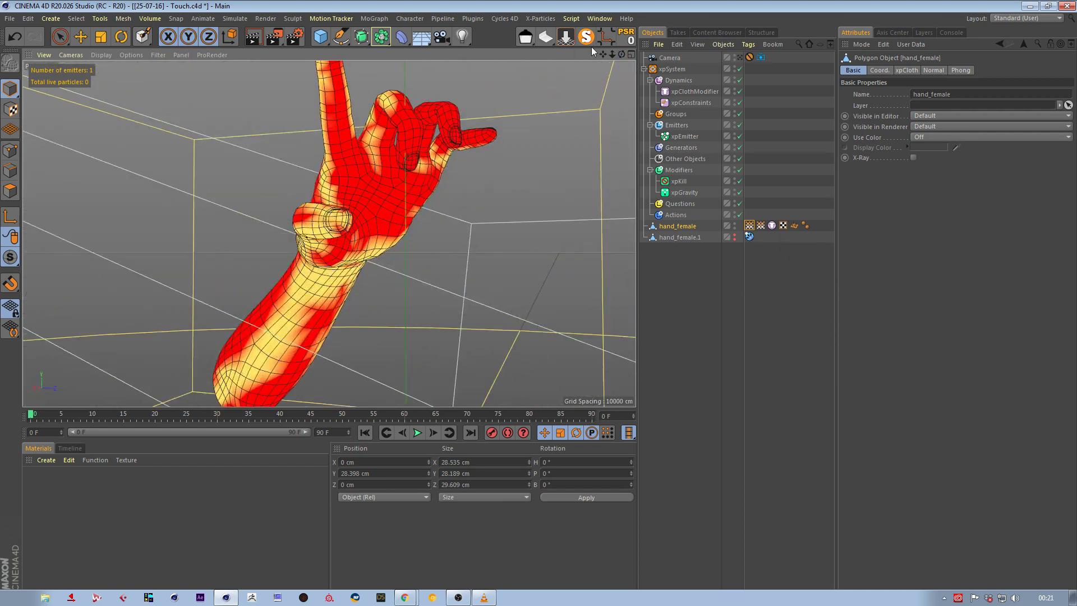
left_click_drag(621, 55, 600, 64)
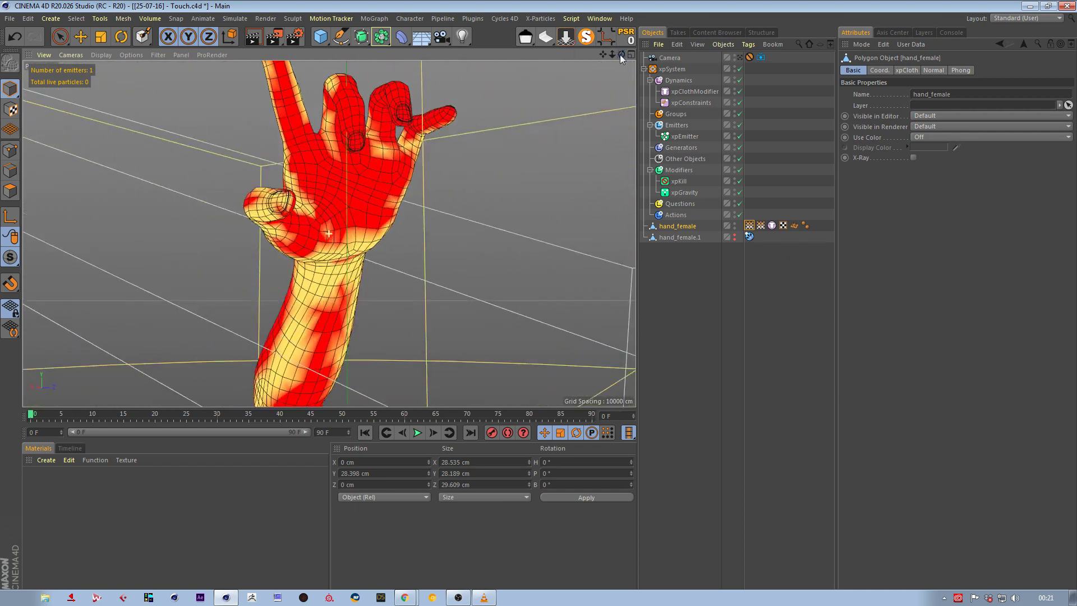
Paint extra yellow weight into hand_female's tear vertex map on the fingers and across the back of the hand to the wrist
mouse_move(409, 108)
left_mouse_down()
mouse_move(390, 115)
mouse_move(383, 101)
mouse_move(389, 130)
left_mouse_up()
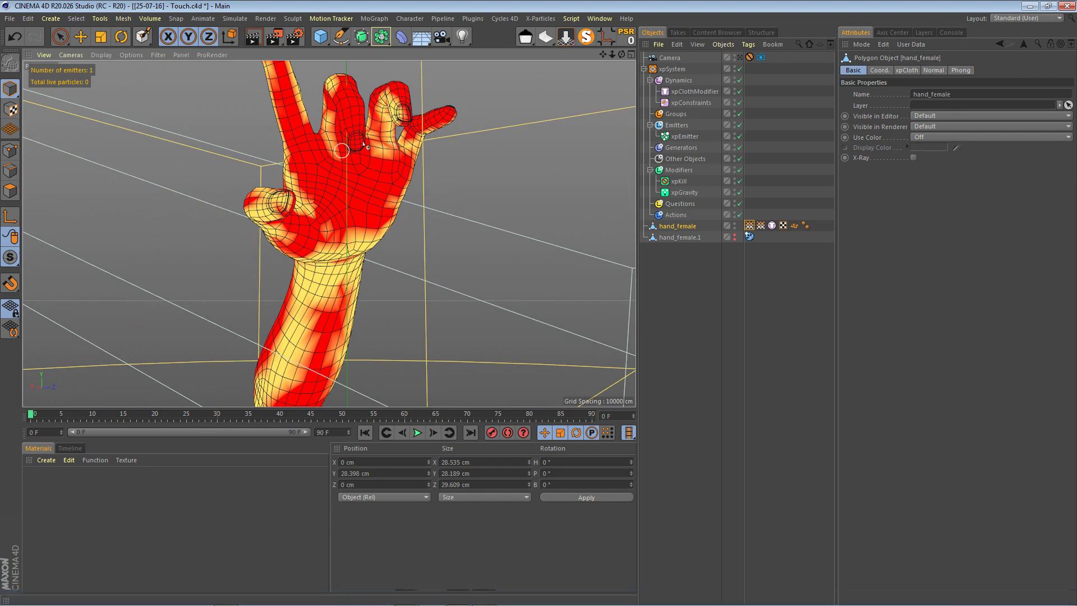
left_click_drag(621, 55, 606, 67)
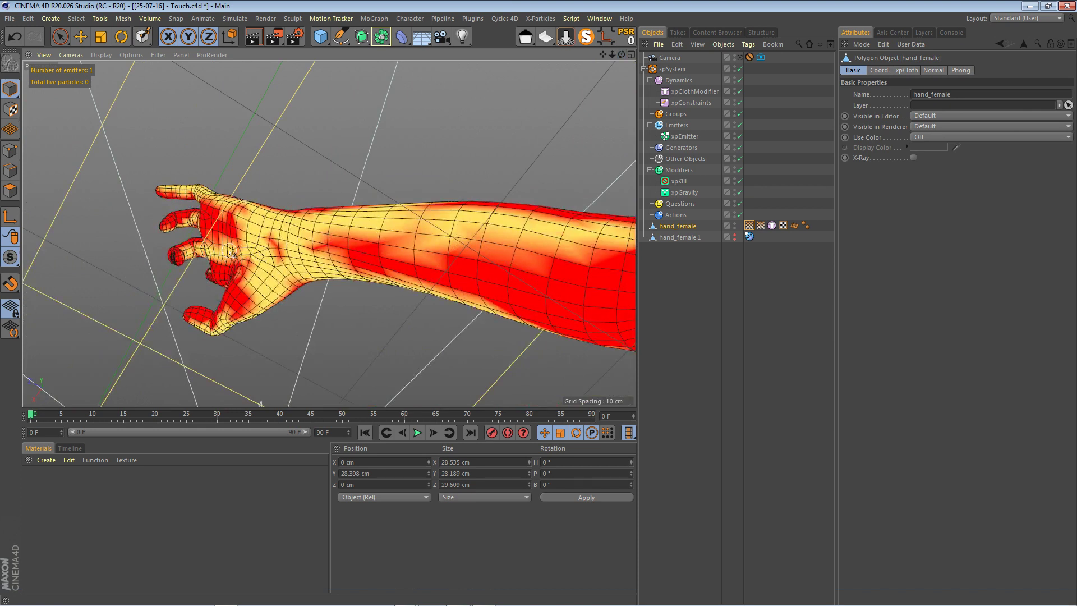
left_click_drag(624, 53, 618, 61)
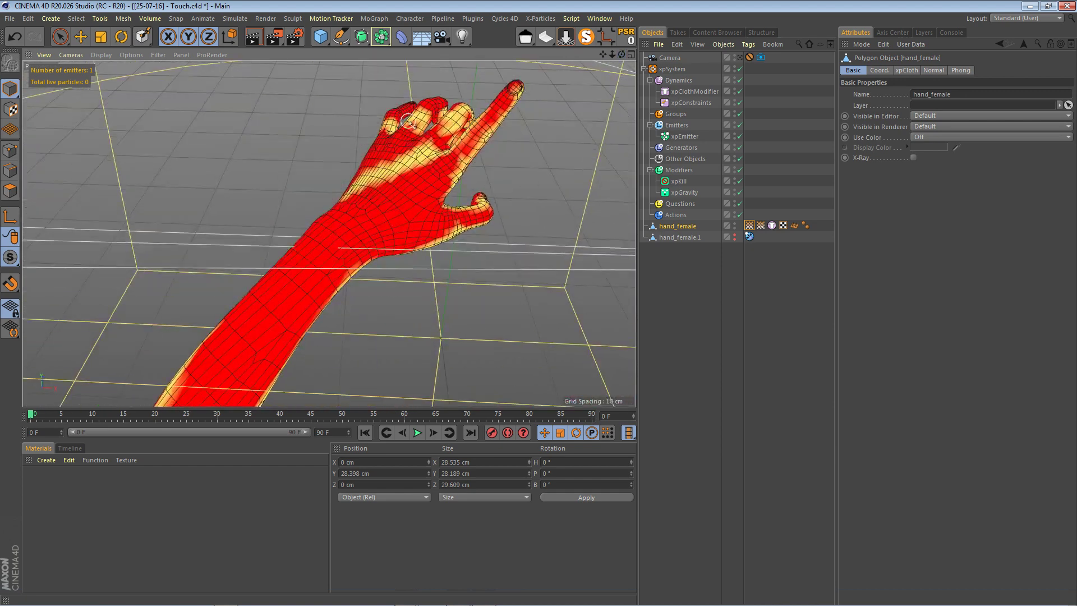
mouse_move(418, 127)
left_mouse_down()
mouse_move(404, 133)
mouse_move(378, 269)
mouse_move(423, 174)
mouse_move(344, 323)
left_mouse_up()
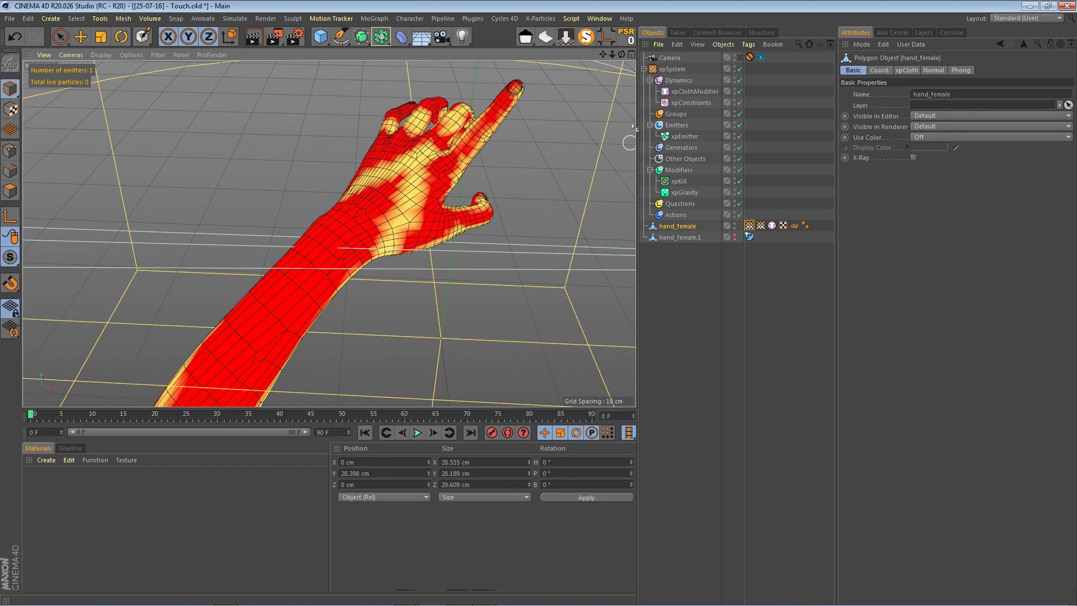
left_click_drag(623, 53, 629, 55)
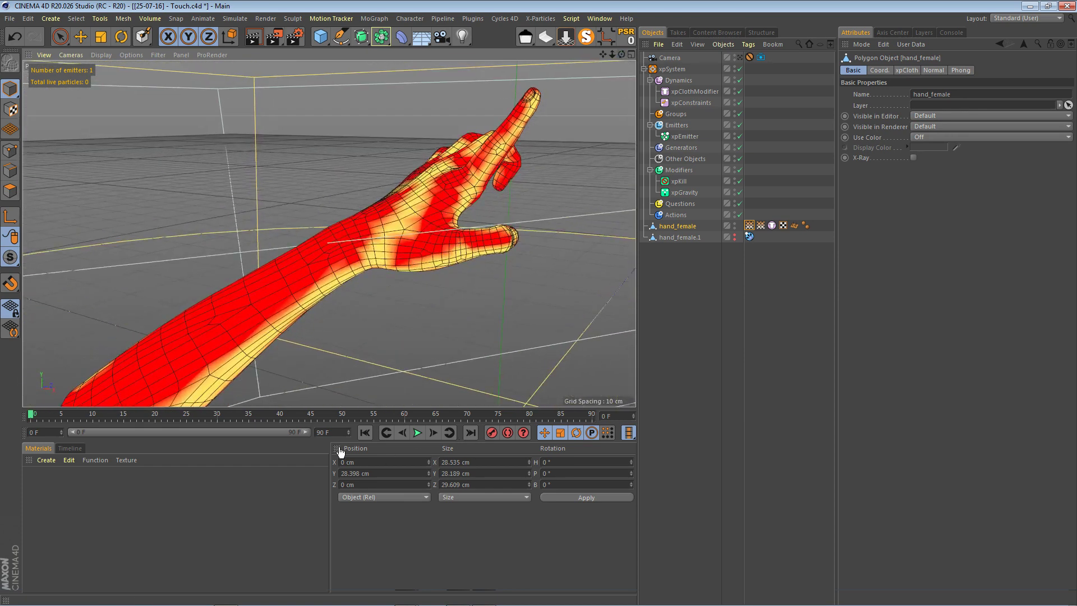
Make hand_female.1 visible in the viewport again
left_click(734, 237)
left_click(735, 237)
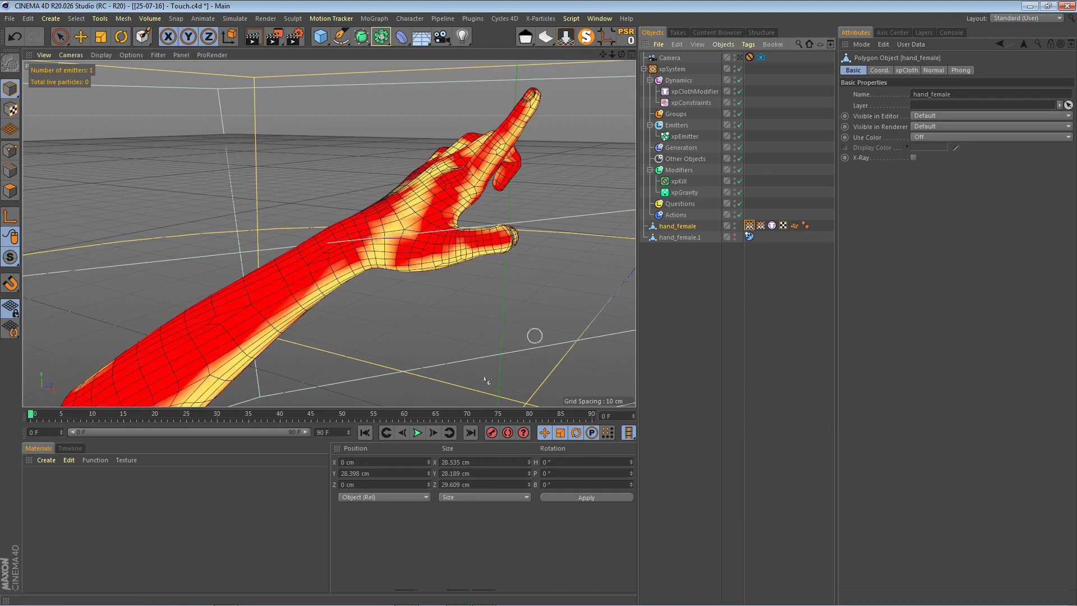
left_click(734, 237)
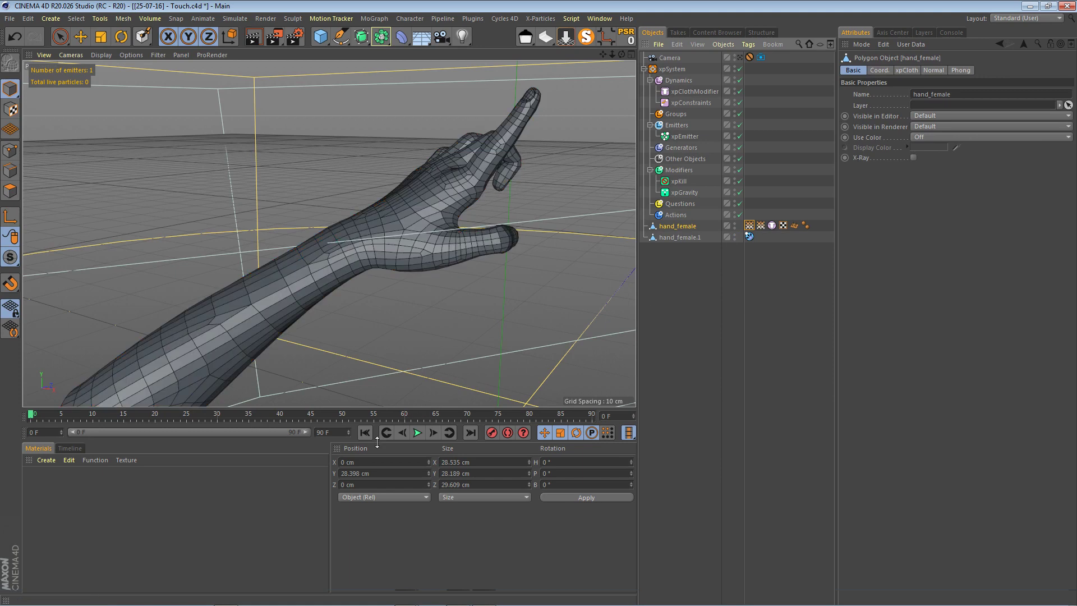
Play the simulation to frame 37 with all objects deselected, and switch the viewport to the scene Camera
left_click_drag(603, 53, 634, 8)
left_click(417, 432)
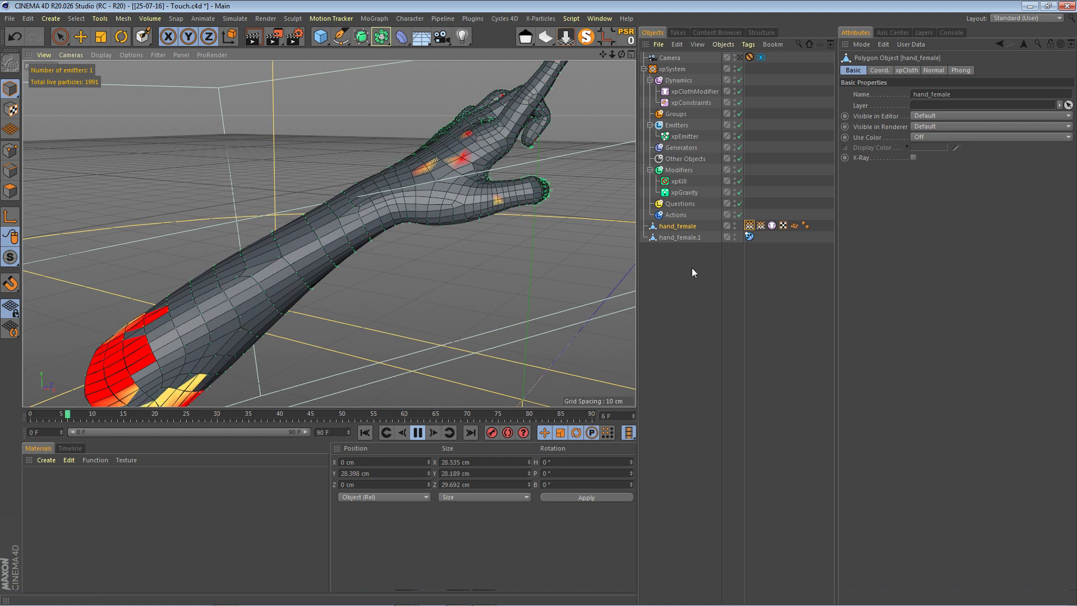
left_click(751, 216)
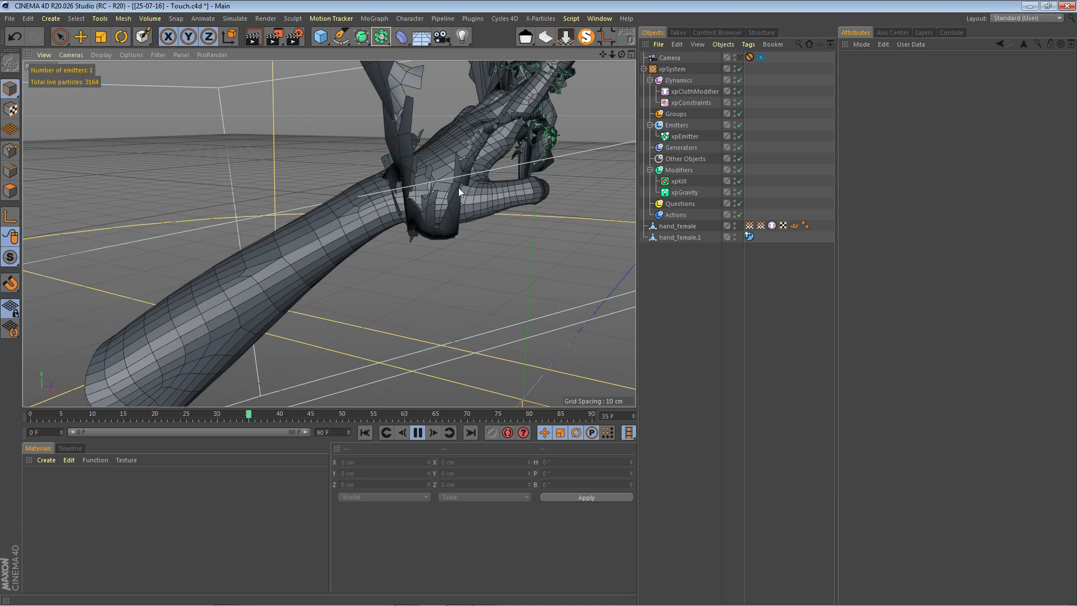
left_click(419, 433)
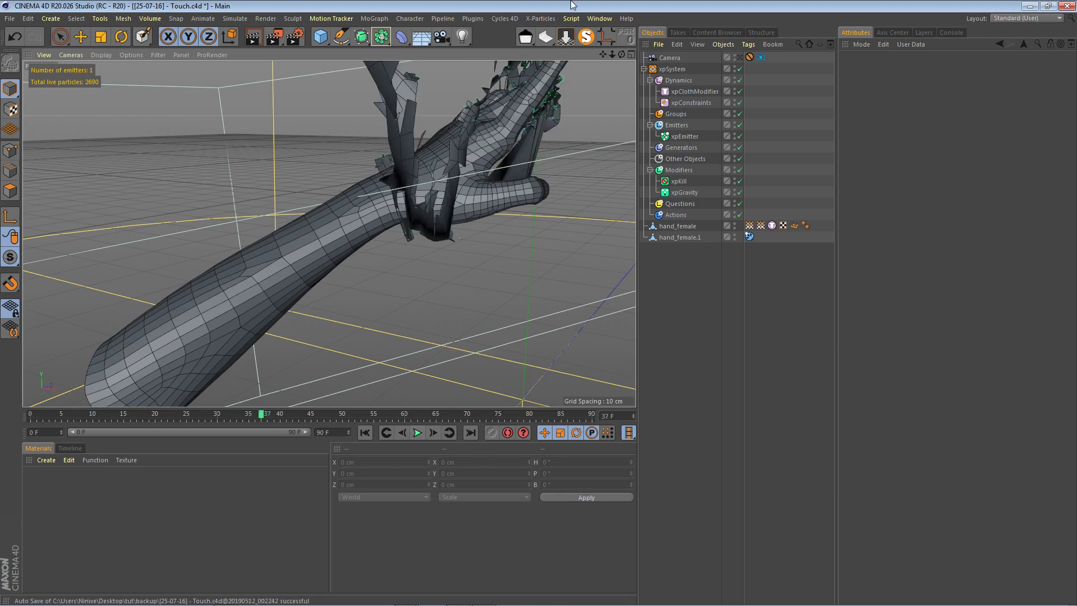
left_click_drag(604, 52, 584, 167)
left_click(740, 58)
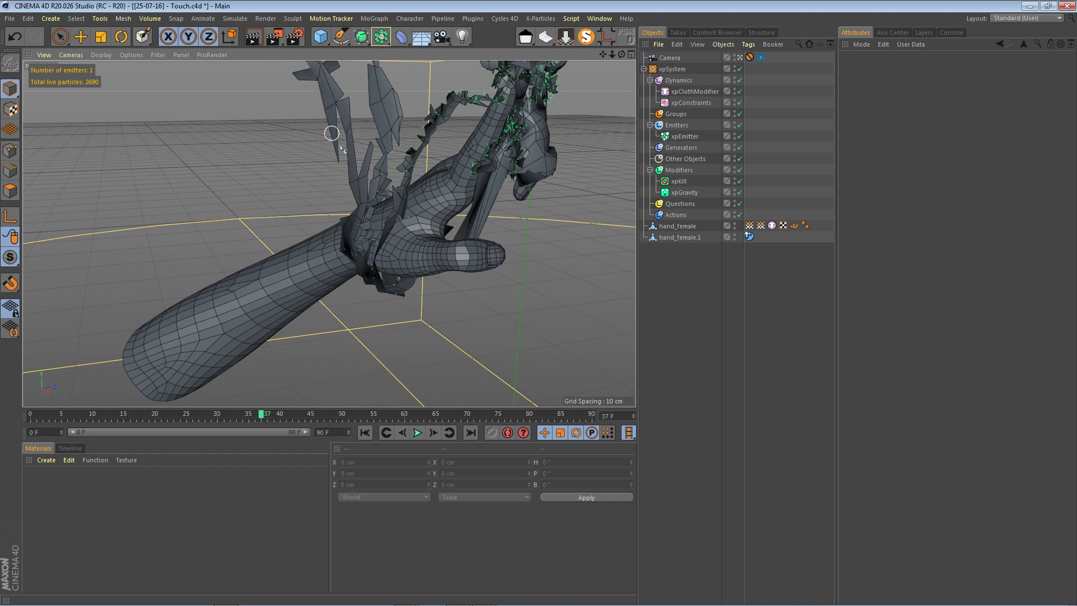
Add an X-Particles xpSurface cloth object to the scene
left_click(542, 18)
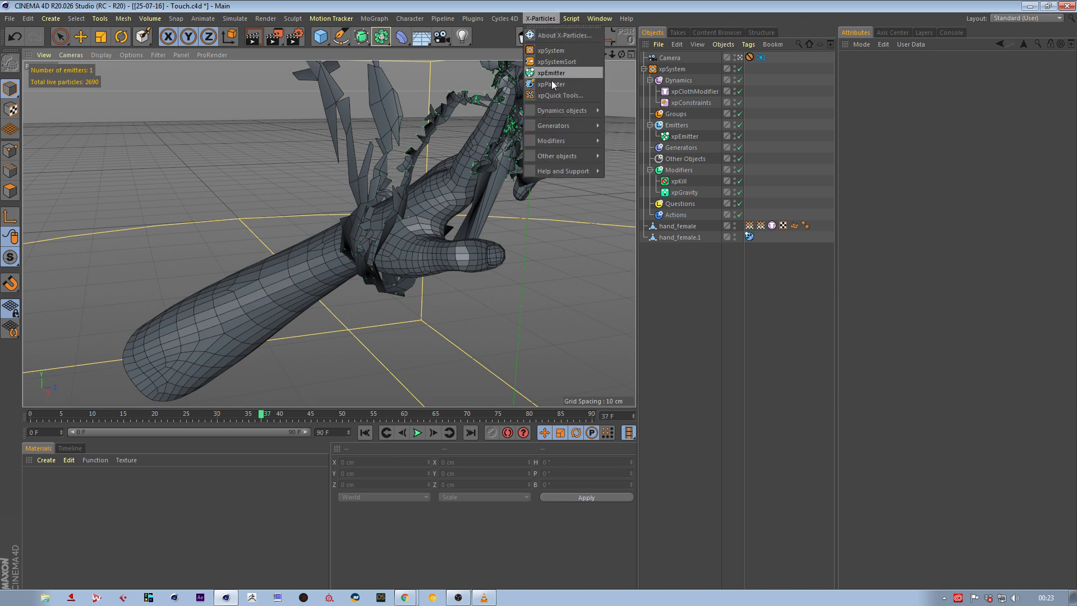
mouse_move(559, 111)
mouse_move(633, 112)
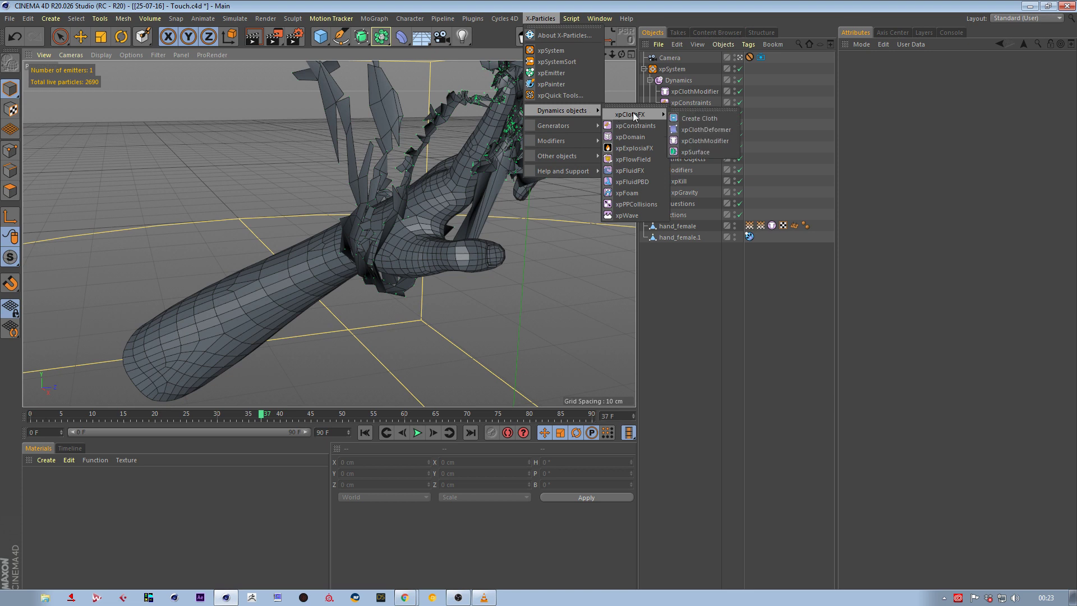
left_click(705, 151)
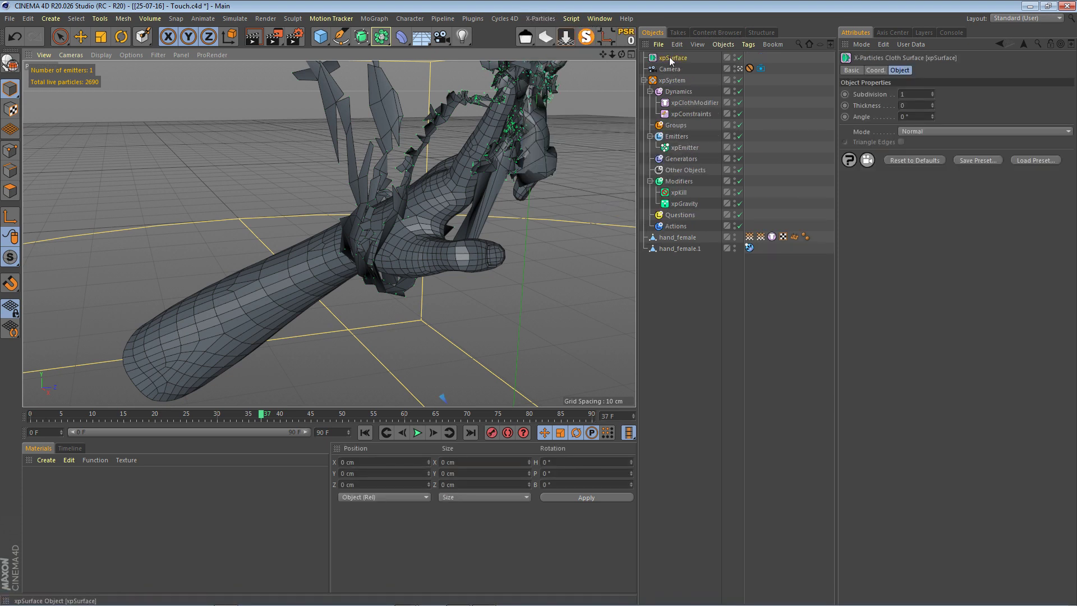
Move xpSurface to the end of the object hierarchy and make the hand_female mesh its child
left_click_drag(671, 58, 683, 270)
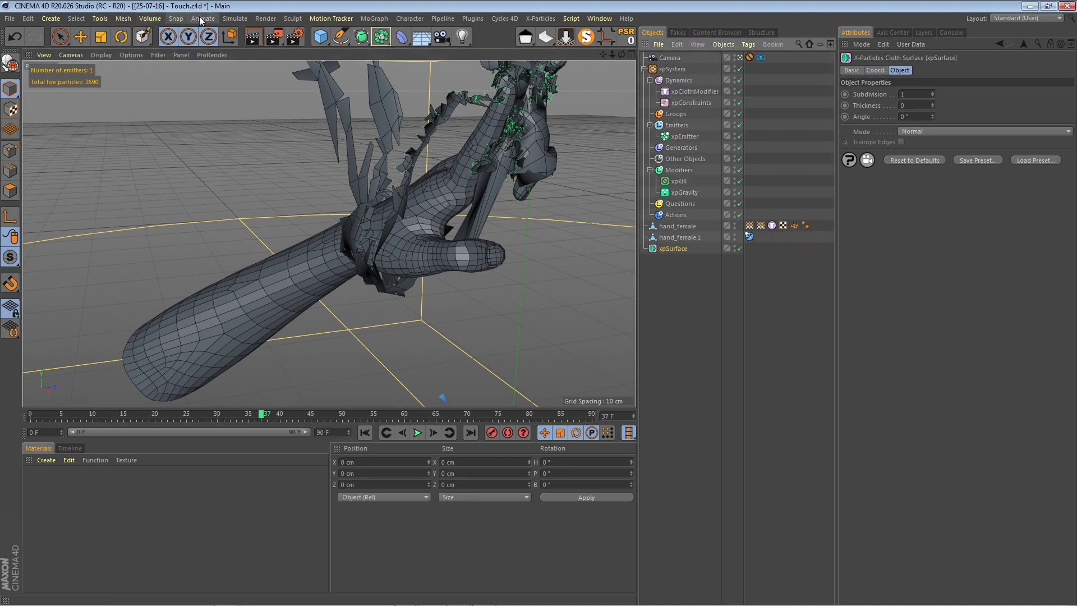
left_click(236, 21)
mouse_move(233, 35)
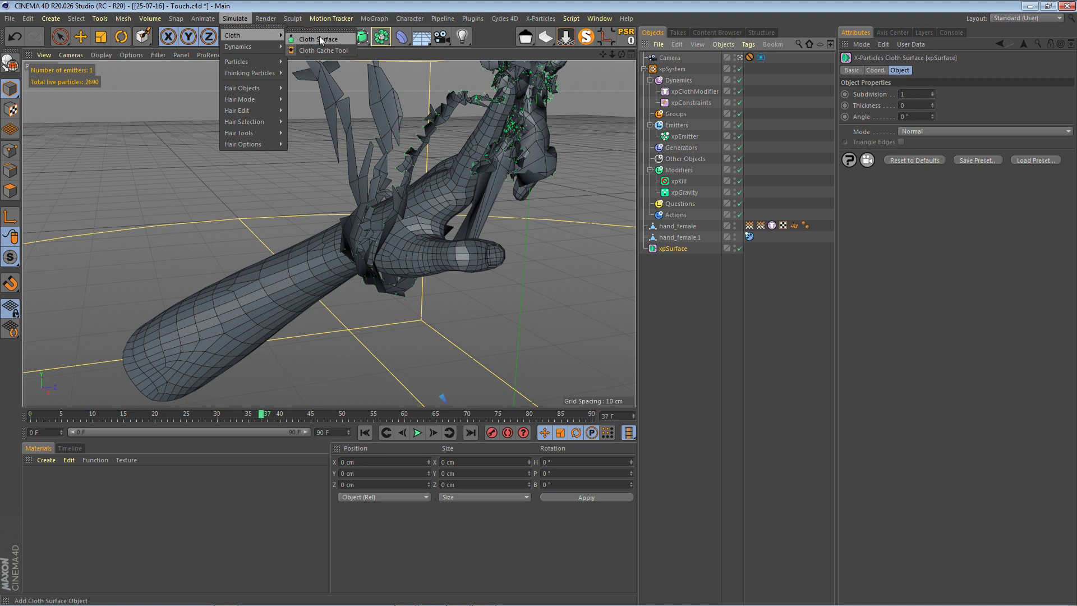
left_click(685, 283)
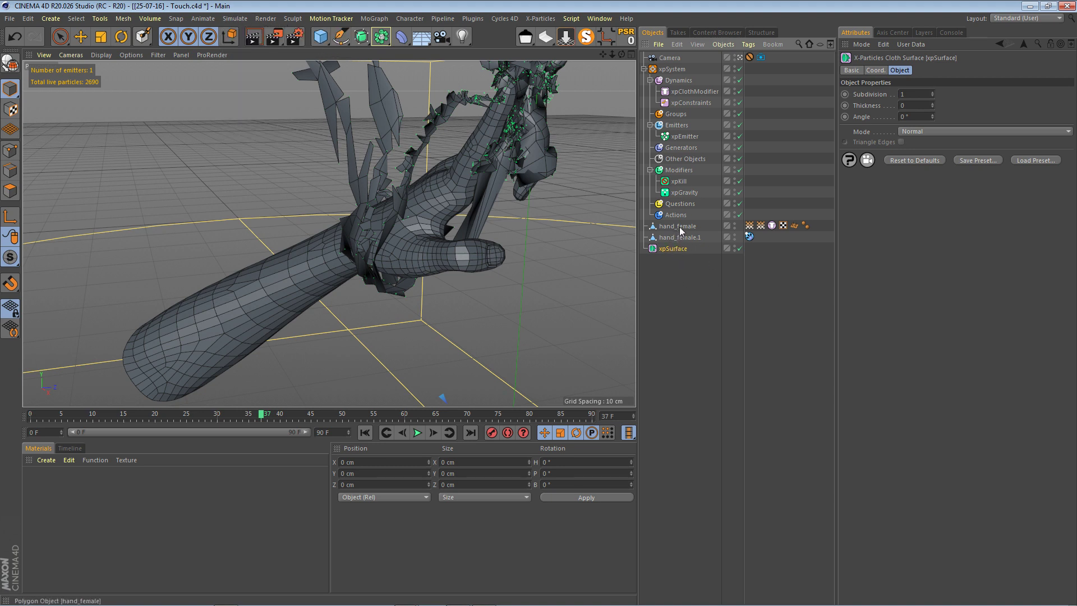
left_click_drag(687, 235, 677, 250)
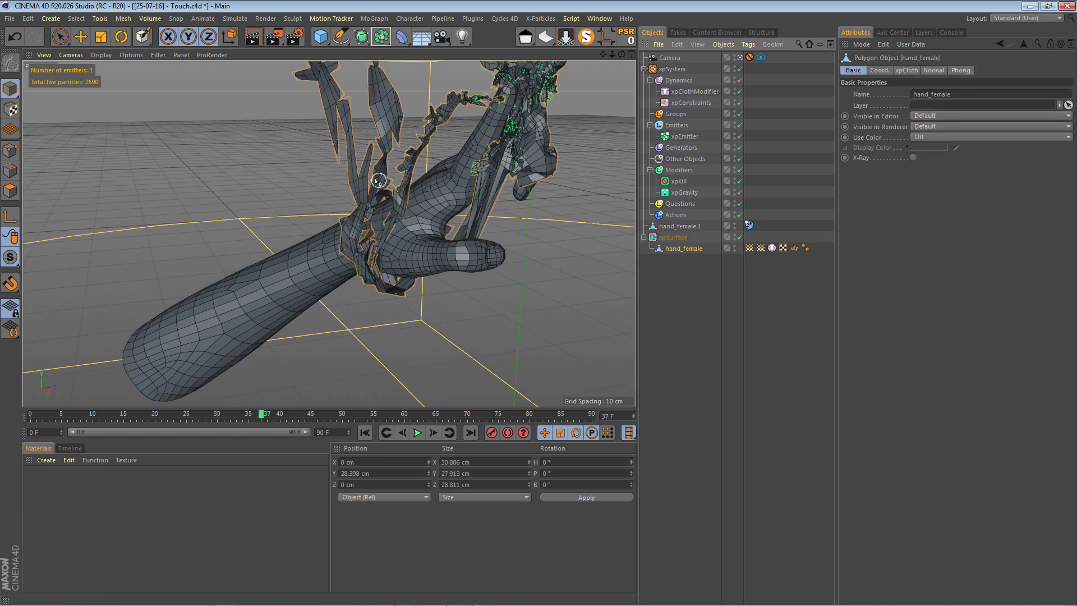
Set the Subdivision of the xpSurface cloth surface to 2
left_click(680, 238)
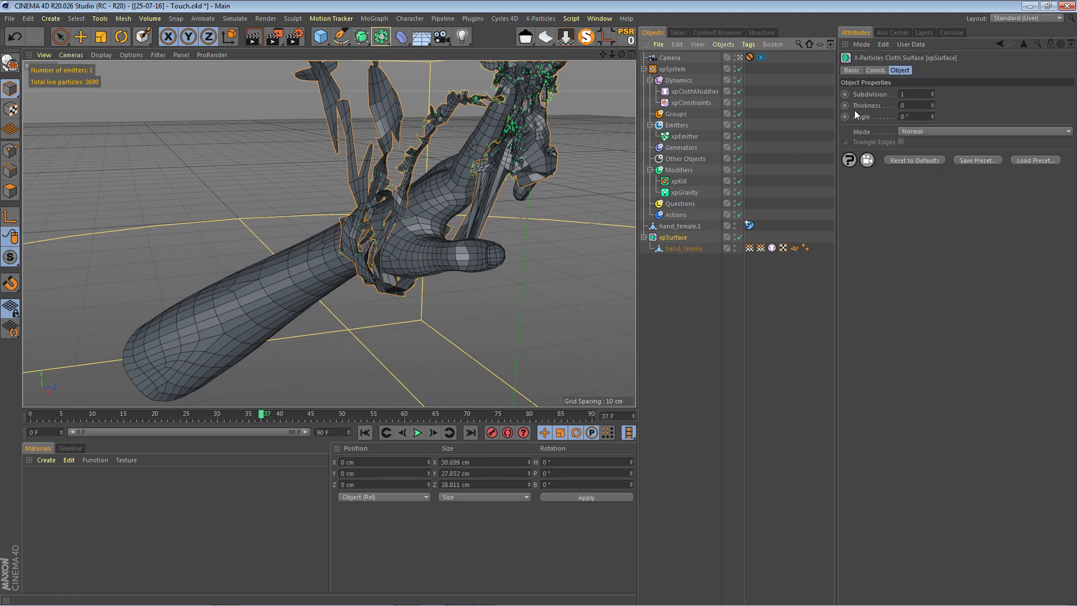
left_click(930, 92)
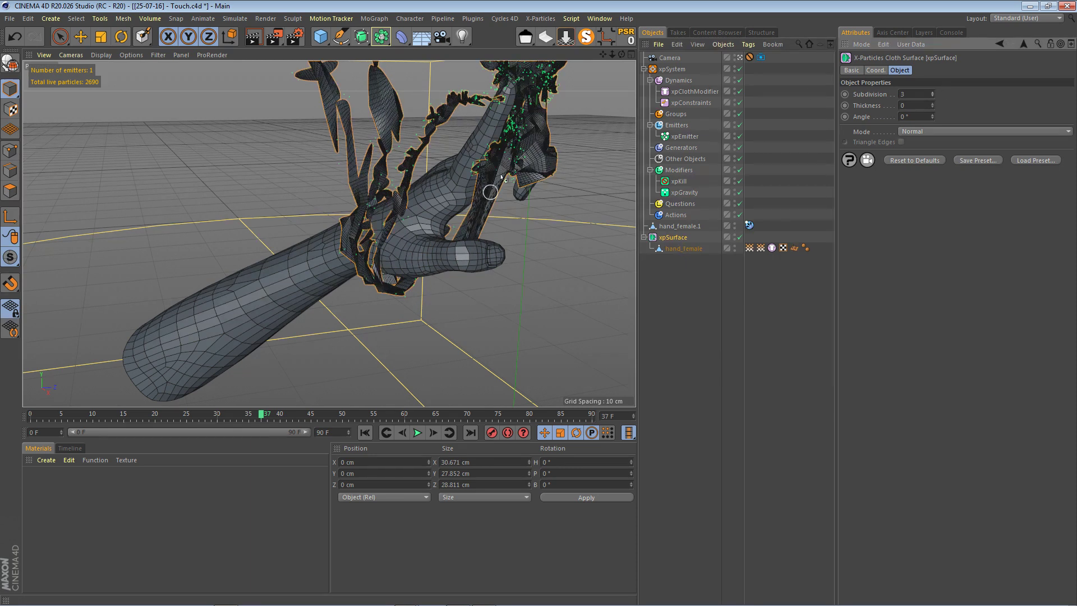
left_click(931, 96)
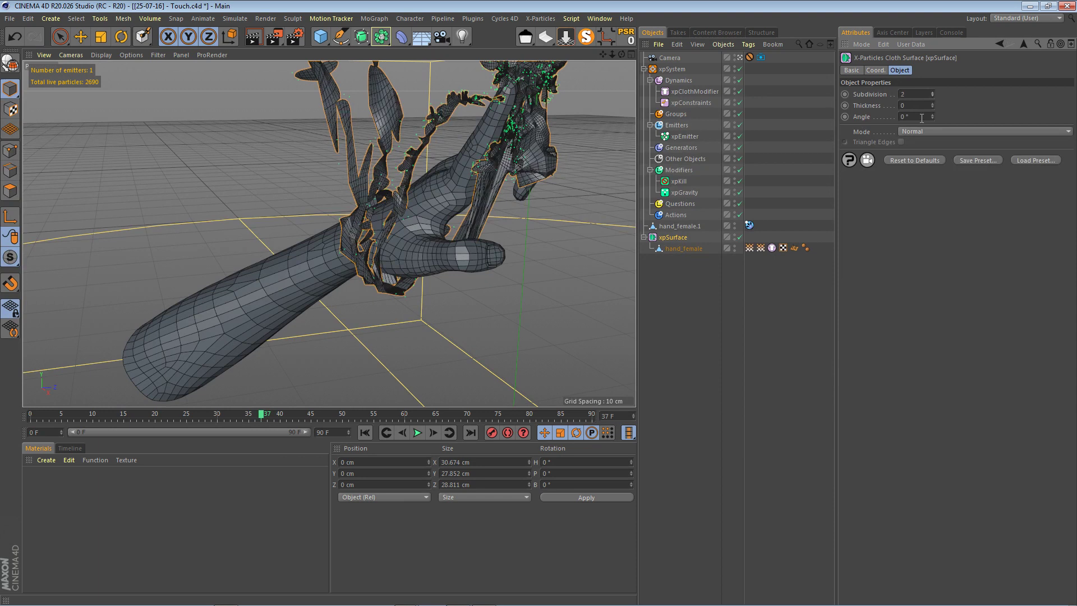
Try thickness values of 1 and 0.2 on the xpSurface and examine the thickened cloth up close
left_click(933, 104)
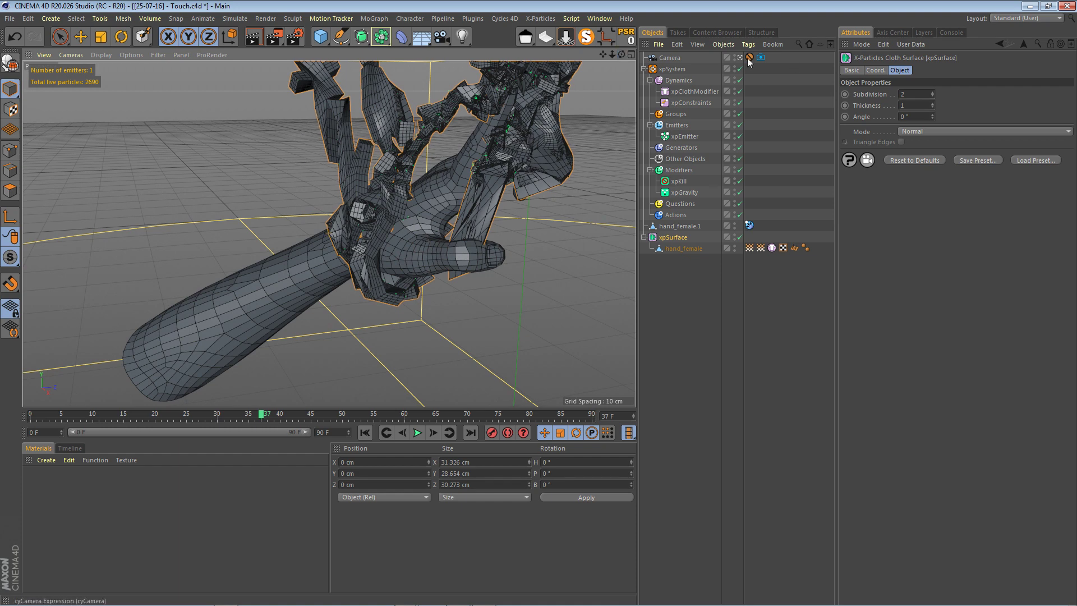
left_click_drag(329, 131, 315, 223, "alt")
right_click_drag(319, 222, 498, 183, "alt")
left_click(909, 105)
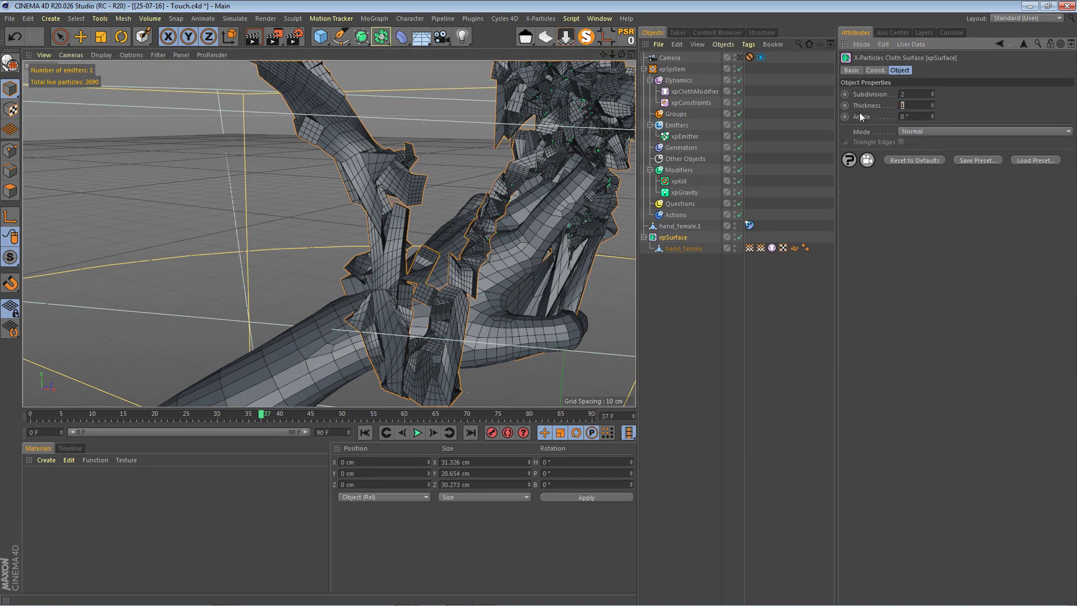
type("0.2")
key("Return")
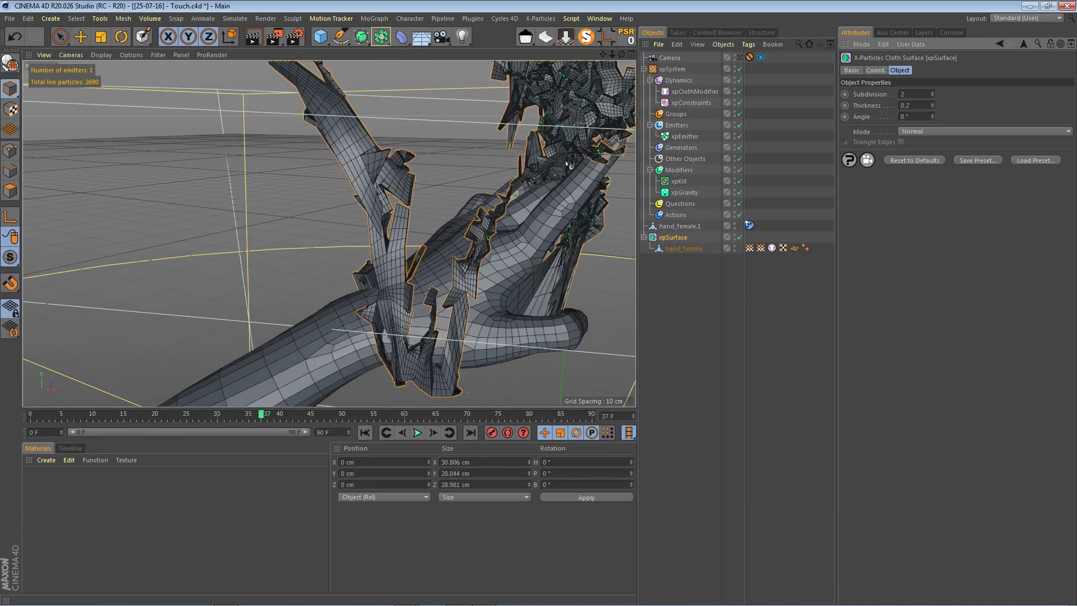
scroll(382, 186, "up", 1)
scroll(404, 187, "up", 1)
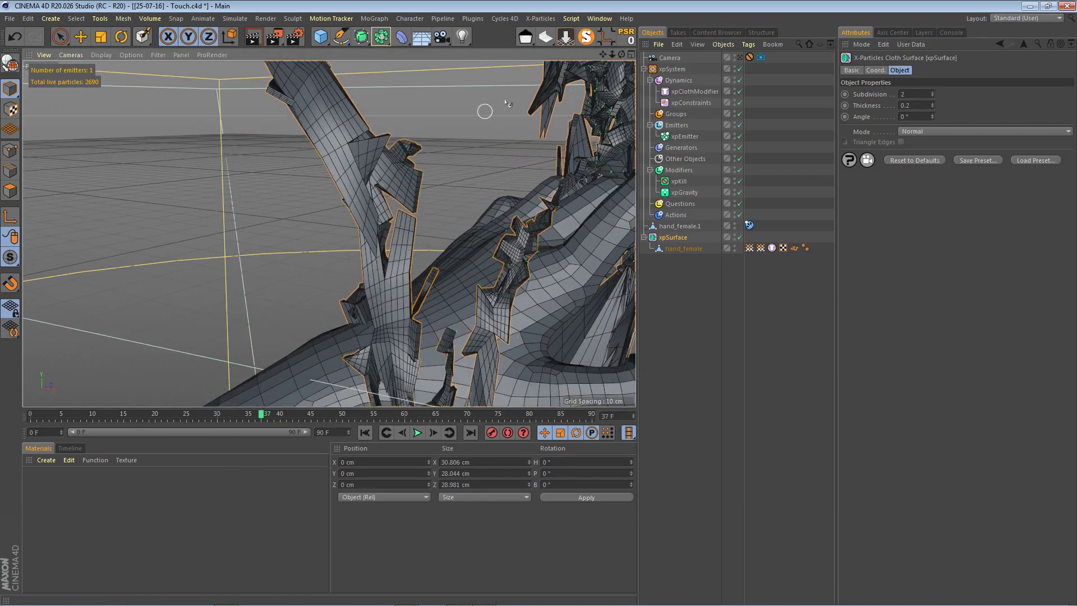
mouse_move(621, 55)
left_mouse_down()
mouse_move(622, 124)
mouse_move(625, 84)
mouse_move(611, 89)
mouse_move(597, 65)
mouse_move(621, 54)
left_mouse_up()
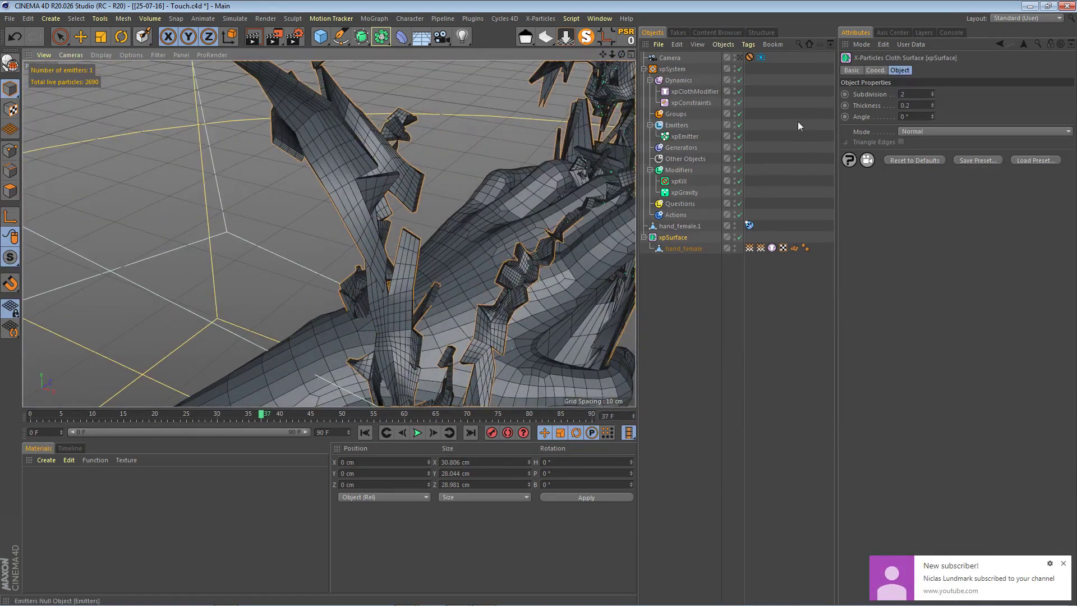
Set the thickness of the xpSurface to 0.1
left_click(918, 105)
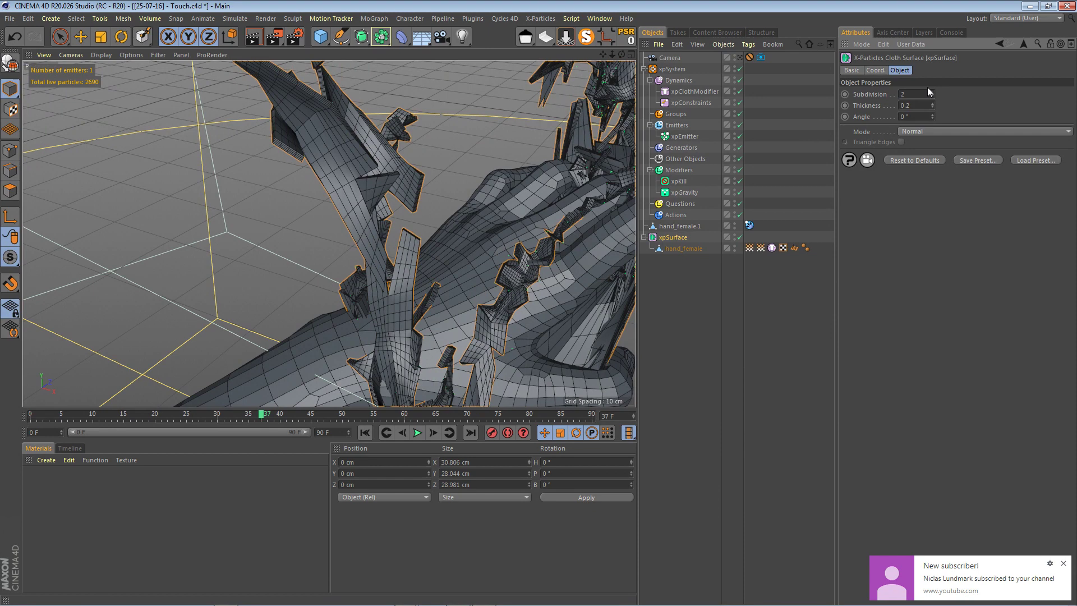
left_click(1061, 564)
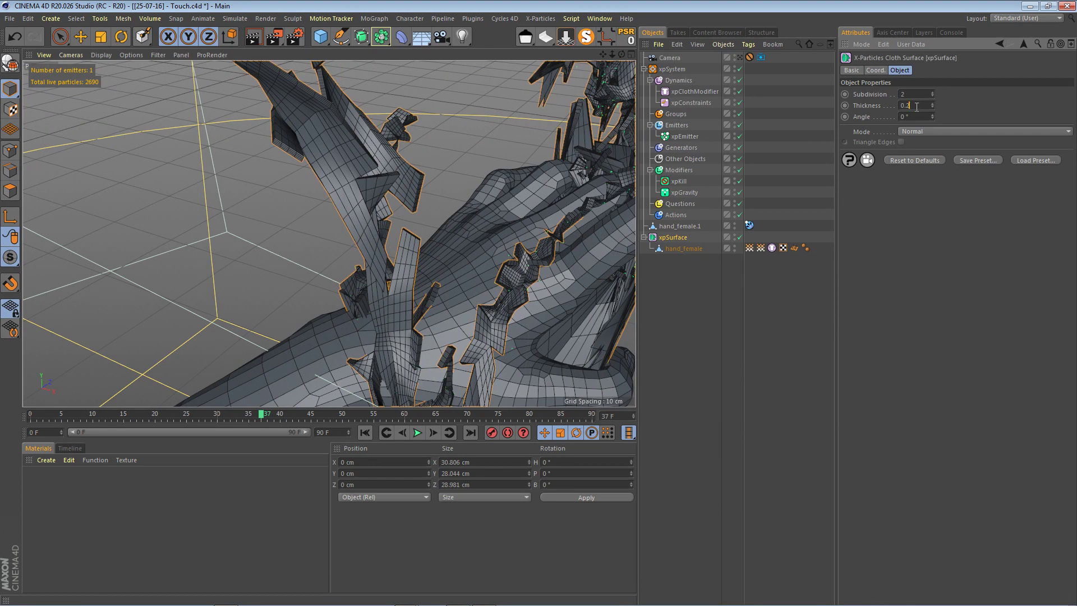
key("Return")
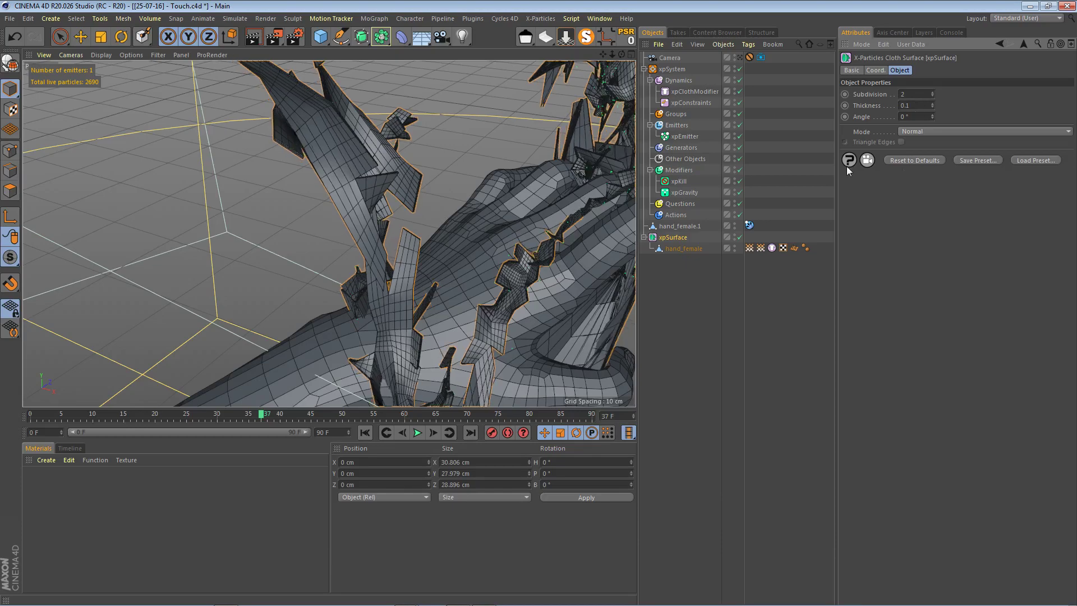
left_click_drag(620, 53, 620, 53)
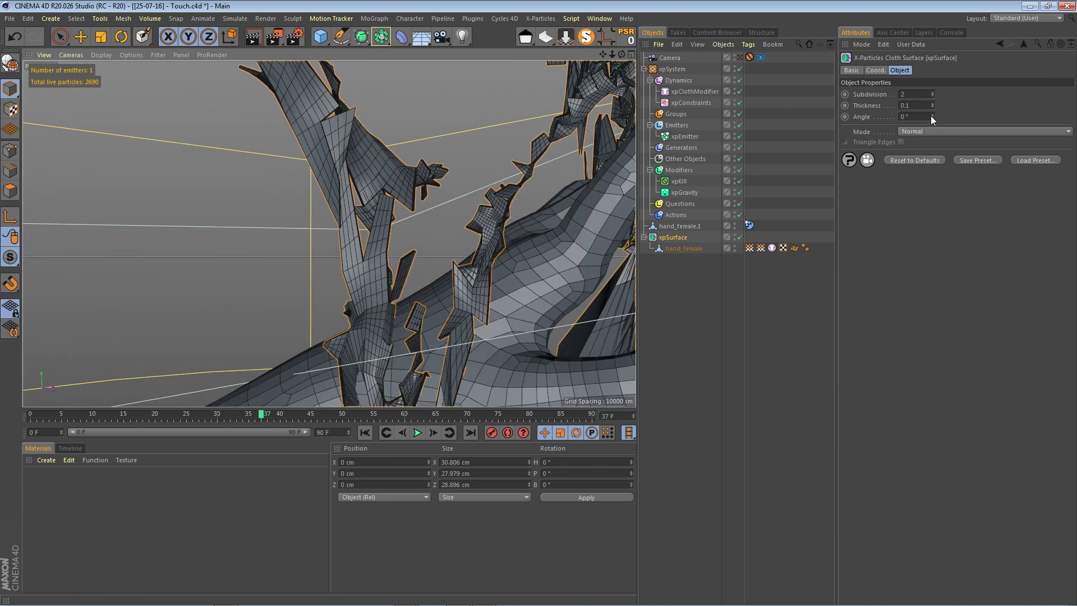
Set the xpSurface smoothing angle to 180° and inspect the torn cloth from another side
double_click(904, 116)
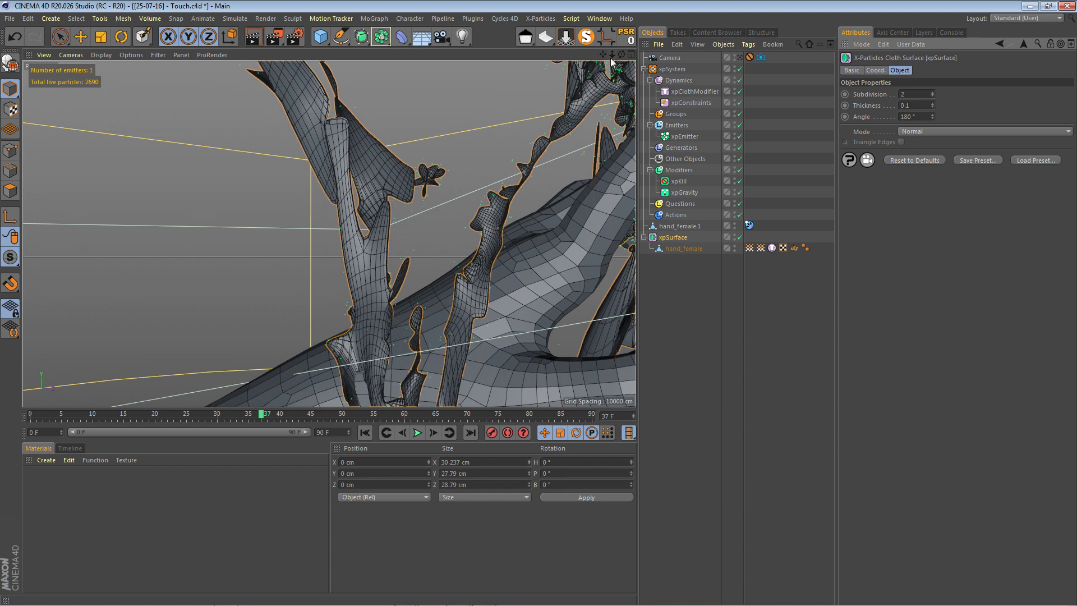
left_click_drag(610, 55, 579, 89)
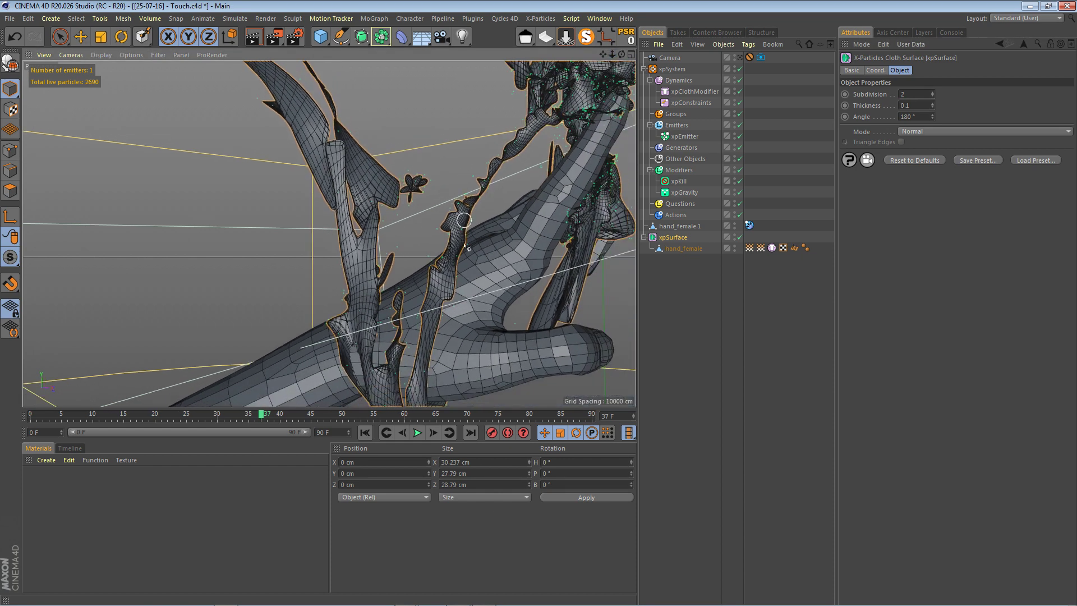
left_click_drag(621, 55, 595, 61)
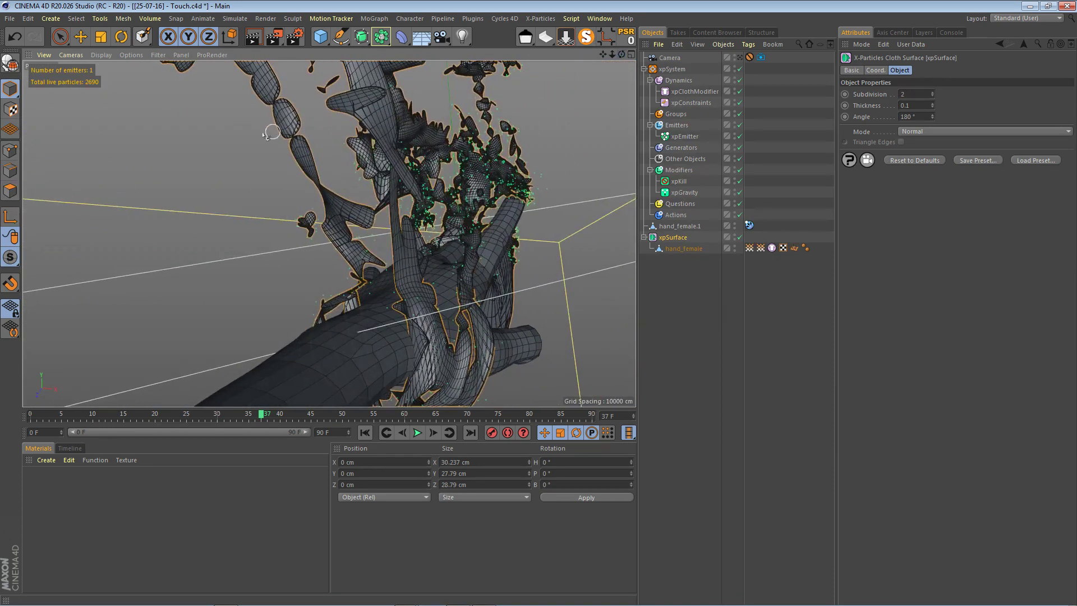
Try a subdivision of 3 on the xpSurface, and return it to 2
left_click(932, 96)
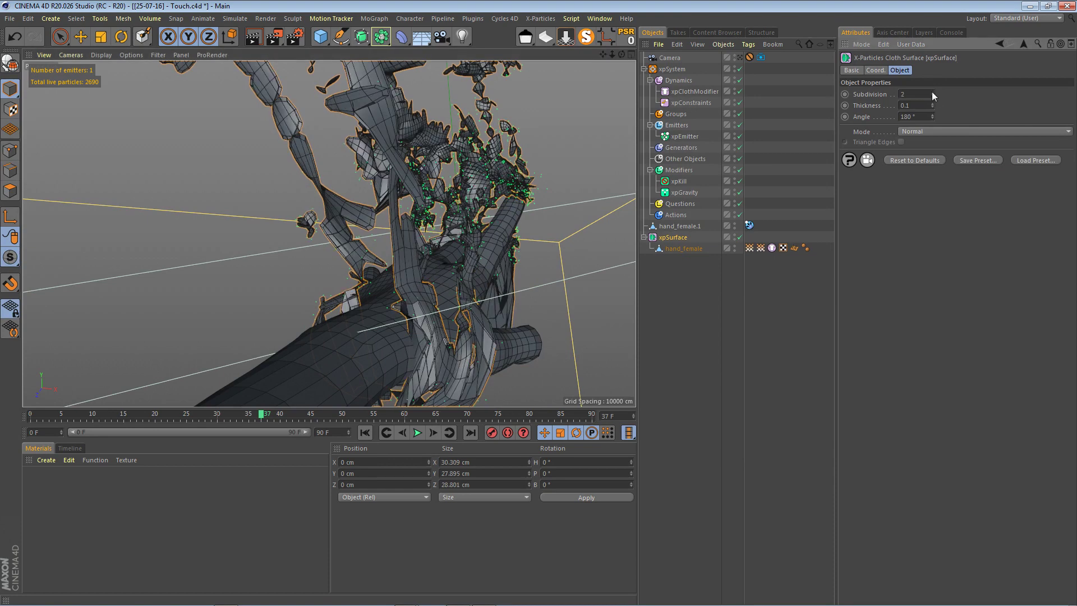
left_click(931, 93)
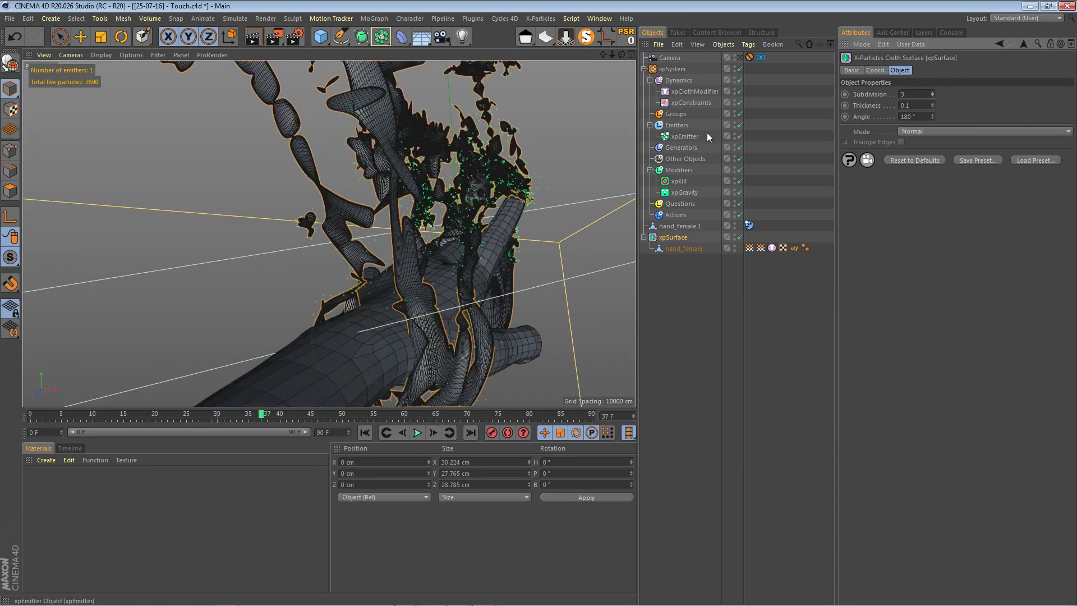
left_click(933, 96)
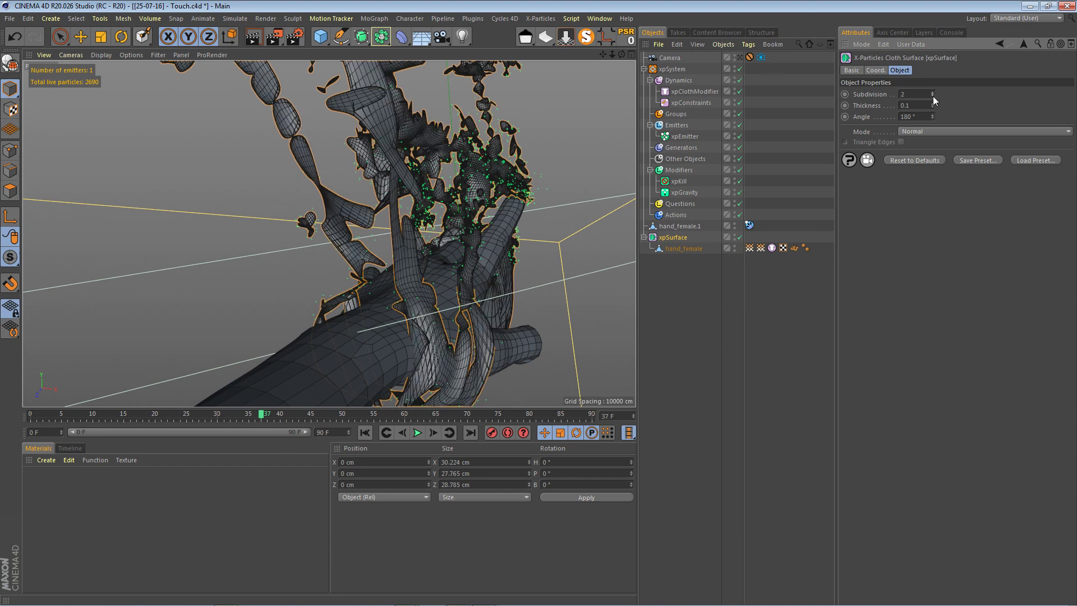
Compare the Remove Single Polys and Normal modes of the xpSurface on the torn cloth fragments
left_click(922, 133)
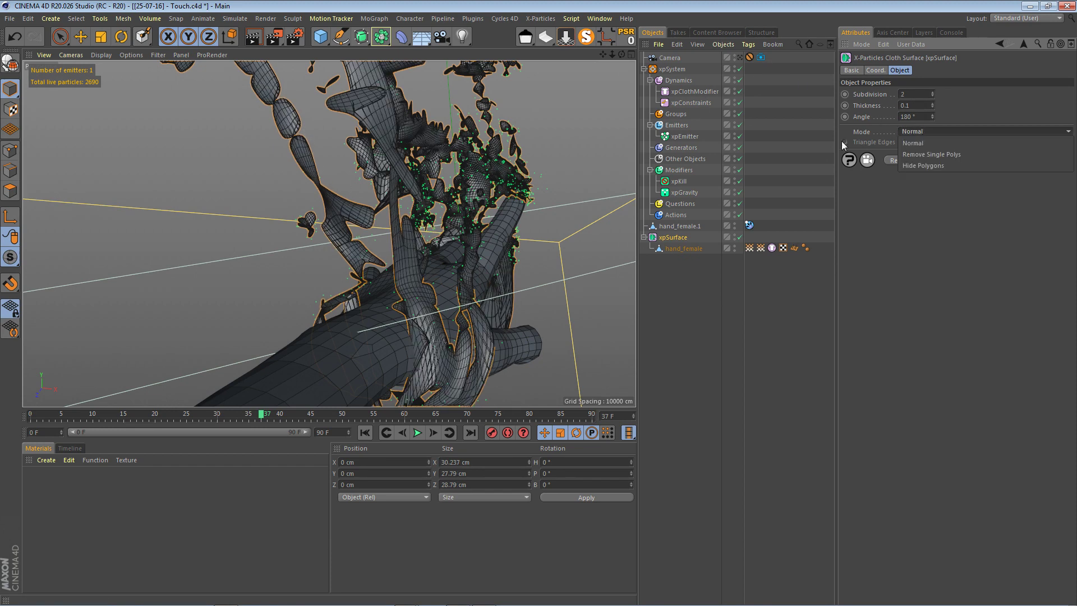
left_click(918, 153)
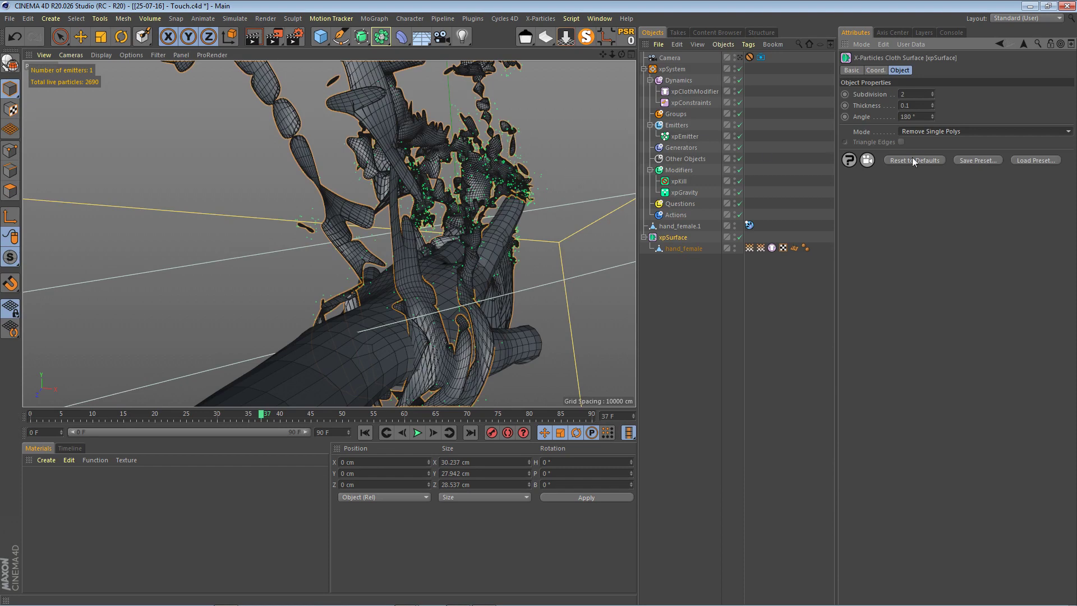
left_click(939, 129)
left_click(940, 143)
scroll(473, 144, "up", 3)
mouse_move(621, 54)
left_mouse_down()
mouse_move(645, 55)
mouse_move(600, 62)
mouse_move(591, 84)
left_mouse_up()
left_click(943, 130)
left_click(934, 156)
Set the xpSurface mode to Hide Polygons and review the torn cloth around the hand
left_click(938, 132)
left_click(939, 163)
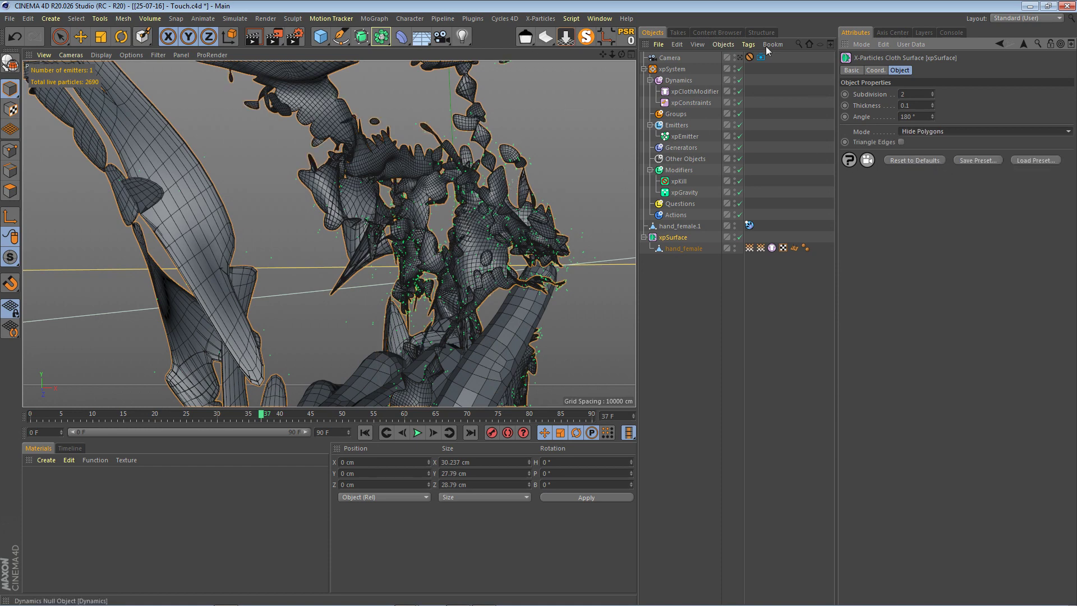
left_click_drag(613, 55, 556, 66)
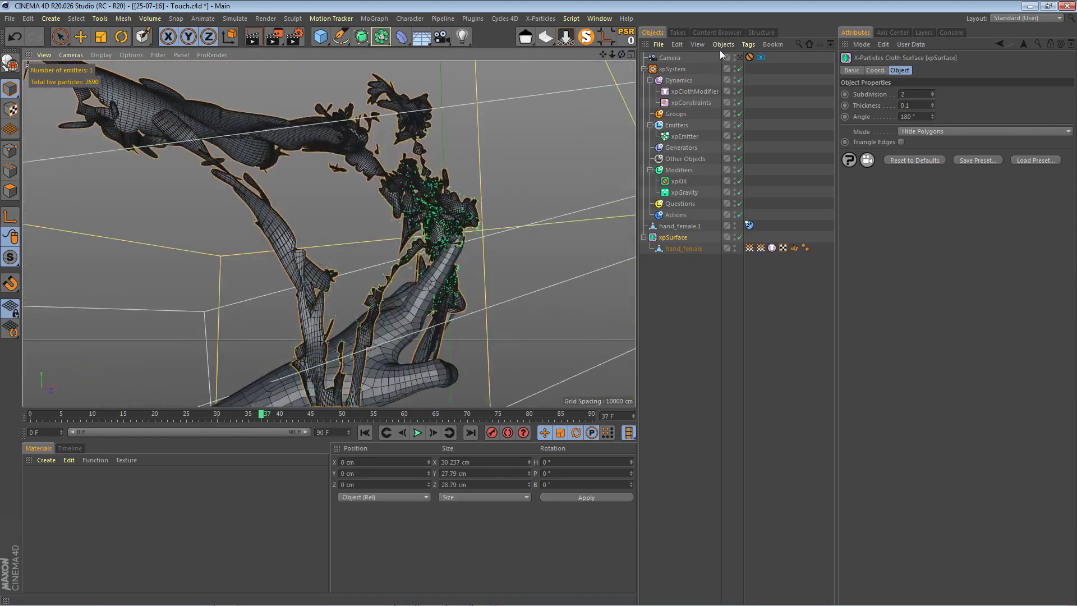
Play the cloth tearing simulation from the first frame through the scene camera, and rewind it to frame 0
left_click(739, 58)
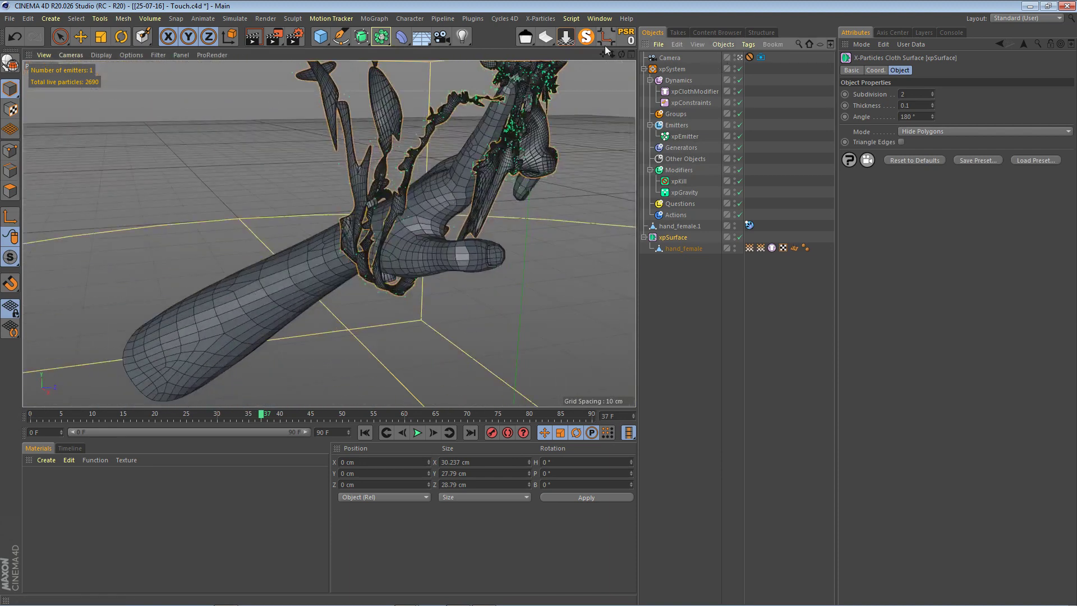
left_click(365, 432)
left_click(417, 433)
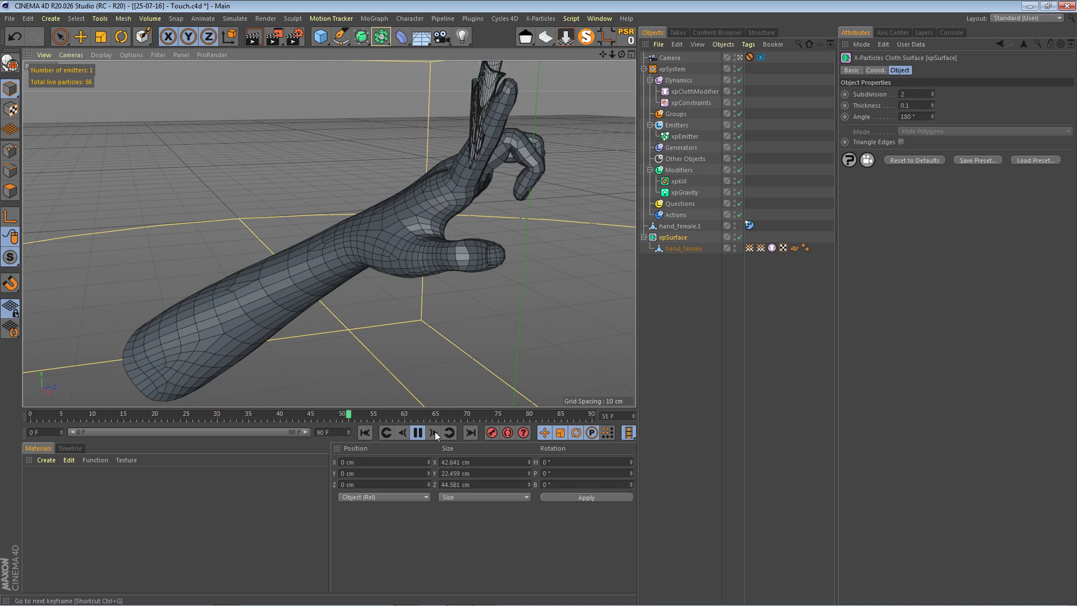
left_click(417, 432)
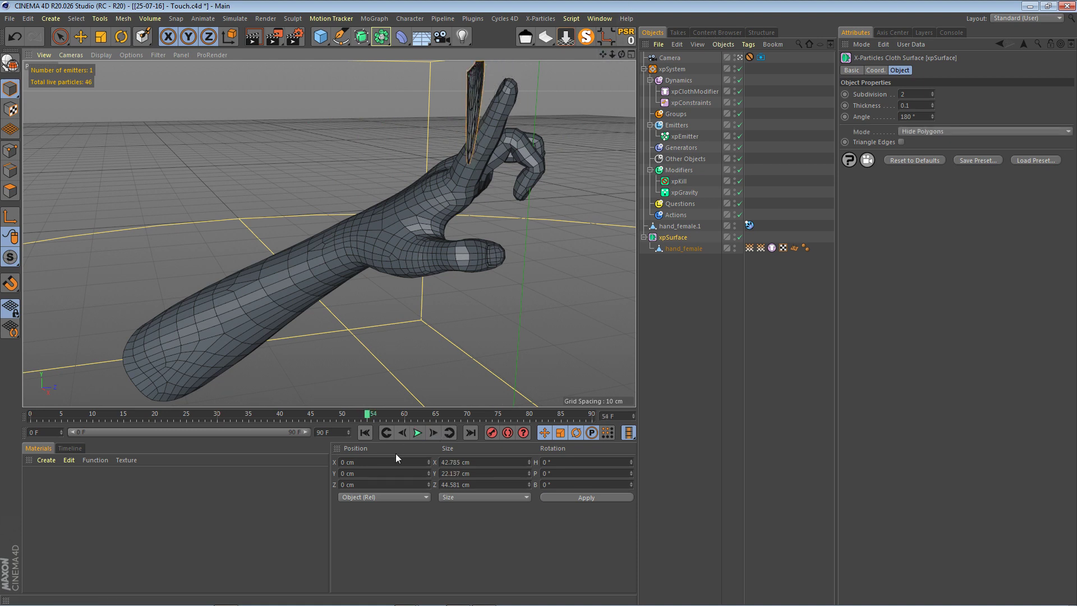
left_click(365, 432)
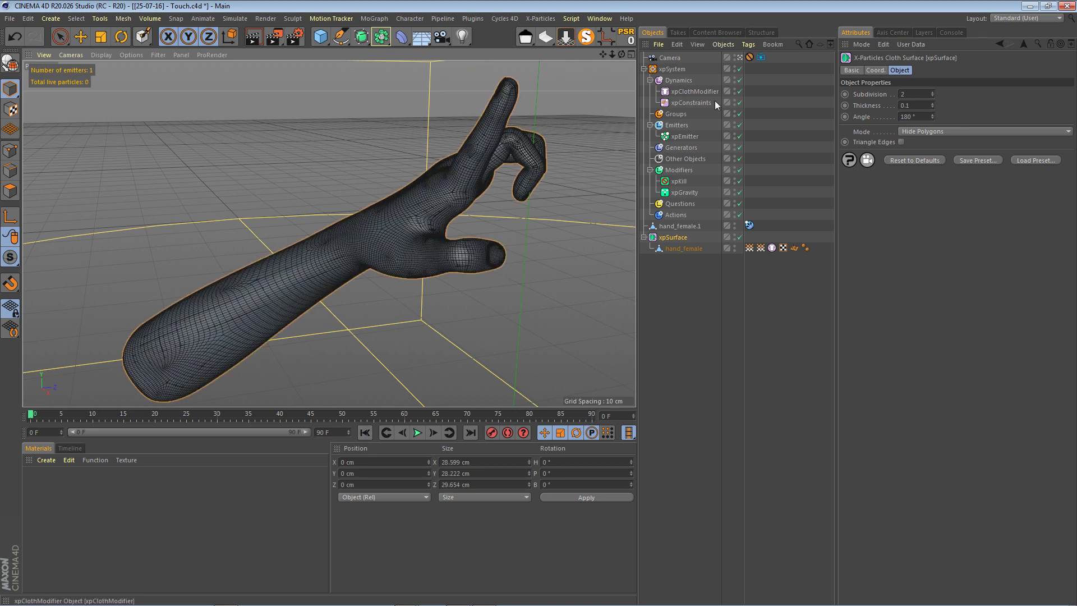
Show the vertex map on hand_female by hiding hand_female.1 and disabling xpSurface, and examine it outside the scene camera
left_click(749, 247)
left_click(688, 252)
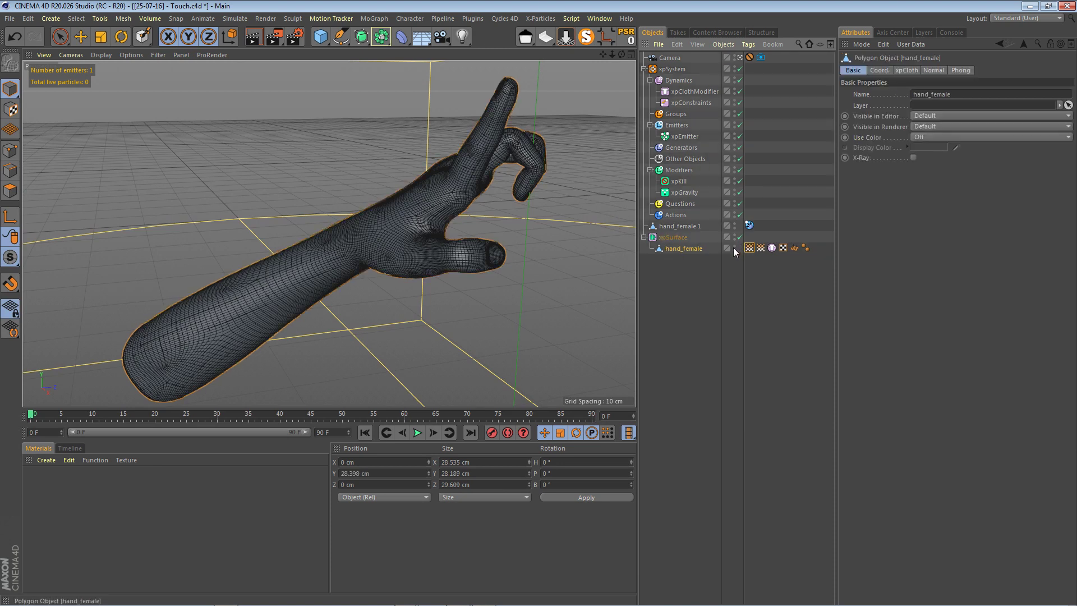
left_click(735, 224)
left_click(740, 238)
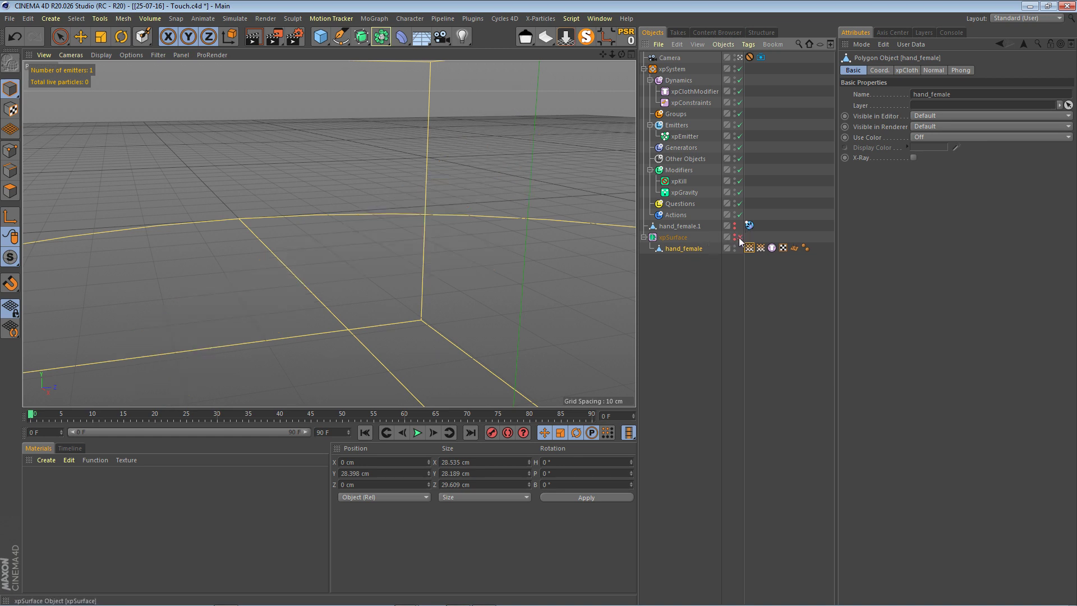
left_click(734, 238)
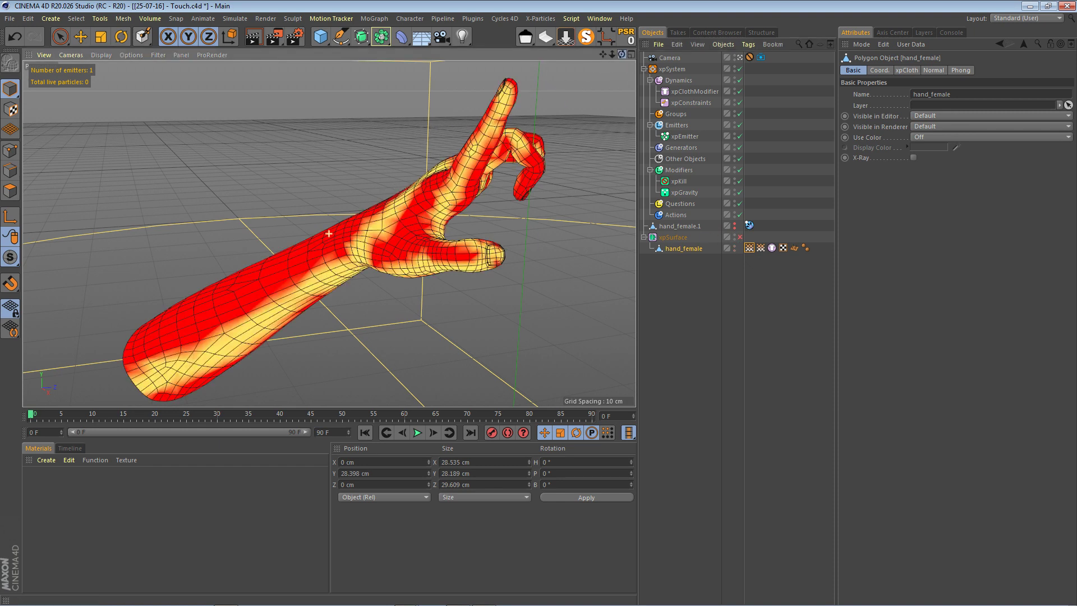
left_click(740, 58)
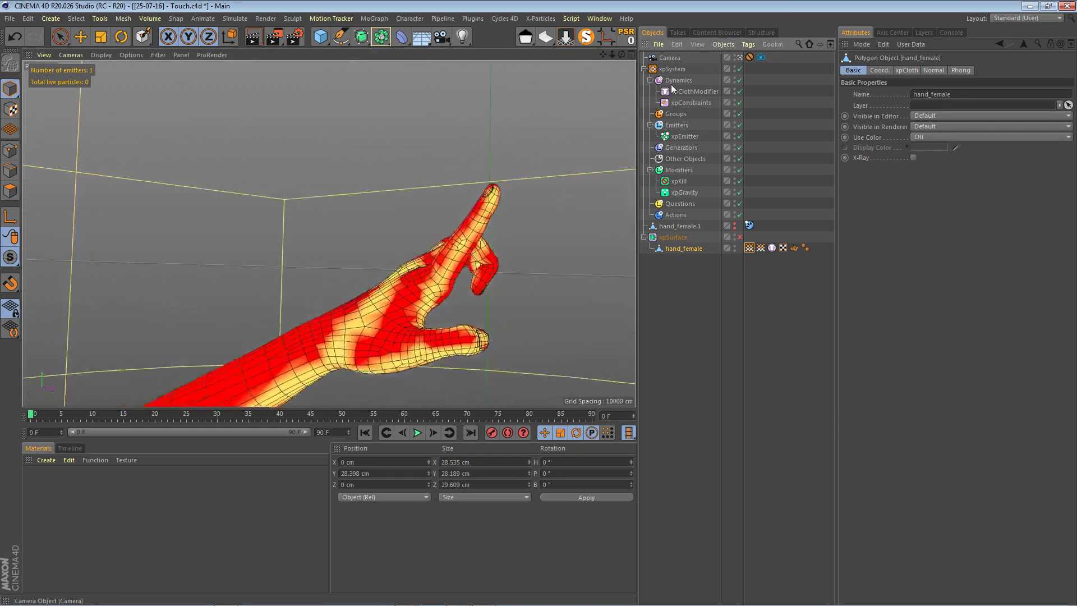
left_click_drag(602, 55, 328, 233)
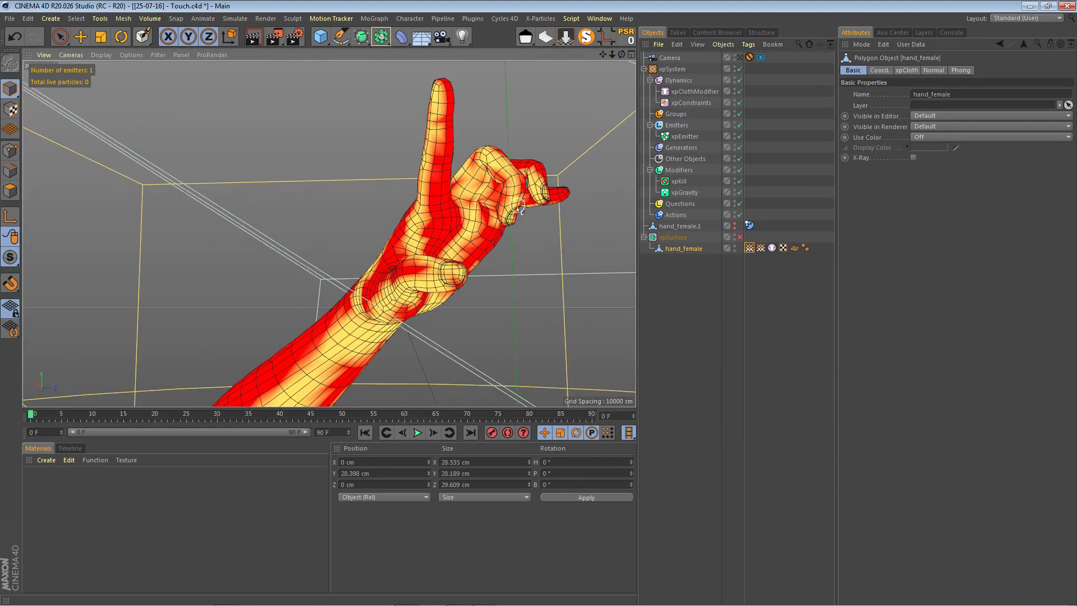
Examine the vertex map on hand_female from all around, covering the palm, fingers, thumb, back of the hand and forearm
left_click_drag(621, 54, 430, 165)
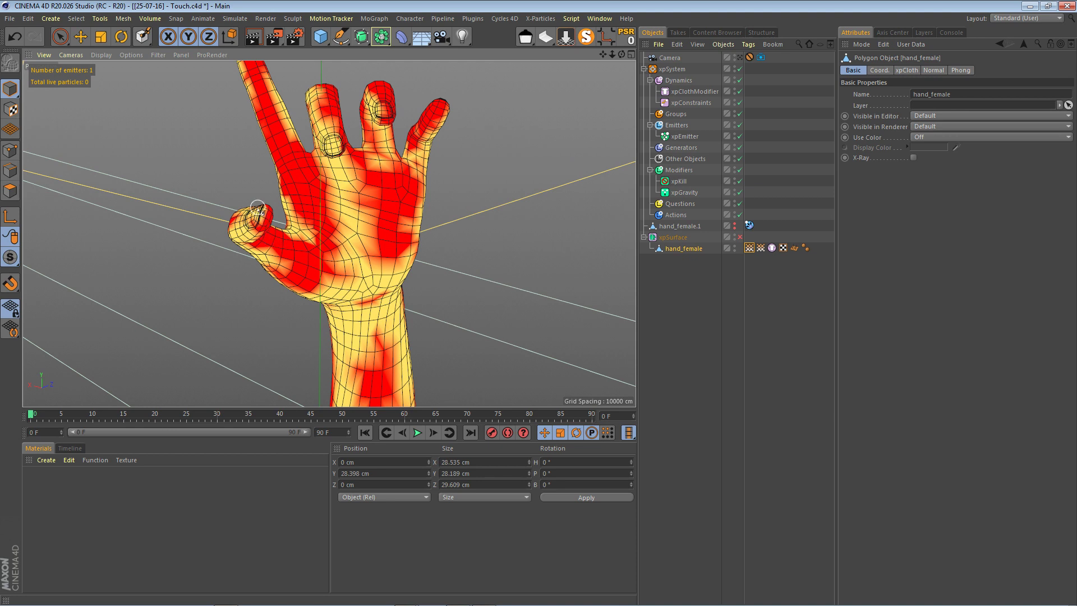
mouse_move(261, 80)
left_mouse_down()
mouse_move(306, 159)
mouse_move(275, 98)
mouse_move(272, 66)
left_mouse_up()
mouse_move(621, 54)
left_mouse_down()
mouse_move(625, 63)
mouse_move(592, 73)
mouse_move(572, 106)
mouse_move(577, 84)
left_mouse_up()
mouse_move(186, 295)
left_mouse_down()
mouse_move(193, 268)
mouse_move(216, 254)
mouse_move(240, 264)
mouse_move(193, 276)
mouse_move(192, 289)
left_mouse_up()
left_click_drag(621, 55, 695, 60)
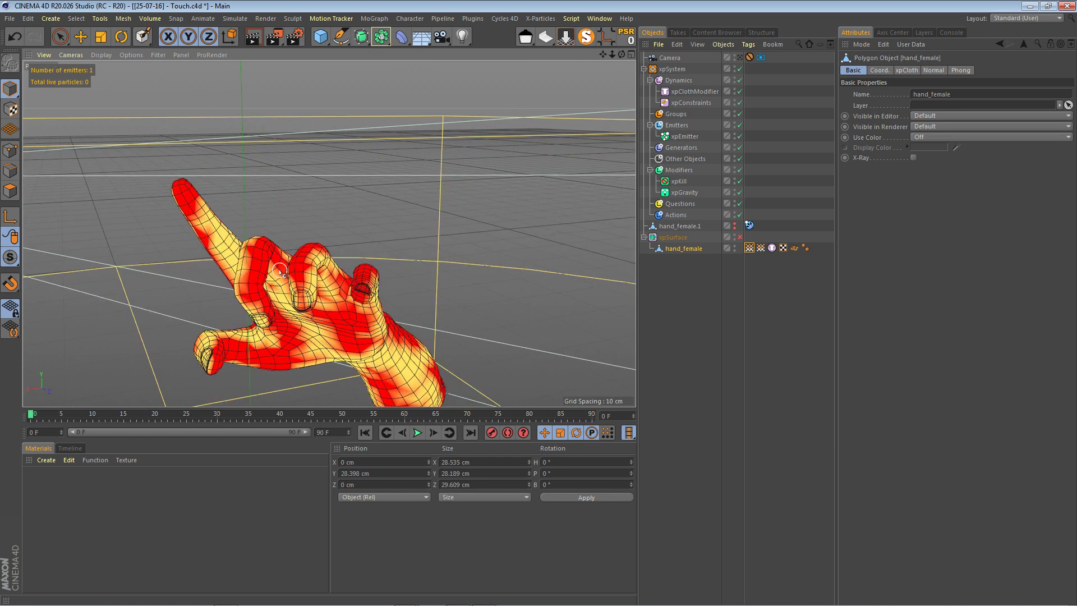
left_click_drag(270, 254, 265, 268)
left_click_drag(621, 55, 547, 318)
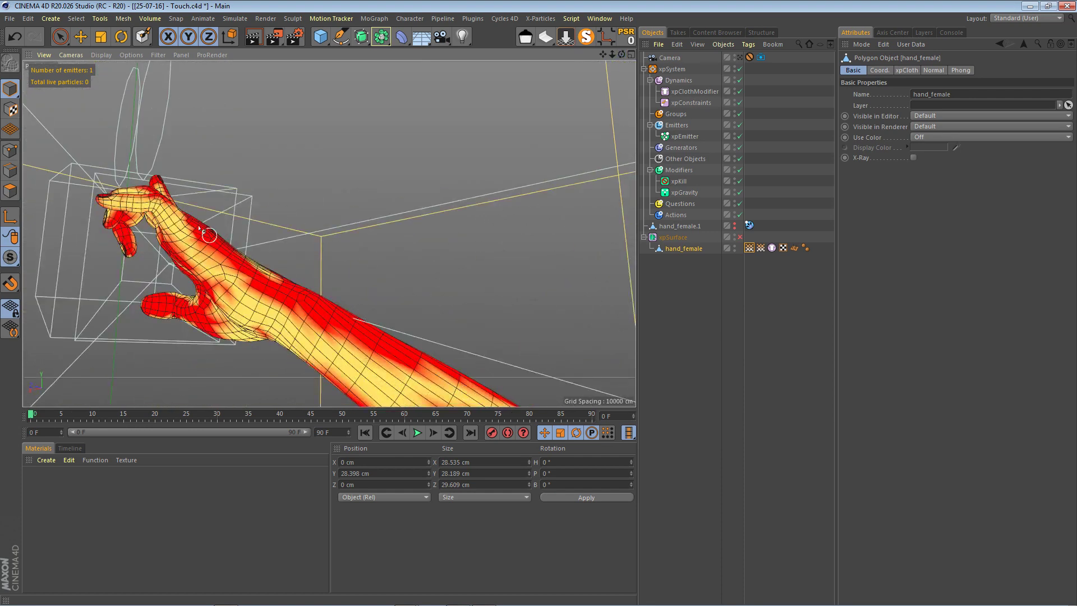
left_click_drag(621, 54, 203, 263)
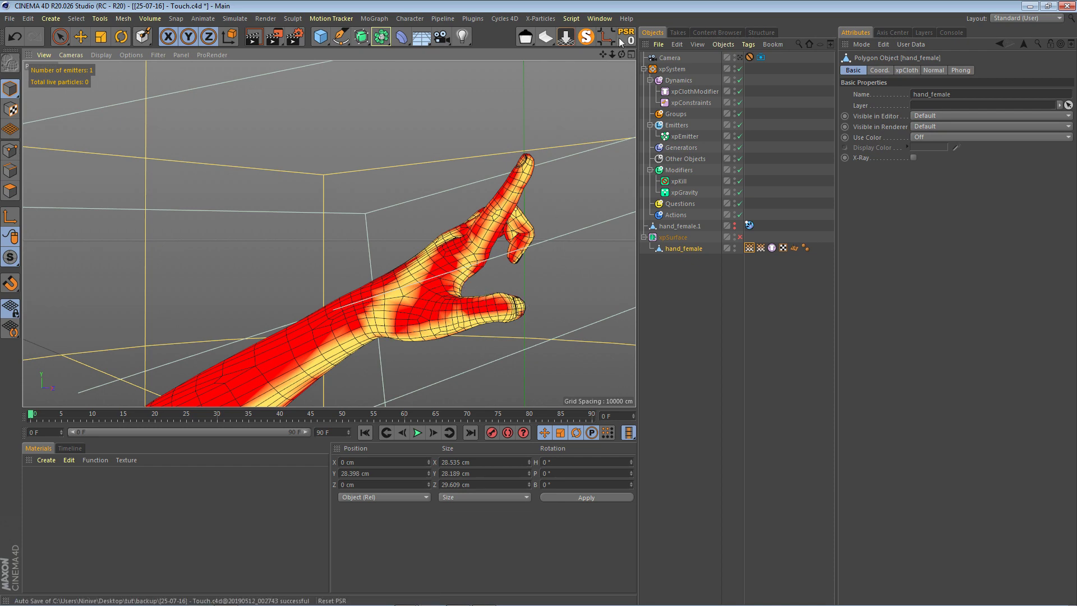
left_click_drag(612, 55, 555, 55)
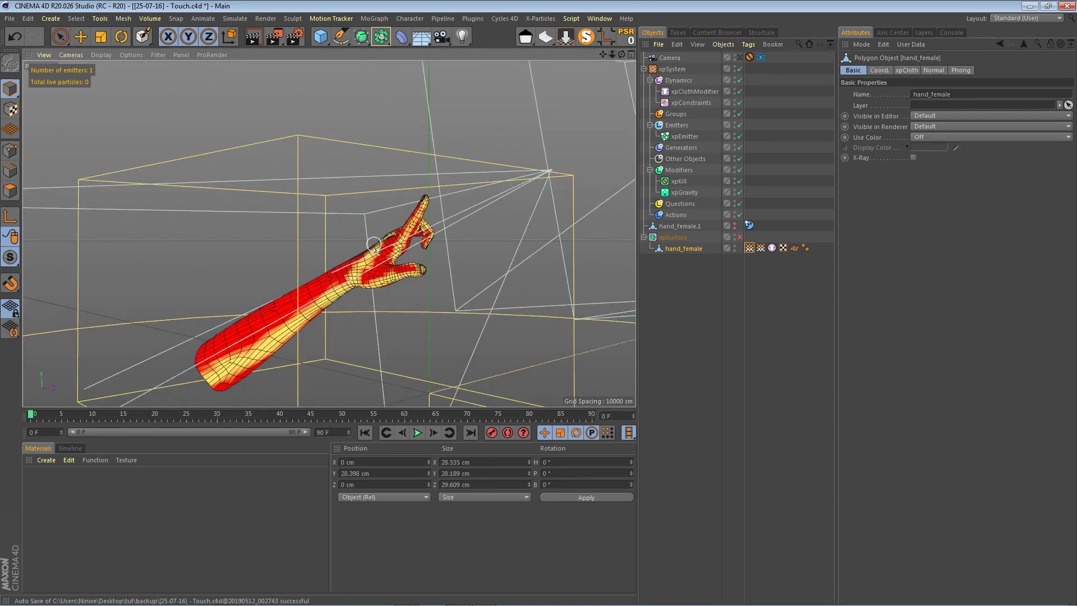
left_click_drag(621, 55, 566, 73)
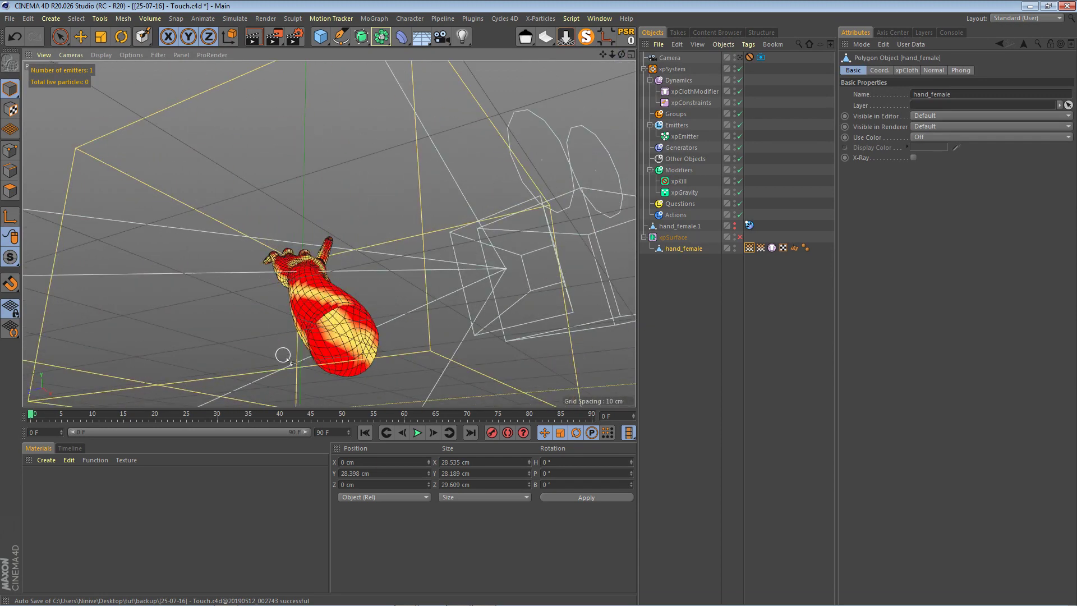
left_click_drag(621, 54, 473, 257)
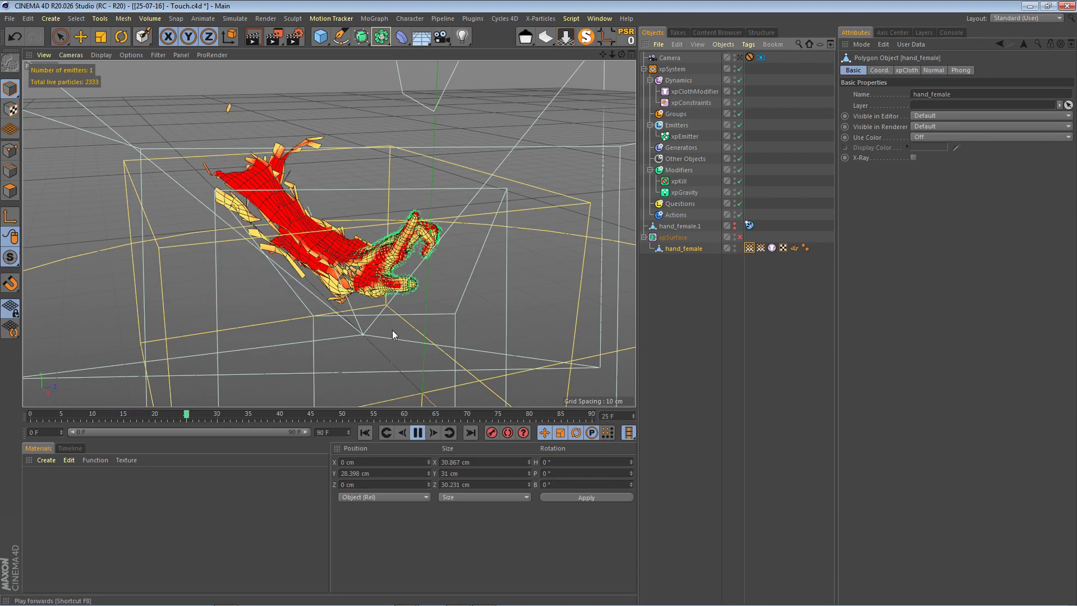
Show hand_female.1 beneath the colour-mapped cloth during simulation playback, and inspect the tearing close up at frame 32
scroll(404, 339, "up", 1)
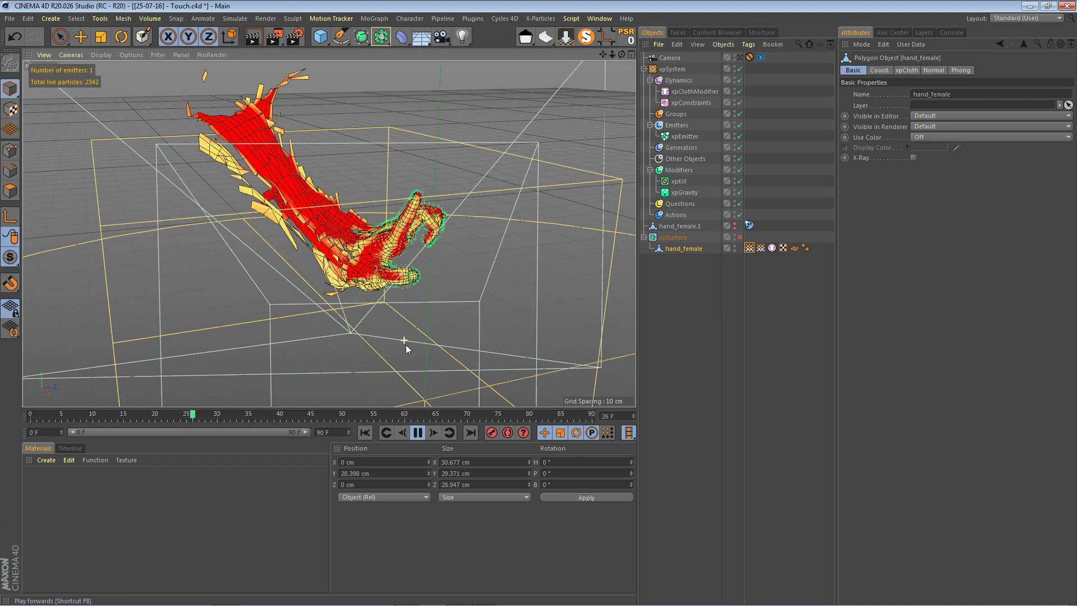
left_click(735, 227)
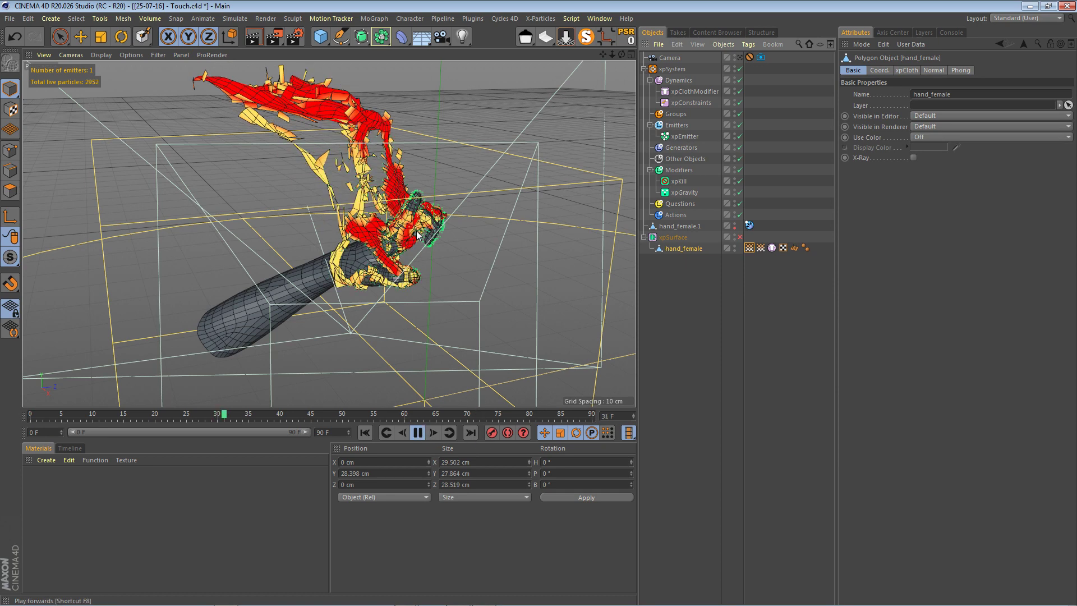
scroll(416, 236, "up", 5)
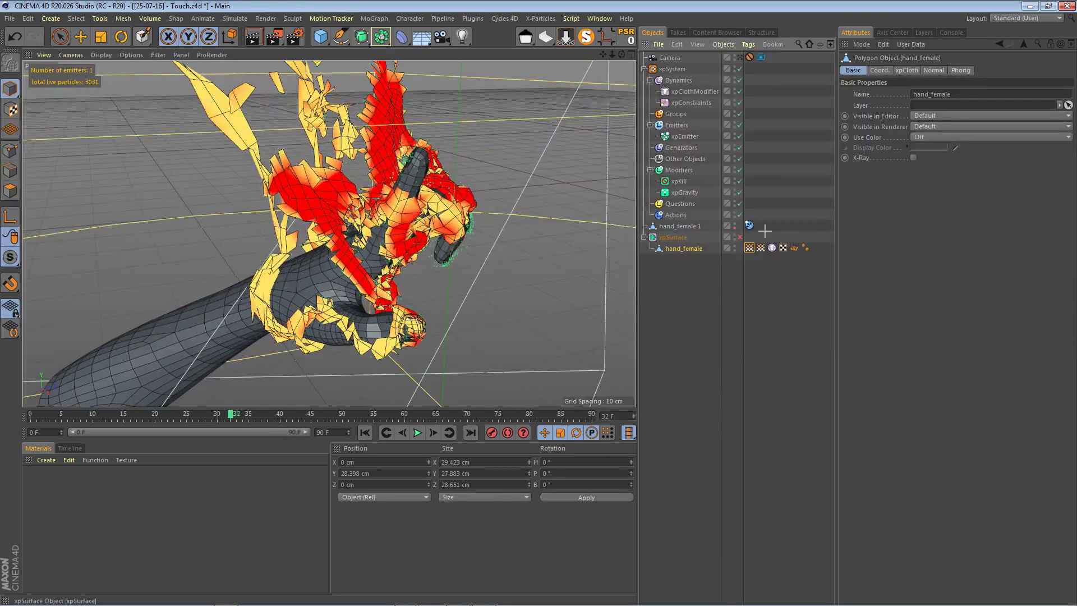
Inspect the torn strips around the fingers at frame 38, first with nothing selected and then with the tear vertex map displayed
left_click(696, 258)
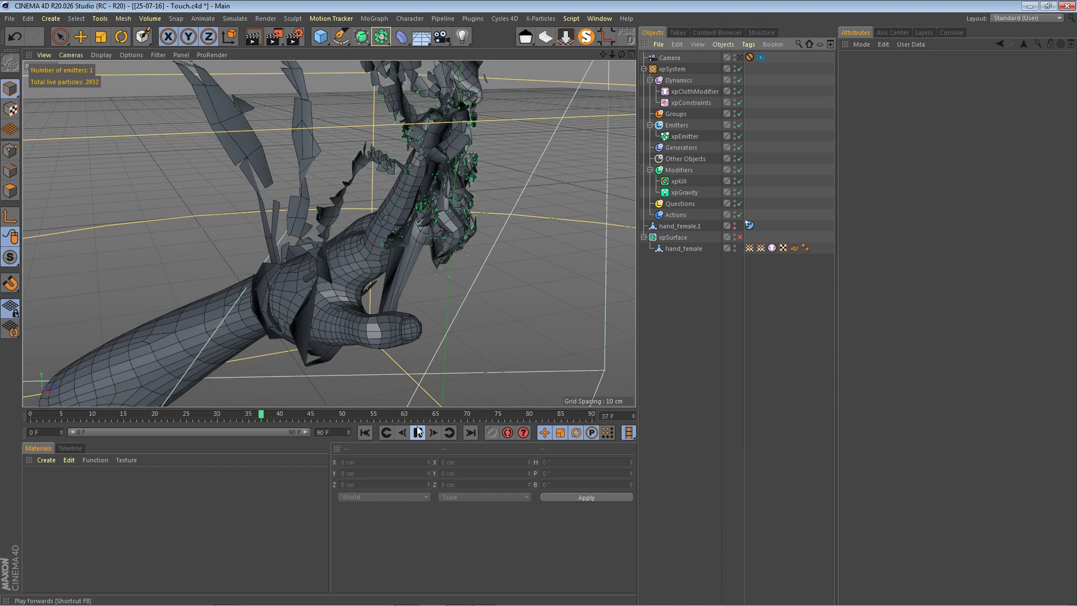
mouse_move(621, 55)
left_mouse_down()
mouse_move(779, 26)
mouse_move(764, 26)
mouse_move(821, 50)
mouse_move(880, 55)
mouse_move(942, 47)
mouse_move(962, 30)
mouse_move(743, 54)
mouse_move(754, 40)
left_mouse_up()
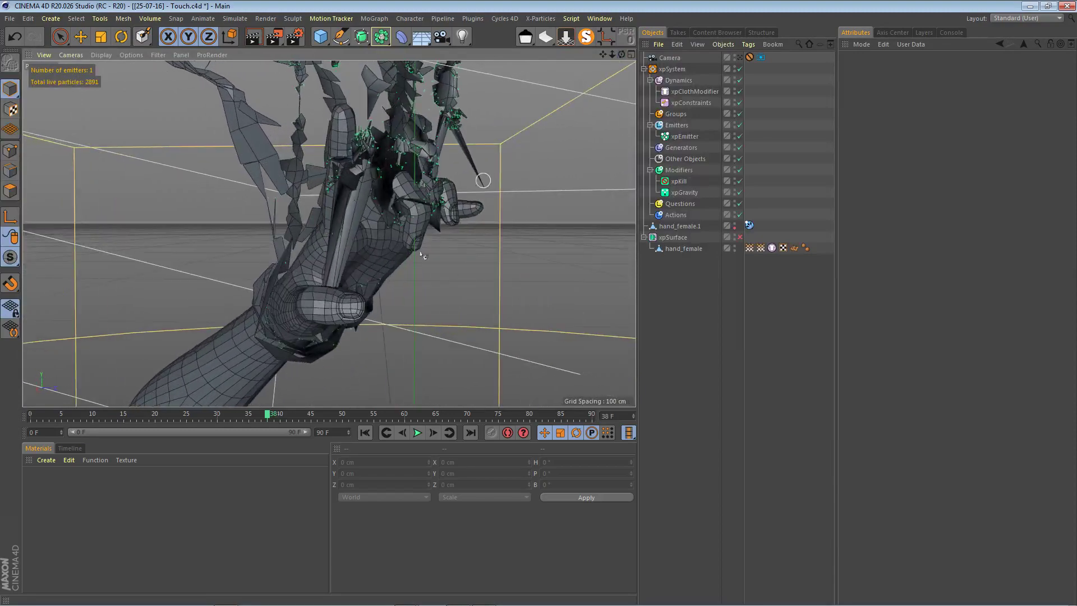
scroll(363, 210, "up", 1)
left_click_drag(621, 55, 594, 84)
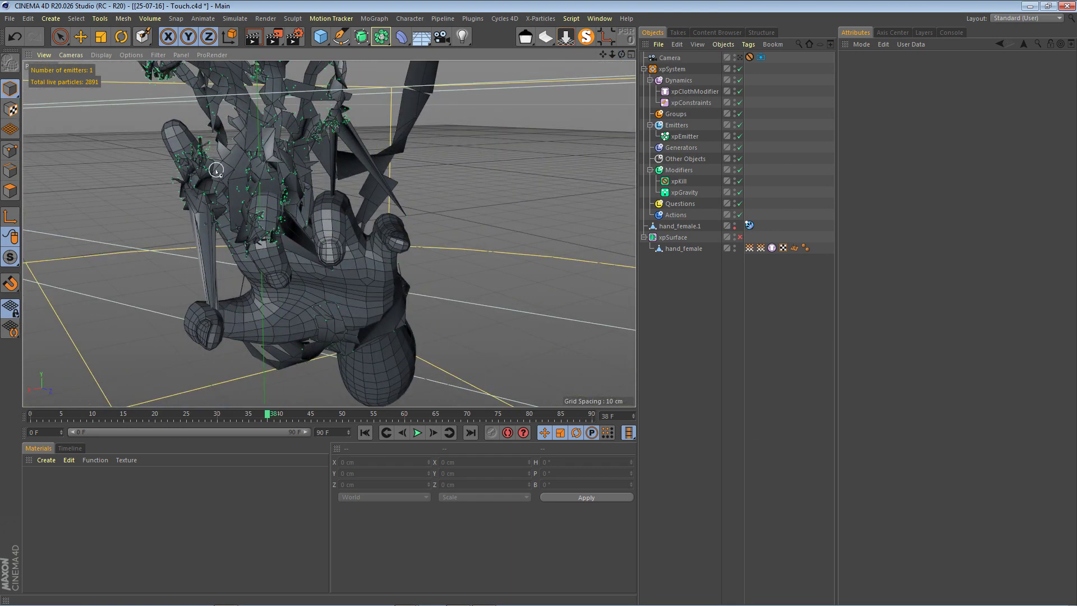
left_click(749, 247)
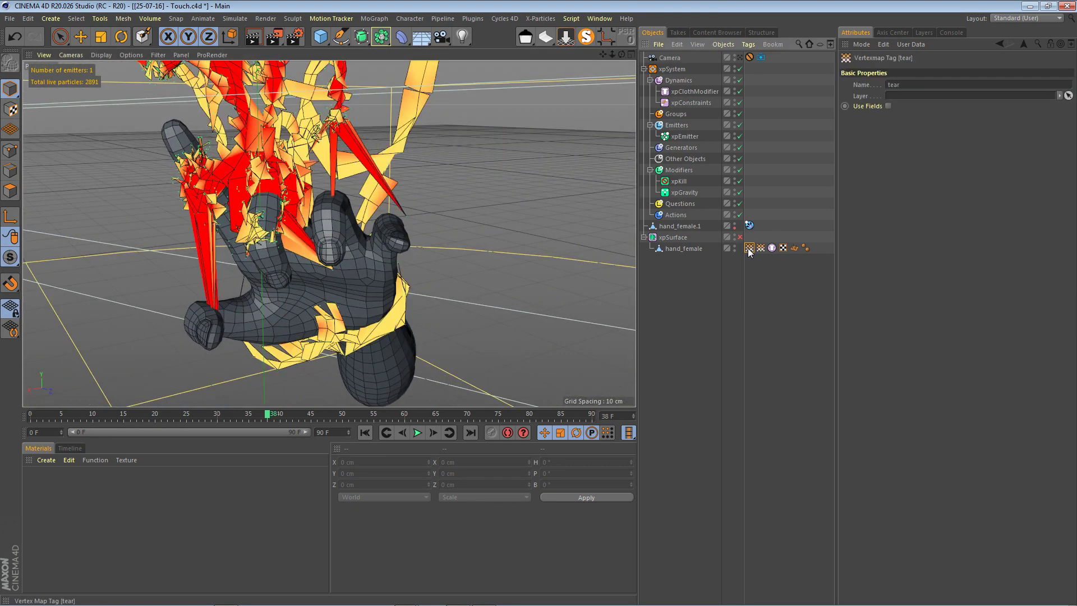
mouse_move(621, 54)
left_mouse_down()
mouse_move(589, 73)
mouse_move(628, 62)
left_mouse_up()
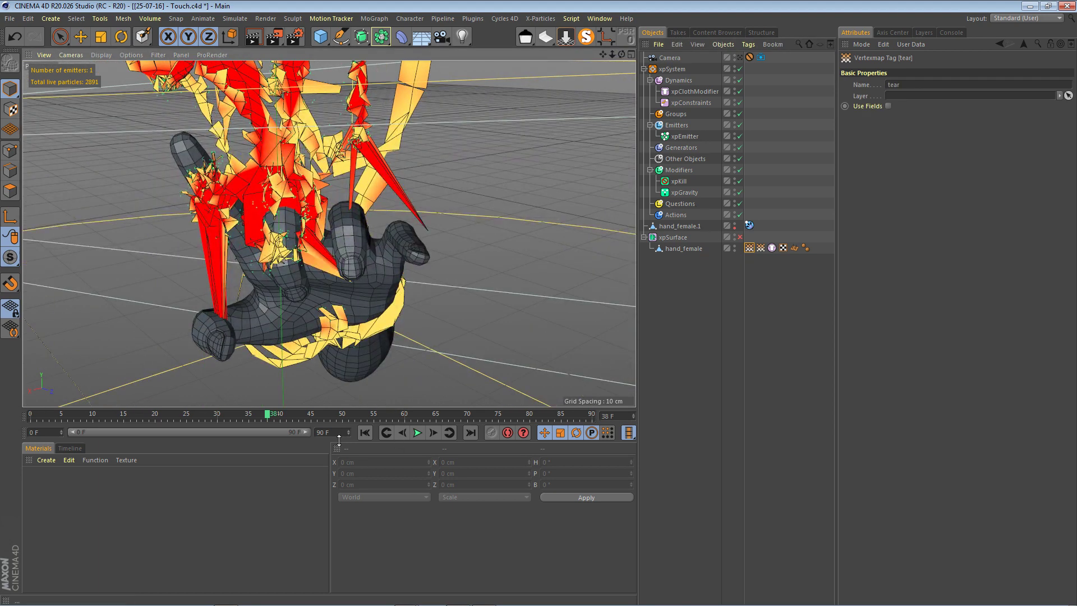
Rewind to frame 0, hide hand_female.1 and examine the tear vertex map on the intact hand_female
left_click(364, 433)
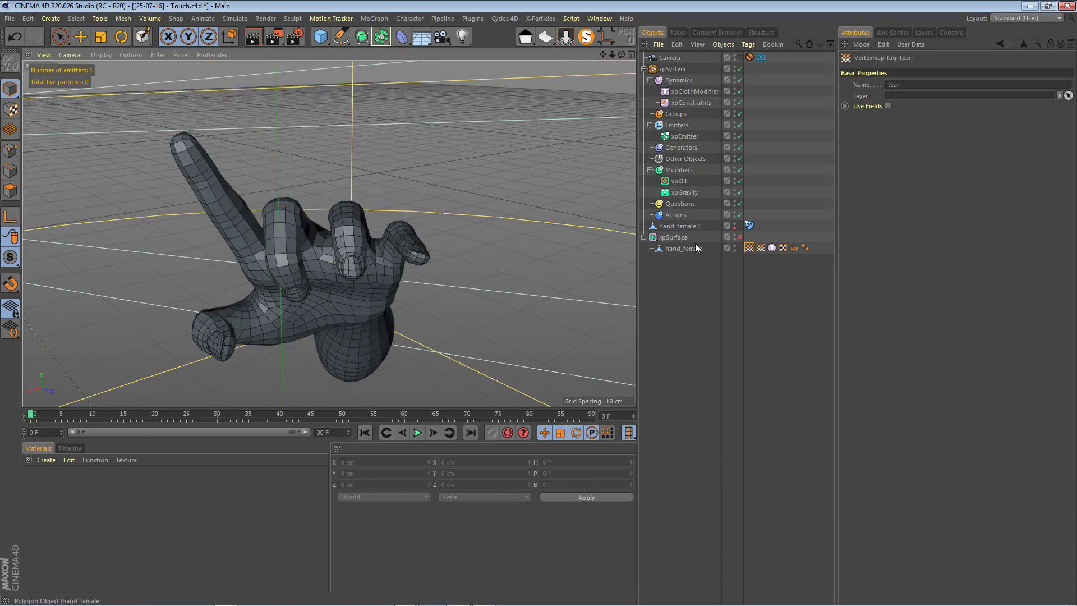
double_click(735, 224)
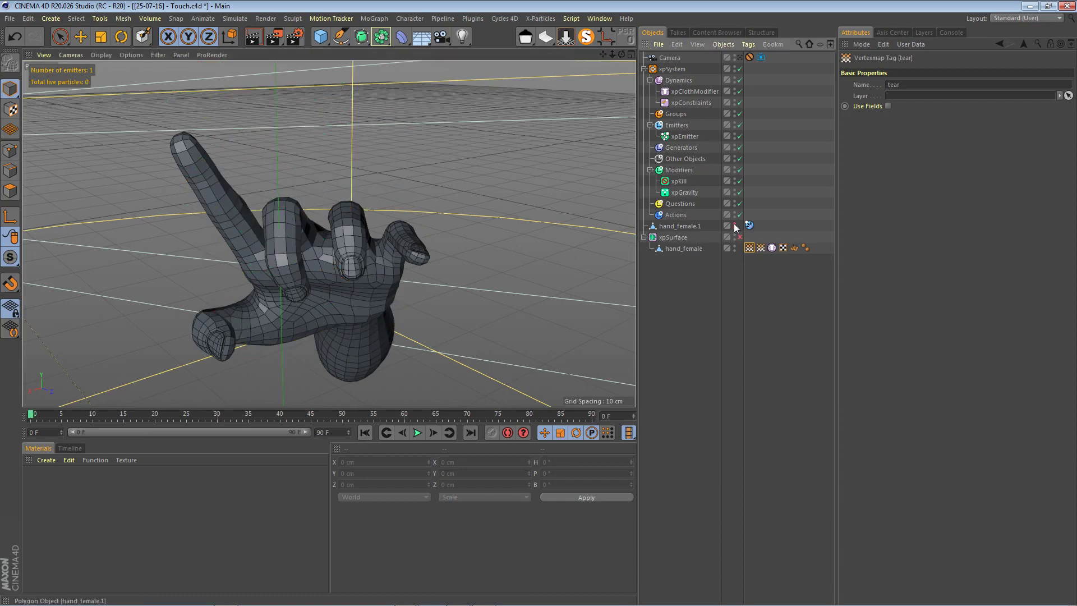
left_click_drag(621, 54, 647, 49)
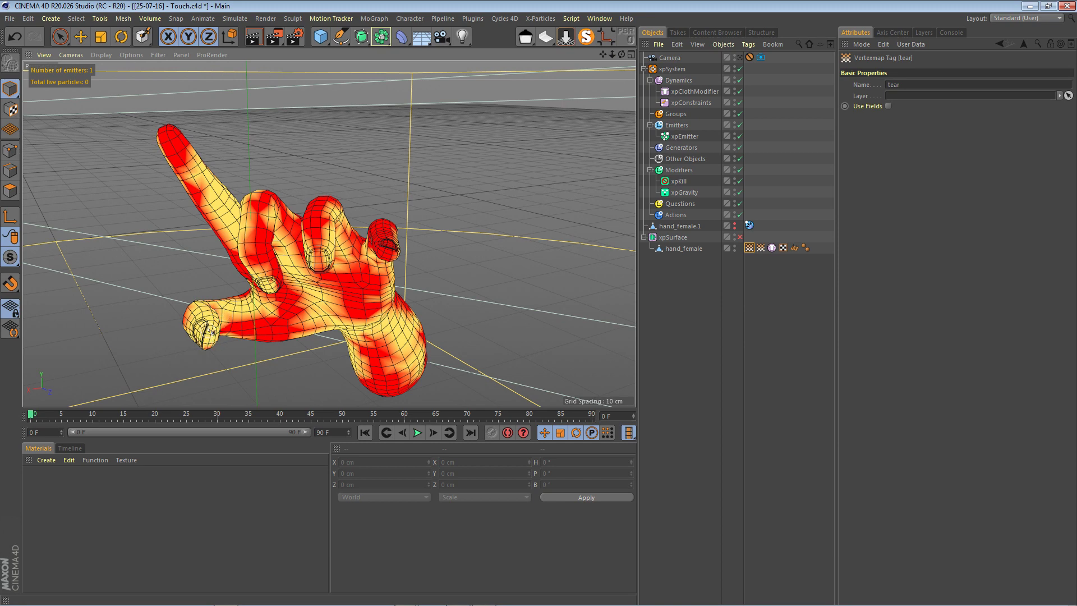
left_click_drag(623, 55, 740, 28)
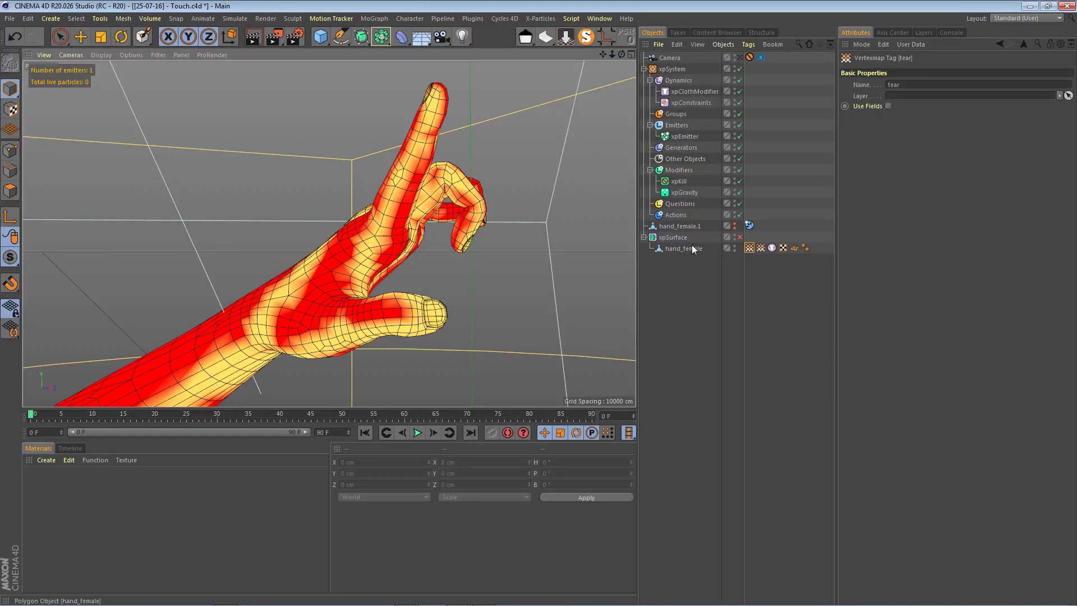
left_click(749, 249)
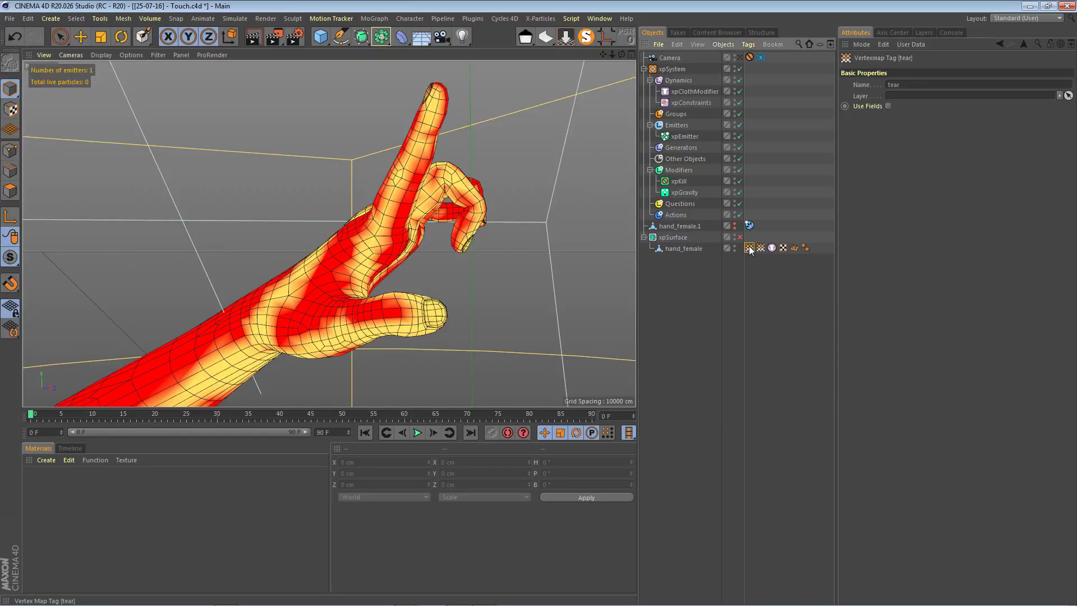
Try Invert Map for the tear map in the xpCloth tag's tearing settings, and play the simulation to review the tearing
left_click(772, 248)
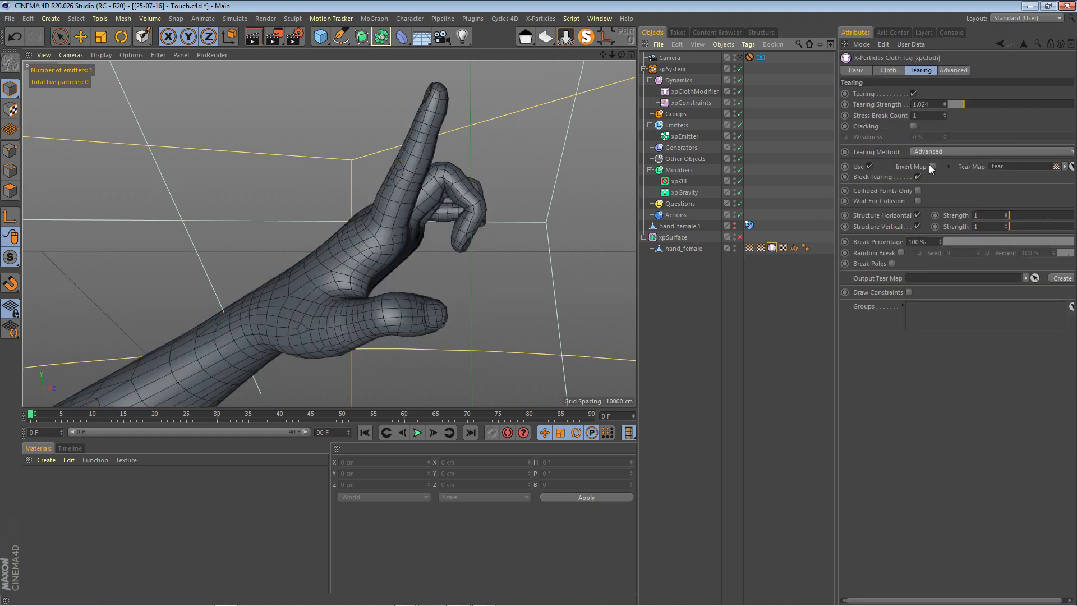
left_click(932, 166)
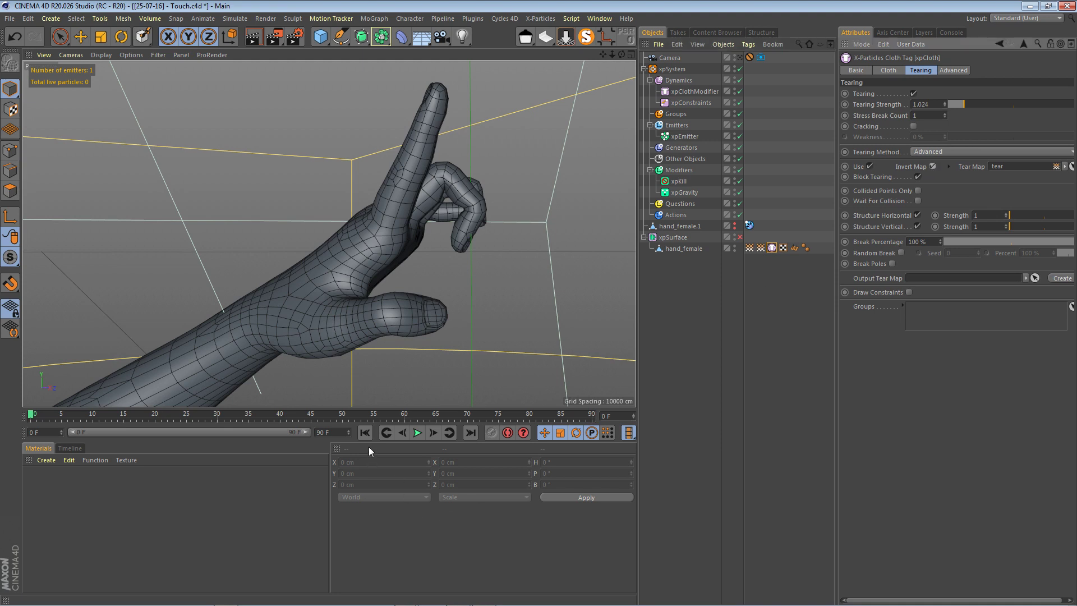
left_click(424, 432)
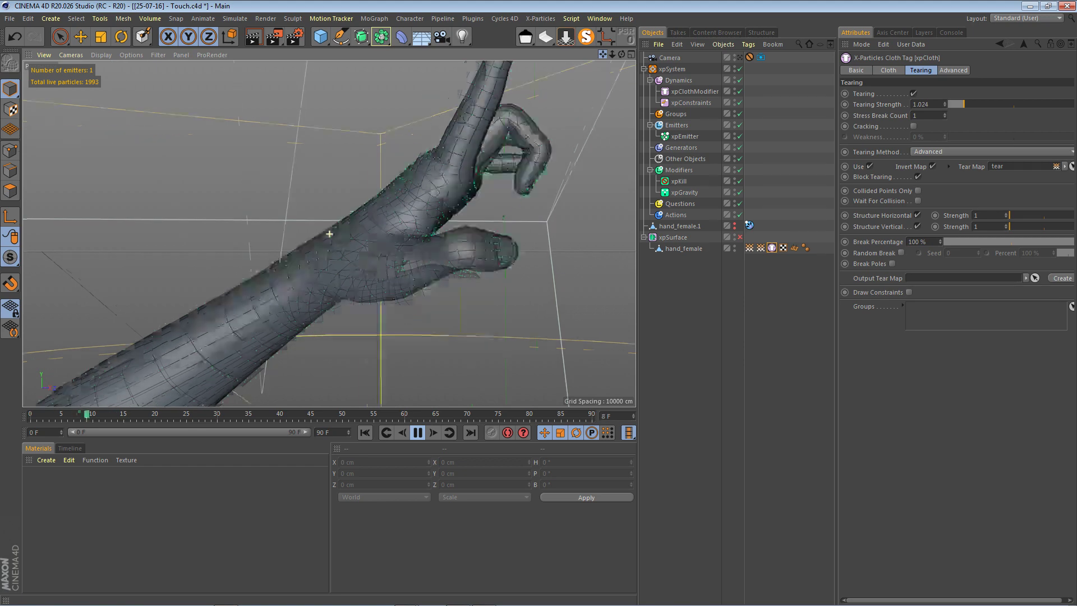
left_click(739, 236)
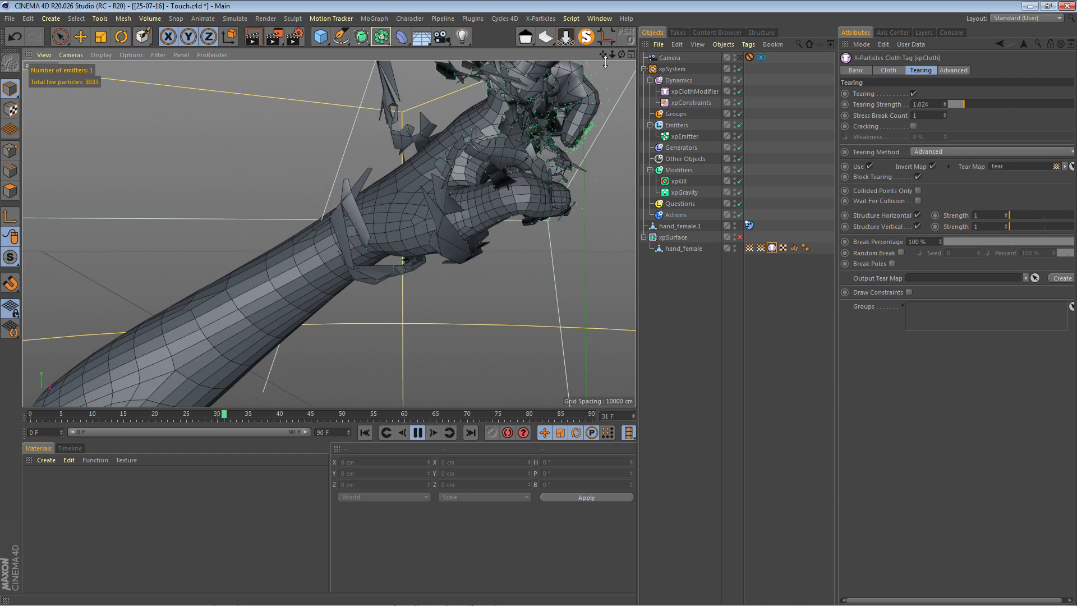
left_click_drag(603, 54, 606, 59)
left_click(419, 434)
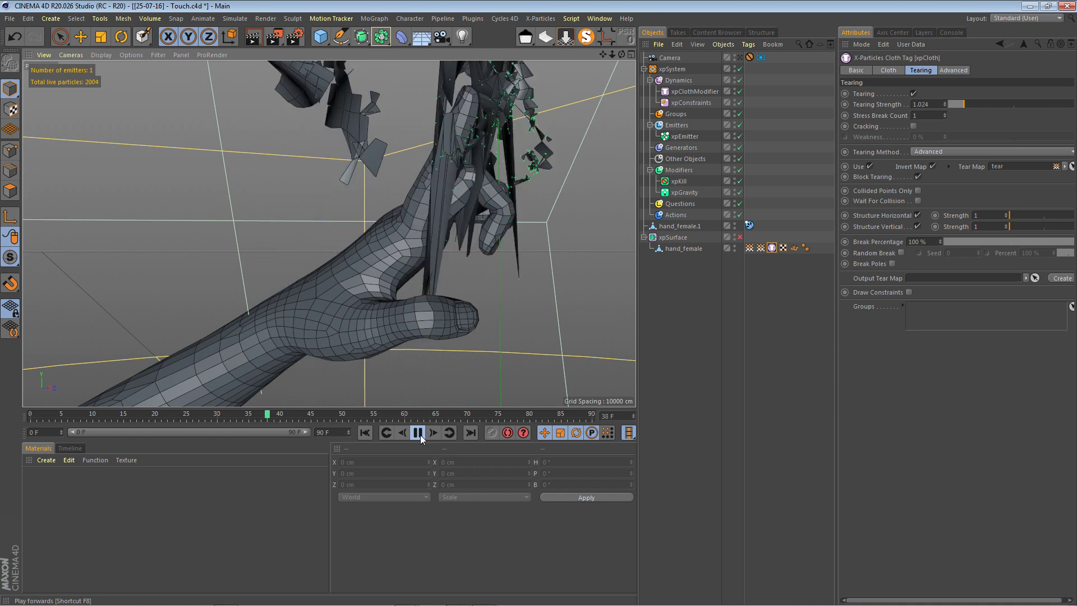
left_click(419, 434)
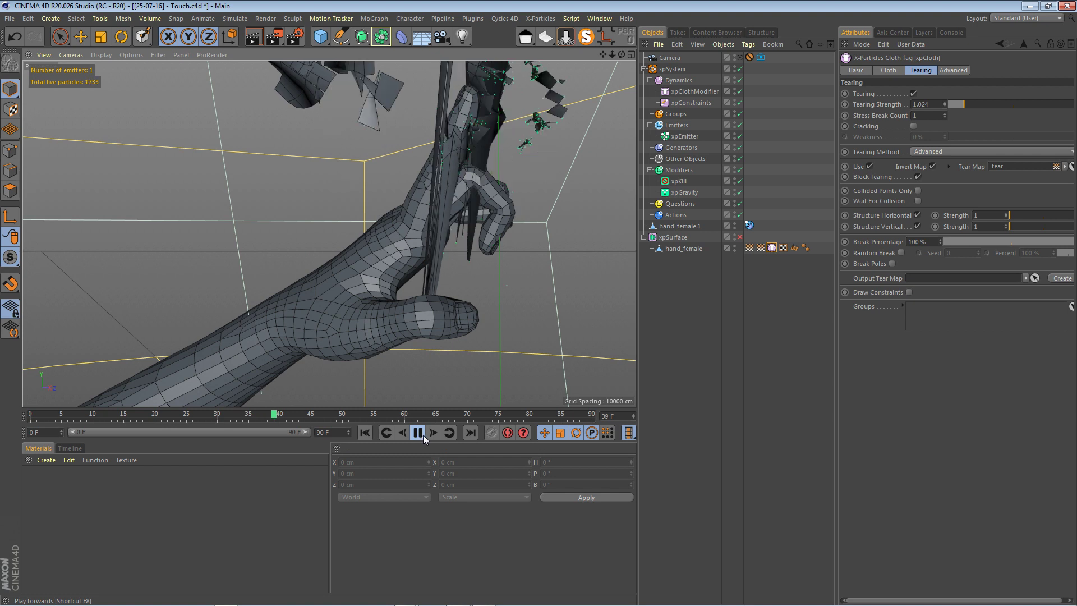
Turn Invert Map back off in the xpCloth tag's tearing settings and rewind the simulation to frame 0
left_click(932, 166)
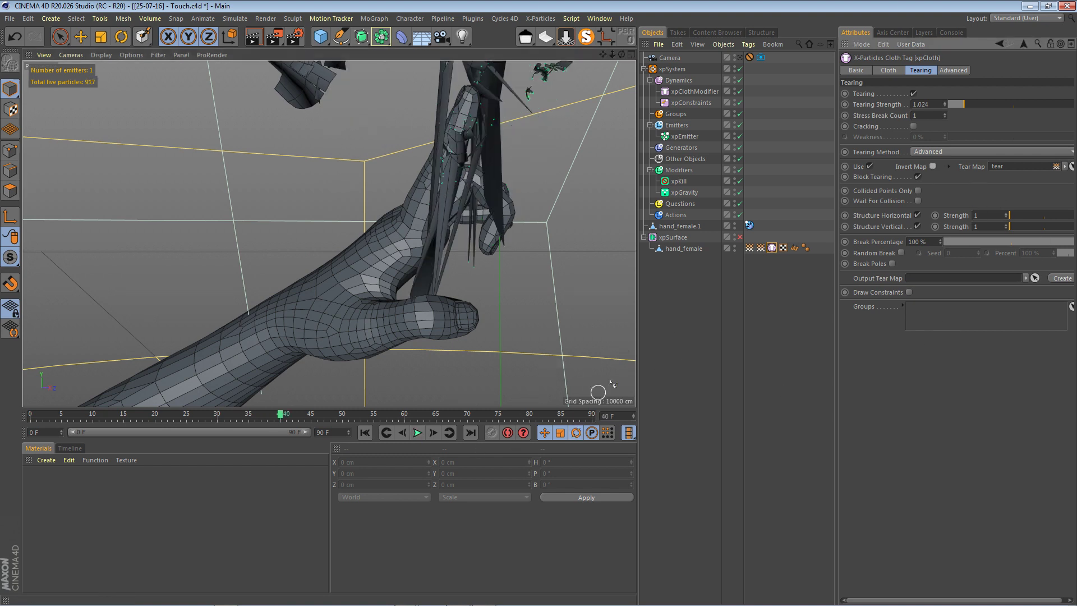
left_click(365, 433)
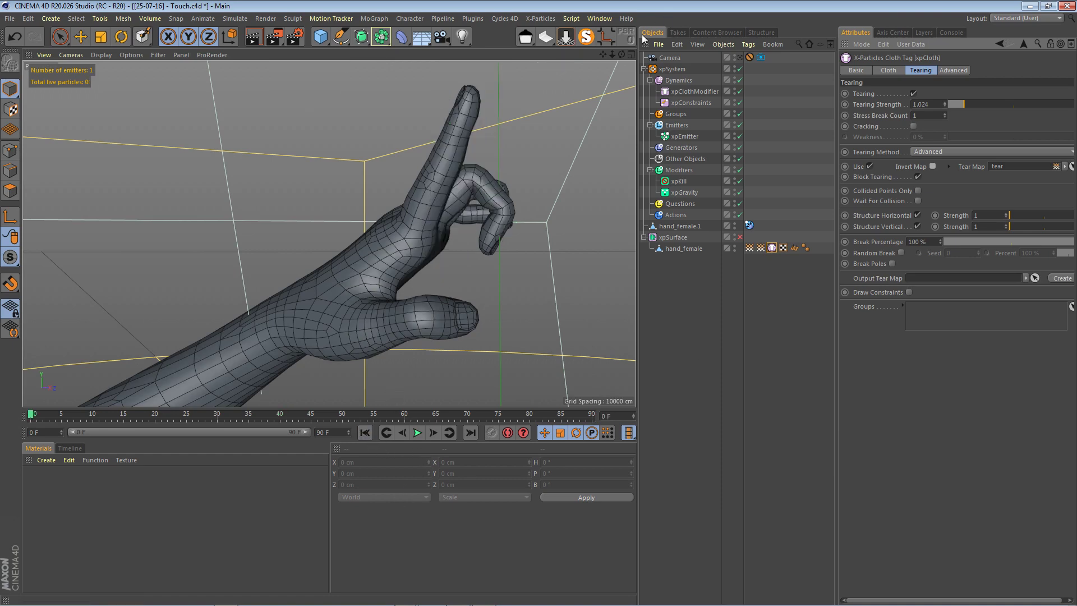
Disable the xpKill modifier and play the tearing simulation to frame 38, viewing the whole arm
left_click_drag(612, 54, 690, 70)
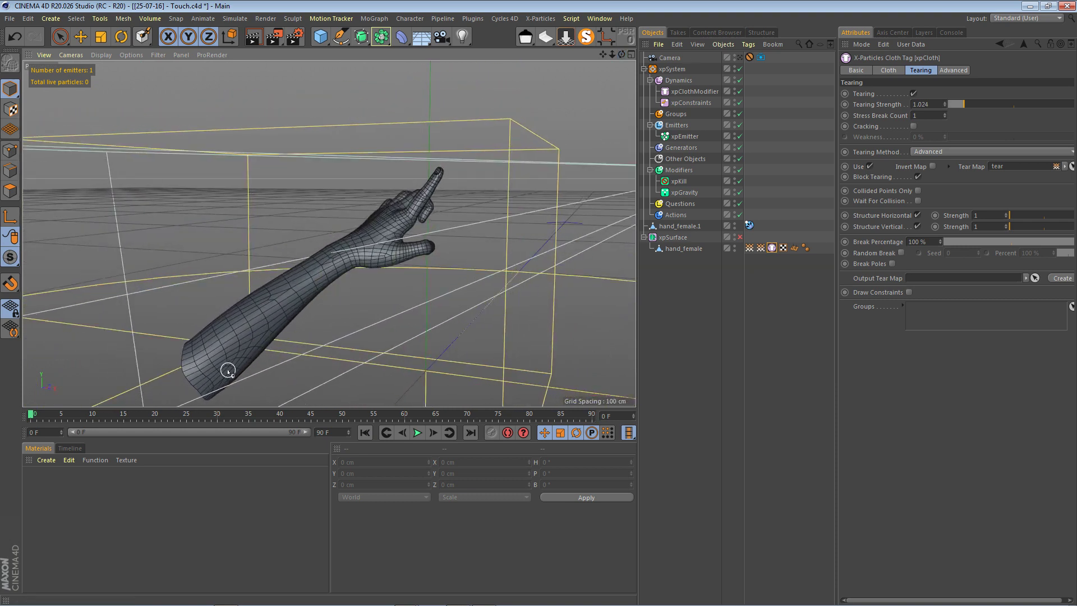
scroll(228, 370, "up", 2)
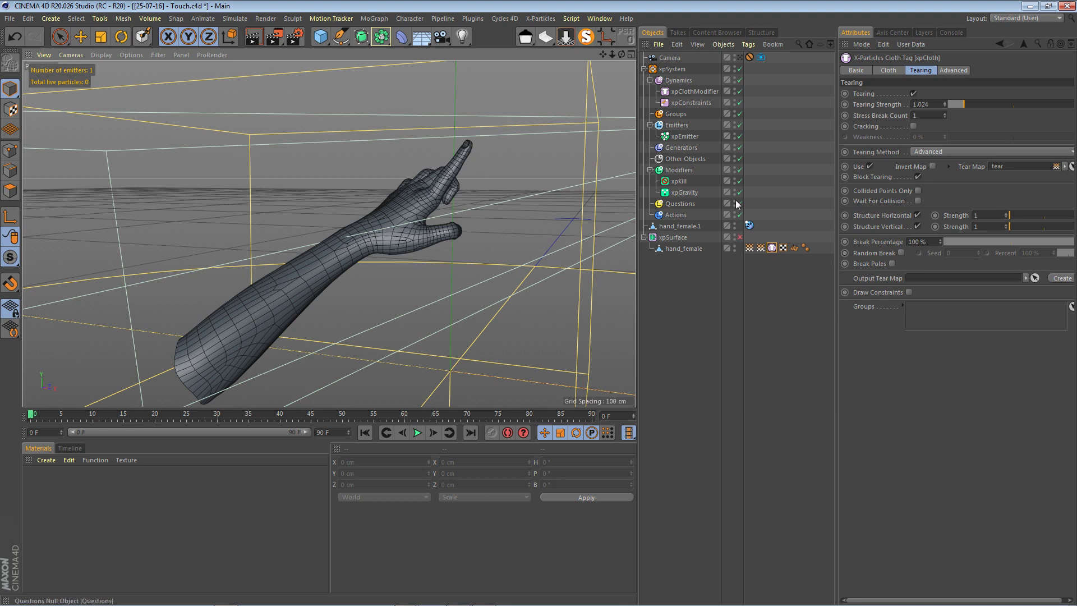
left_click(740, 181)
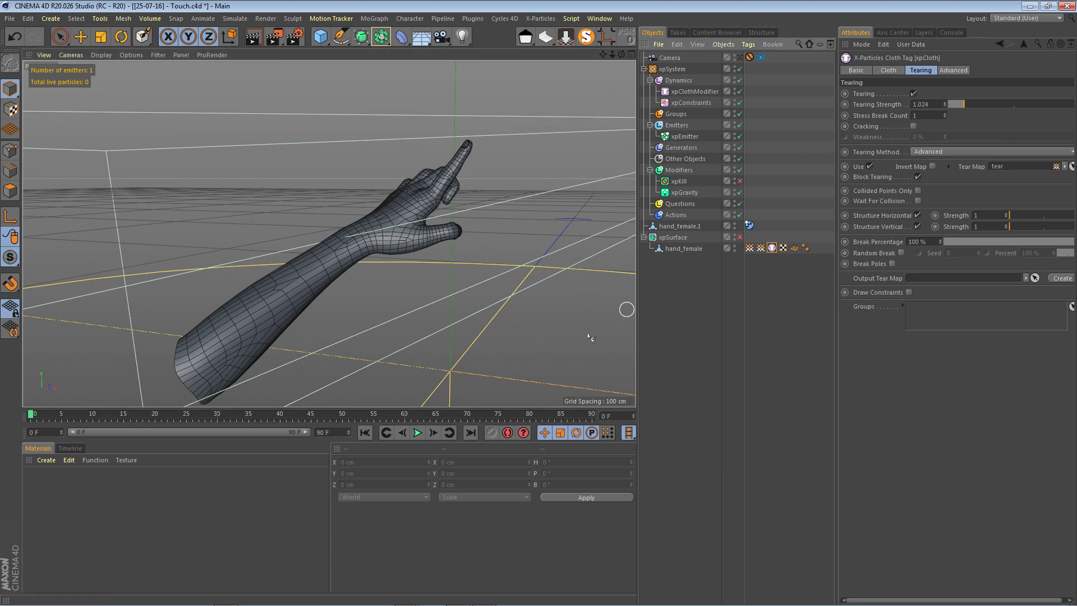
left_click(420, 432)
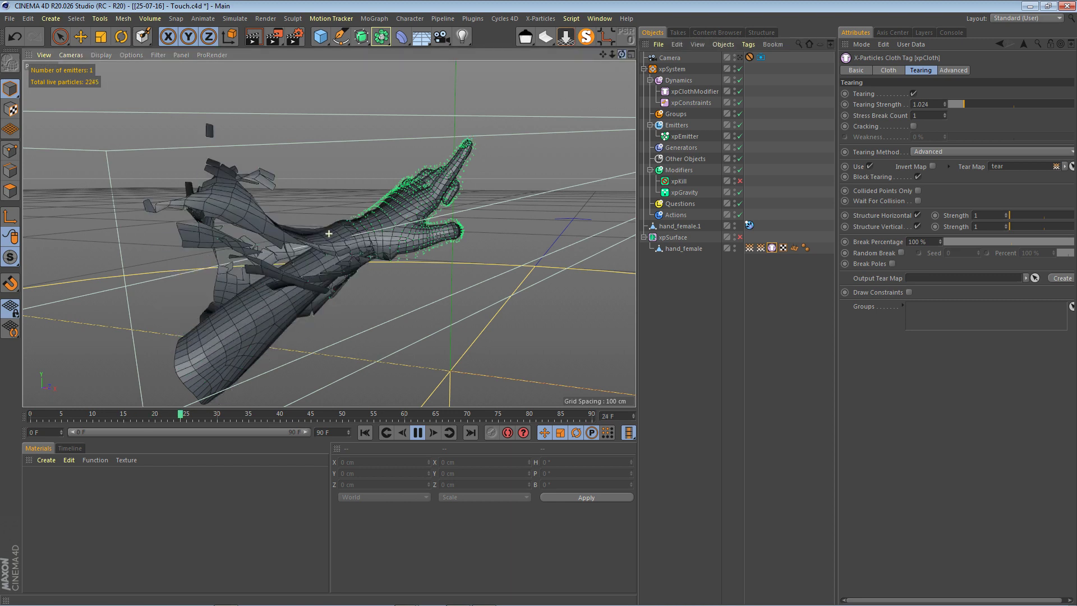
left_click_drag(487, 130, 474, 144, "alt")
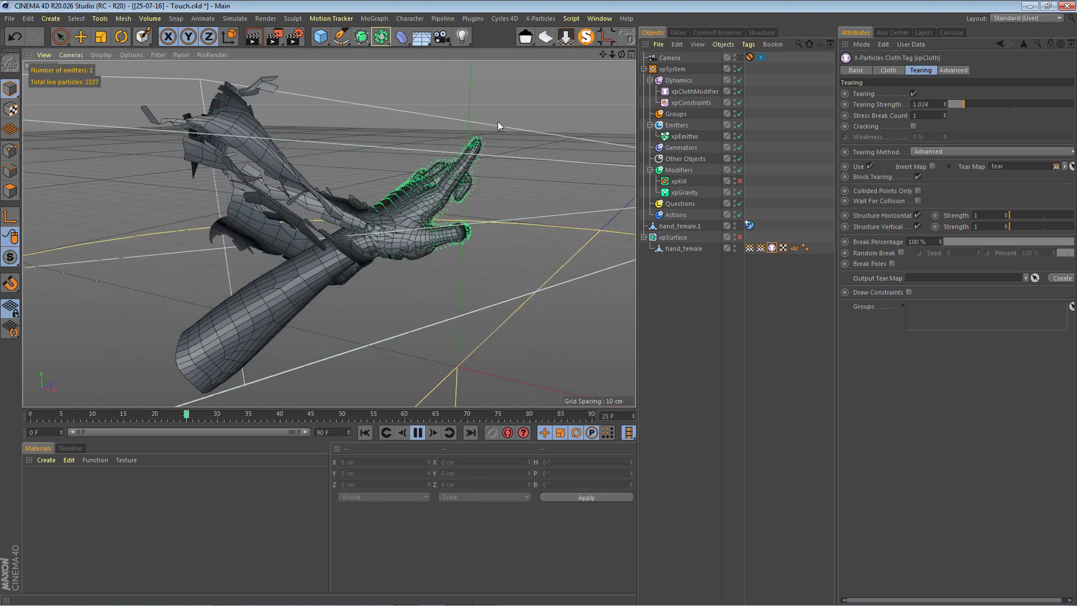
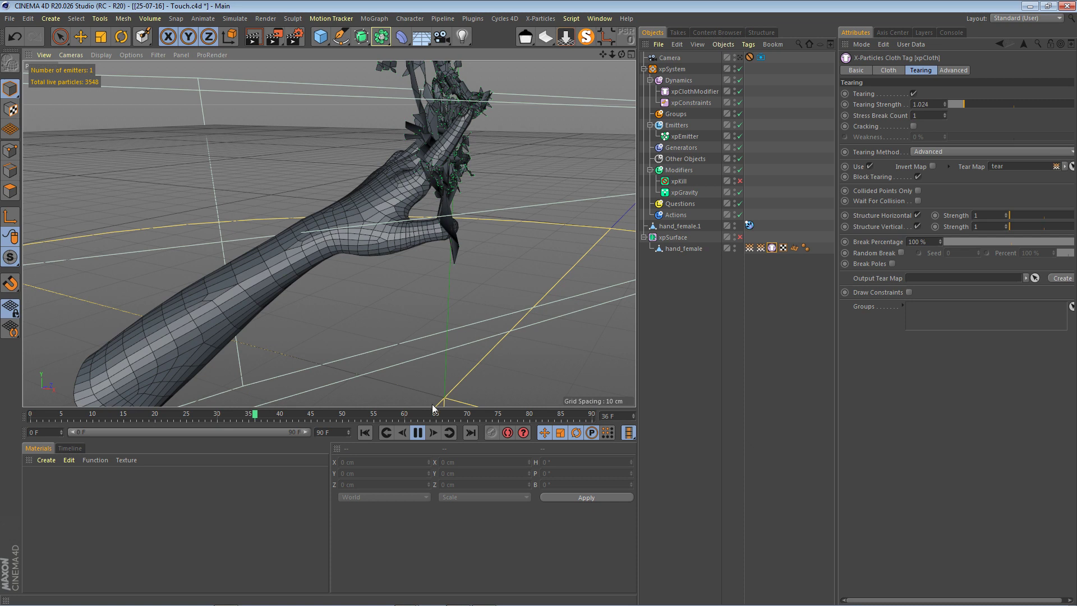
left_click(418, 433)
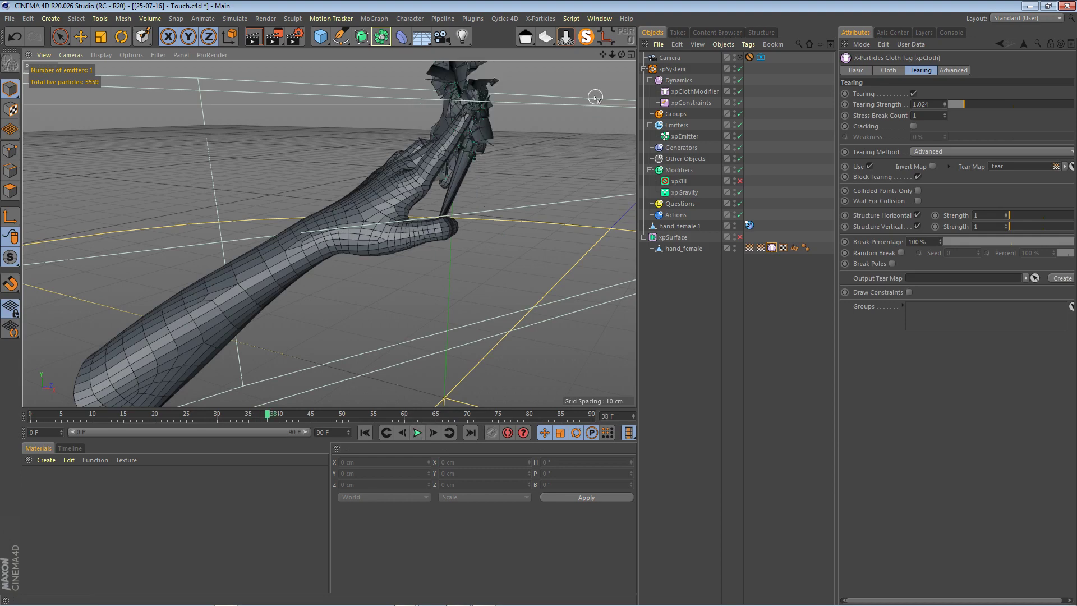
Re-enable the xpKill modifier and the xpSurface object, with the simulation rewound to frame 0
mouse_move(602, 54)
left_mouse_down()
mouse_move(329, 233)
mouse_move(621, 54)
left_mouse_up()
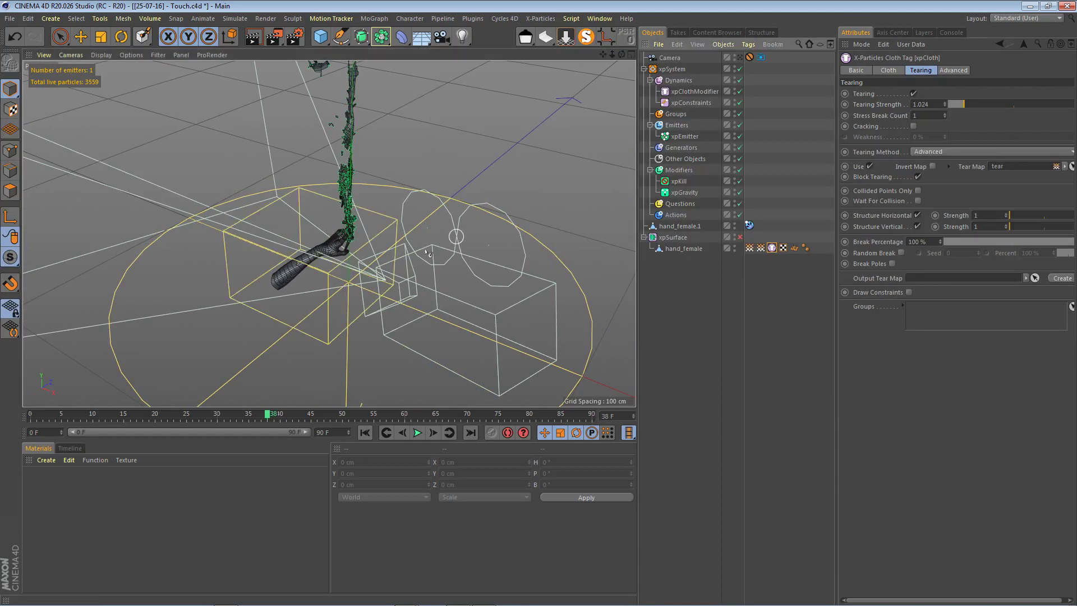
left_click(365, 433)
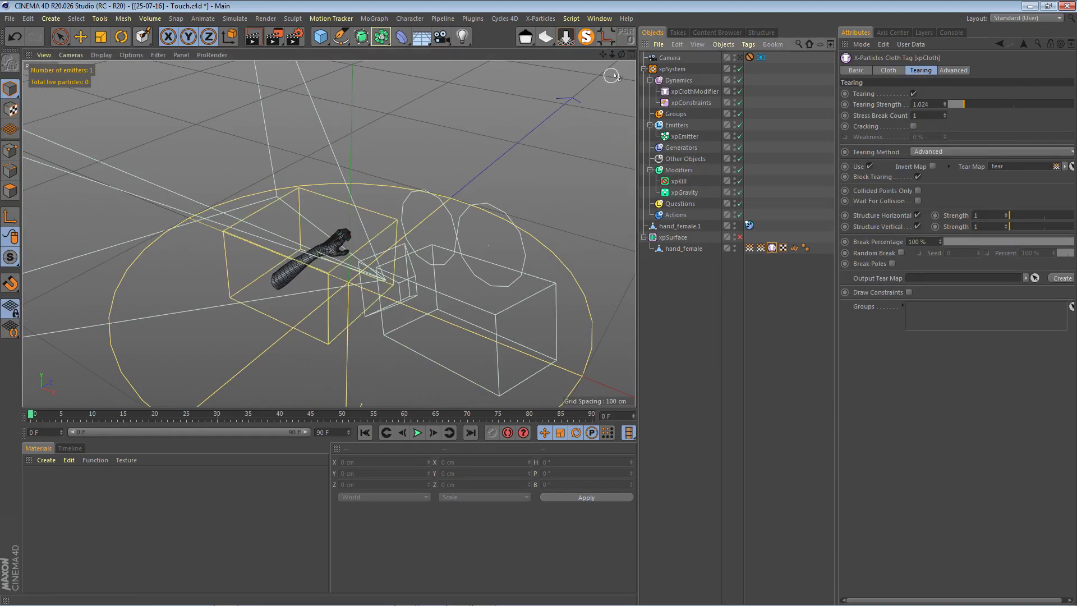
left_click_drag(612, 54, 613, 57)
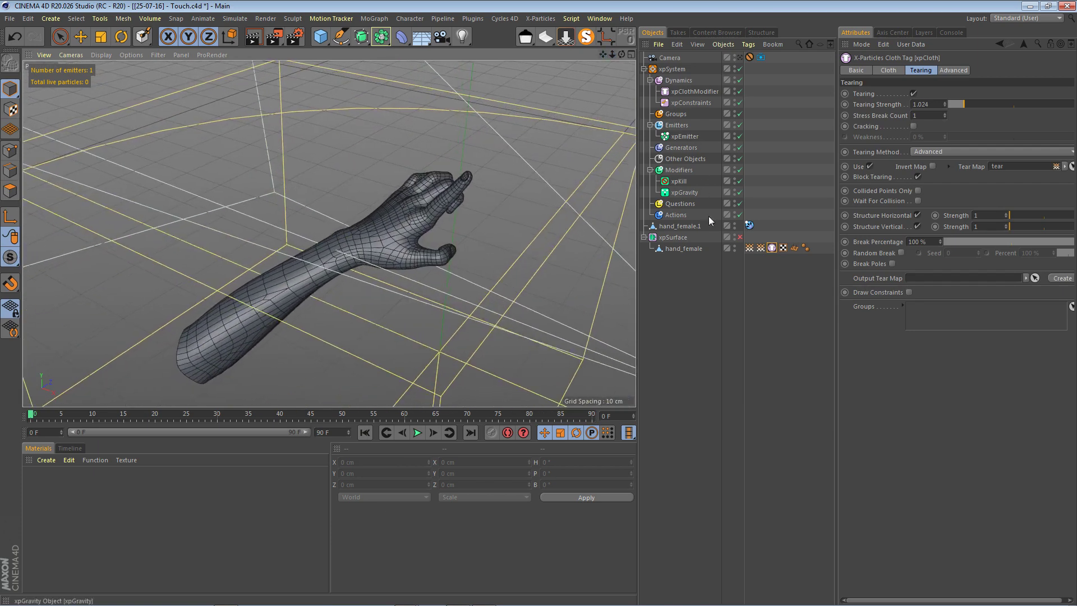
left_click(740, 237)
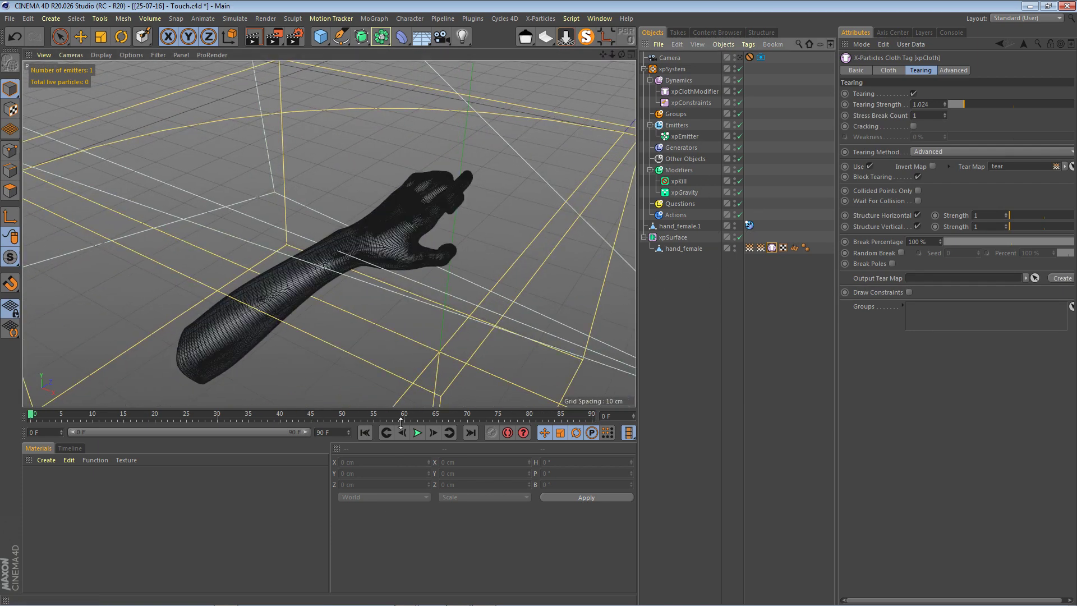
Play the simulation to frame 21 and hide xpEmitter's particles in the viewport
left_click(418, 433)
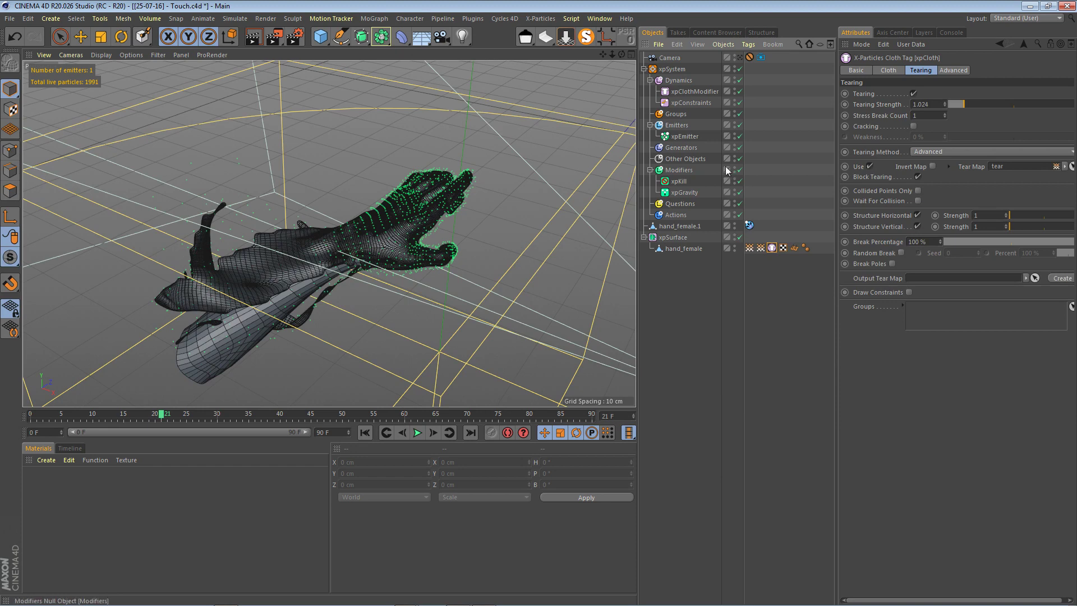
left_click(734, 135)
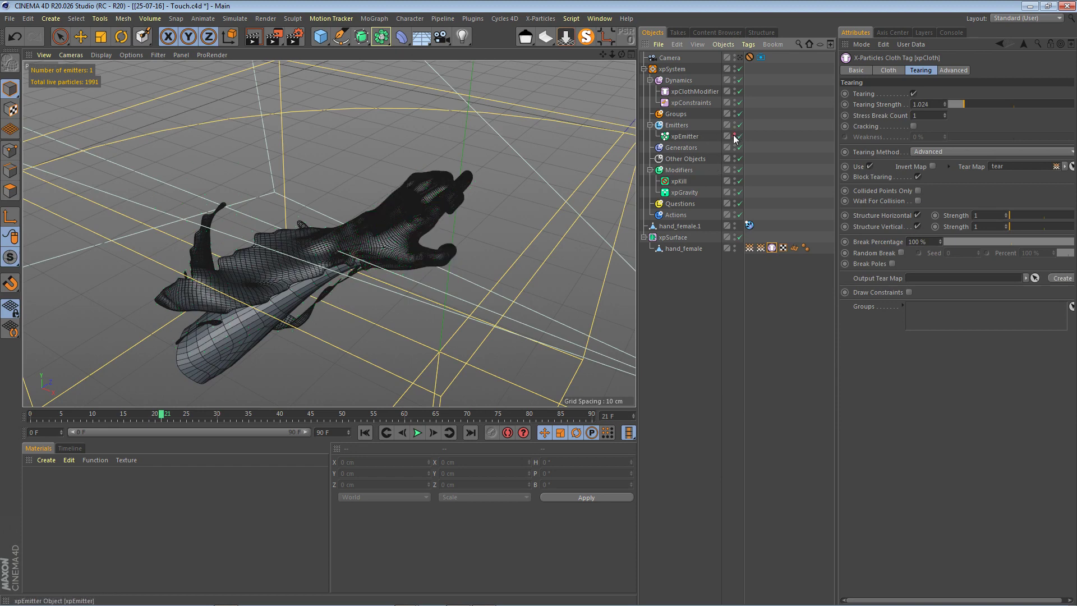
scroll(344, 310, "up", 2)
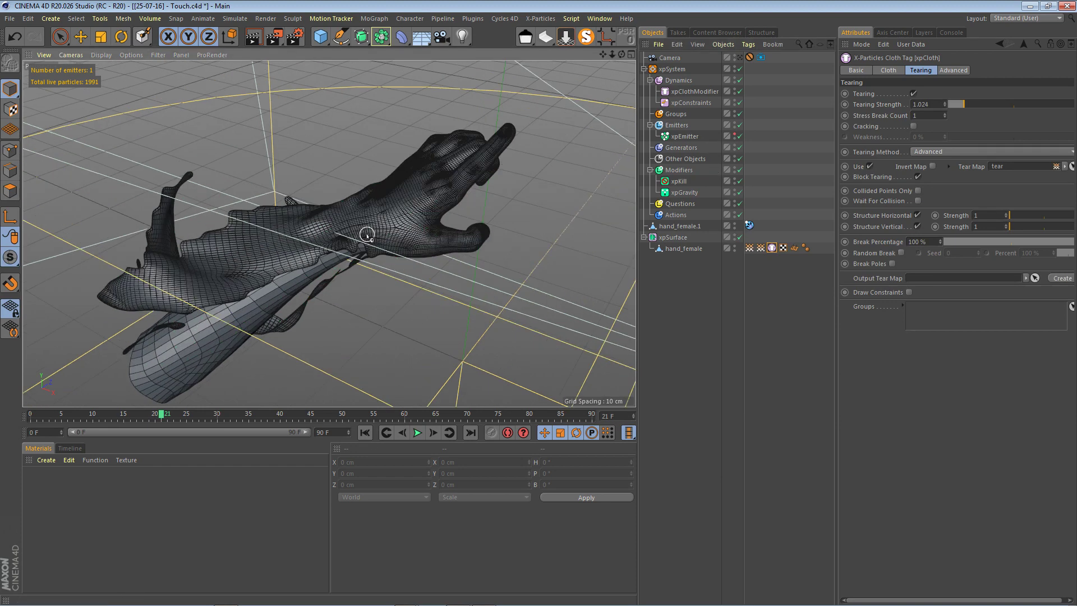
scroll(368, 235, "up", 2)
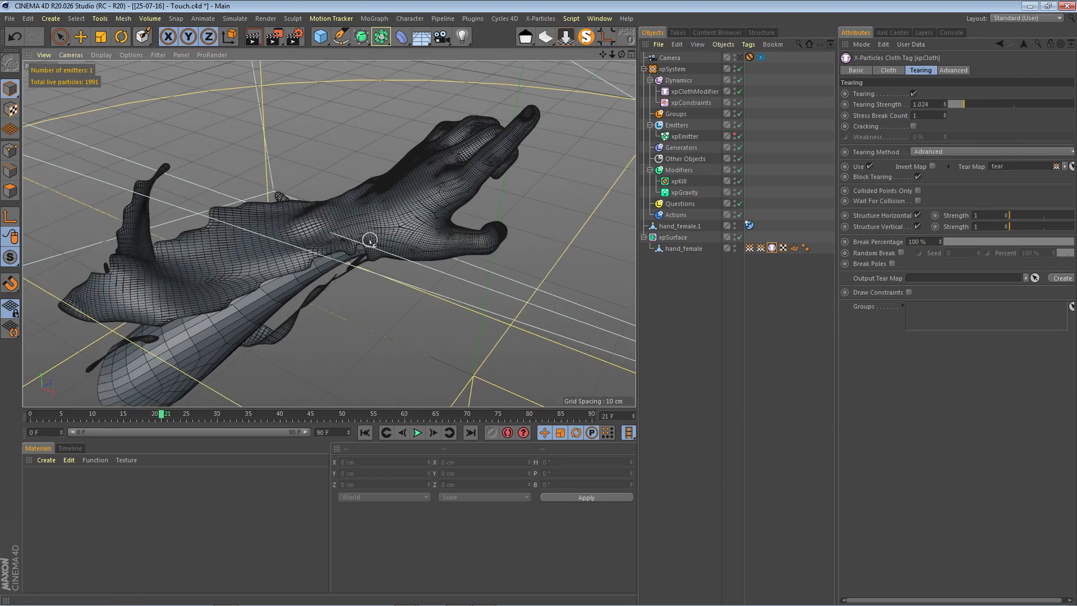
Continue the simulation to frame 45 and review how the smoothed cloth tears off the hand
left_click(416, 433)
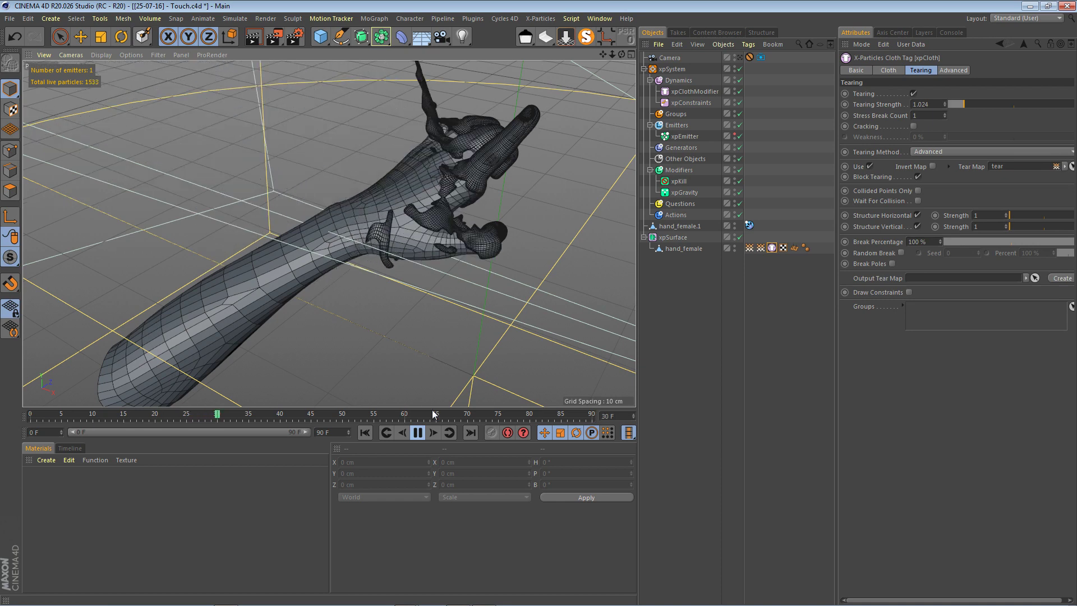
left_click(417, 433)
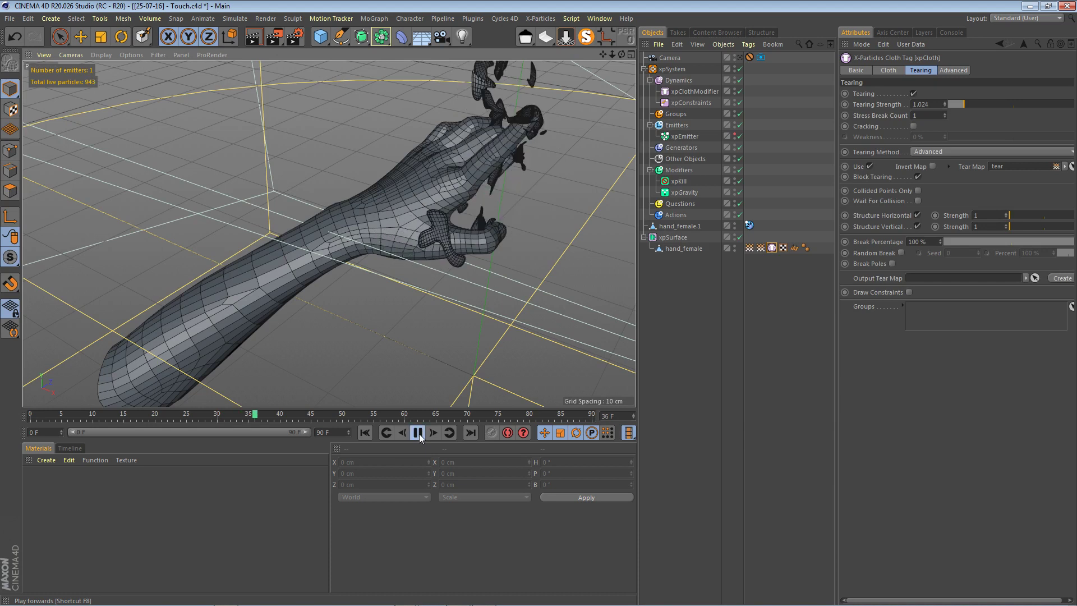
left_click(418, 433)
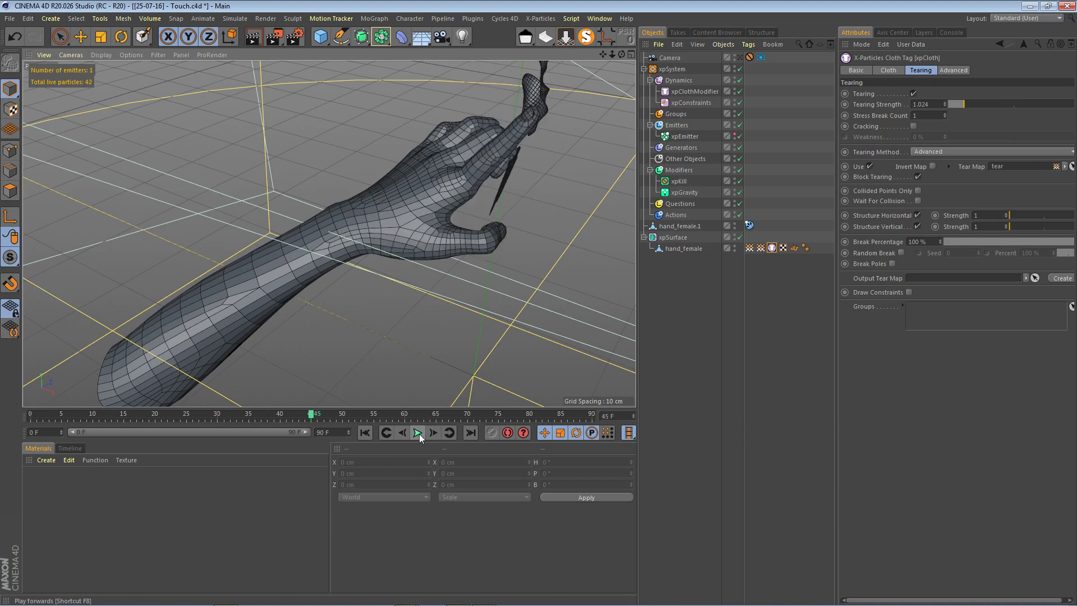
Rewind to frame 0 and add an xpDrag motion modifier to the Modifiers folder of xpSystem
left_click(364, 433)
left_click_drag(622, 55, 580, 40)
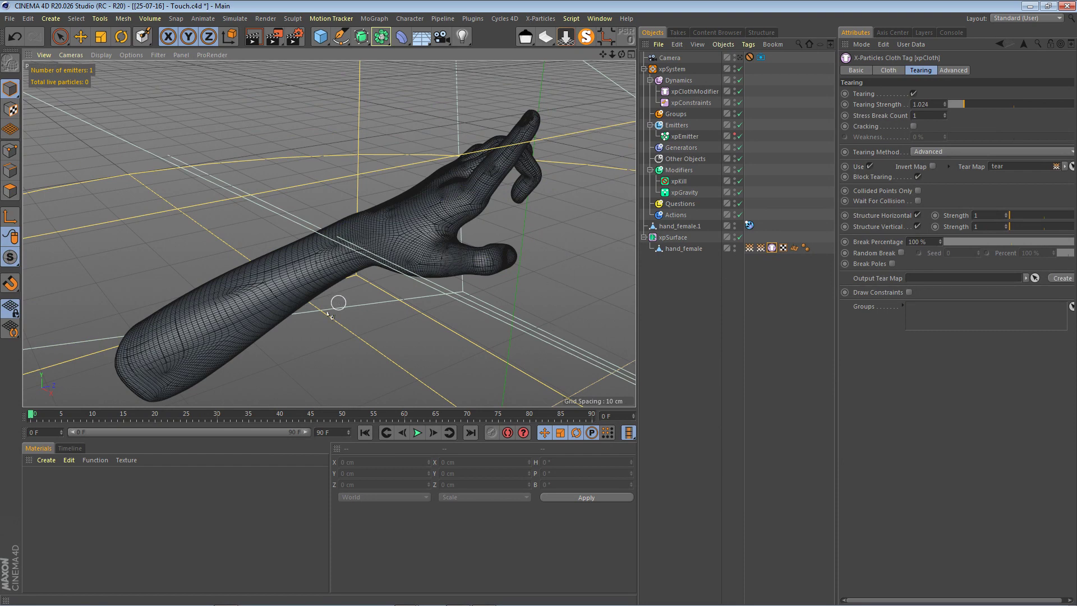
scroll(292, 385, "up", 2)
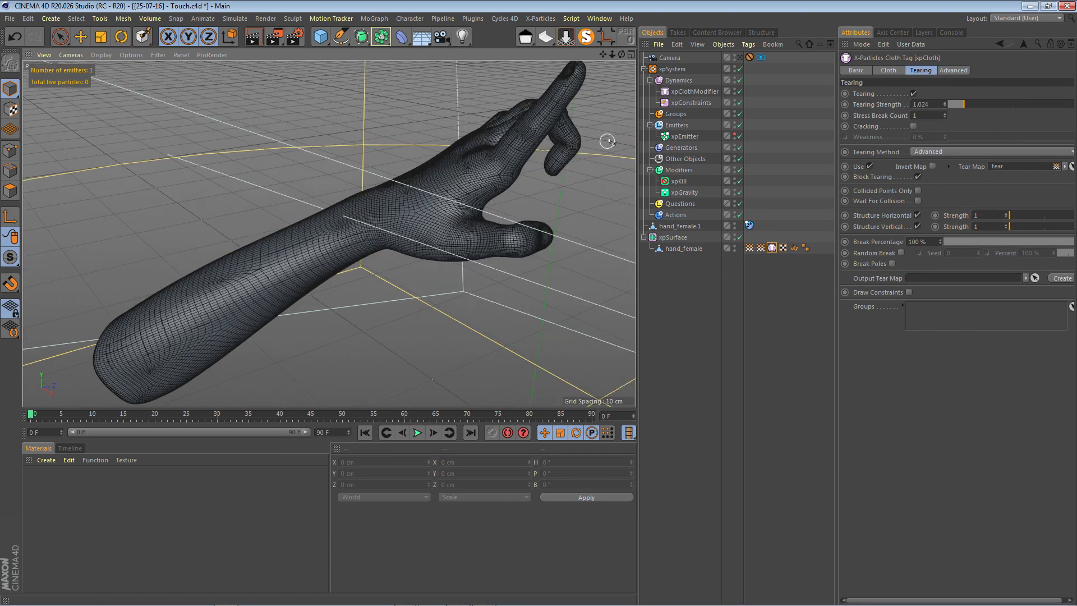
left_click_drag(621, 54, 628, 142)
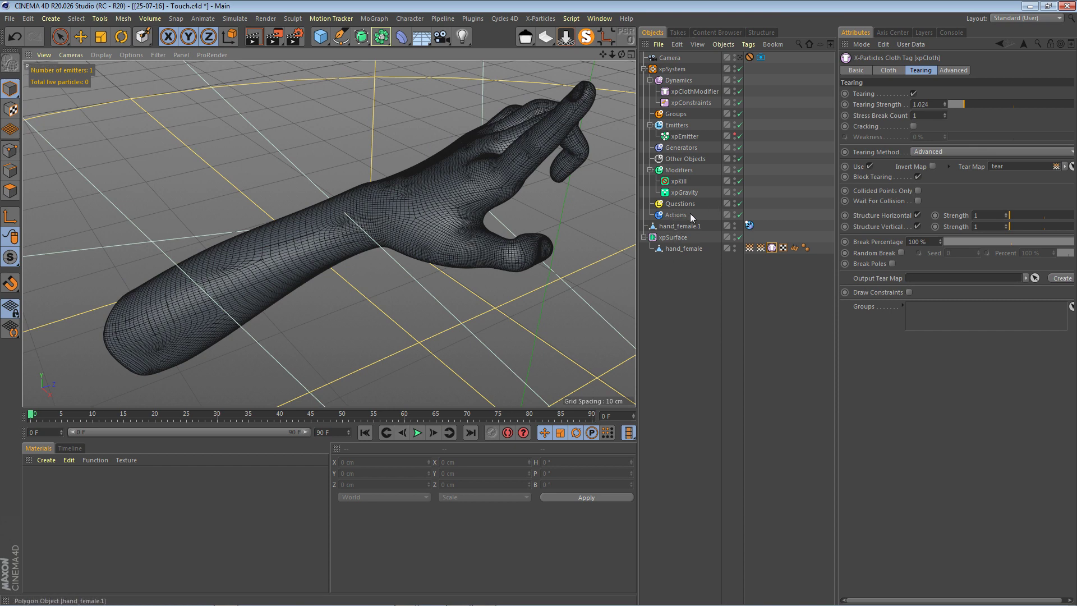
left_click(681, 170)
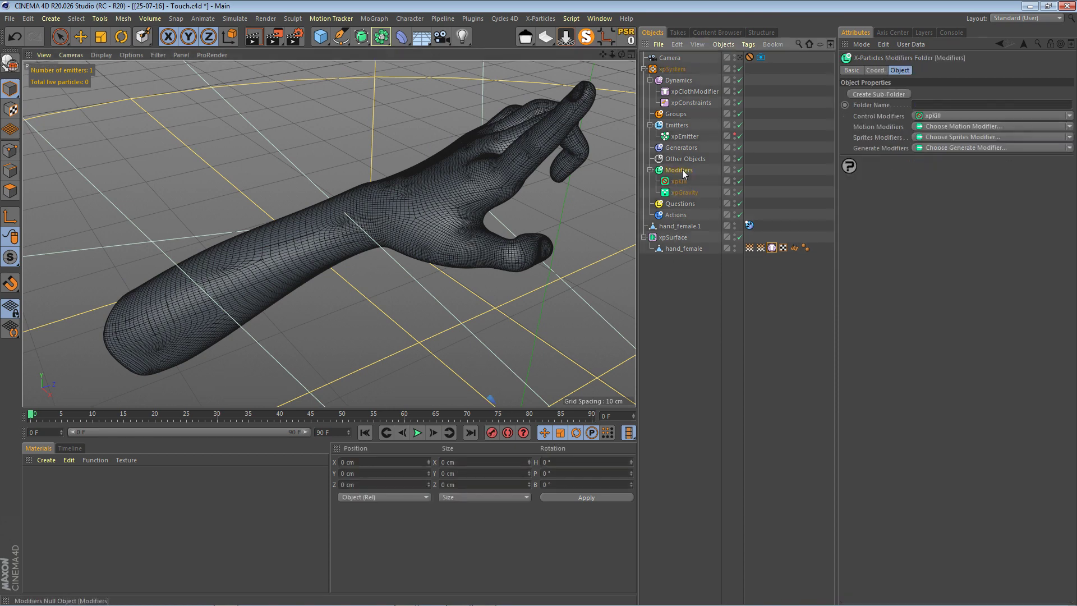
left_click(948, 127)
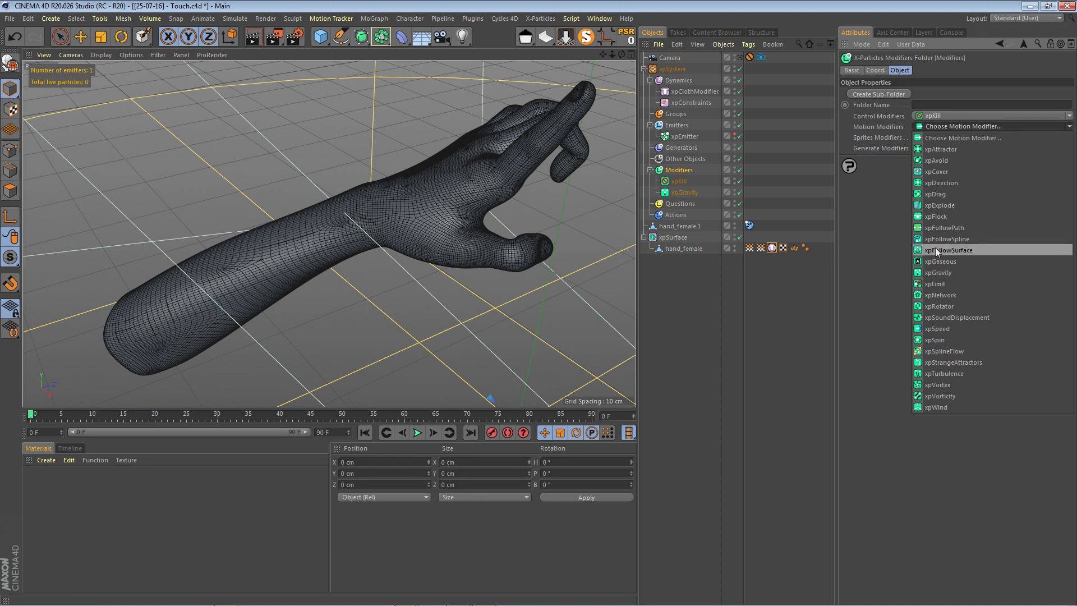
left_click(934, 195)
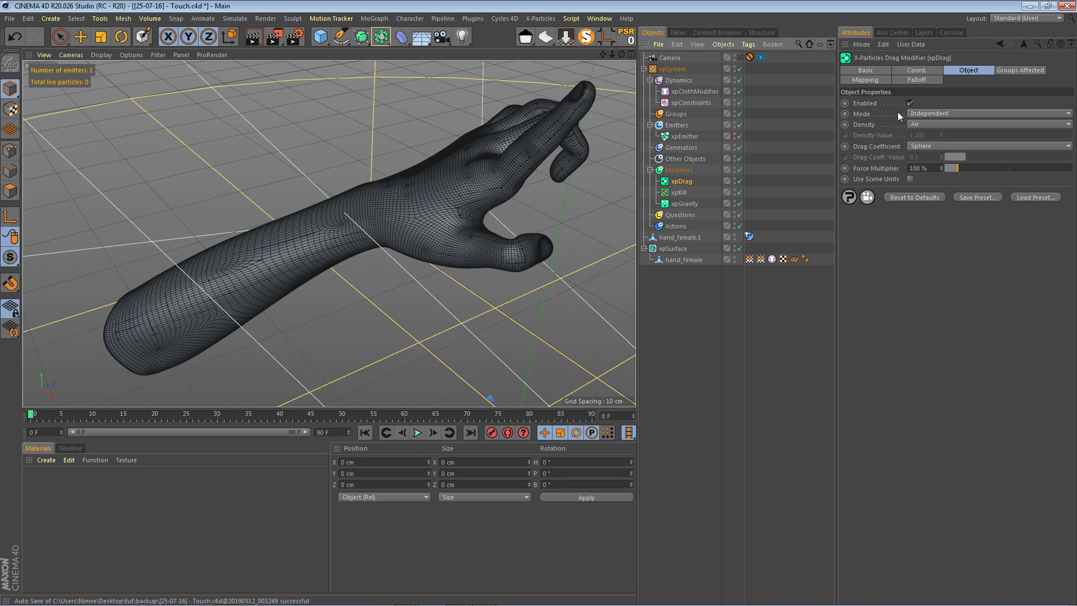
left_click(924, 124)
left_click(923, 123)
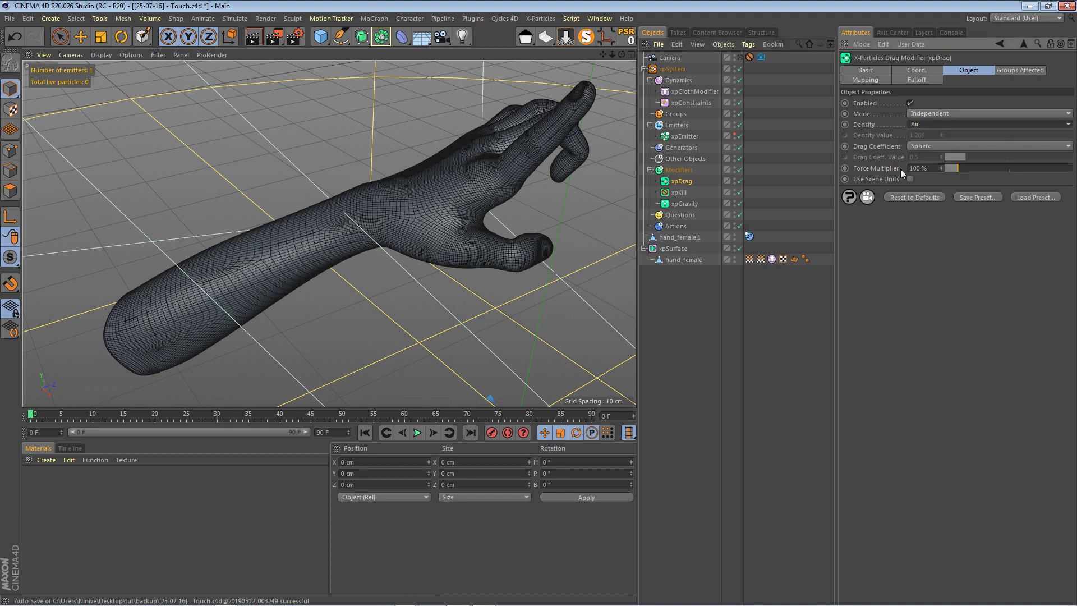
Play the simulation to frame 26 with xpDrag active, and set xpGravity's Gravity Strength to -340 cm
left_click(417, 433)
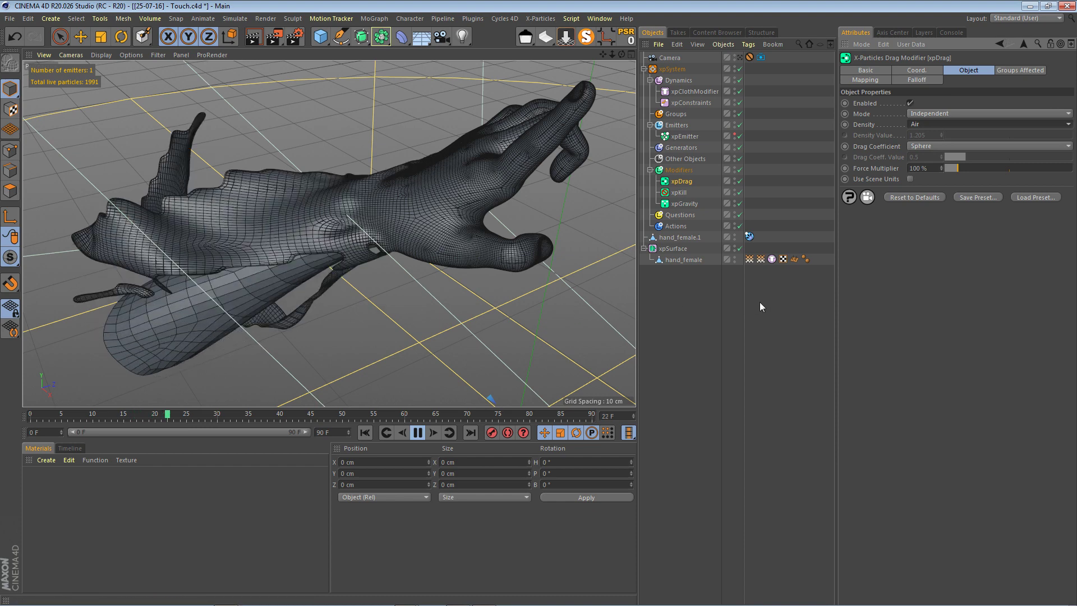
left_click(417, 432)
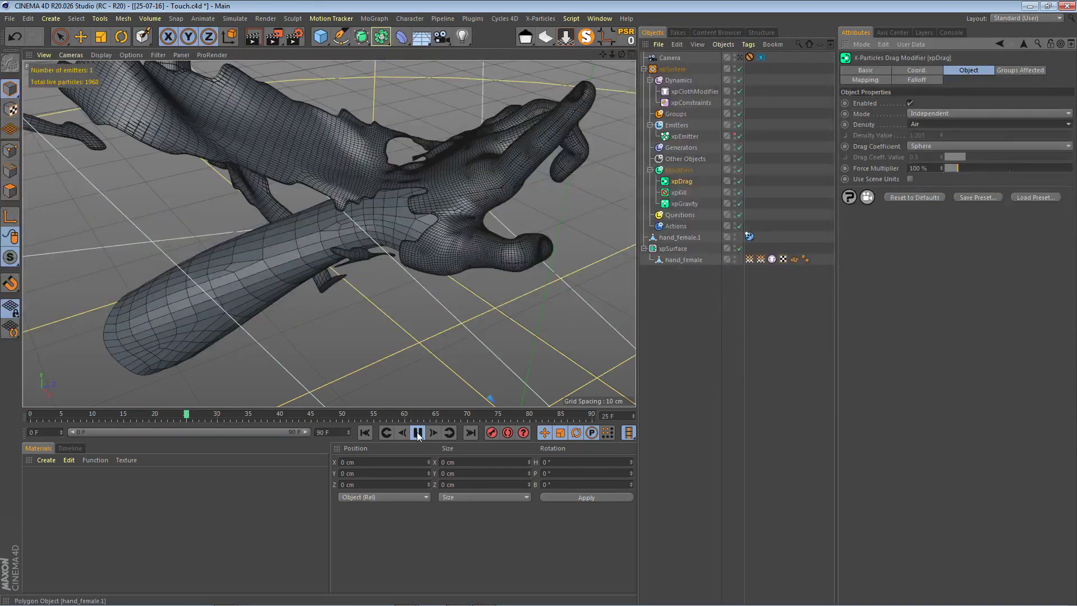
left_click(686, 204)
left_click_drag(944, 147, 949, 147)
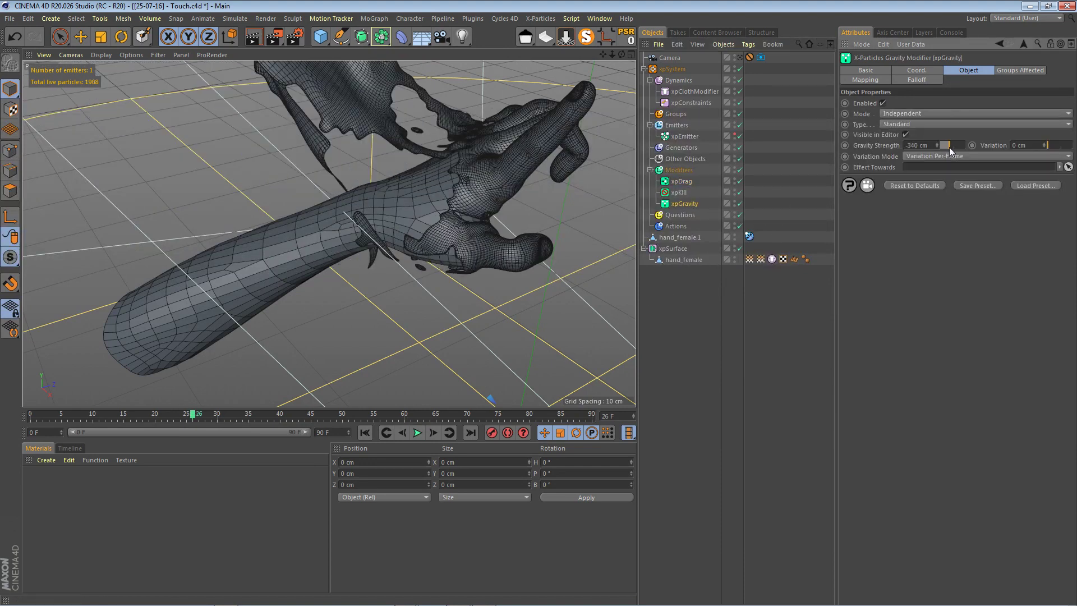
Replay the simulation from frame 0 to frame 55, setting xpDrag's Force Multiplier to 172% during playback
left_click(365, 432)
left_click(418, 432)
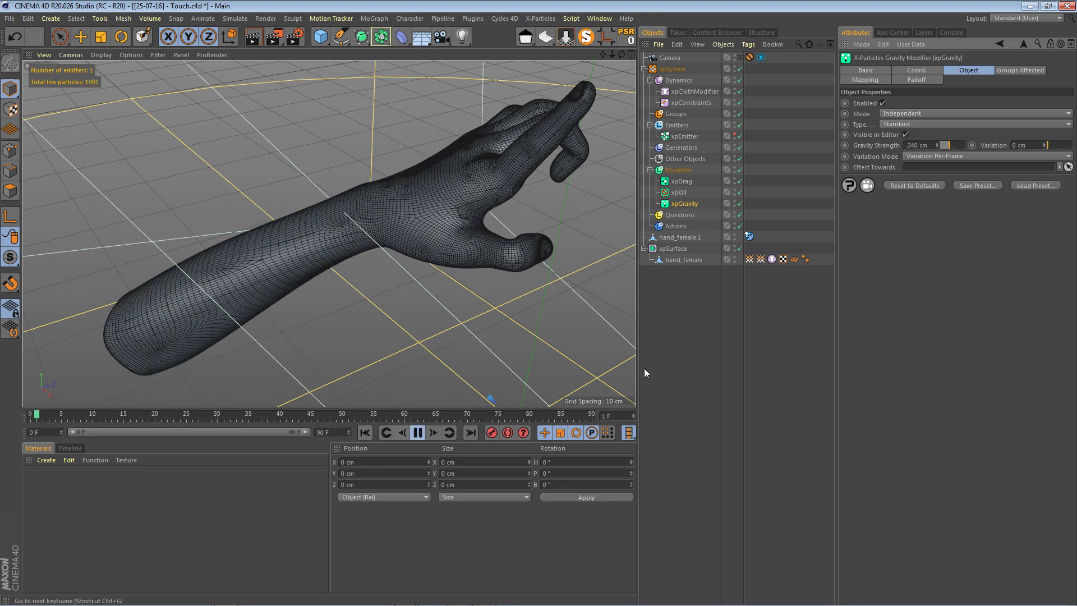
left_click(685, 181)
left_click_drag(958, 168, 967, 168)
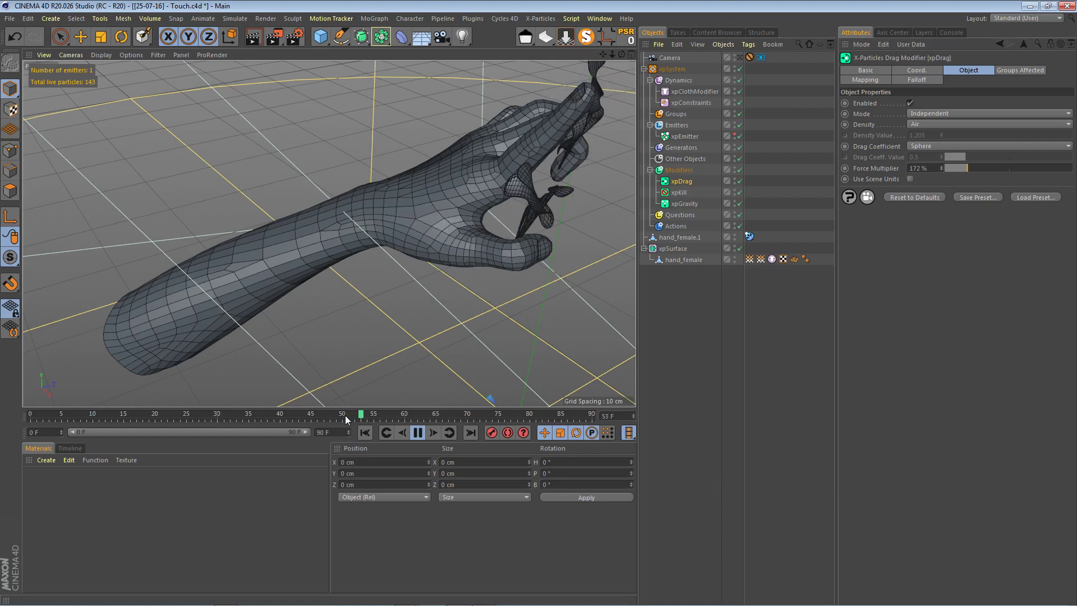
left_click(417, 432)
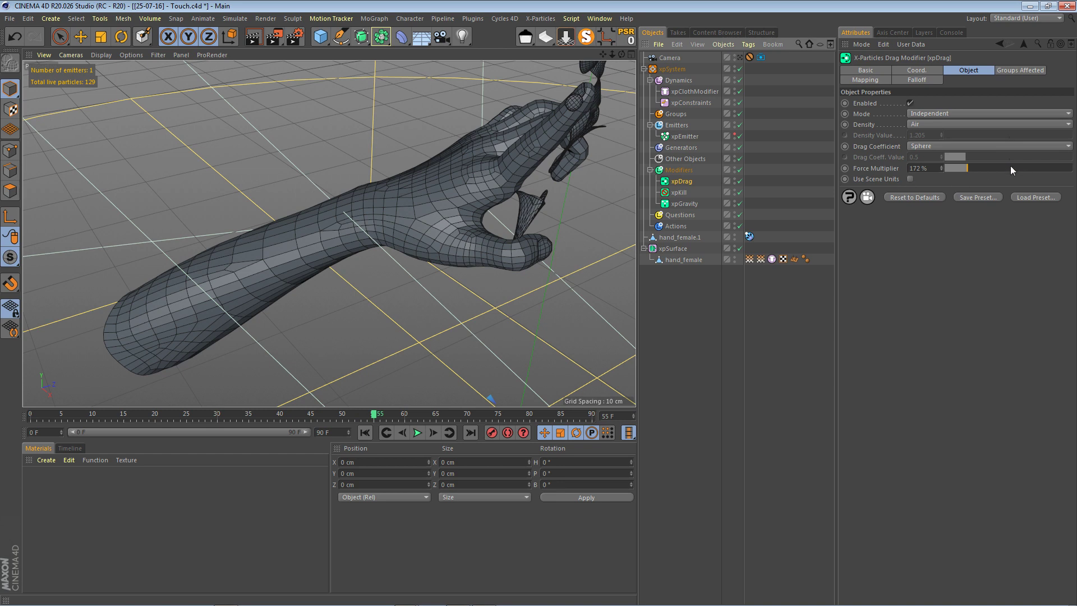
Set xpDrag's Force Multiplier to 367% and its Density to Water
left_click_drag(1001, 167, 993, 167)
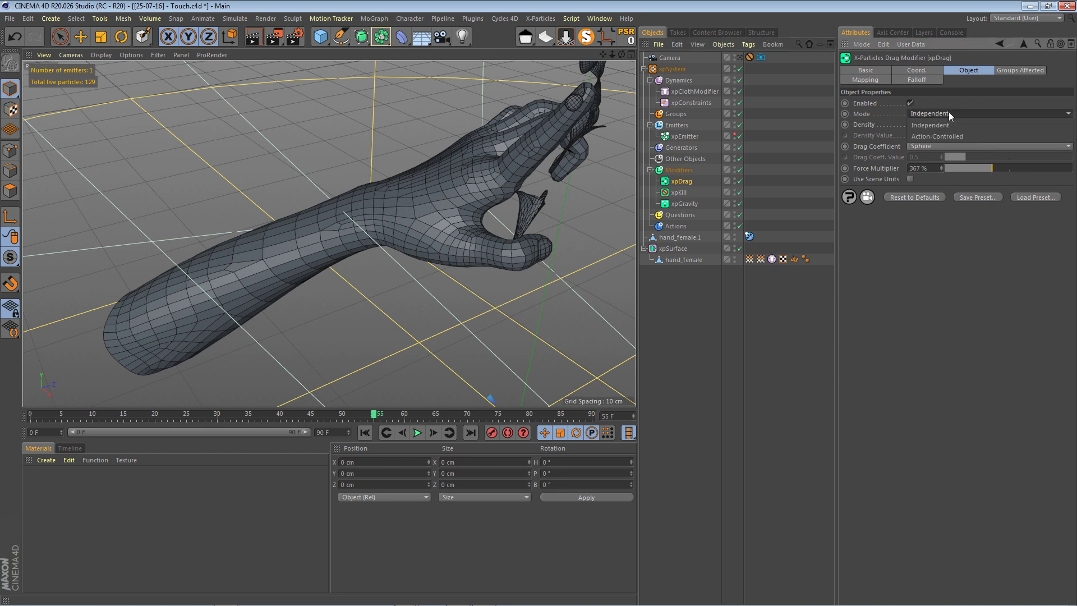
left_click(945, 146)
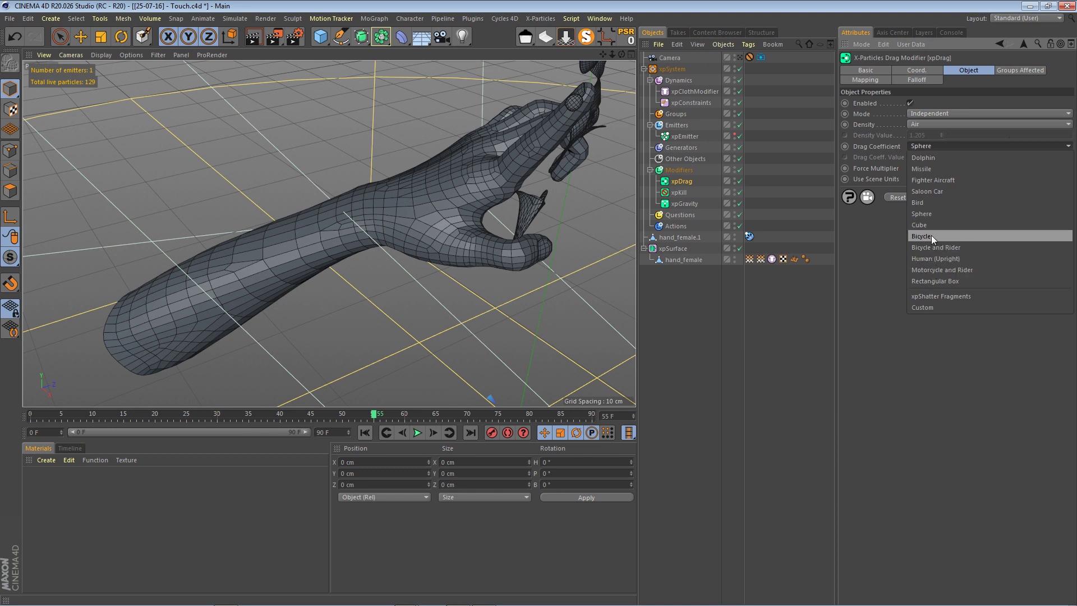
left_click(990, 91)
left_click(941, 124)
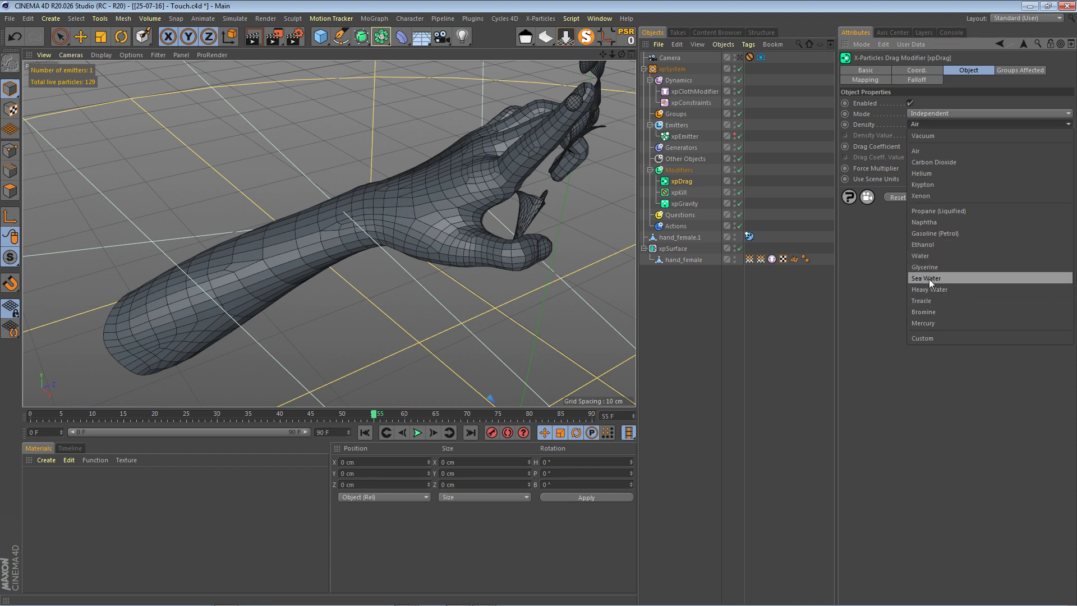
left_click(927, 256)
Replay the simulation from frame 0 to frame 38 to review the tearing with the Water drag density
left_click(365, 433)
left_click(417, 432)
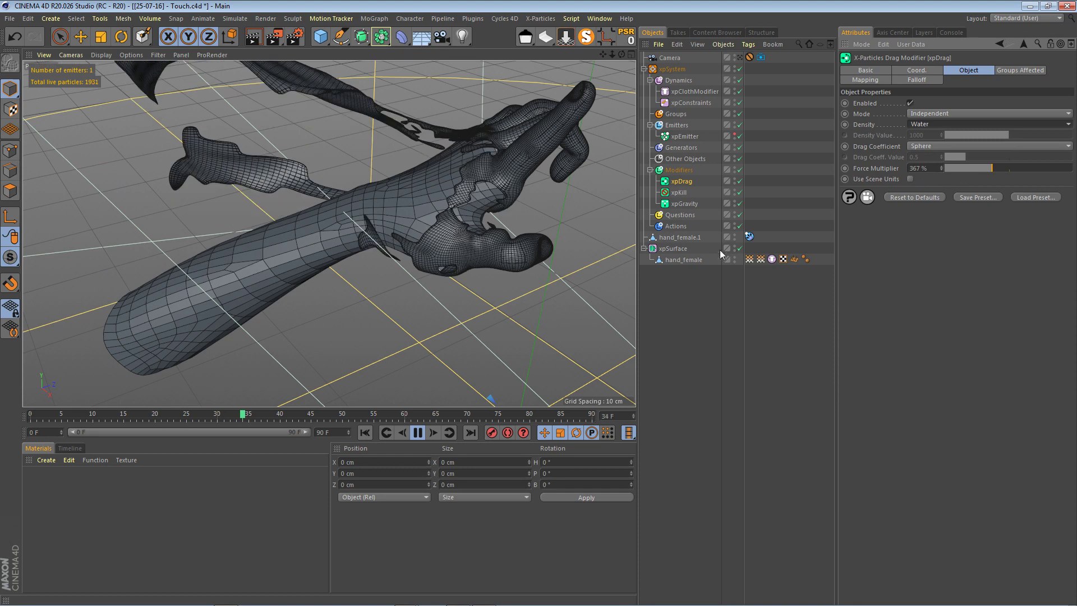
left_click(424, 432)
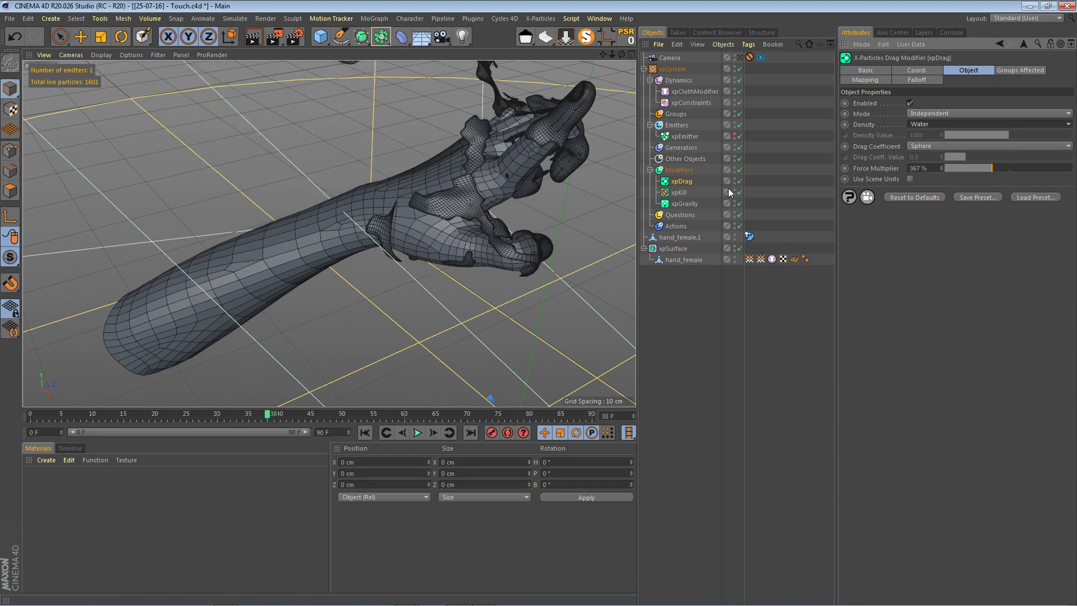
Set xpGravity's Gravity Strength to -43 cm and replay the simulation from frame 0 to frame 90
left_click(685, 204)
left_click_drag(951, 145, 952, 146)
left_click(366, 432)
left_click(418, 433)
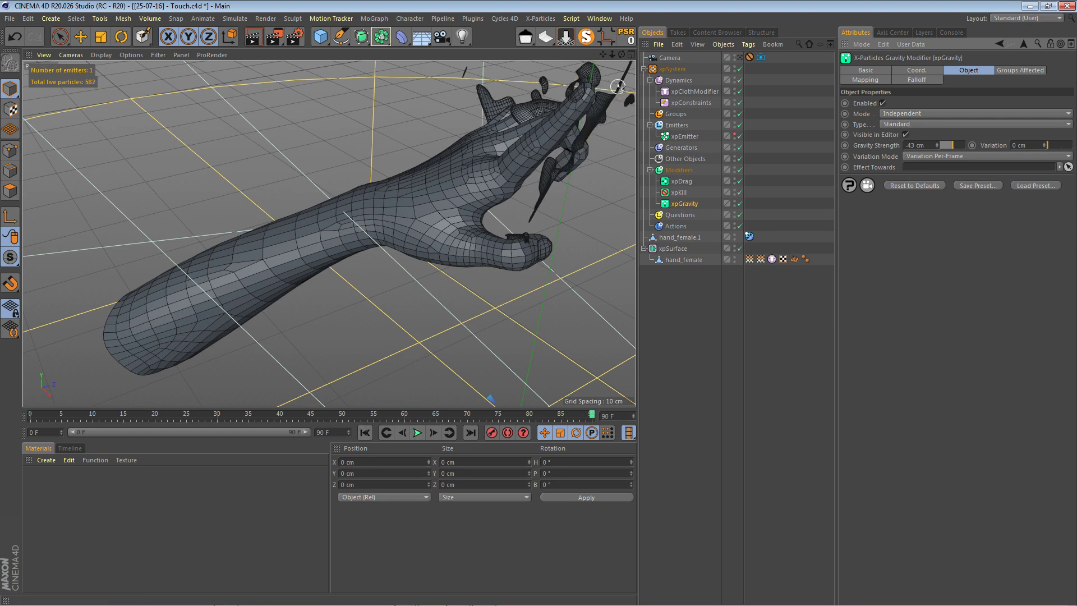
Switch the viewport to look through the scene's Camera, and set xpDrag's Density to Treacle
left_click_drag(603, 54, 593, 66)
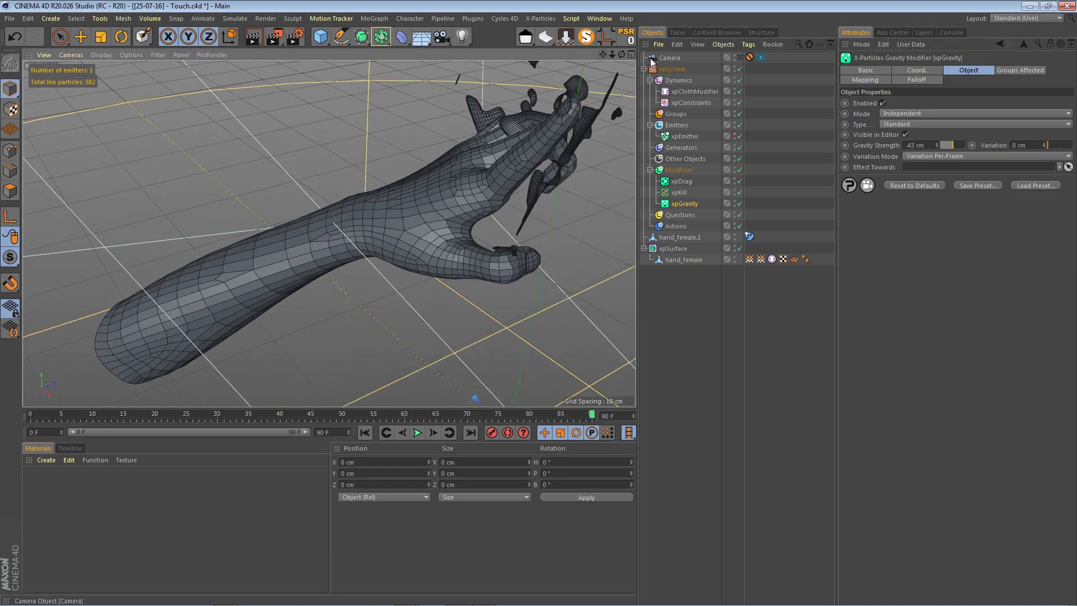
left_click(740, 58)
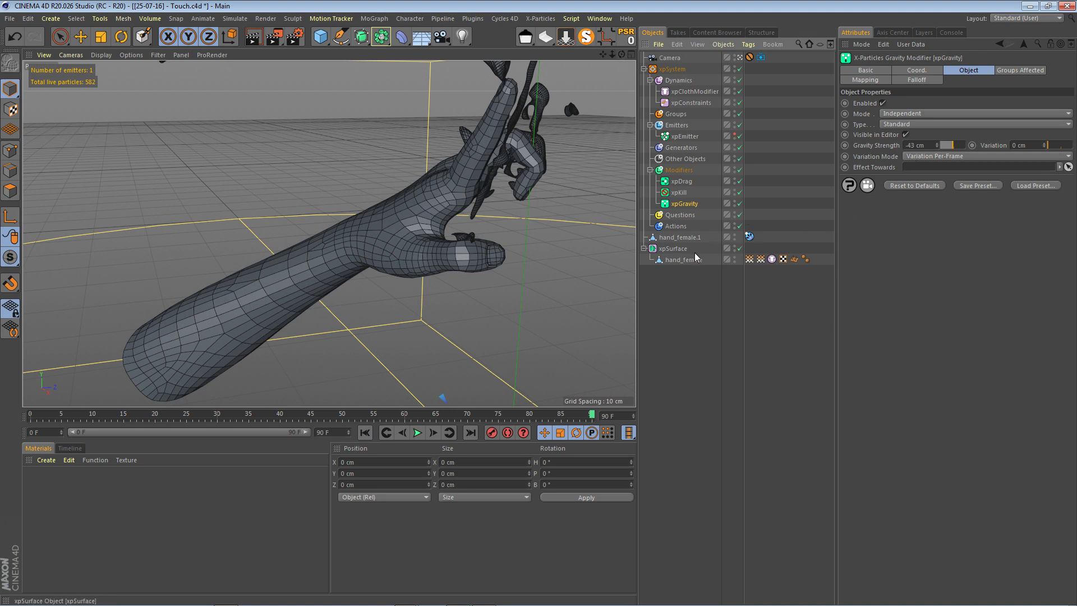
left_click(681, 181)
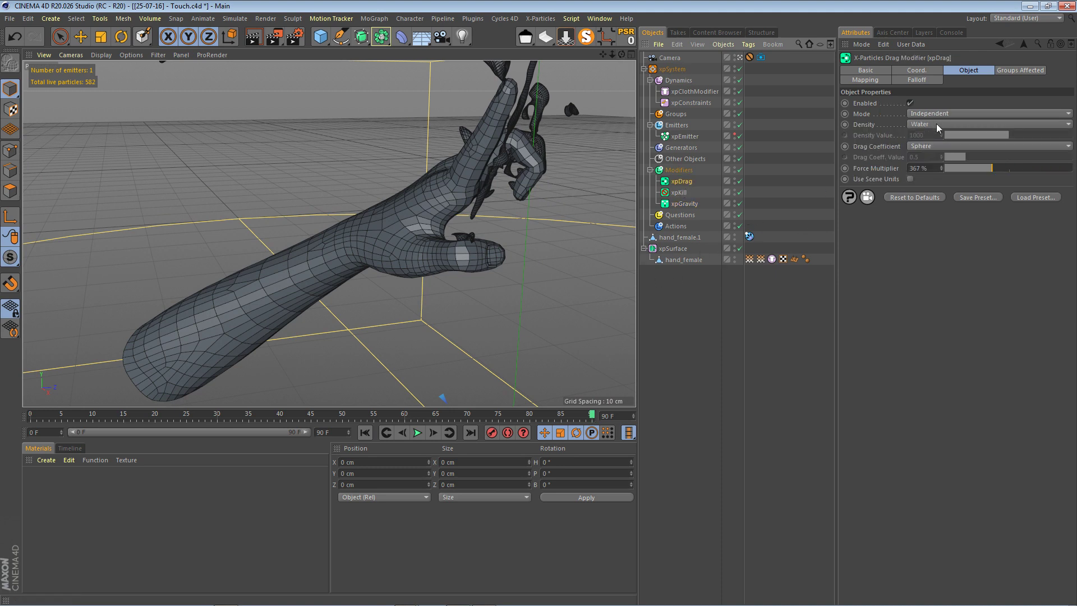
left_click(955, 125)
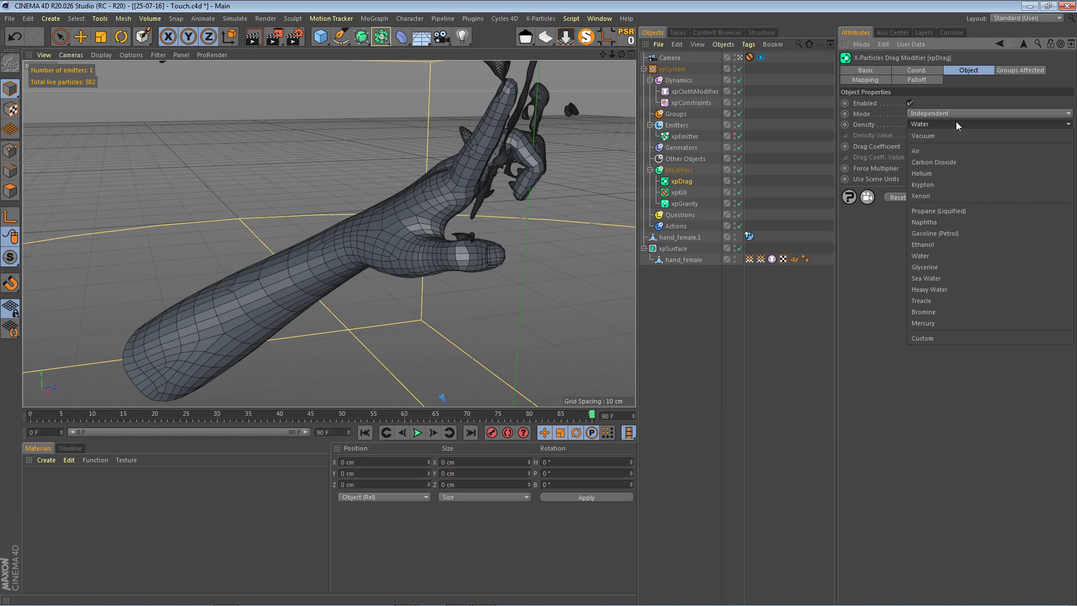
left_click(933, 300)
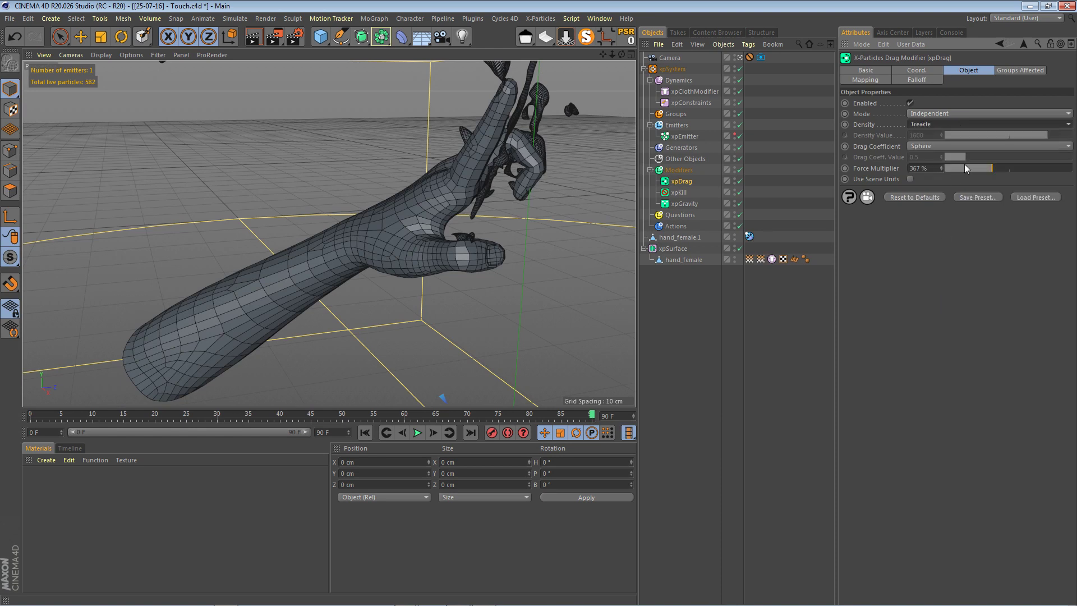
Set xpDrag's Force Multiplier to 493% and replay the simulation from frame 0 to frame 90
left_click_drag(958, 167, 1008, 165)
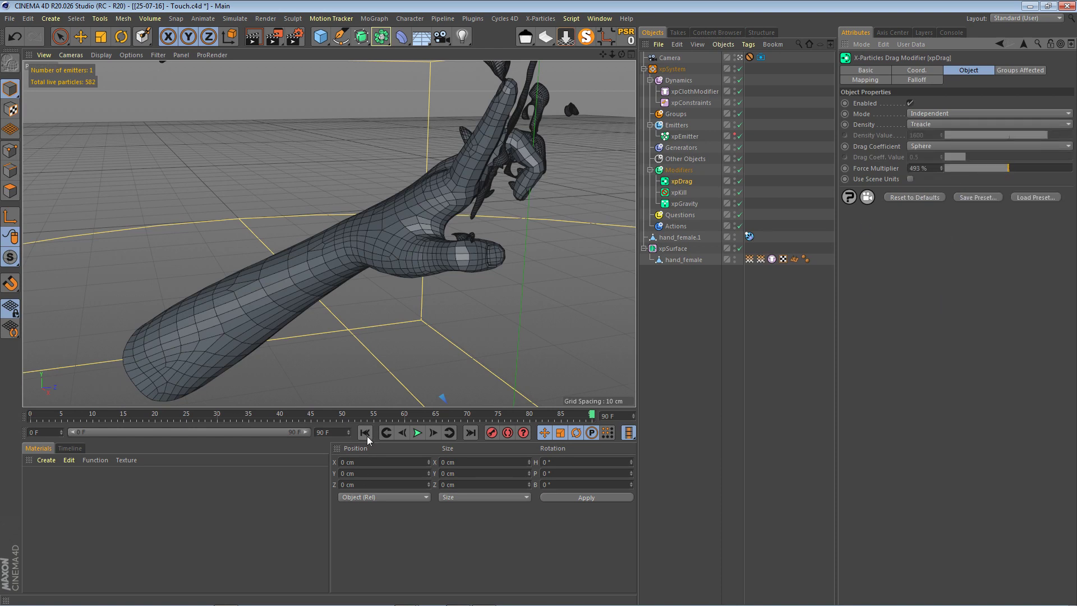
left_click(417, 433)
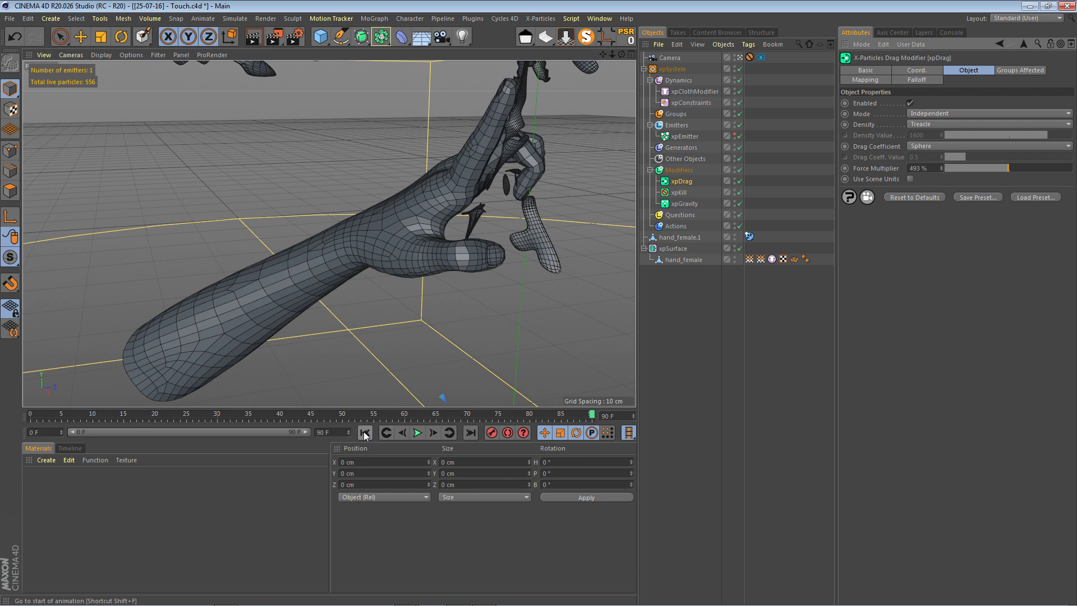
Add an xpCache object to the system's Other Objects, start building its cache, and cancel the build partway
left_click(685, 159)
left_click(948, 117)
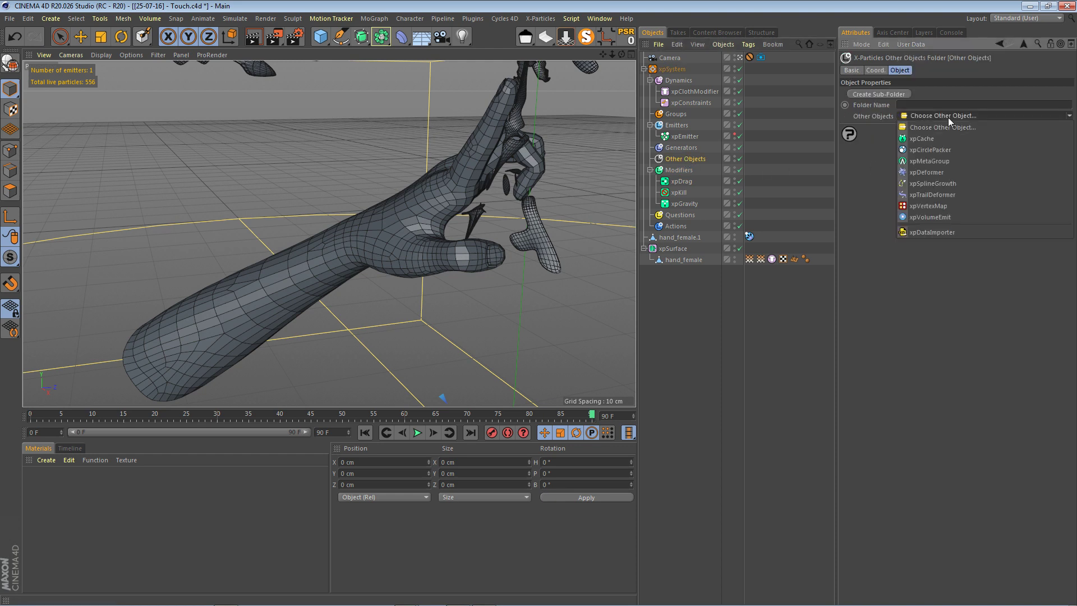
left_click(939, 137)
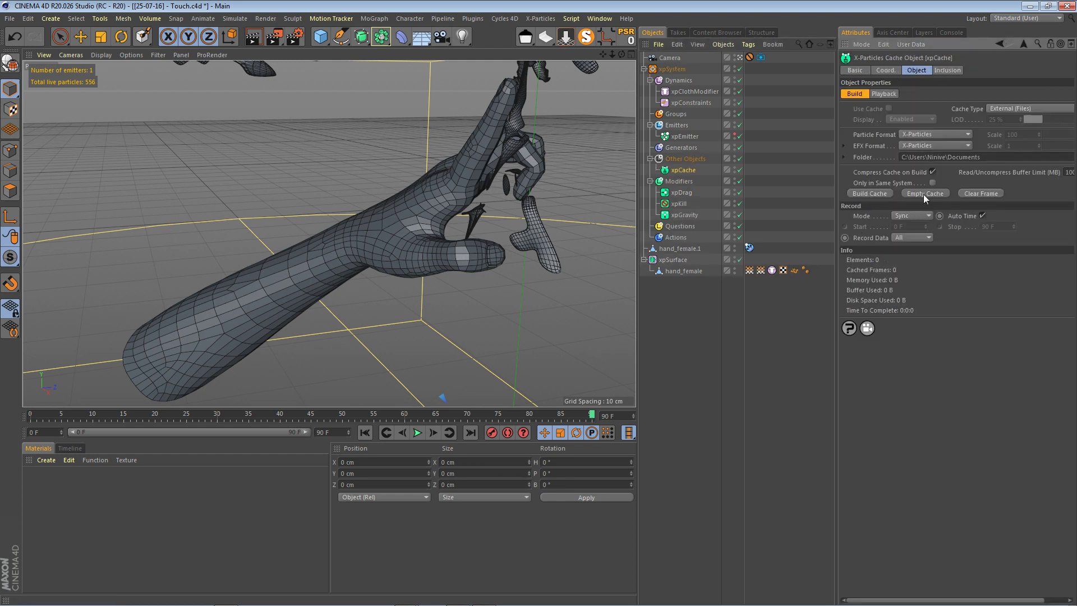
left_click(871, 196)
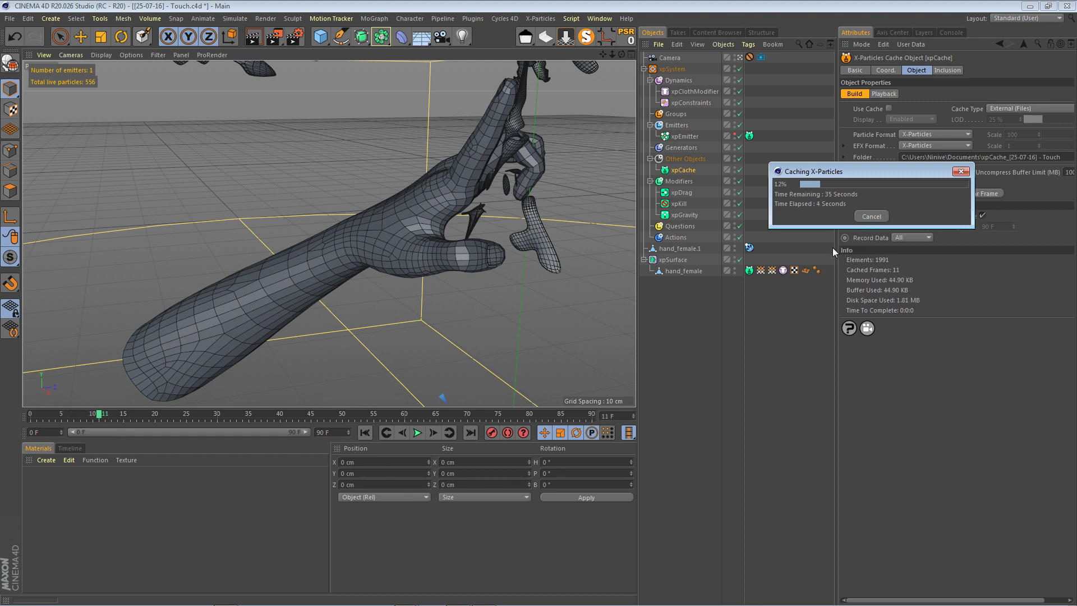
left_click(878, 218)
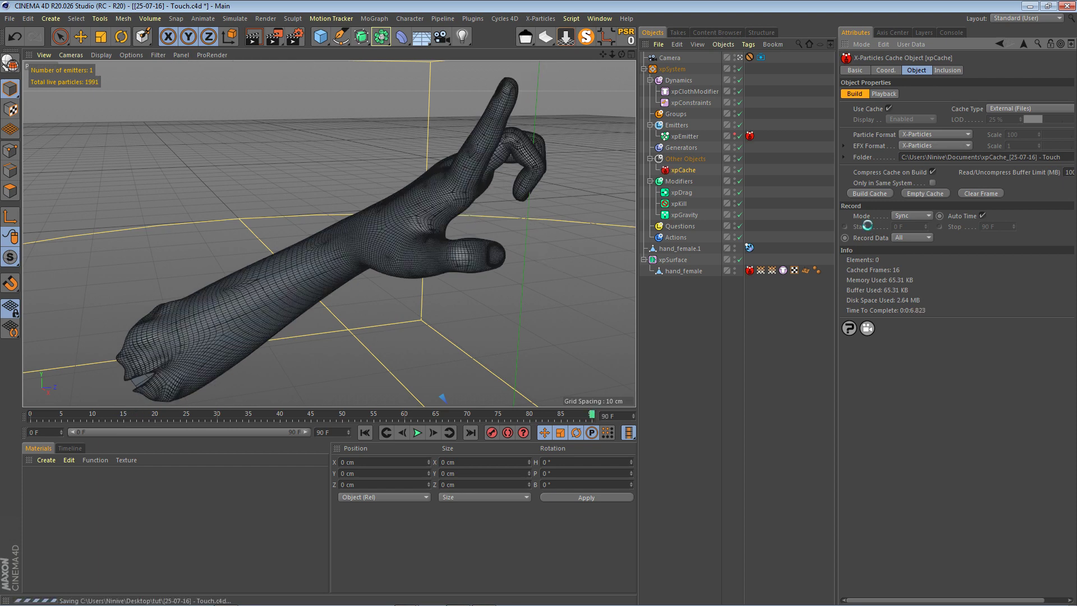
Rebuild the xpCache cache, overwriting the existing one, and scrub the cached simulation to frame 58
left_click(866, 193)
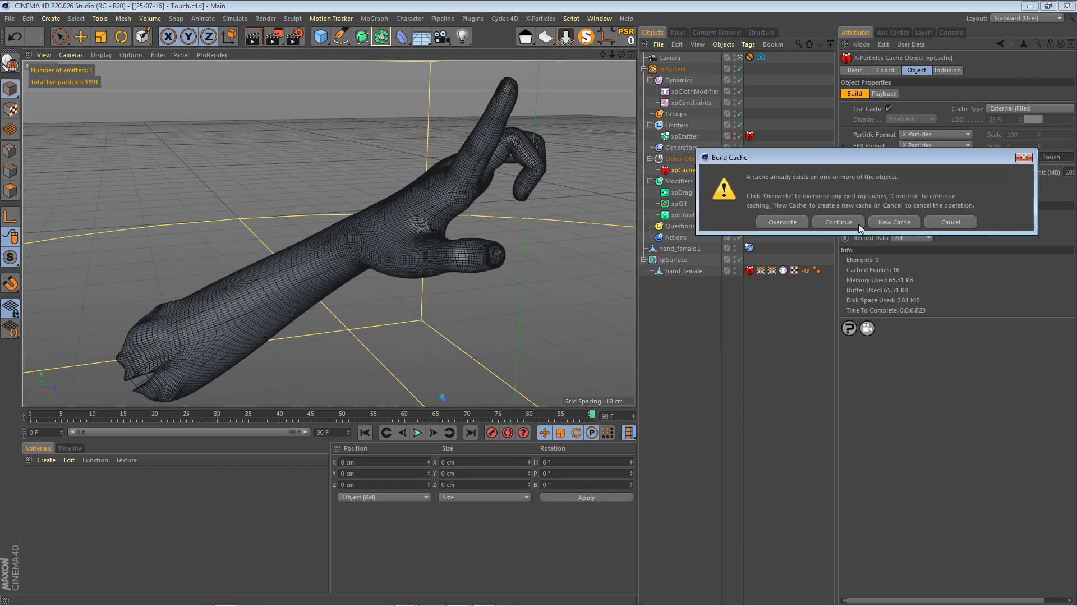
left_click(805, 222)
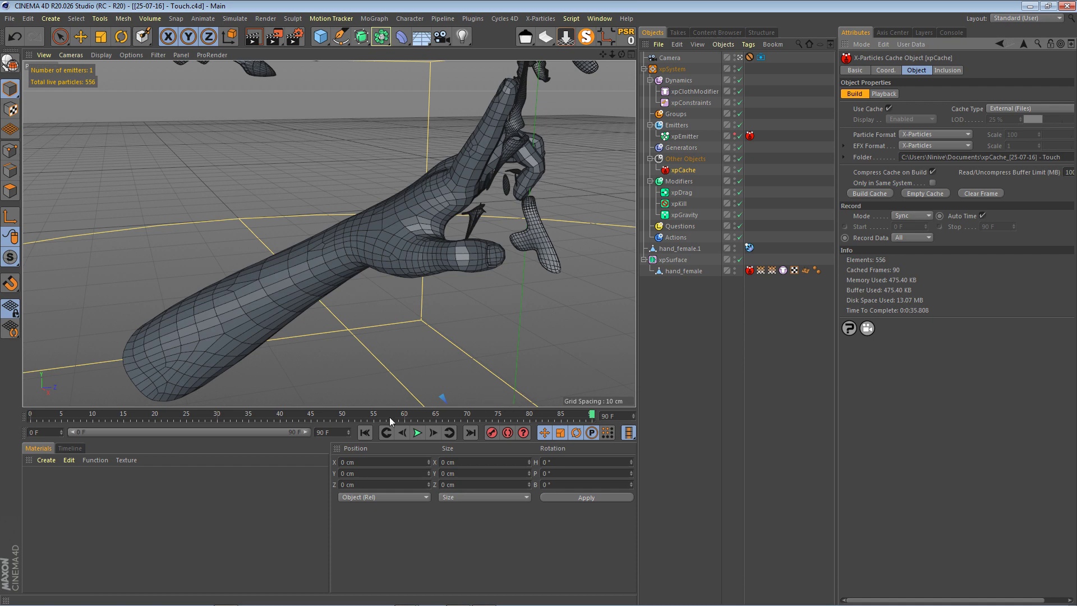
left_click_drag(76, 414, 394, 428)
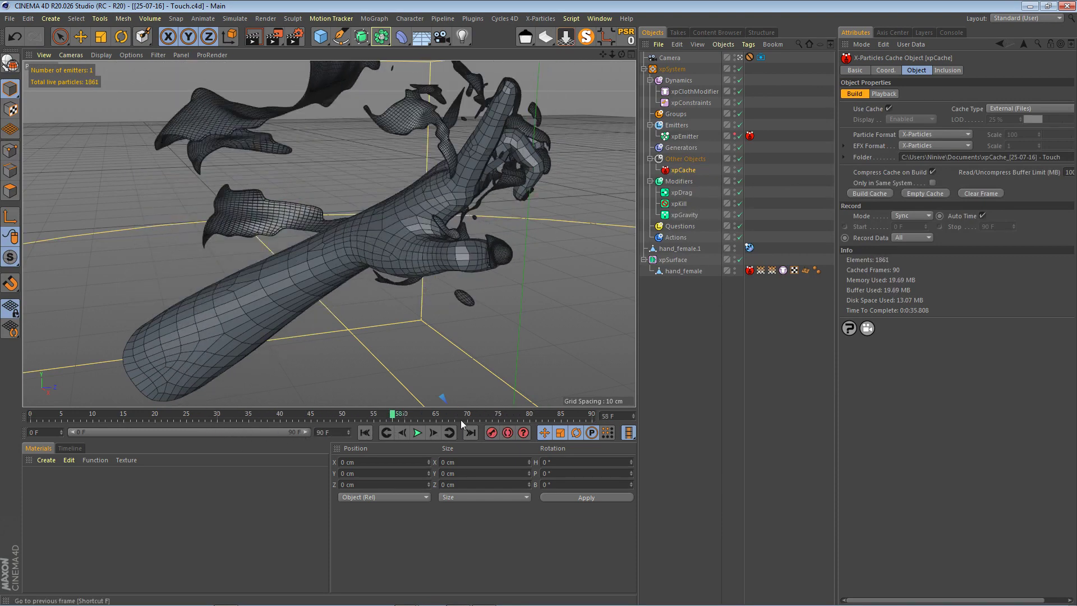
Switch to the Startup (User) layout and delete the protection tag from the Camera
left_click(1027, 18)
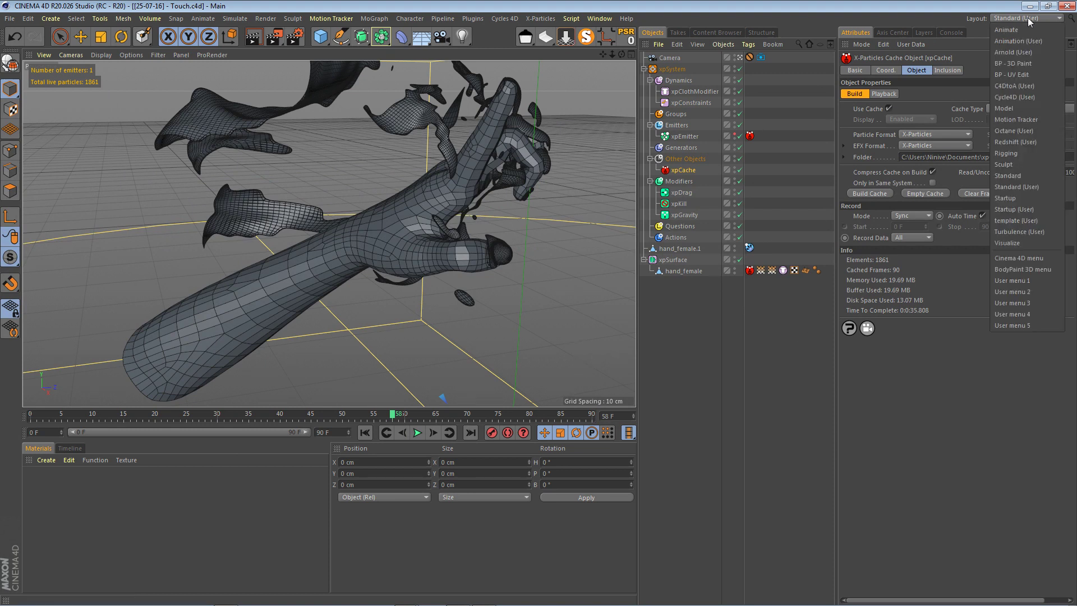
left_click(1027, 209)
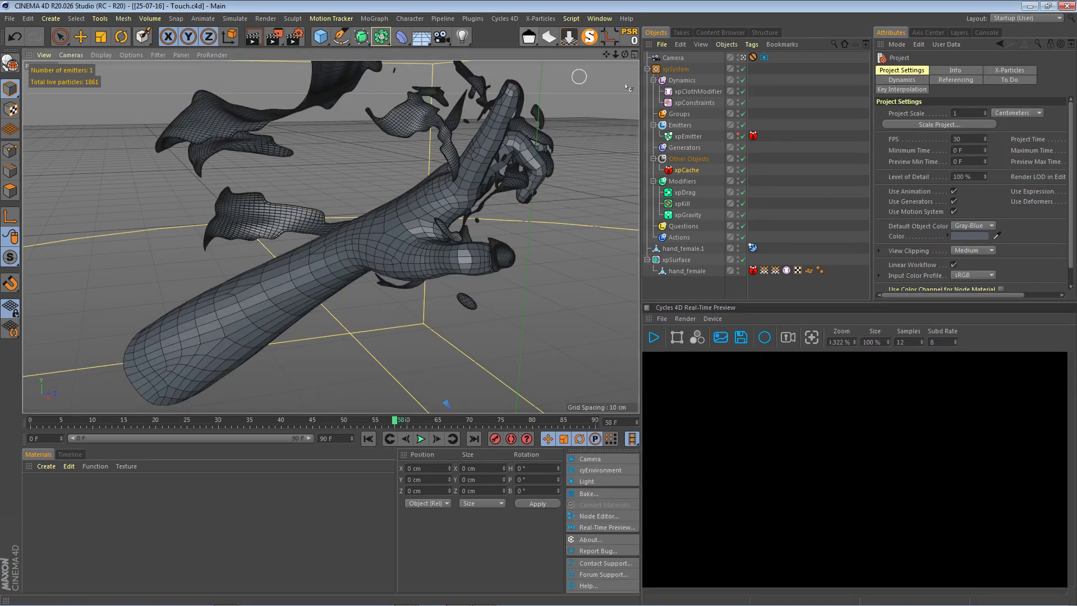
left_click(752, 56)
key("Delete")
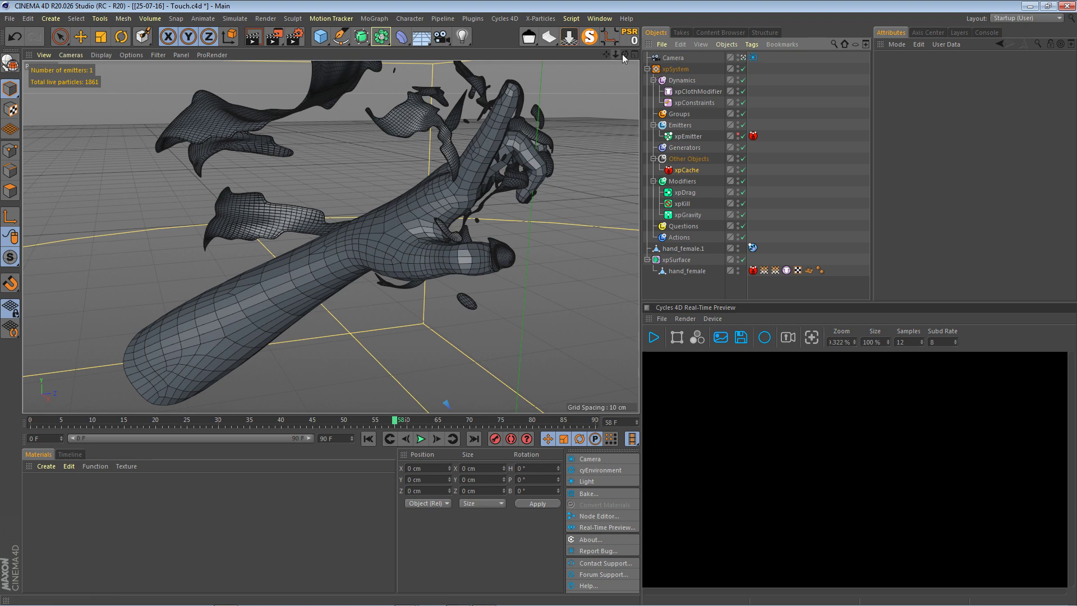
Reframe the Camera closer on the forearm and hand, and set its bank rotation (R.B) to -3°
left_click_drag(616, 54, 694, 58)
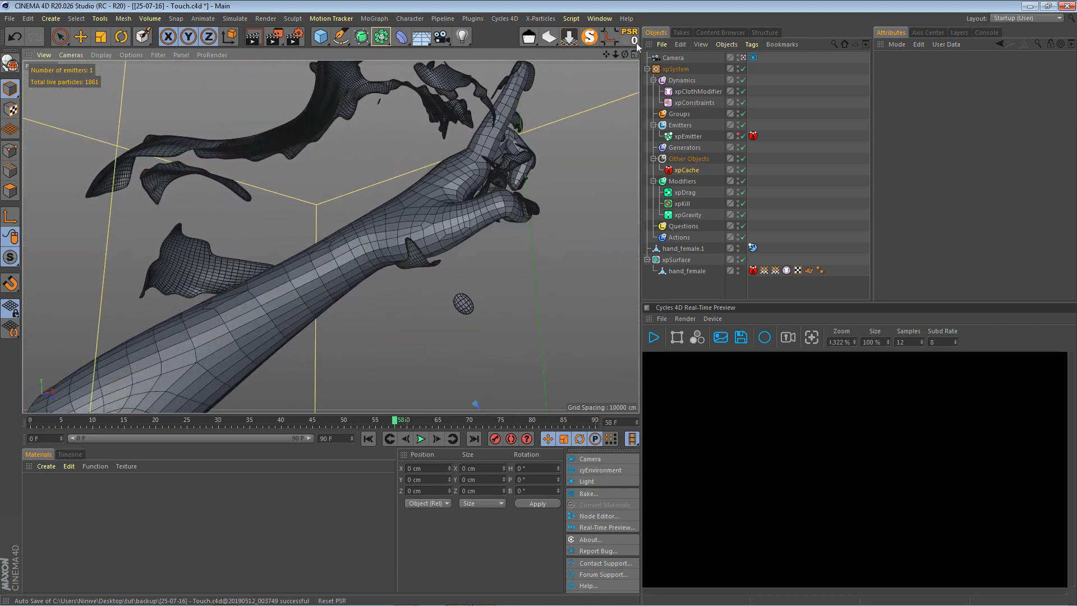
left_click_drag(602, 53, 626, 47)
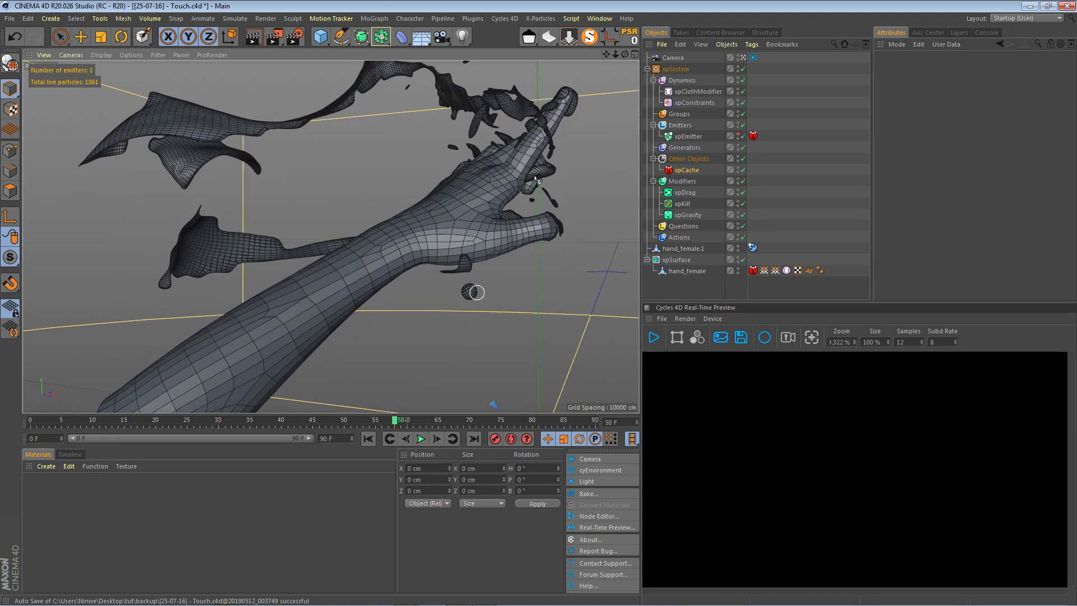
left_click_drag(625, 54, 606, 34)
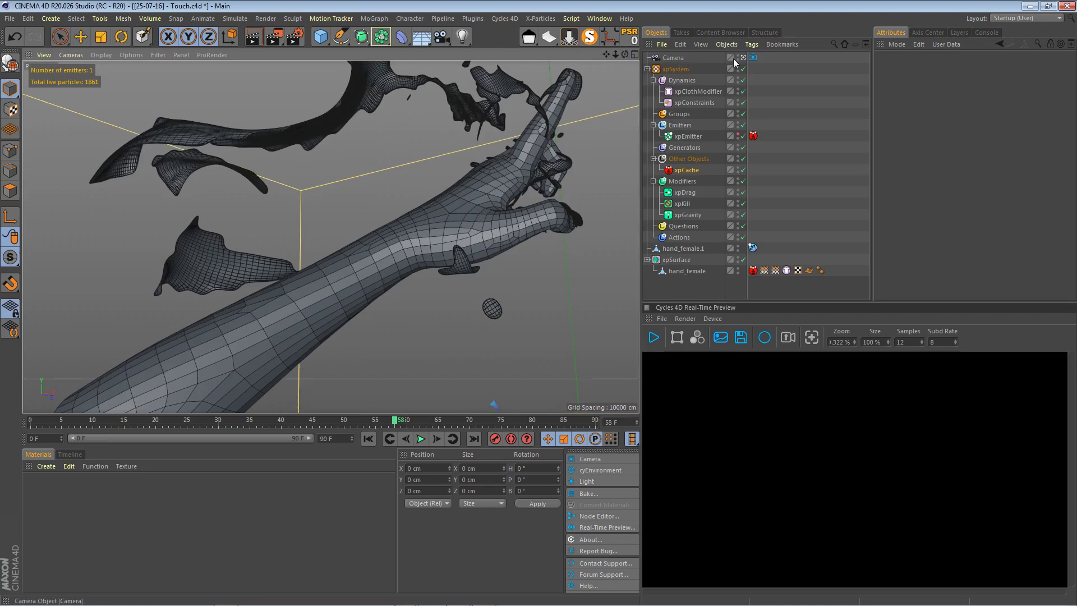
left_click(706, 59)
left_click(937, 71)
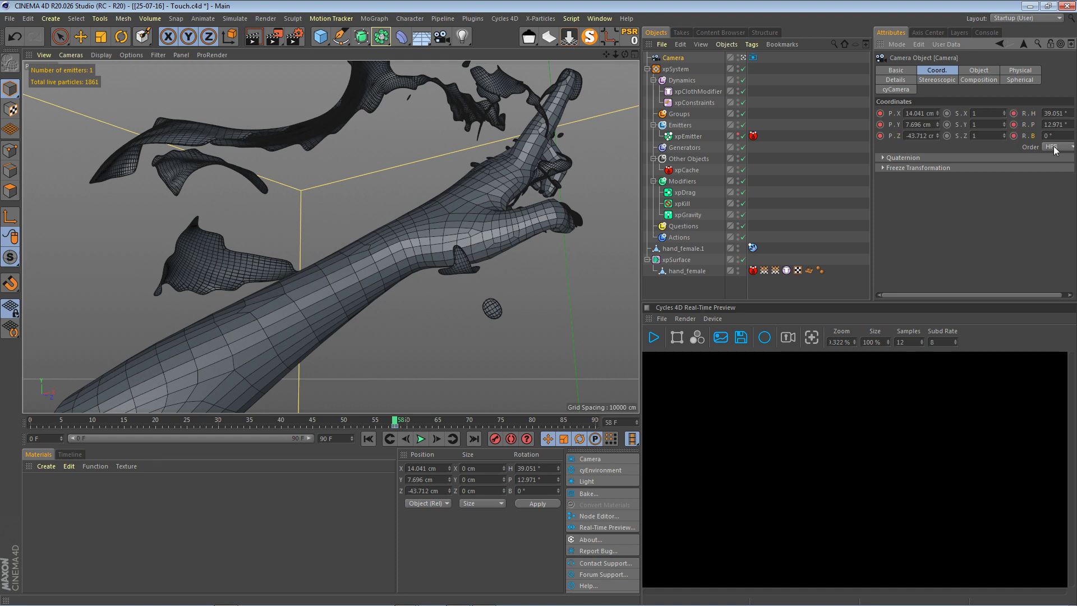
left_click_drag(1009, 292, 1014, 293)
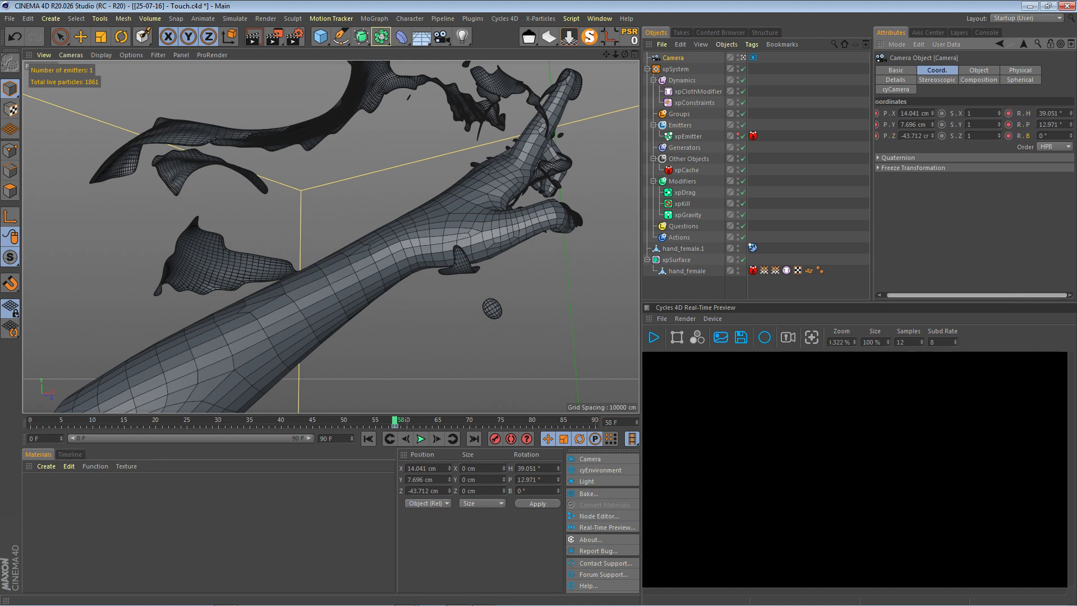
left_click(1071, 134)
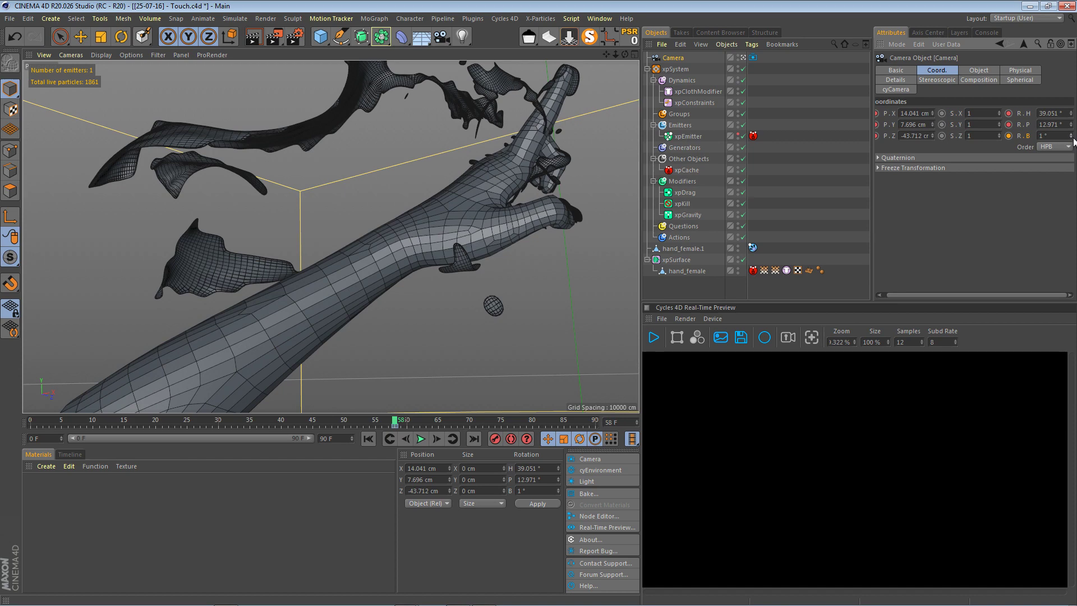
left_click(1071, 137)
left_click(1072, 138)
left_click(1071, 137)
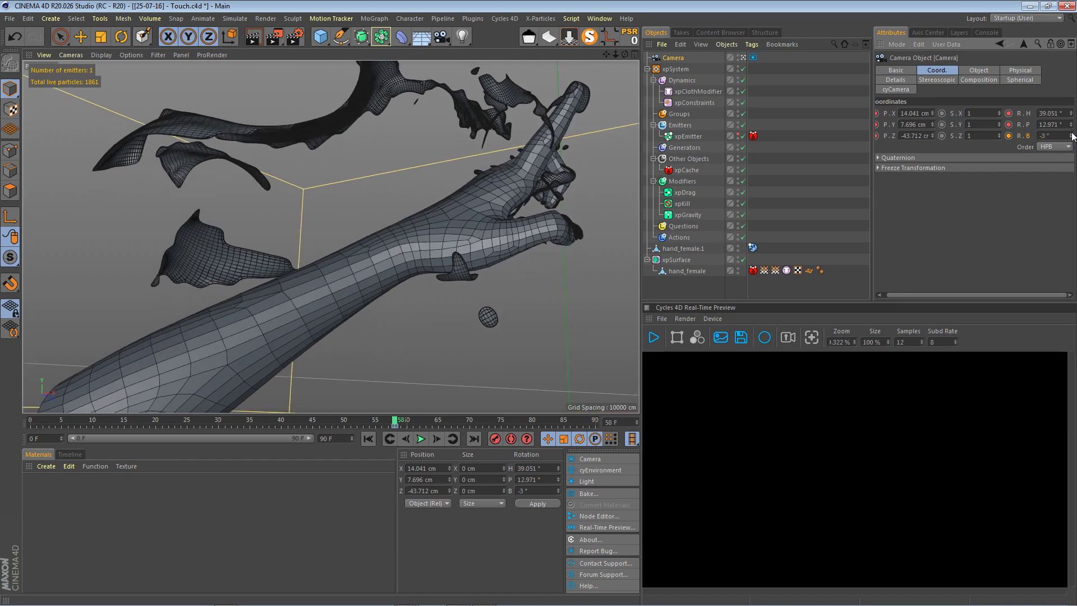
left_click_drag(616, 51, 583, 58)
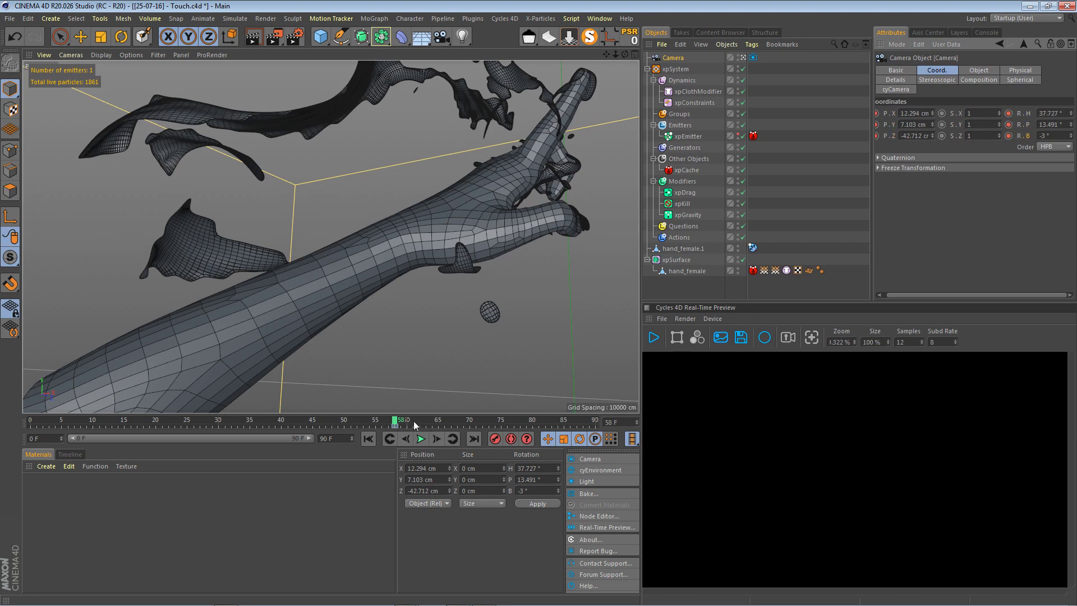
Place the Camera's key at frame 0, then reframe it at frame 90 and record position and rotation keys there
left_click(348, 428)
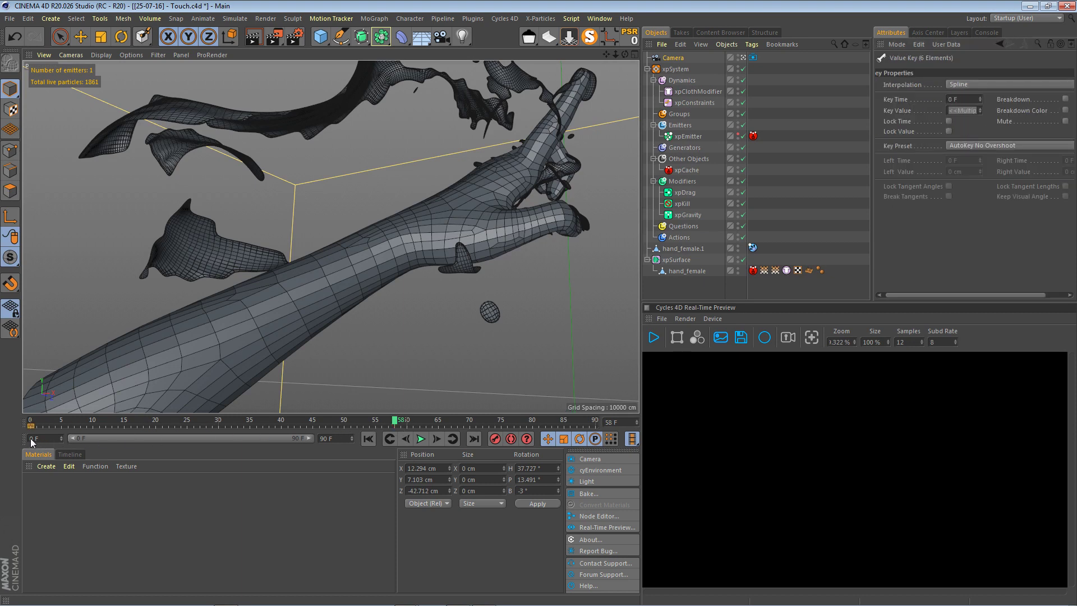
left_click_drag(395, 423, 598, 420)
mouse_move(623, 53)
left_mouse_down()
mouse_move(624, 67)
mouse_move(610, 53)
mouse_move(586, 68)
mouse_move(626, 57)
left_mouse_up()
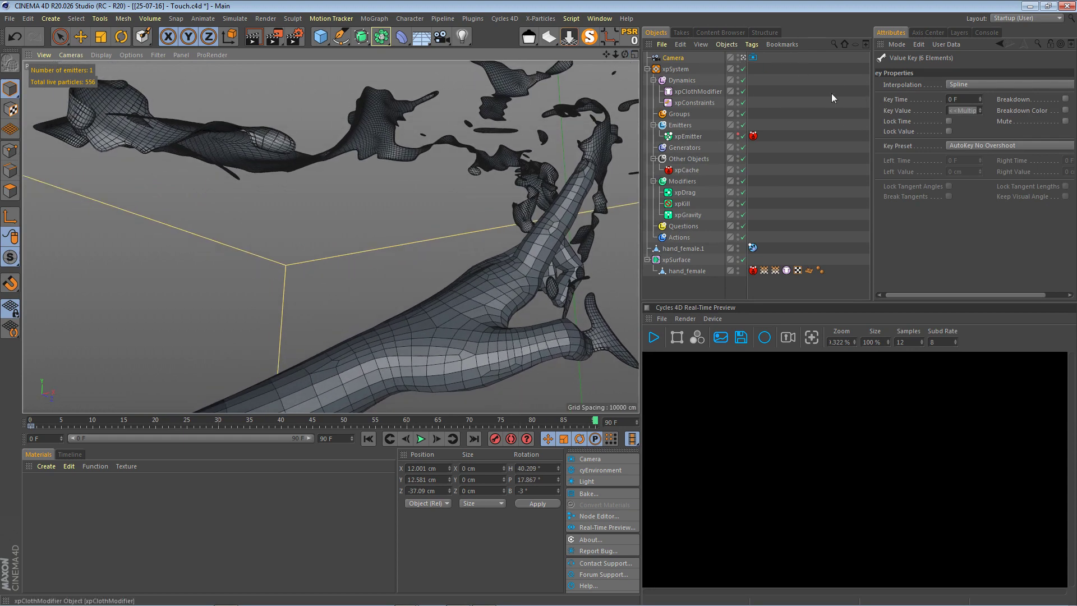
left_click(680, 58)
left_click(877, 113, "ctrl")
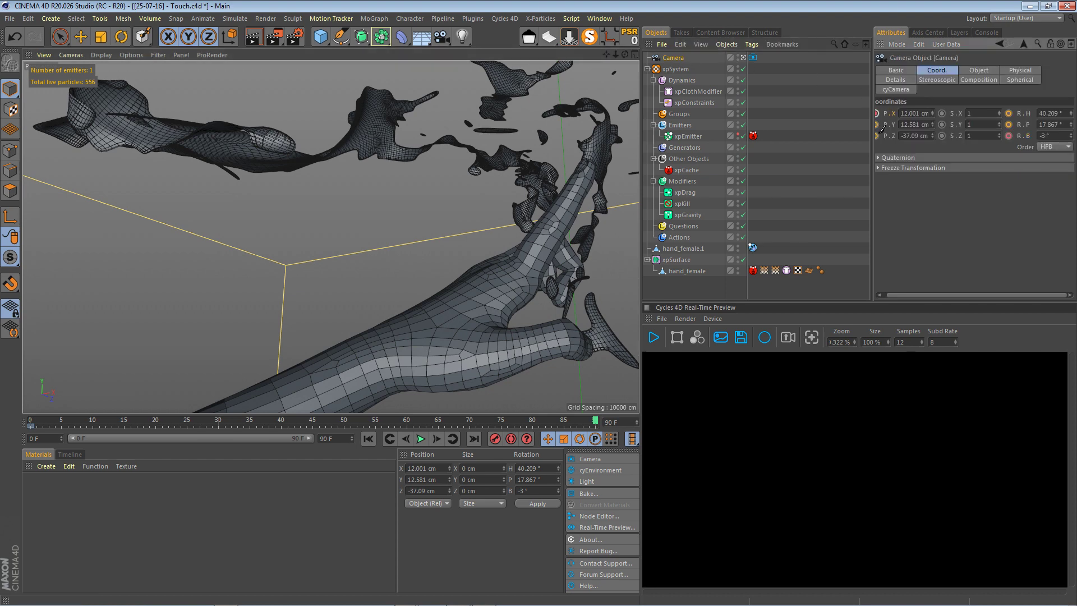
left_click_drag(1011, 116, 1010, 135, "ctrl")
Play the cached simulation with the Camera move from frame 0 to frame 43
left_click(372, 438)
left_click(421, 438)
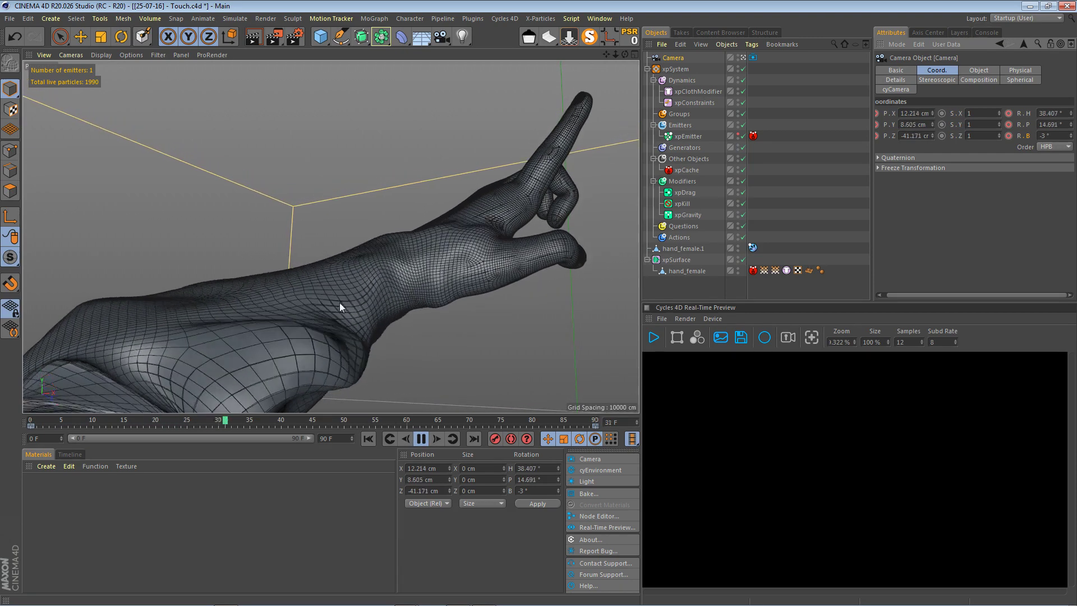
left_click(421, 439)
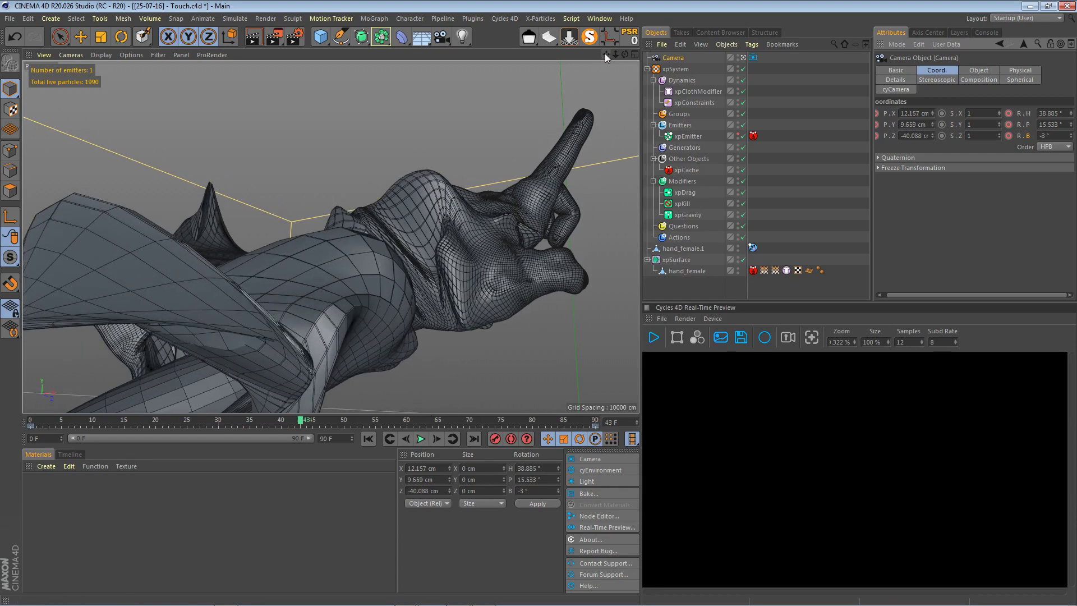
Reframe the Camera at frame 0 to show the whole forearm, and record its new position and rotation keys
left_click(368, 442)
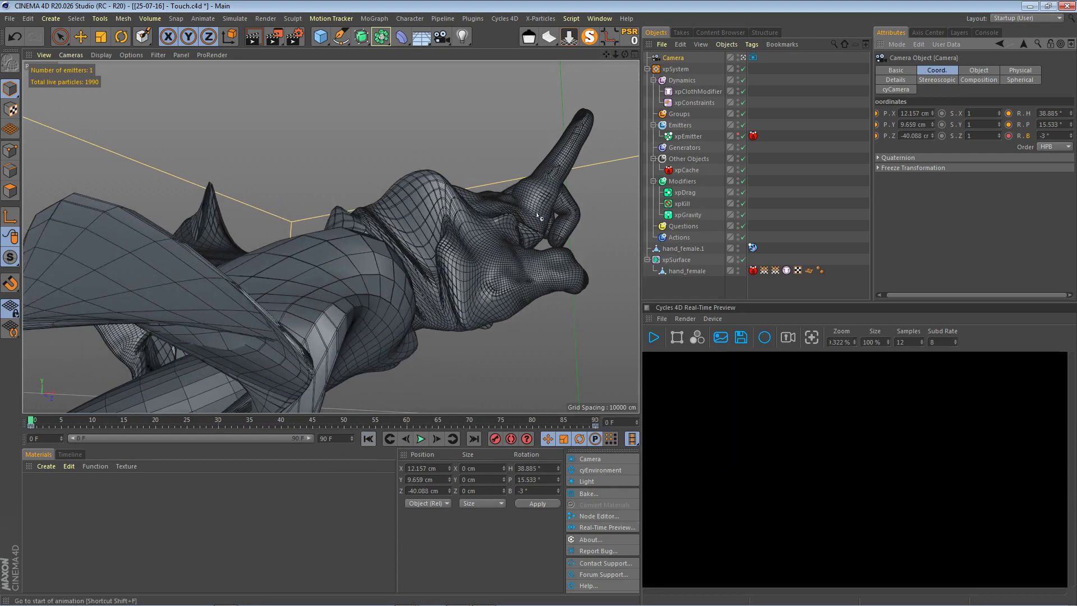
left_click_drag(605, 55, 331, 236)
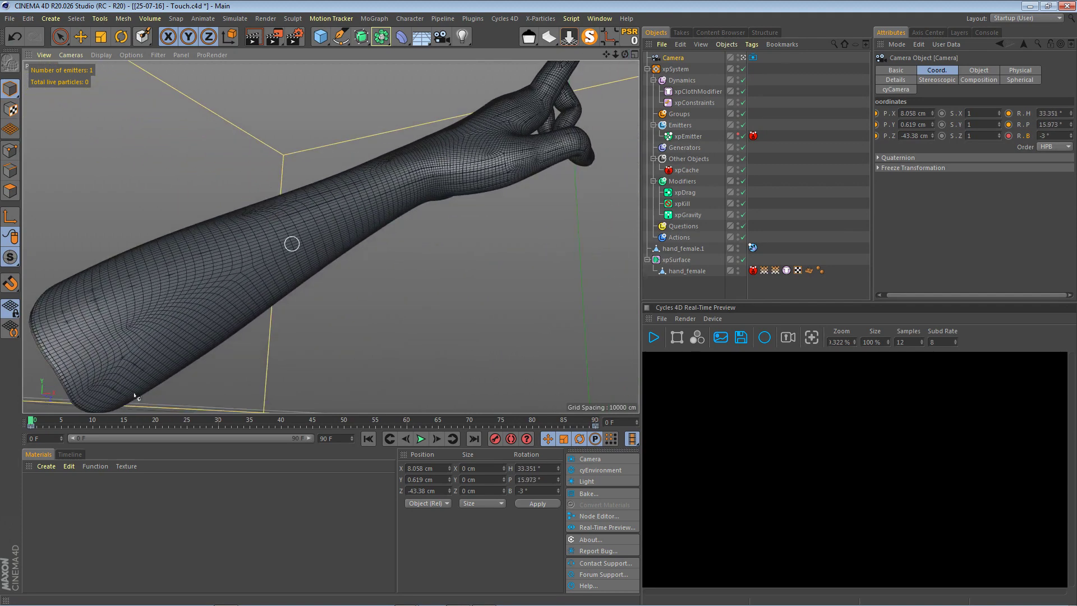
left_click_drag(615, 56, 330, 236)
left_click_drag(626, 54, 330, 236)
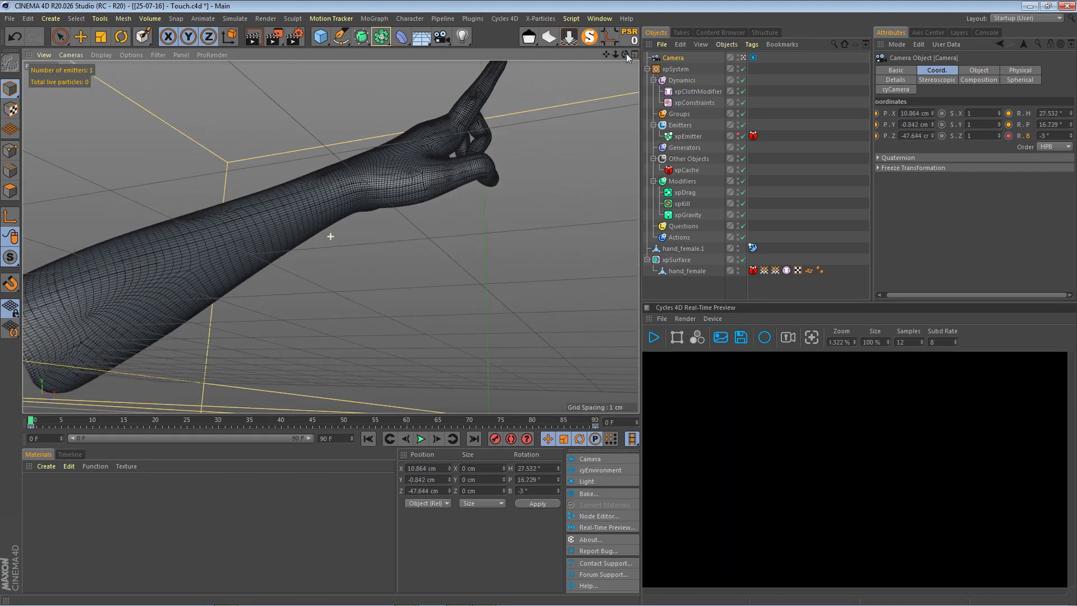
left_click_drag(605, 54, 331, 236)
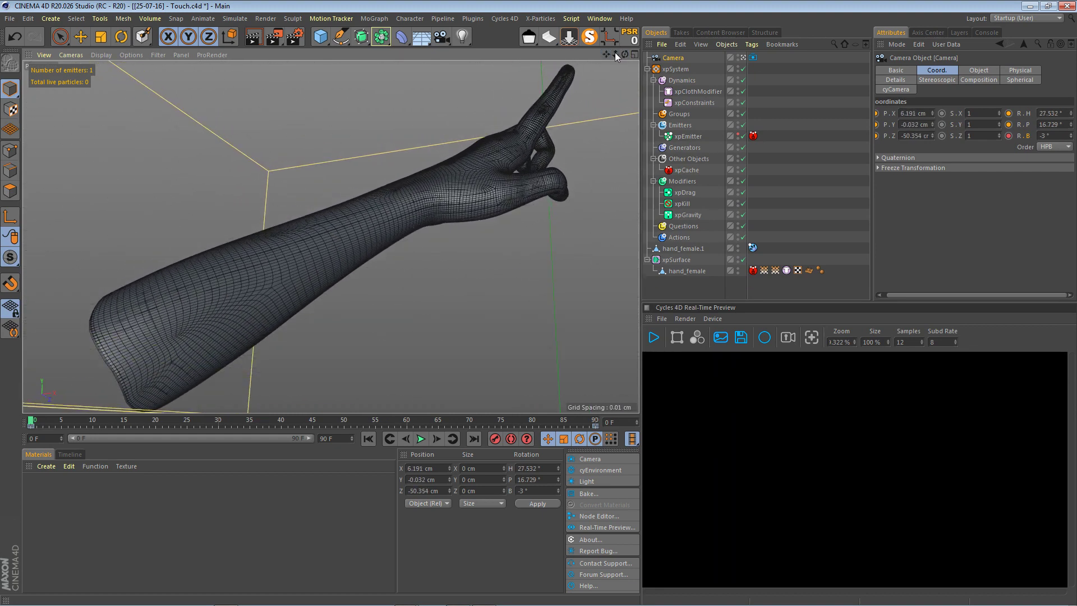
left_click_drag(615, 52, 332, 236)
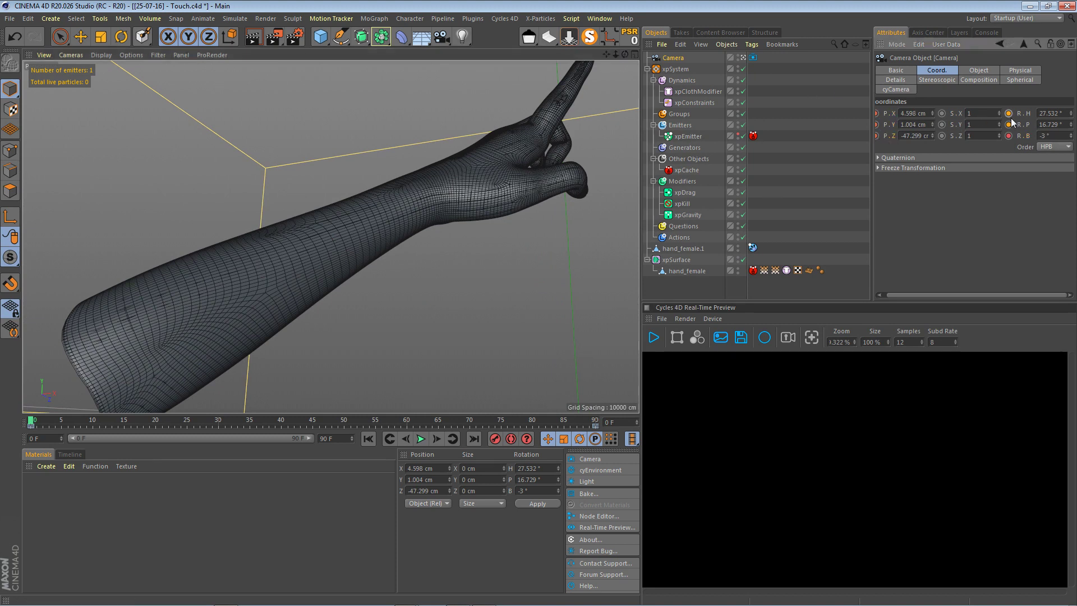
left_click_drag(1010, 116, 1009, 136, "ctrl")
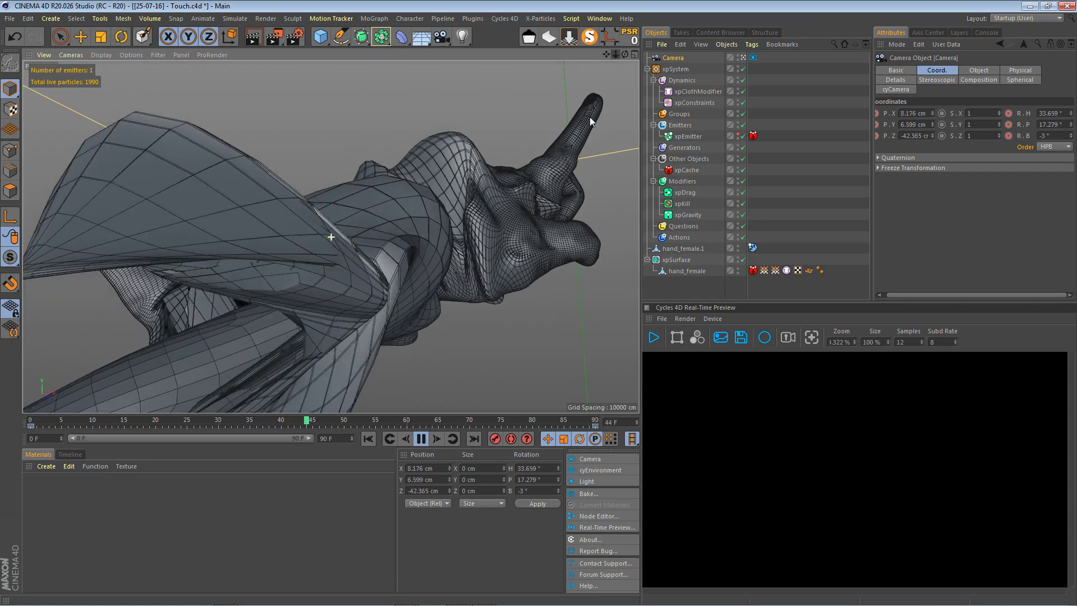
Stop the playback at frame 47 and try a wider Camera framing around the torn cloth
left_click(421, 439)
mouse_move(614, 54)
left_mouse_down()
mouse_move(566, 64)
mouse_move(631, 55)
mouse_move(612, 56)
left_mouse_up()
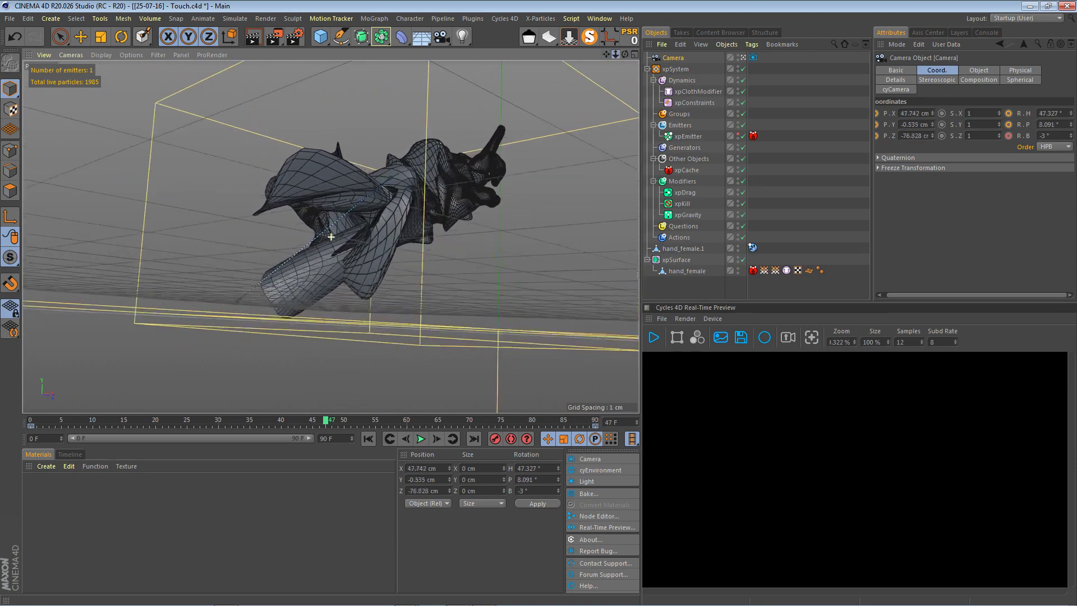
left_click_drag(615, 54, 618, 52)
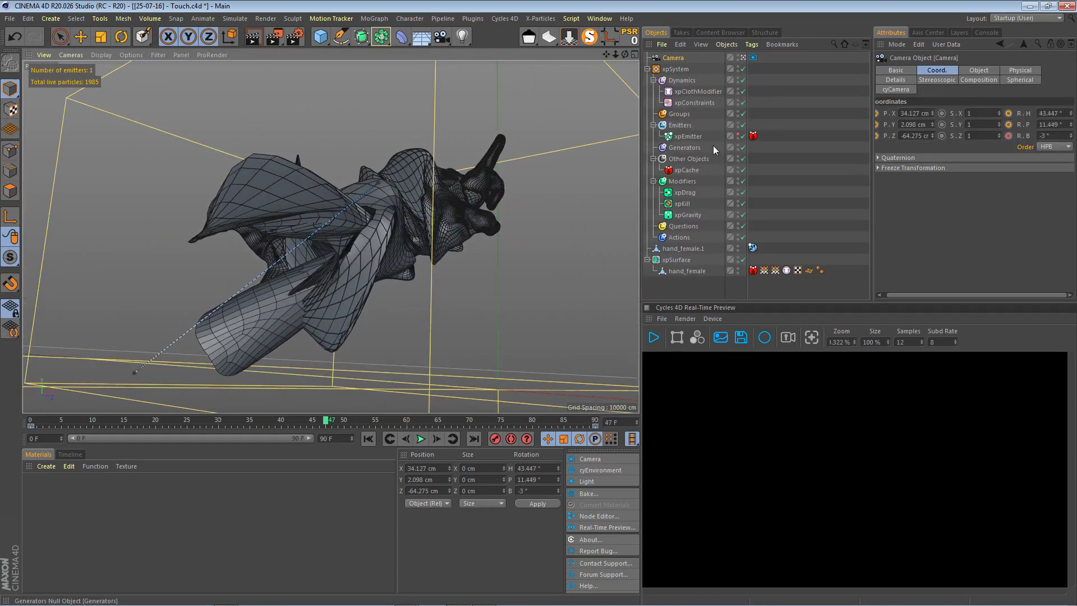
Return to frame 0 and try a slightly different Camera position and rotation for framing the forearm
left_click_drag(331, 424, 31, 425)
mouse_move(615, 54)
left_mouse_down()
mouse_move(590, 55)
mouse_move(615, 55)
left_mouse_up()
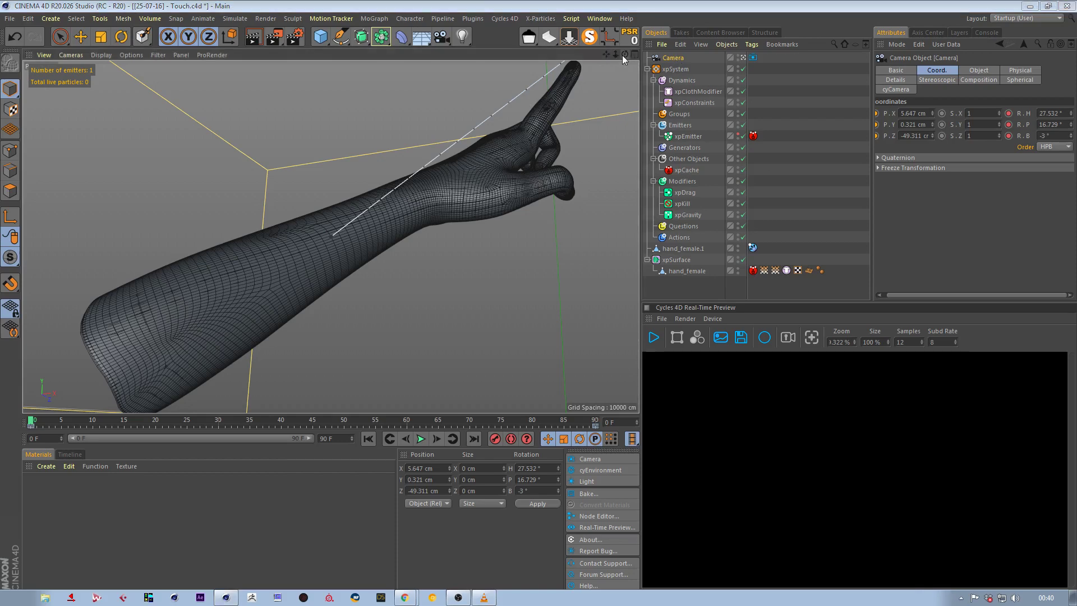
left_click_drag(624, 56, 621, 67)
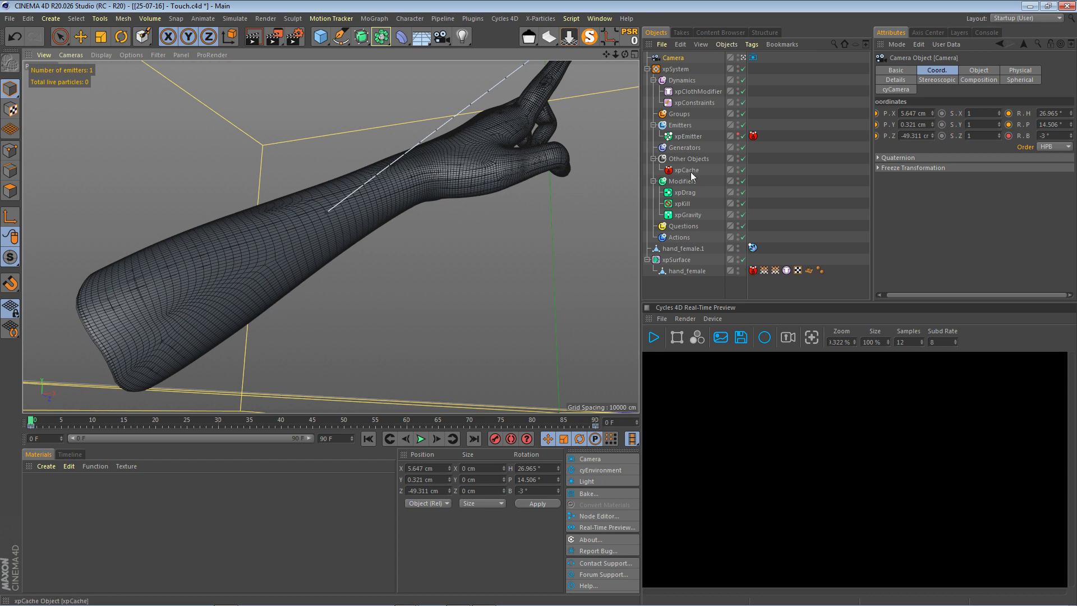
Preview the live simulation to frame 26 with xpCache disabled, then rewind to frame 0 and re-enable xpCache
left_click(743, 170)
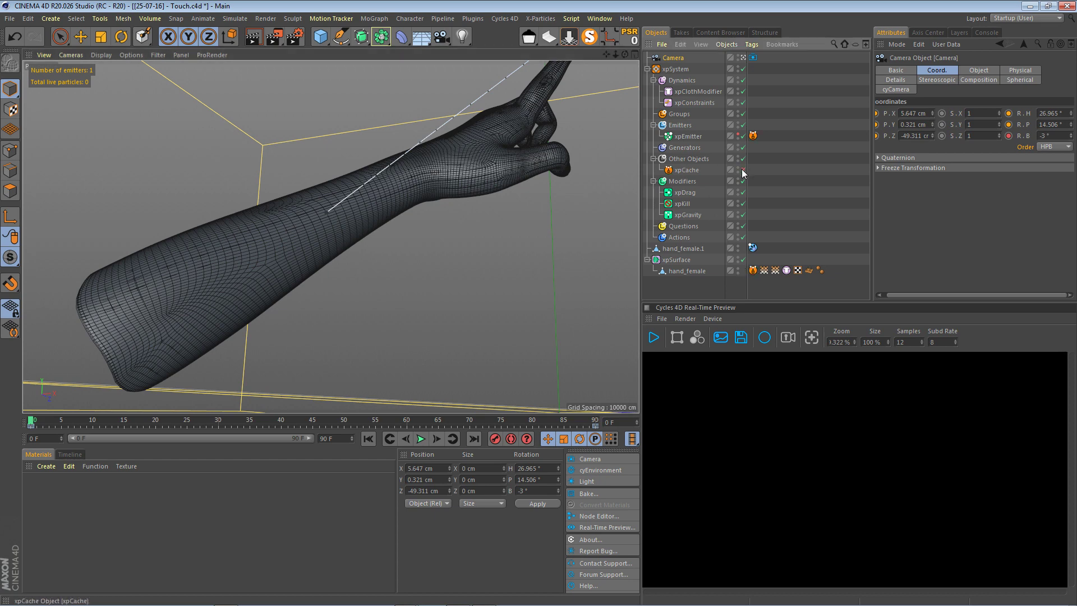
left_click(385, 437)
left_click(421, 439)
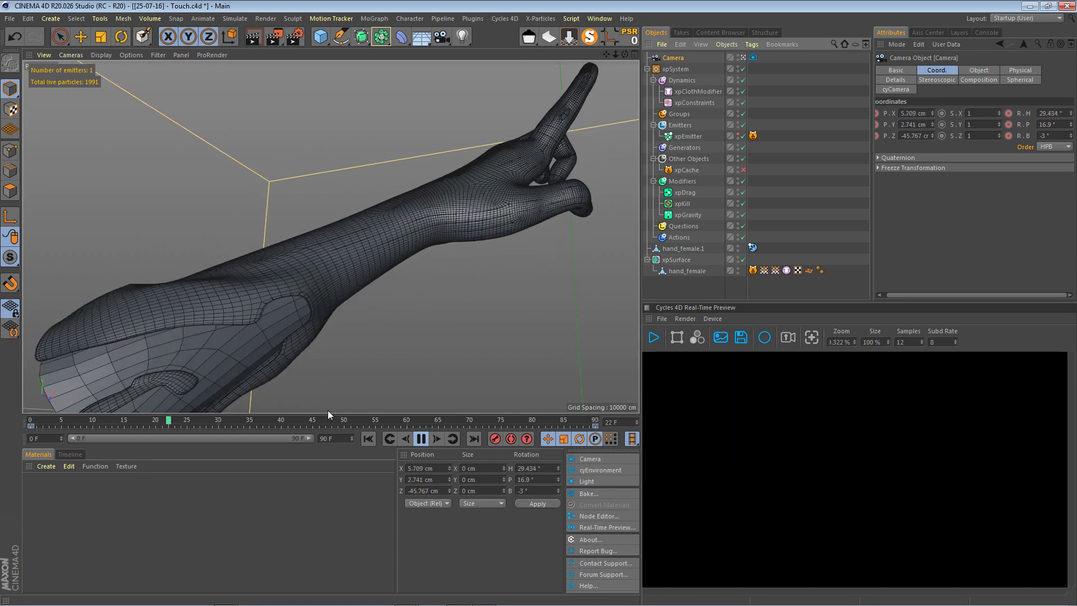
left_click(421, 439)
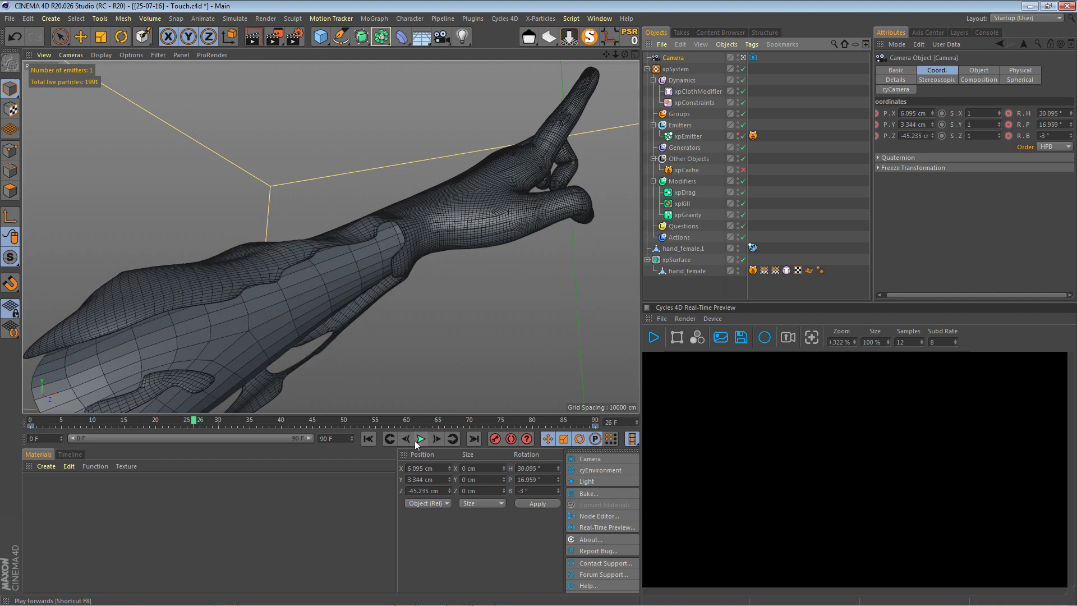
left_click(368, 438)
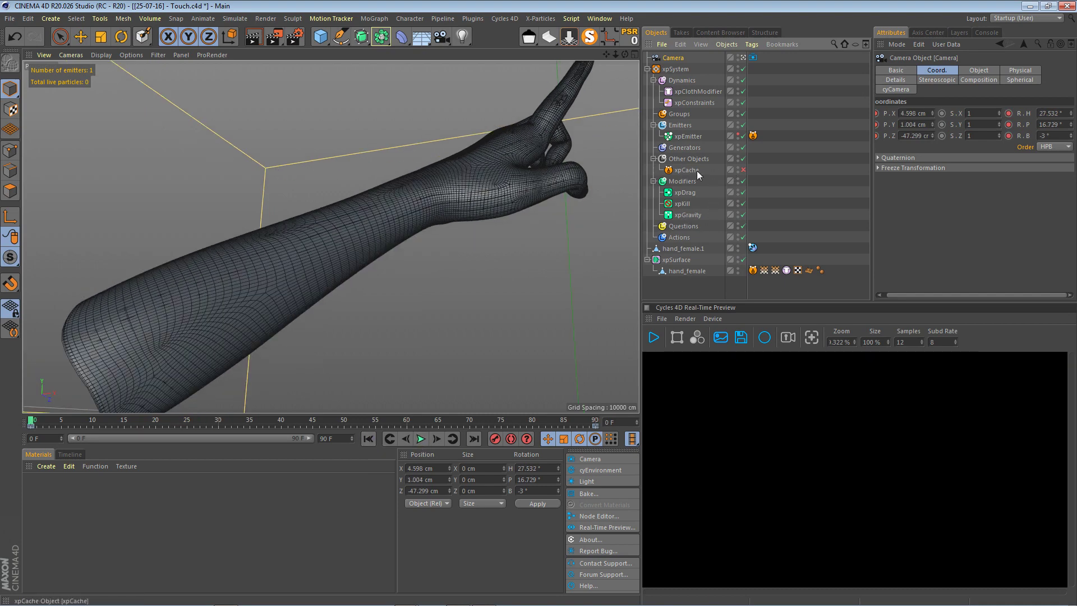
left_click(743, 169)
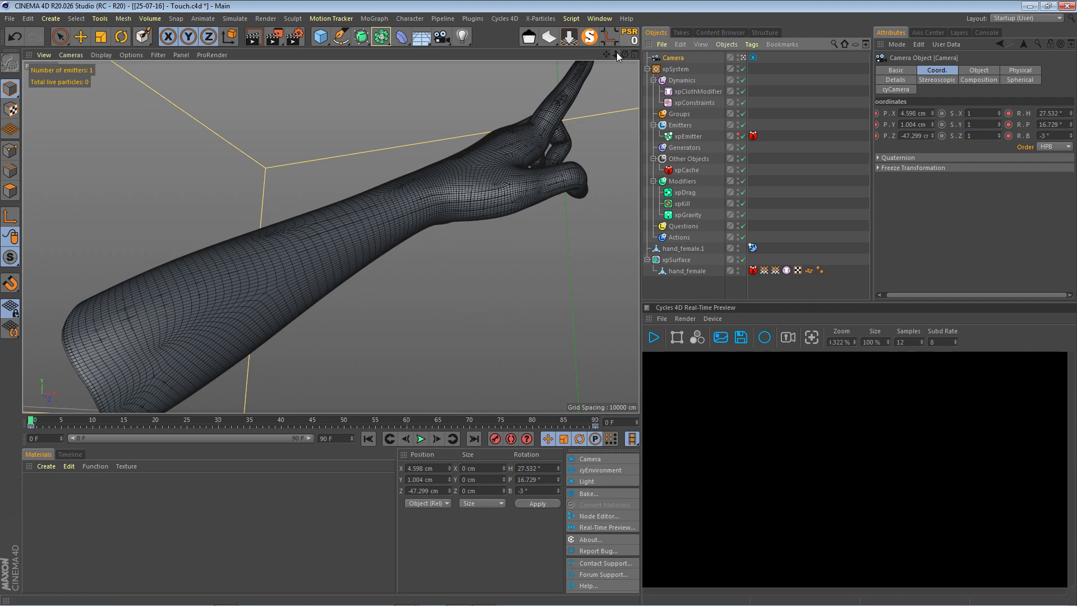
Rebuild the xpCache simulation cache and play it back to frame 44
left_click(681, 170)
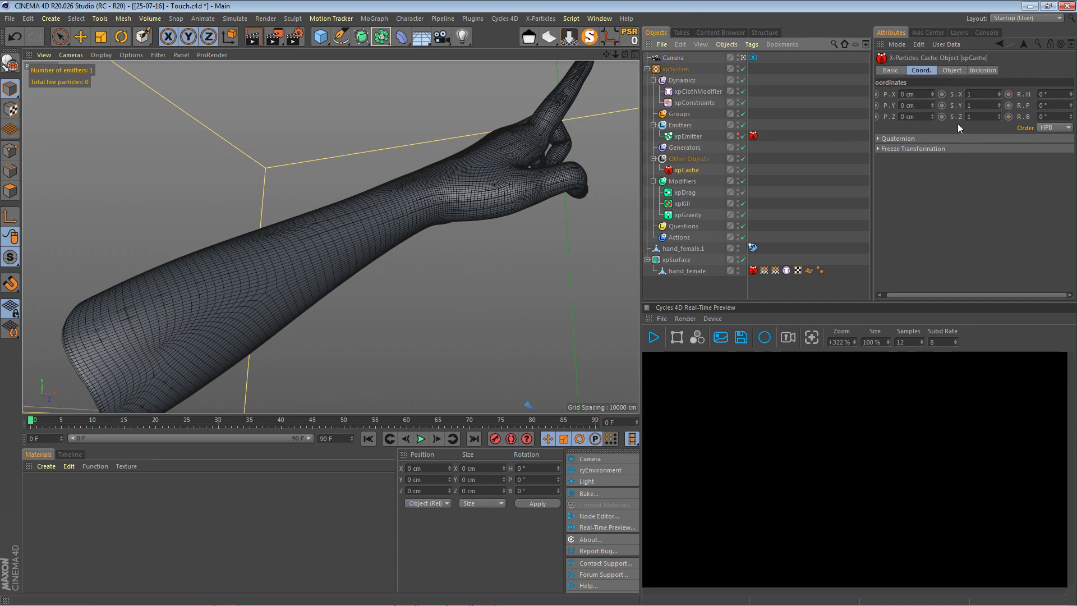
left_click(951, 71)
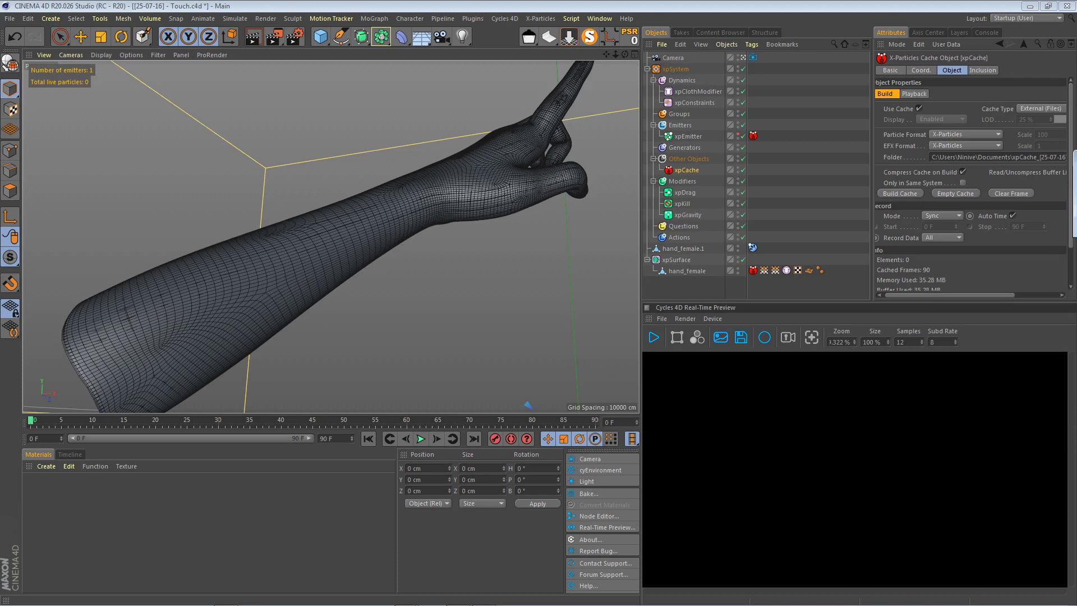
key("Return")
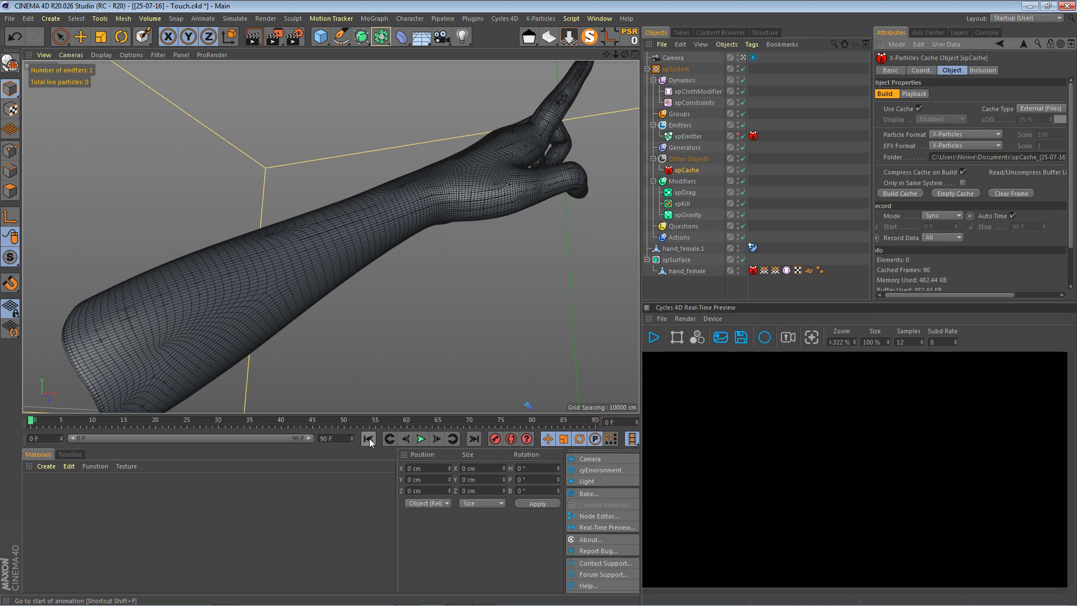
left_click(421, 439)
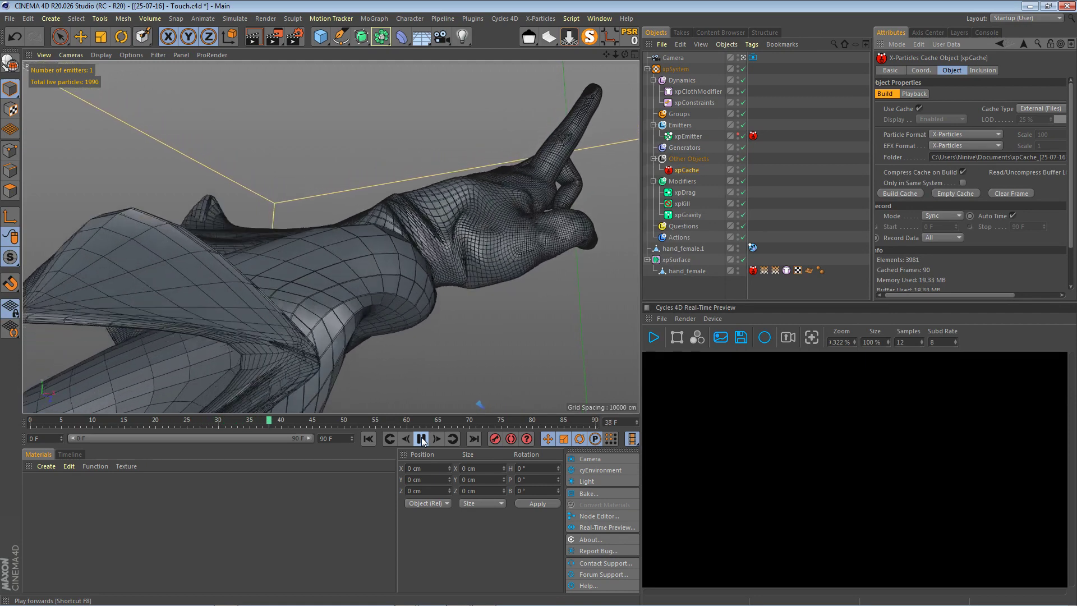
left_click(421, 438)
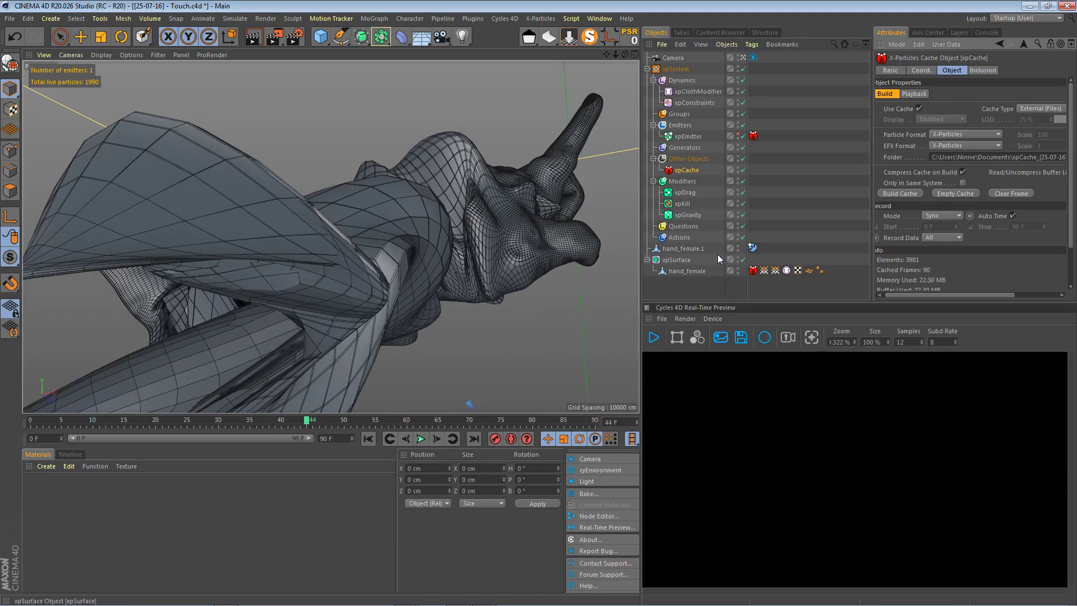
Compare the torn cloth at frame 44 with xpSurface off and on, and inspect it from another angle
left_click(743, 260)
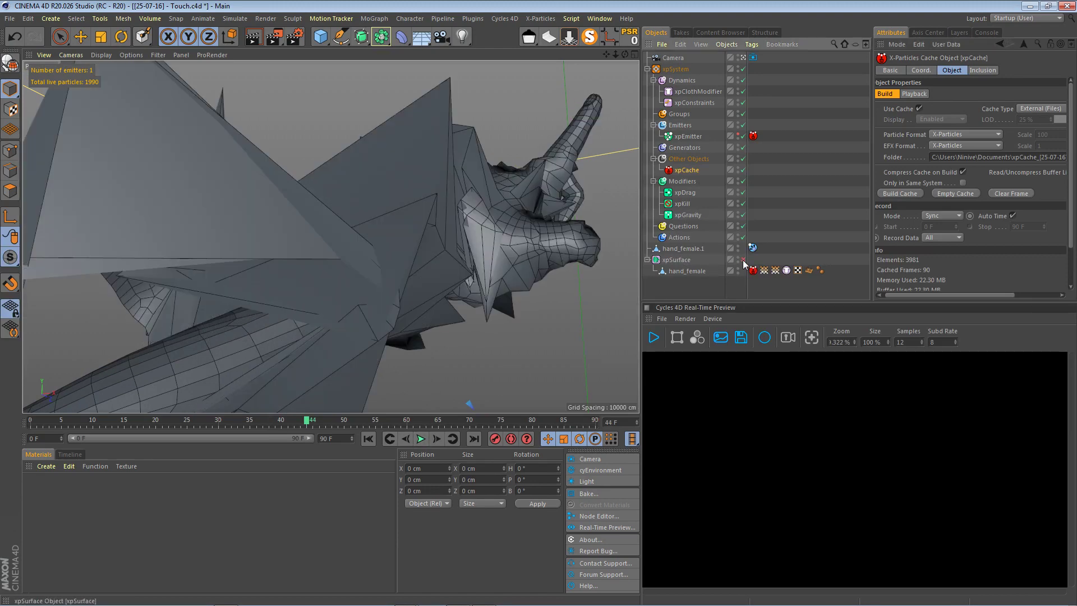
left_click(743, 260)
left_click(682, 260)
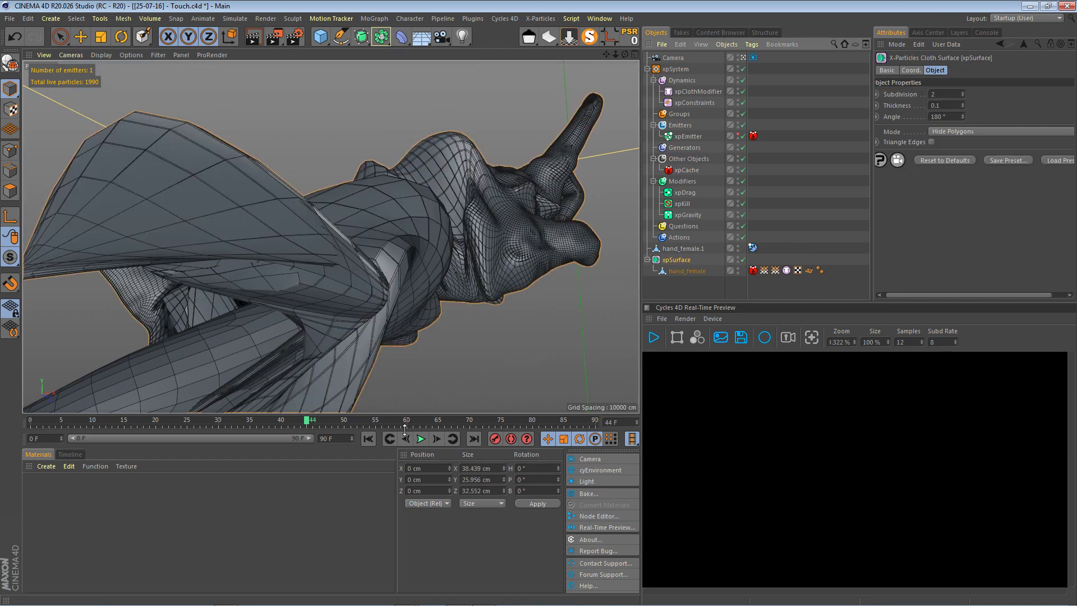
left_click_drag(614, 57, 599, 102)
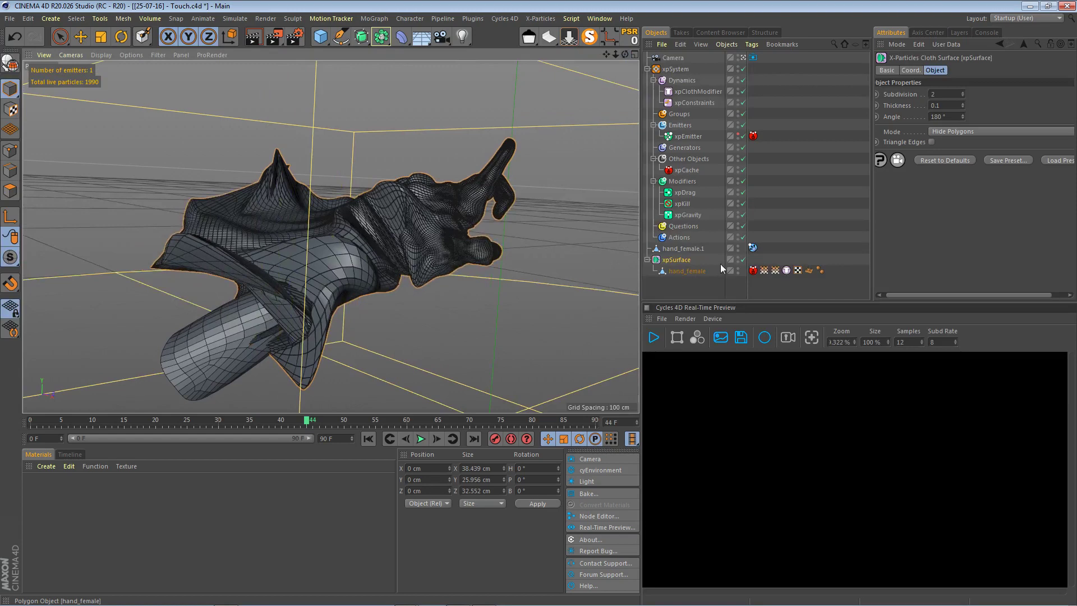
Disable xpSurface at frame 0 and check the object inclusion settings of xpCache
left_click(743, 259)
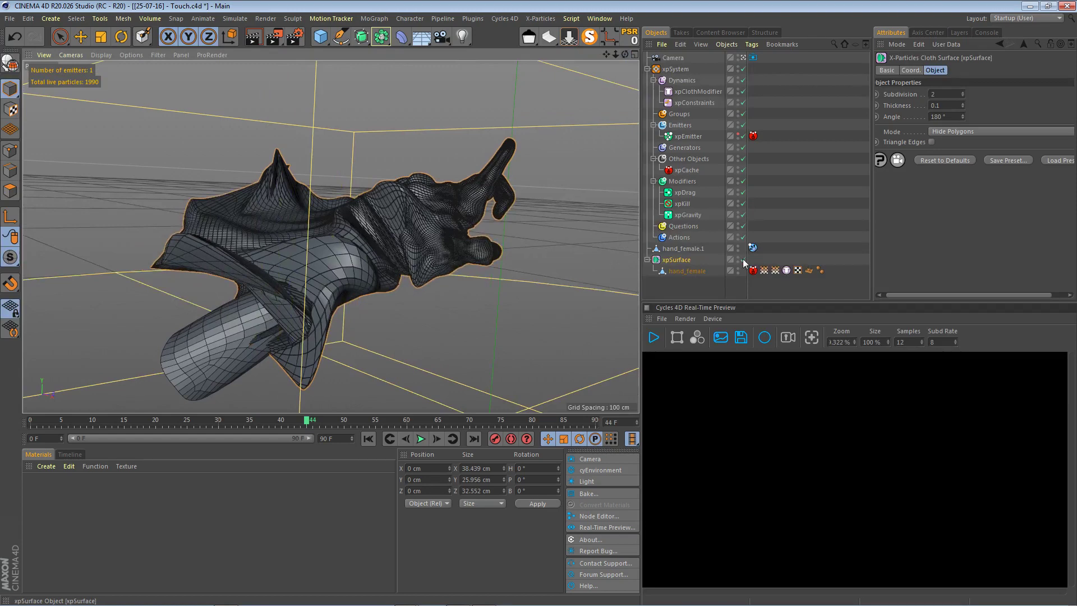
left_click(368, 439)
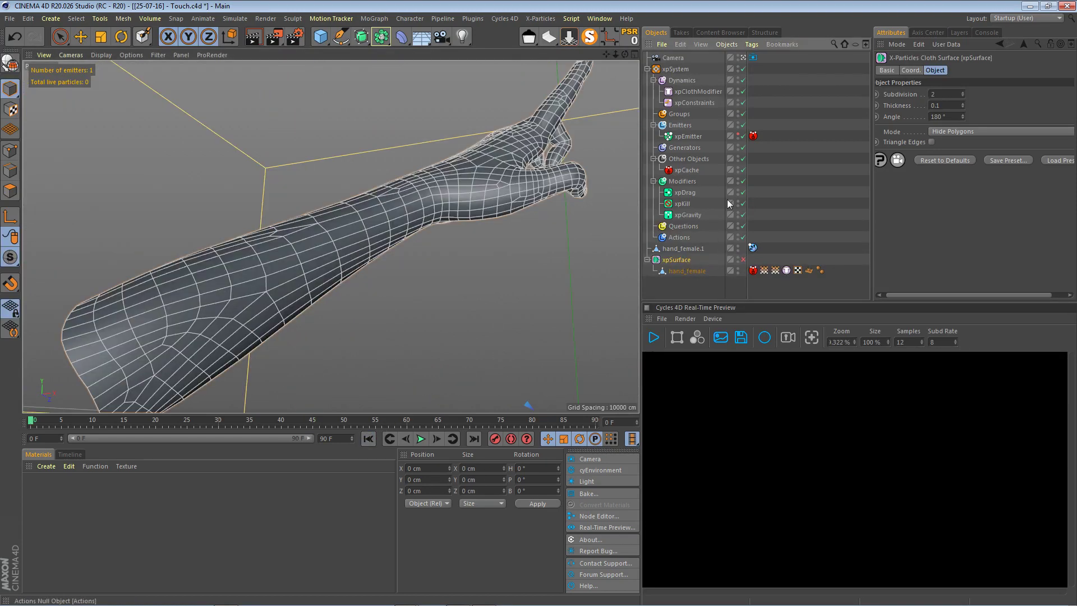
left_click(687, 169)
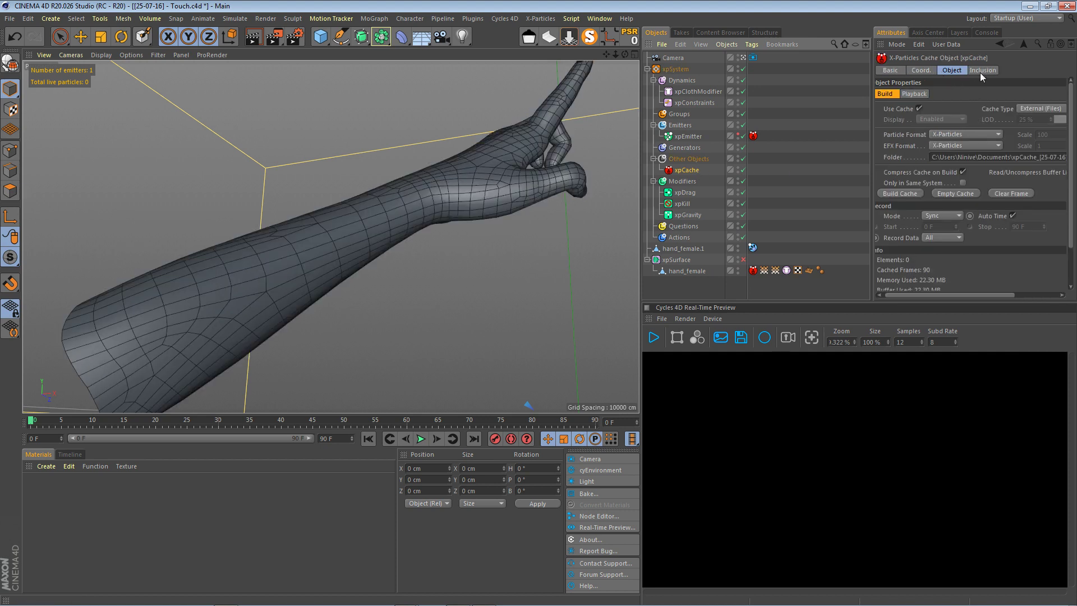
left_click(982, 70)
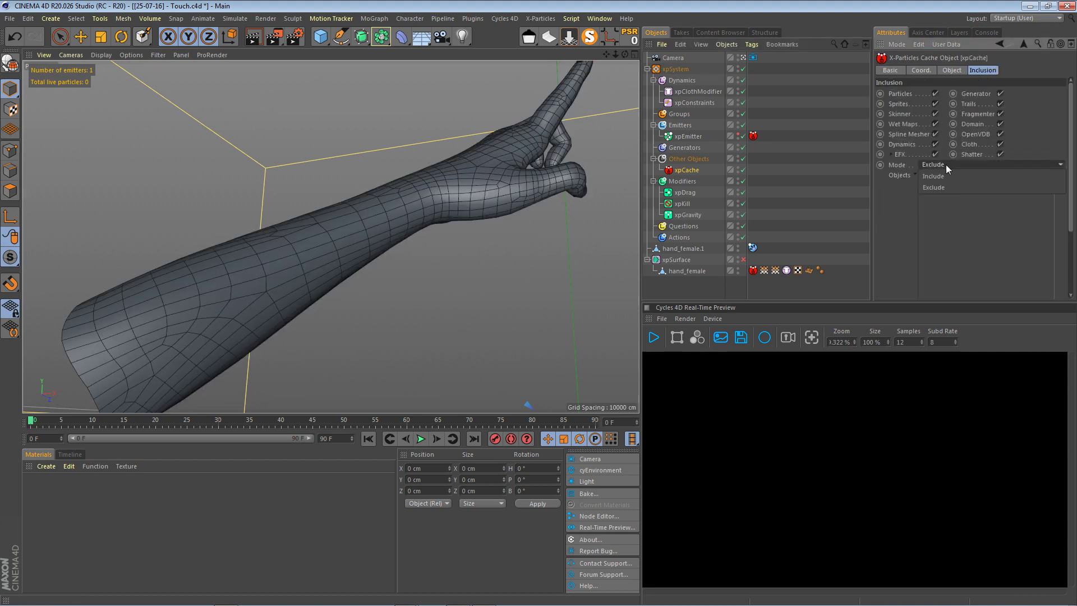
Hide xpSurface and move hand_female out of it to the top level of the object hierarchy
left_click(689, 272)
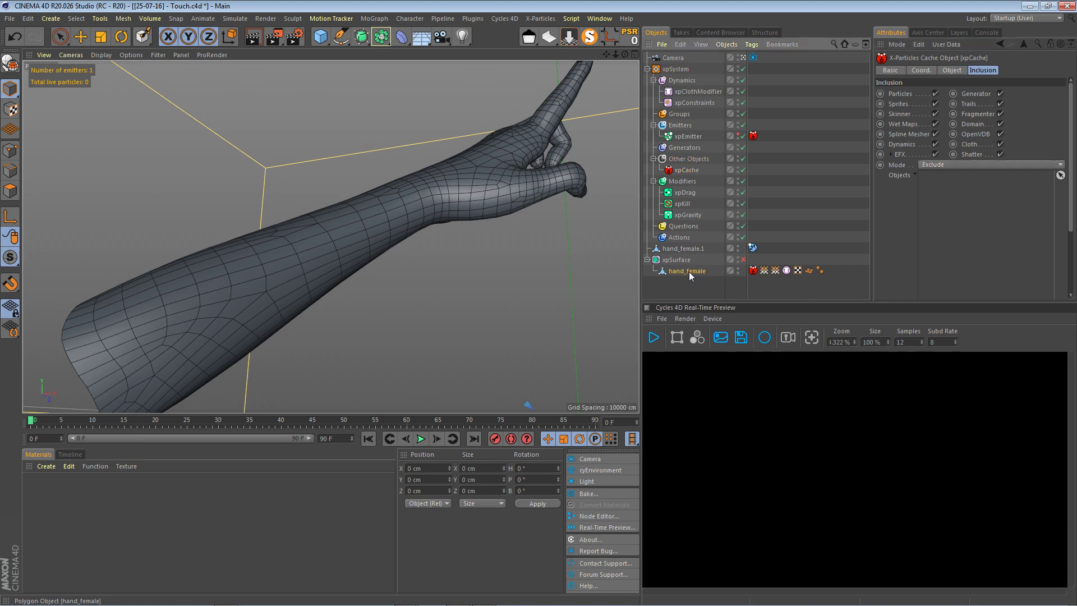
left_click(741, 260)
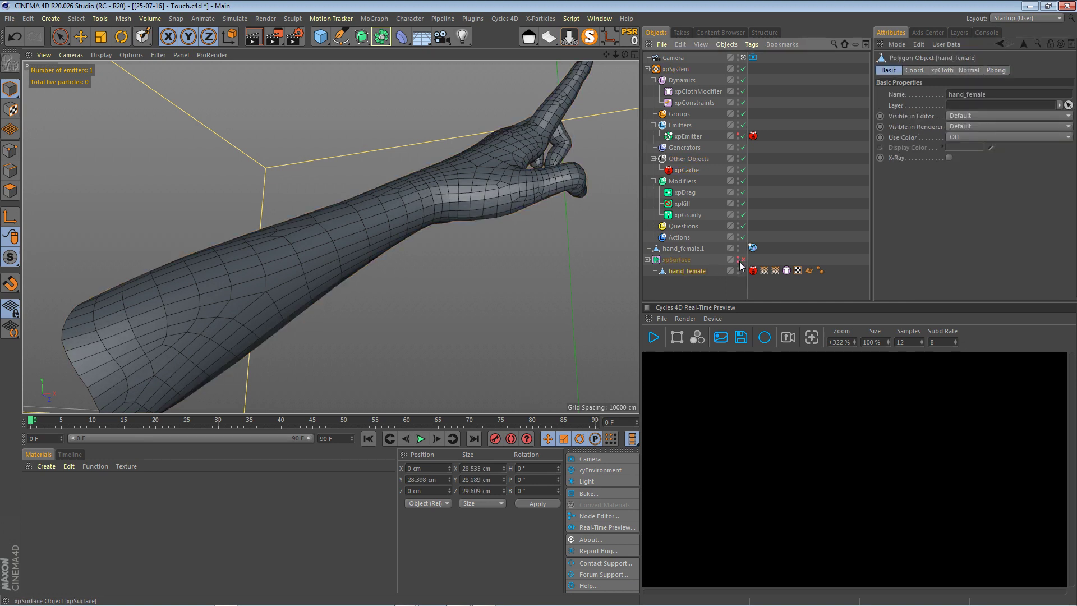
left_click_drag(690, 286, 683, 281)
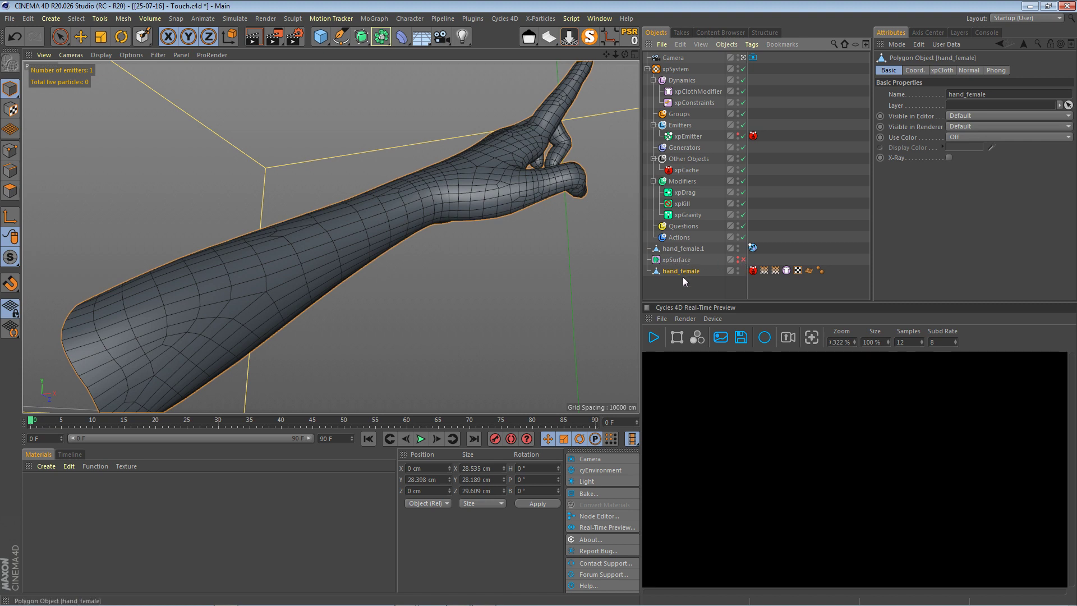
Empty the existing xpCache and build a new cache with hand_female outside the cloth surface
left_click(687, 171)
left_click(947, 69)
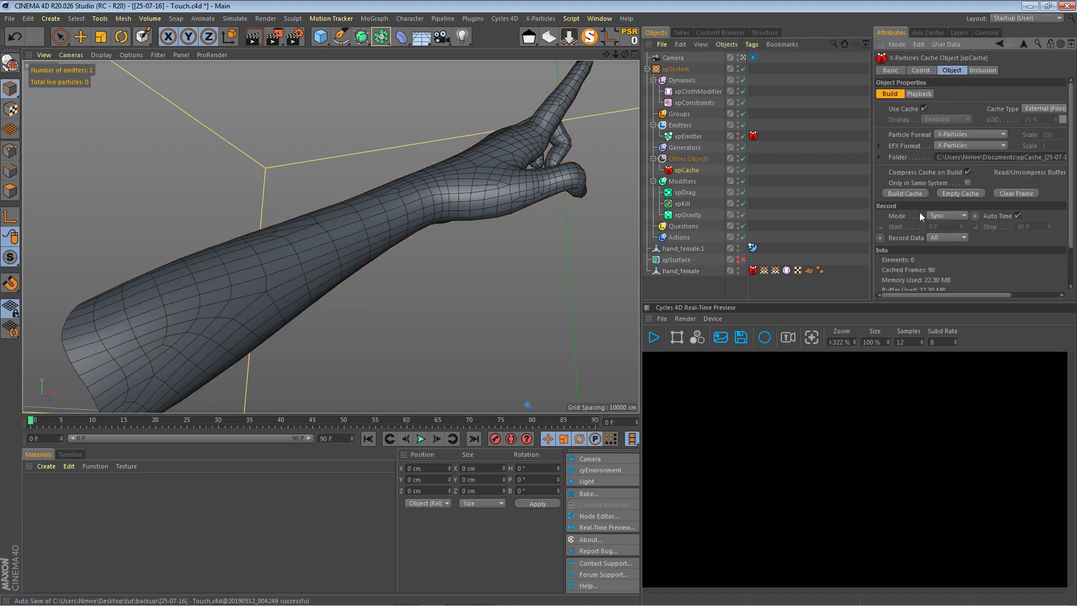
left_click(975, 194)
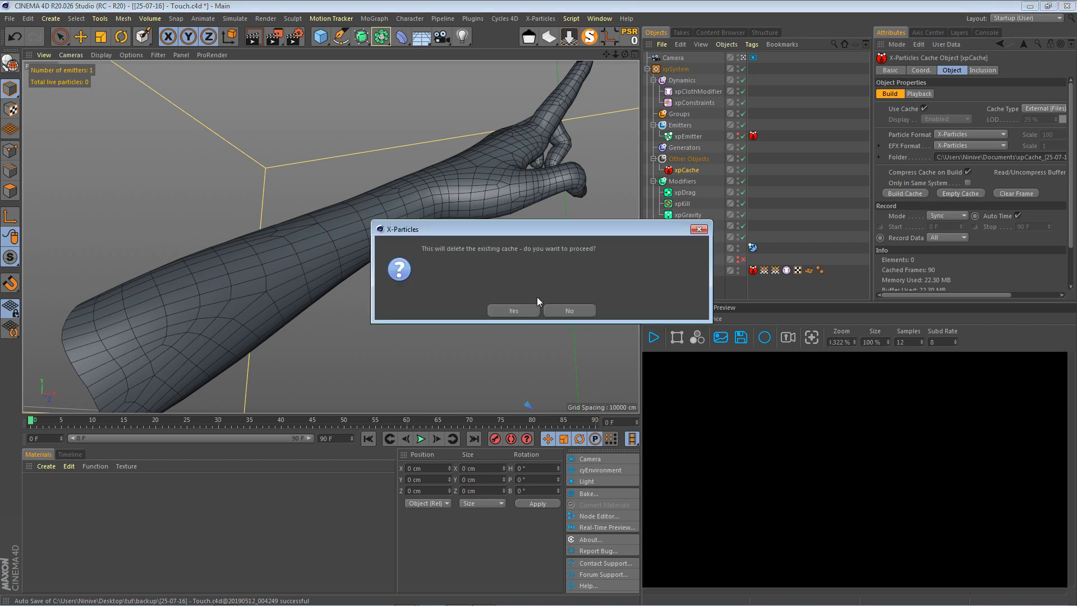
left_click(518, 310)
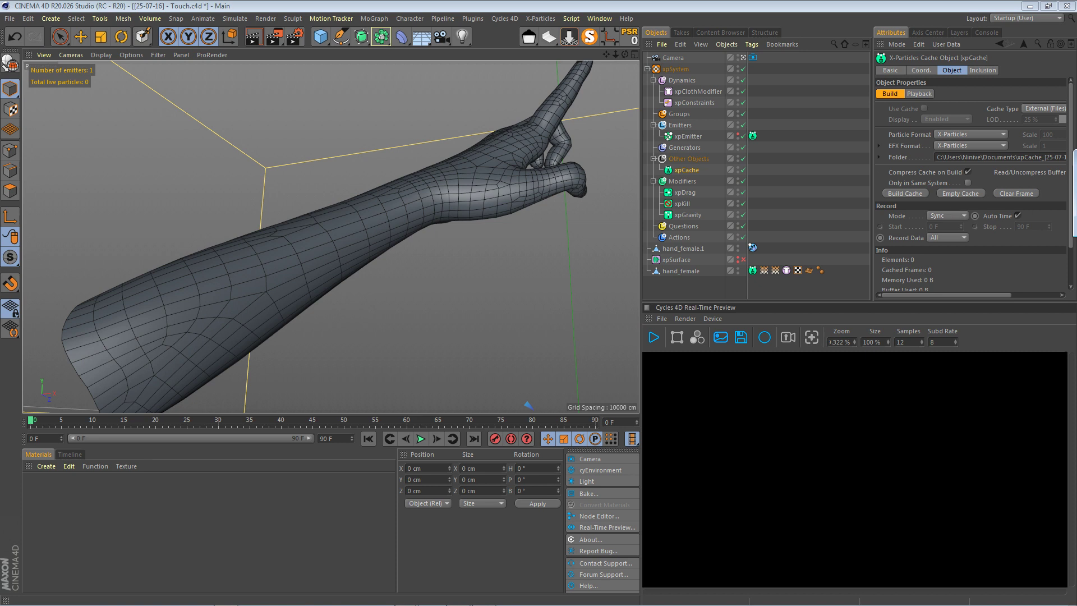
left_click(905, 194)
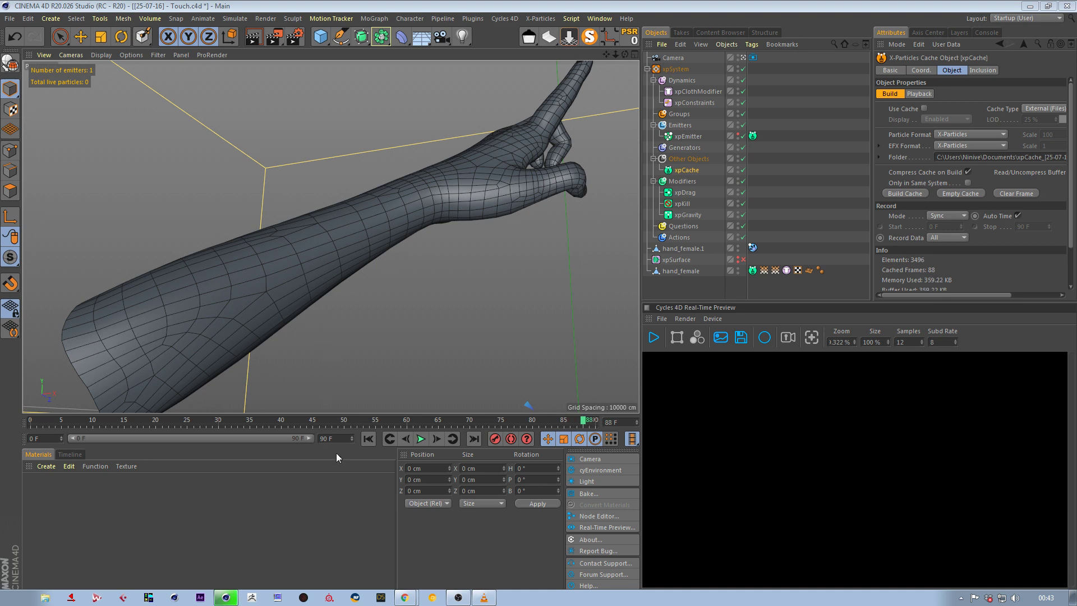
Play the newly cached tearing up to frame 61 and return to frame 0
left_click(422, 439)
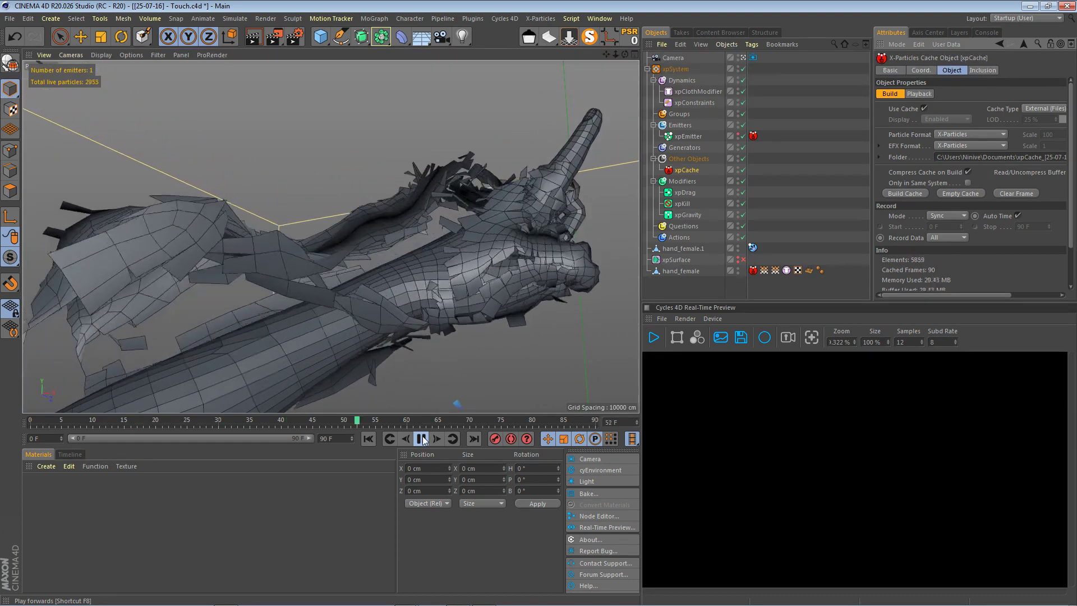
left_click(421, 439)
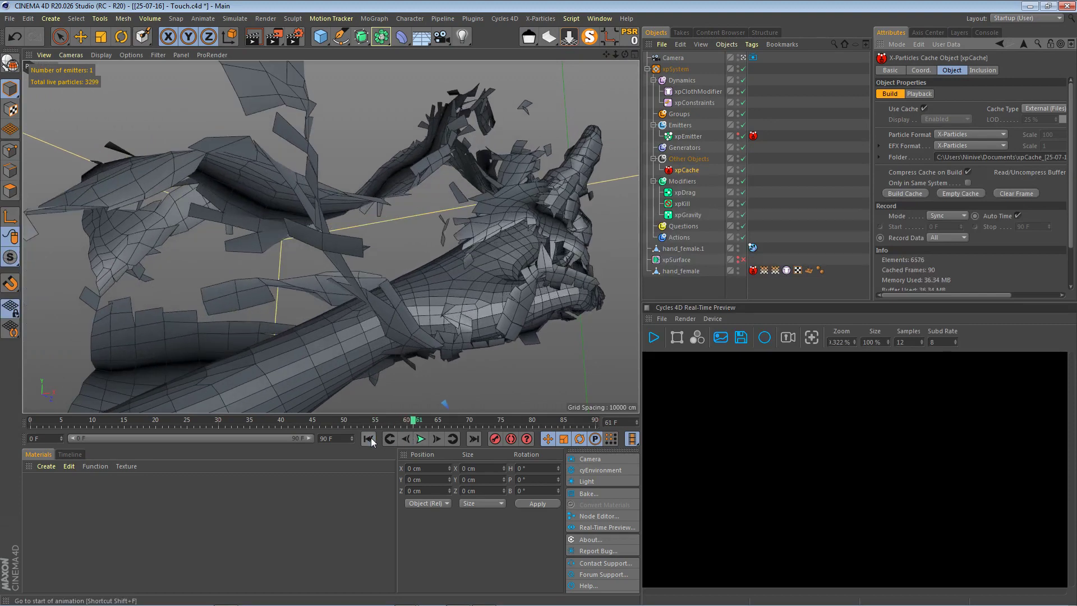
left_click(368, 439)
Put hand_female back under xpSurface, re-enable the surface, and play the cached animation with its subdivided mesh
left_click(682, 270)
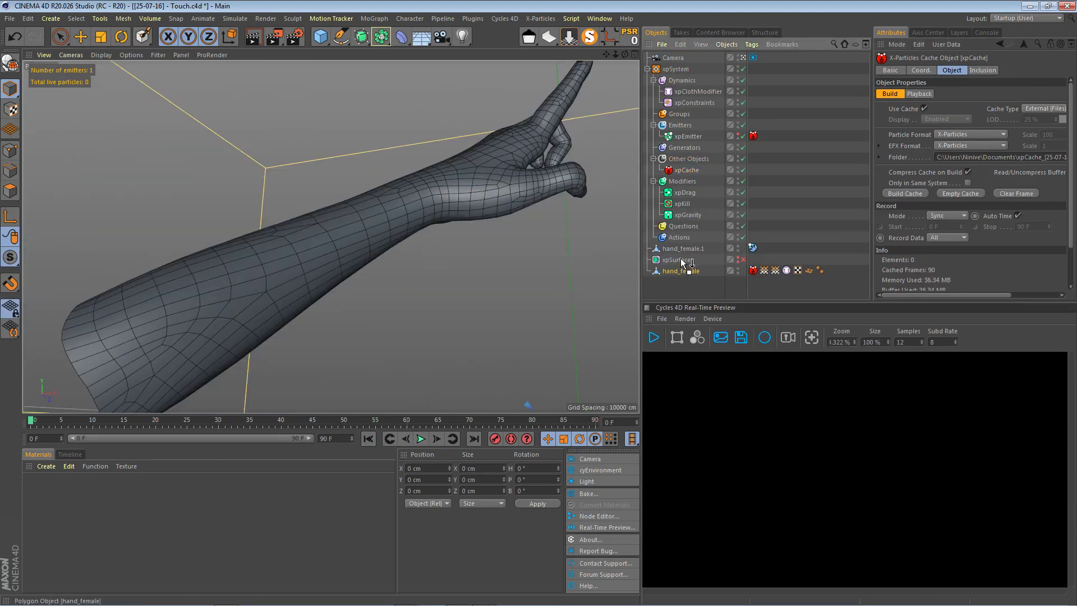
left_click_drag(683, 262, 686, 259)
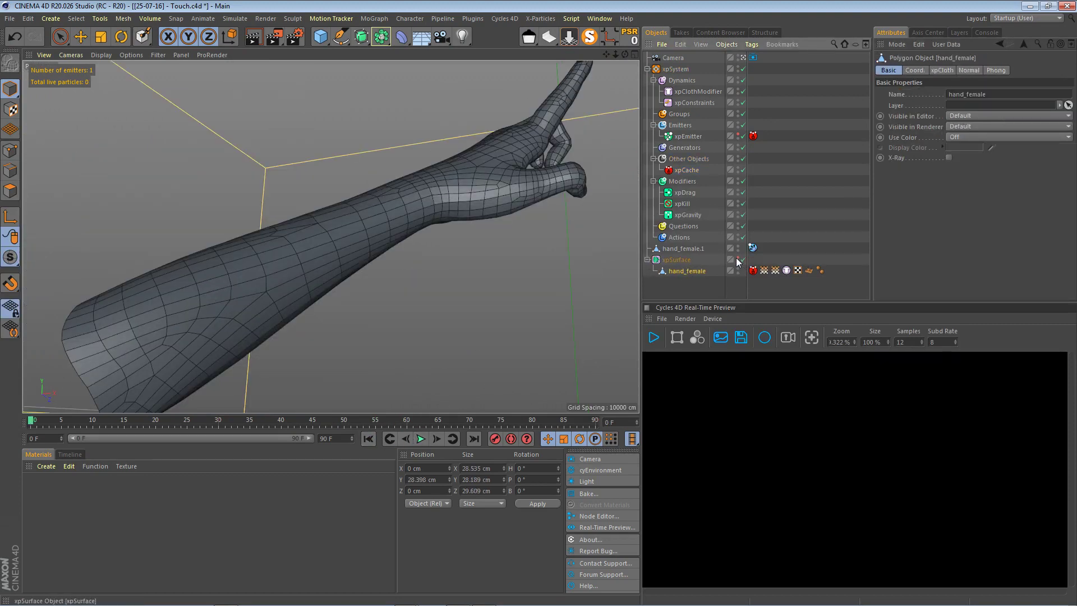
left_click(420, 439)
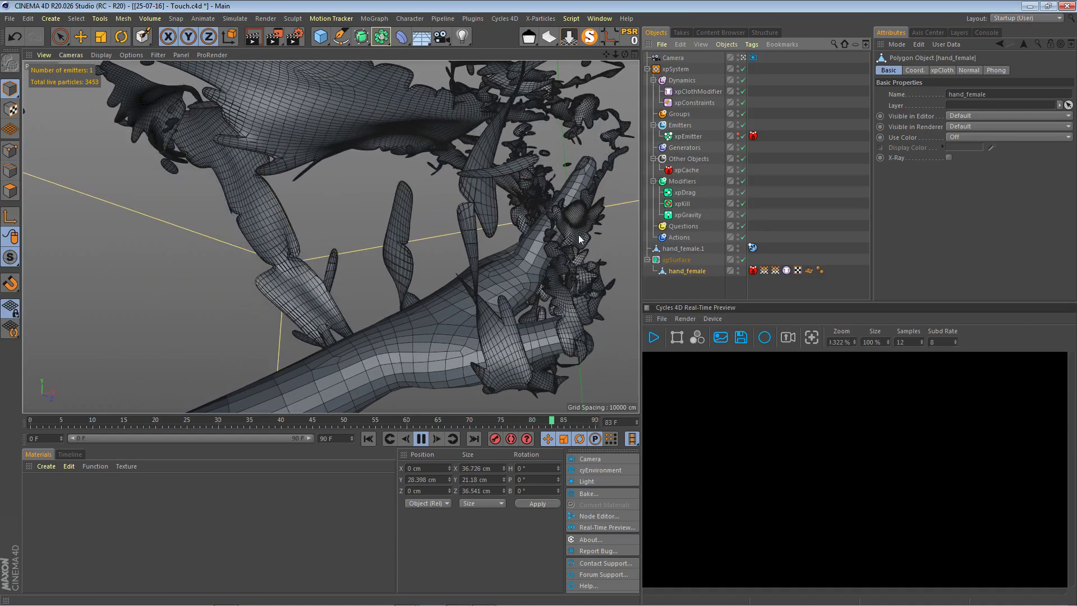
left_click(421, 439)
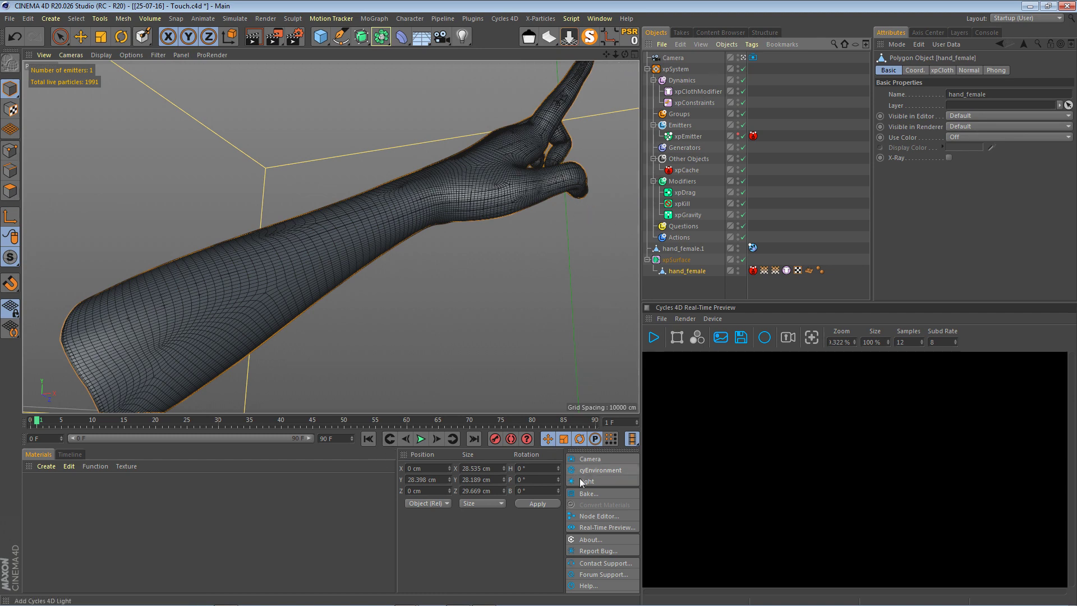
Add a Cycles 4D environment to the scene and open the HDRI browser from its HDR settings
left_click(598, 470)
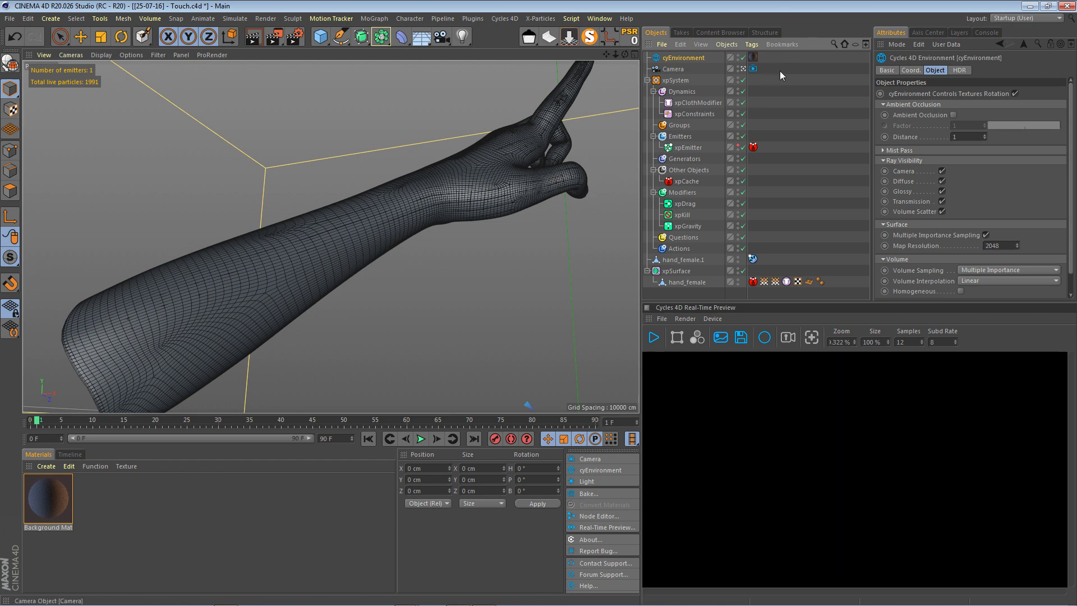
left_click(959, 70)
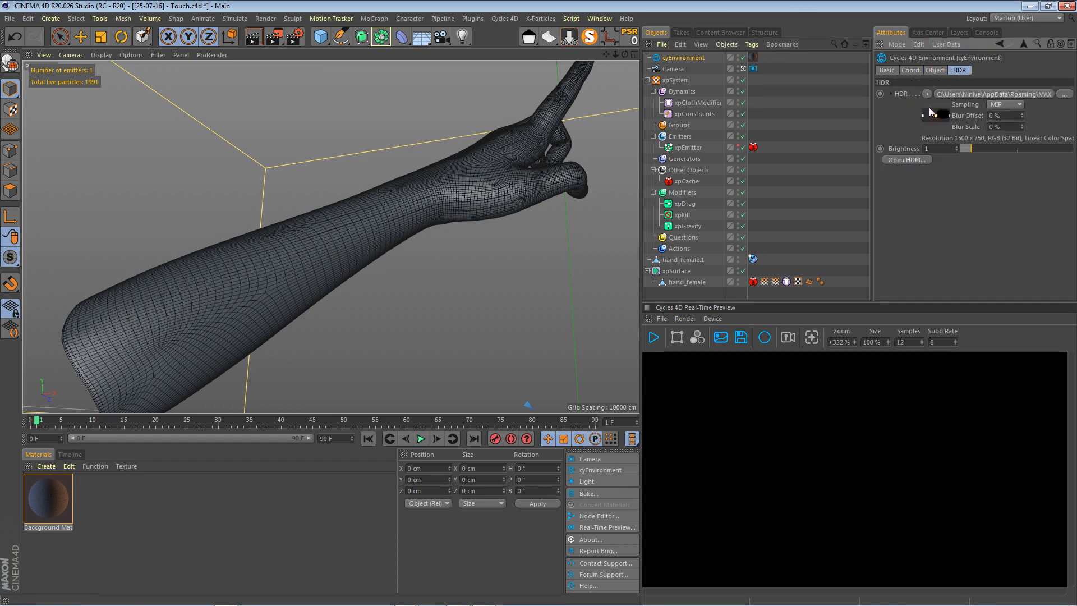
left_click(908, 159)
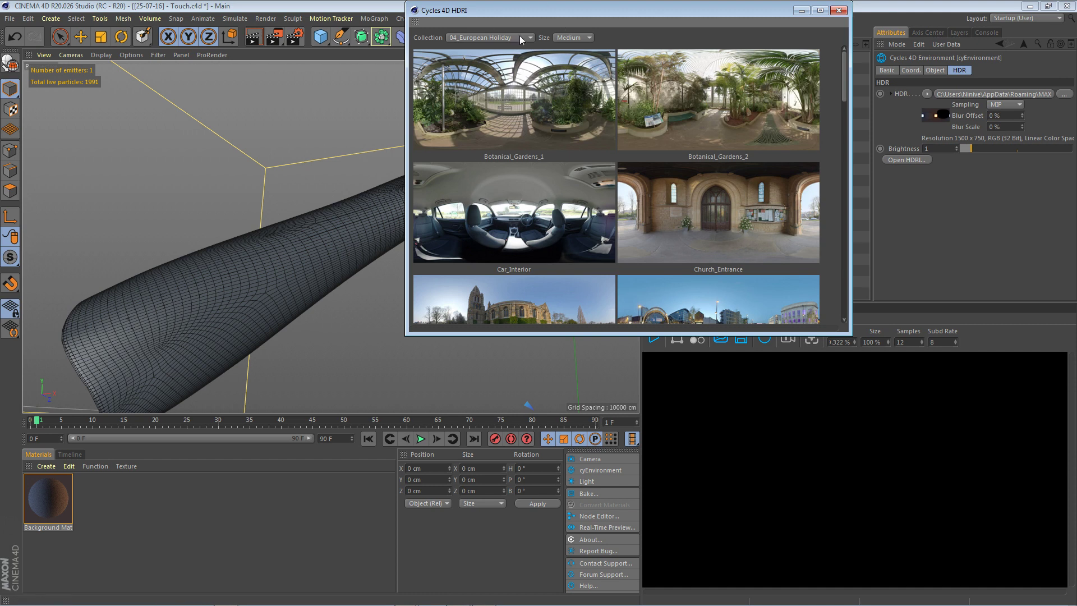
left_click_drag(528, 12, 617, 27)
Load the Kino HDRI from the 01_Studio Basics collection into the environment and close the HDRI browser
left_click(579, 53)
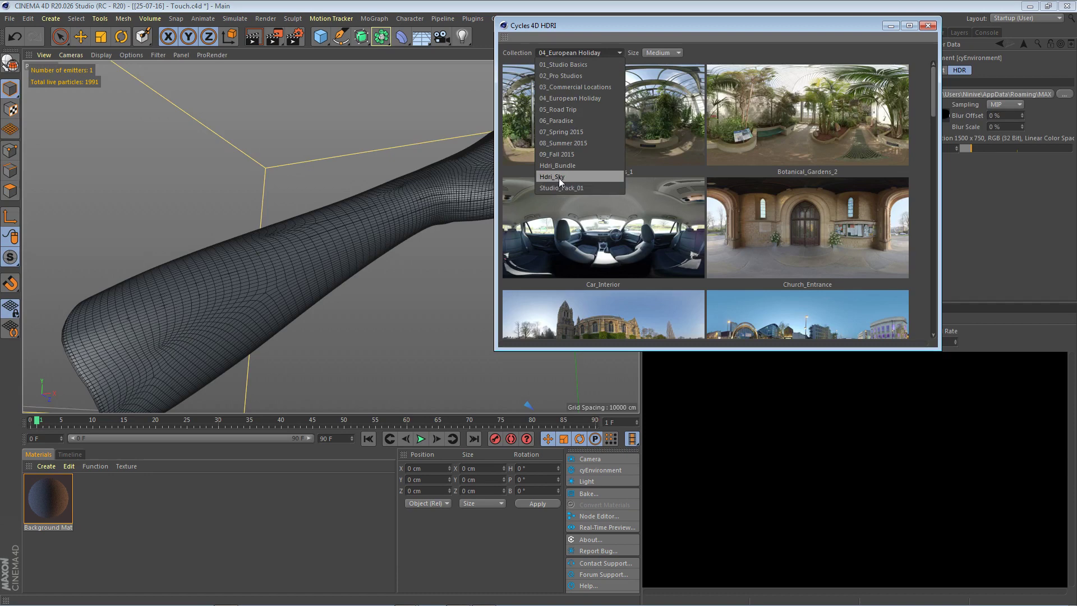
left_click(564, 64)
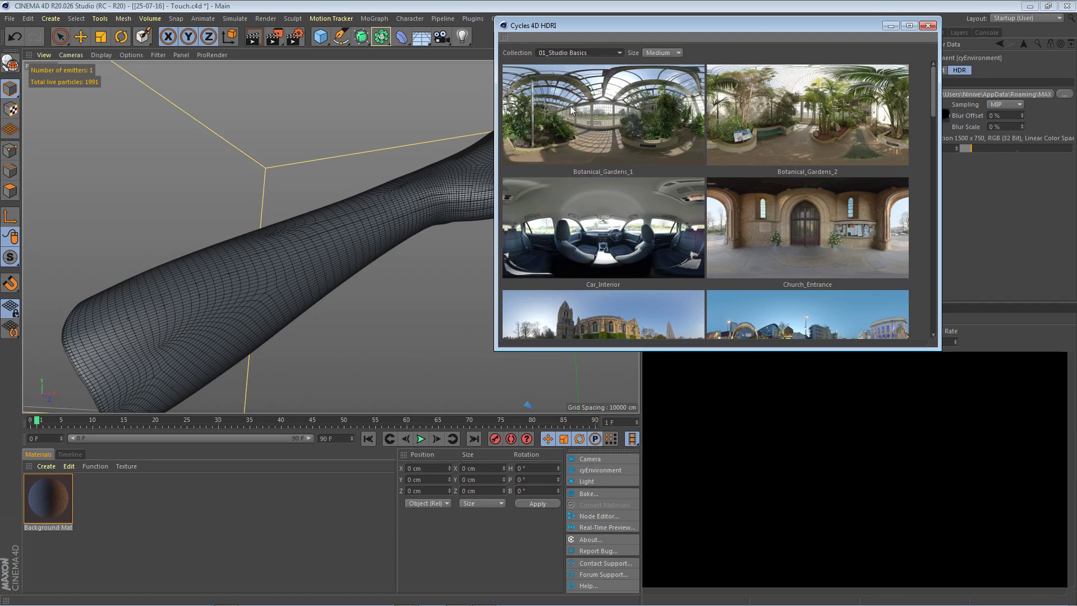
scroll(785, 231, "down", 10)
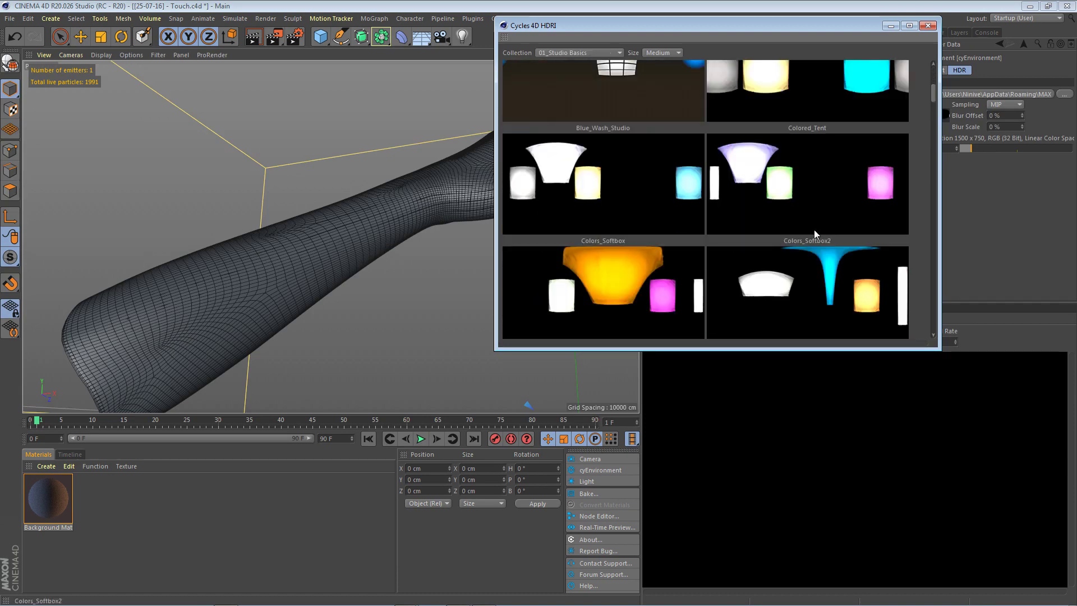
scroll(784, 231, "down", 8)
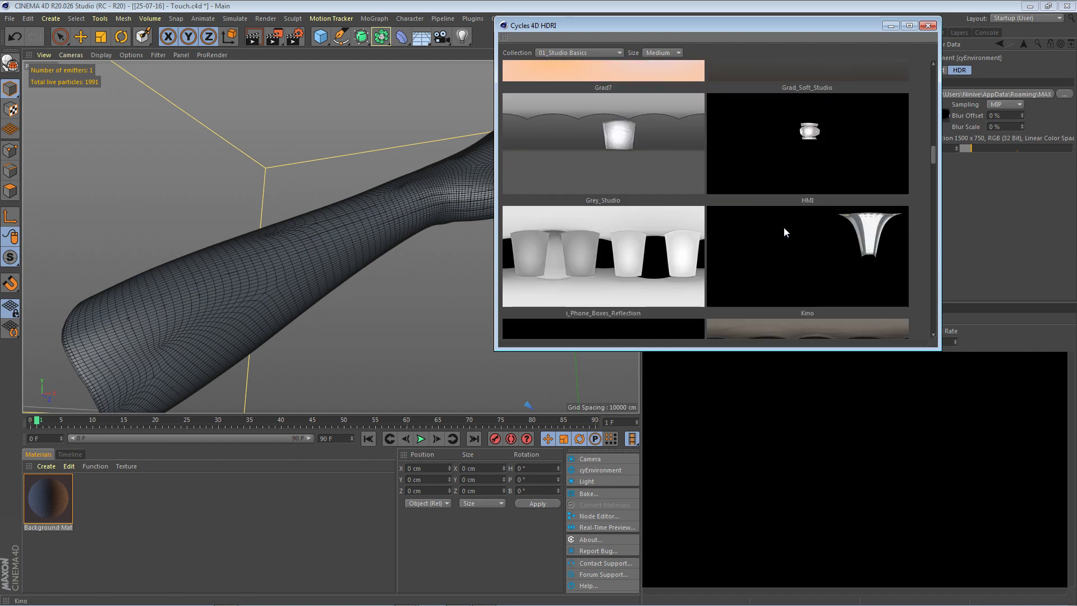
scroll(781, 228, "down", 4)
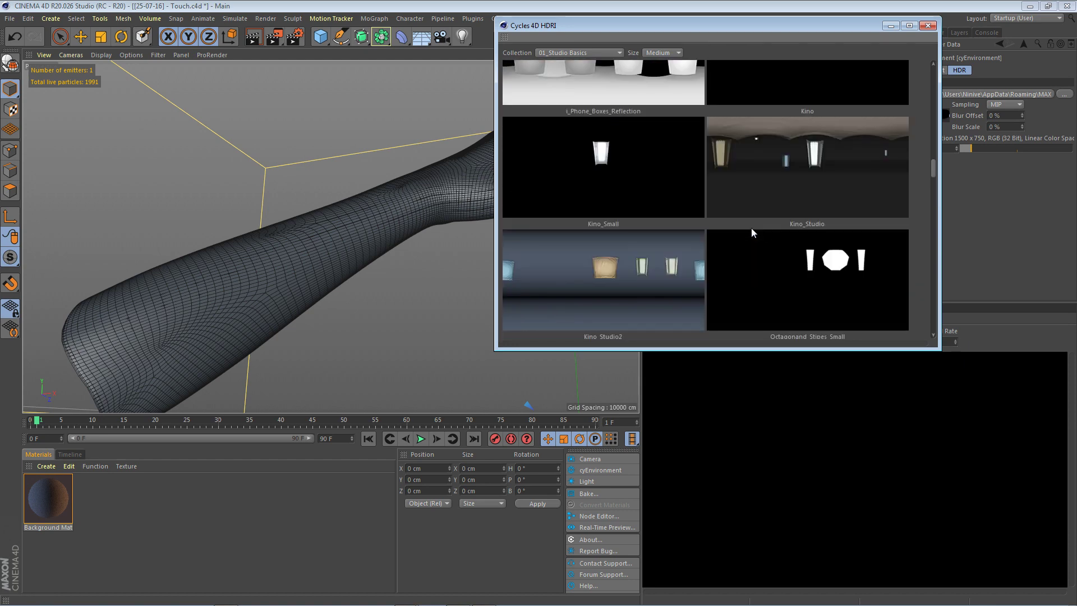
scroll(765, 229, "down", 2)
scroll(766, 229, "up", 5)
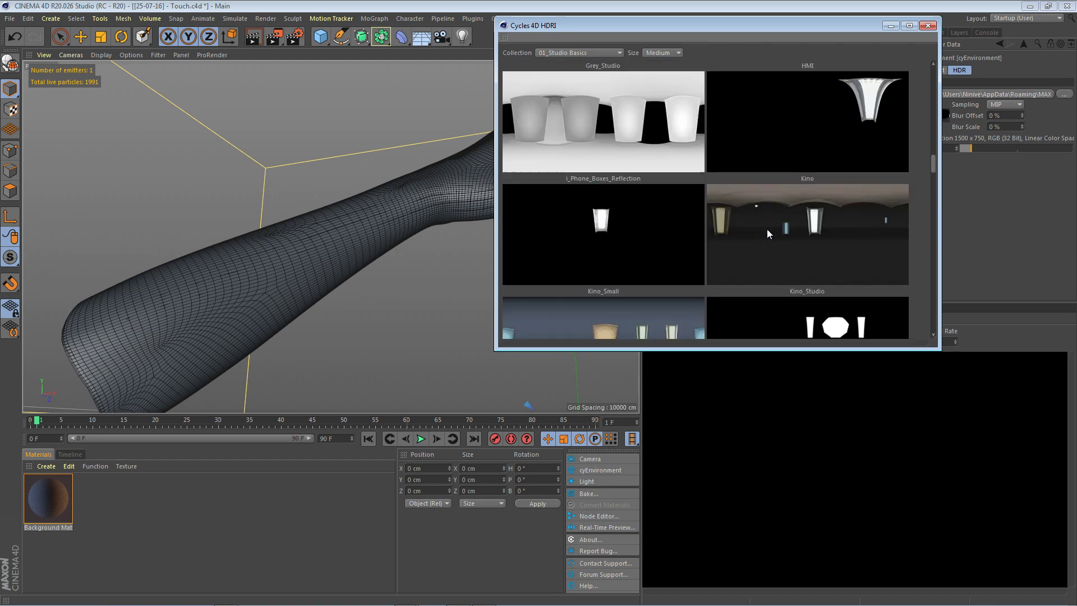
left_click(853, 124)
left_click(894, 28)
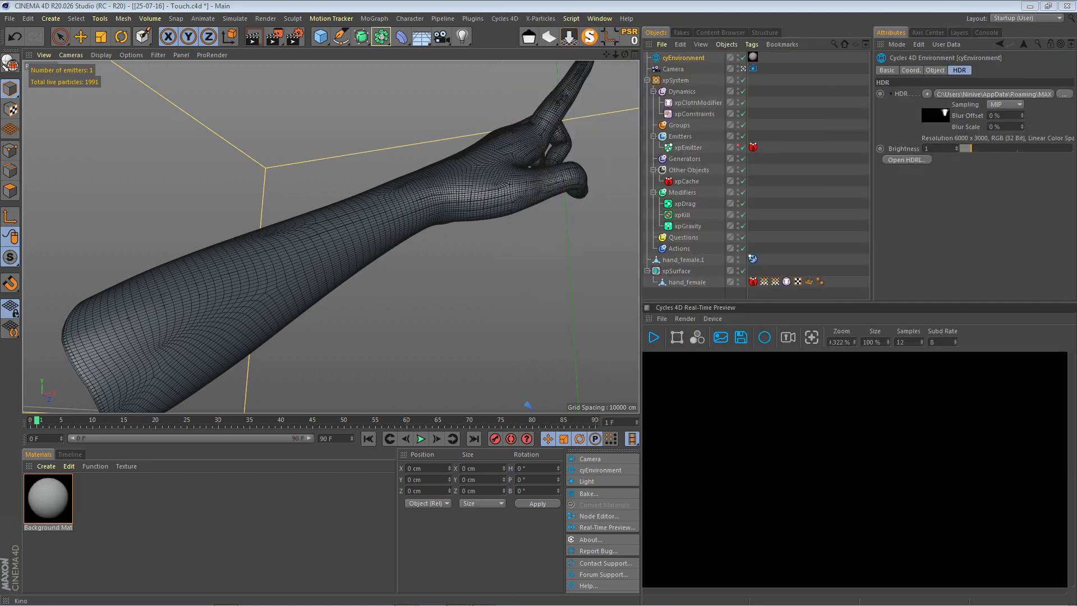
Start the Cycles 4D real-time preview, enlarge its area, and advance the tearing animation to frame 66
left_click(652, 337)
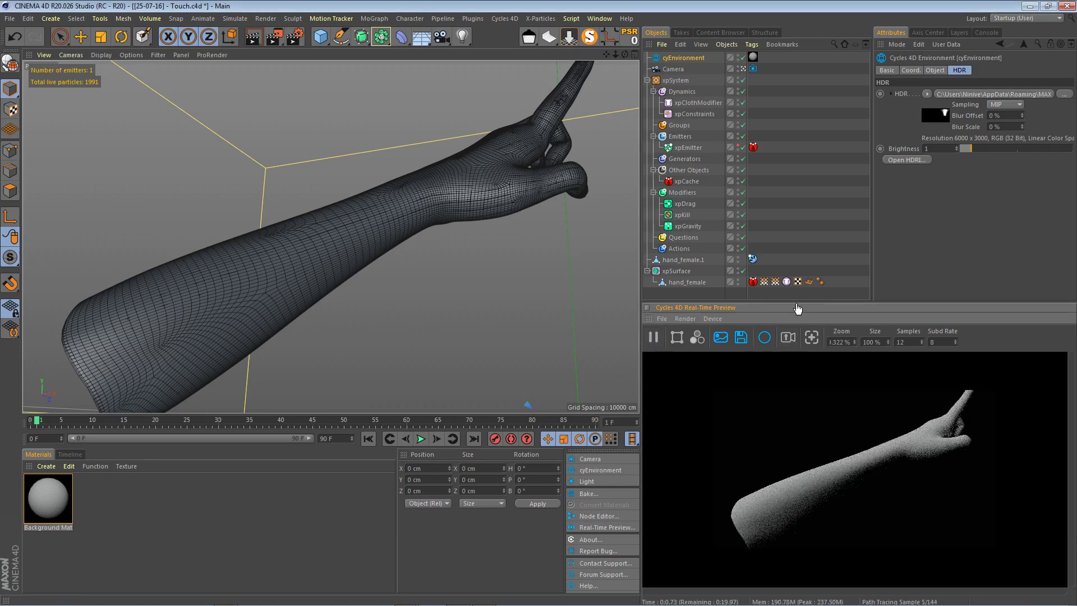
left_click_drag(796, 302, 797, 261)
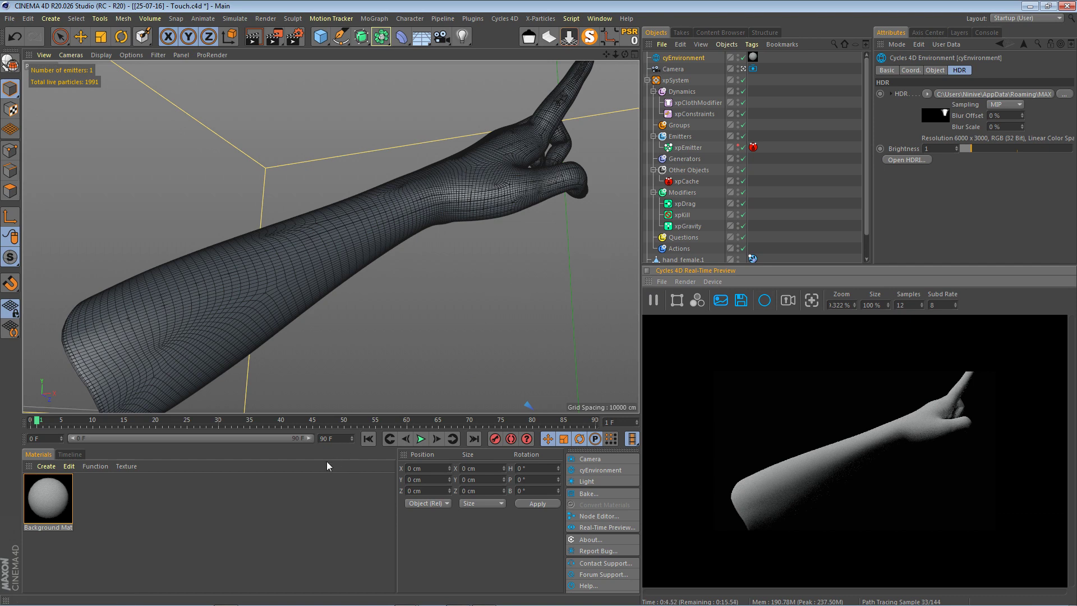
left_click(419, 422)
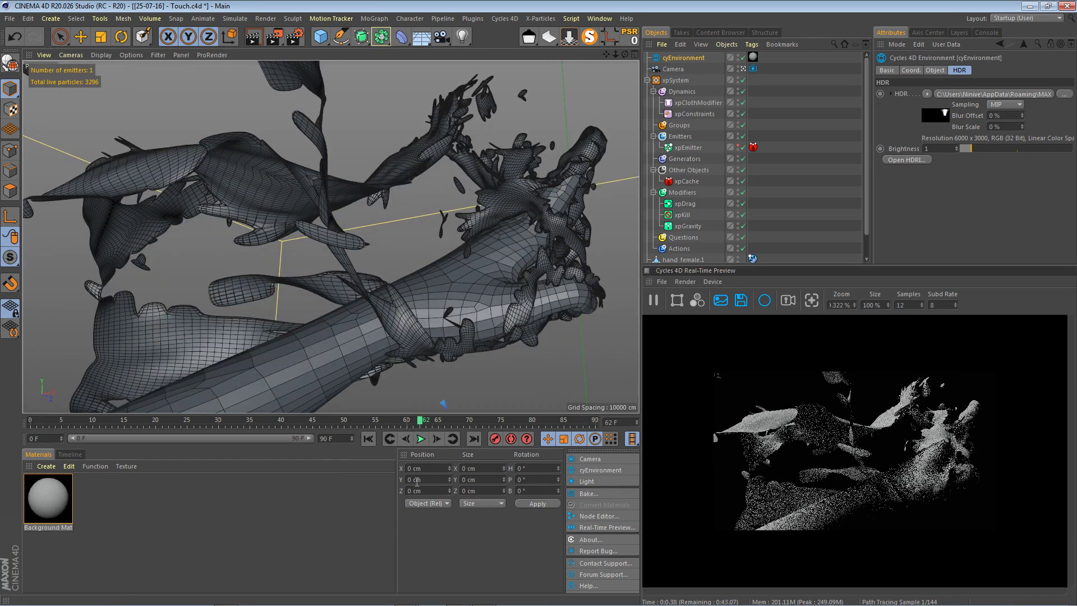
left_click(421, 439)
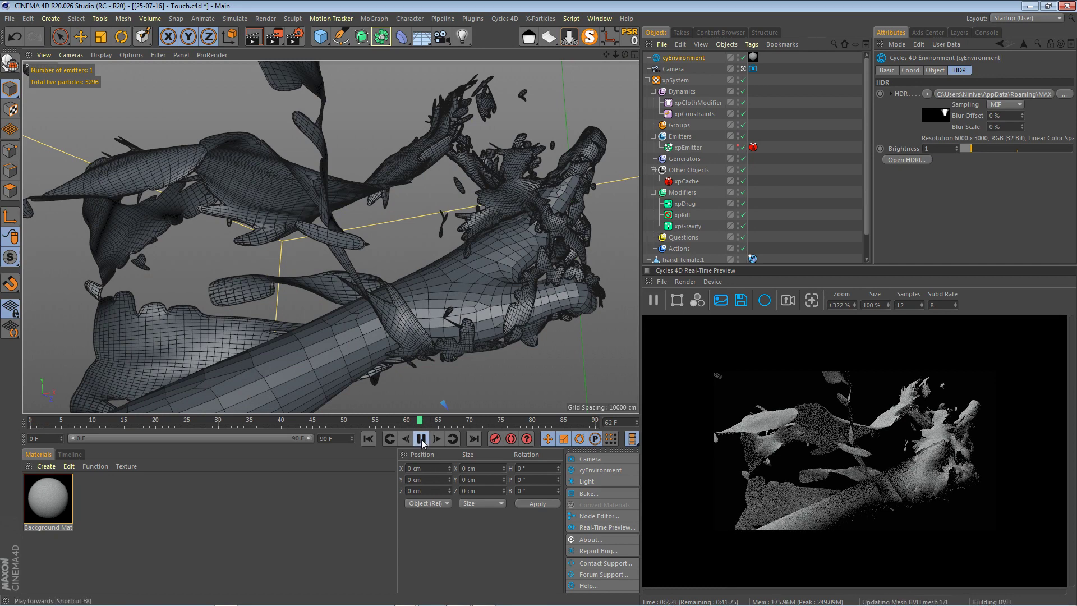
left_click(421, 439)
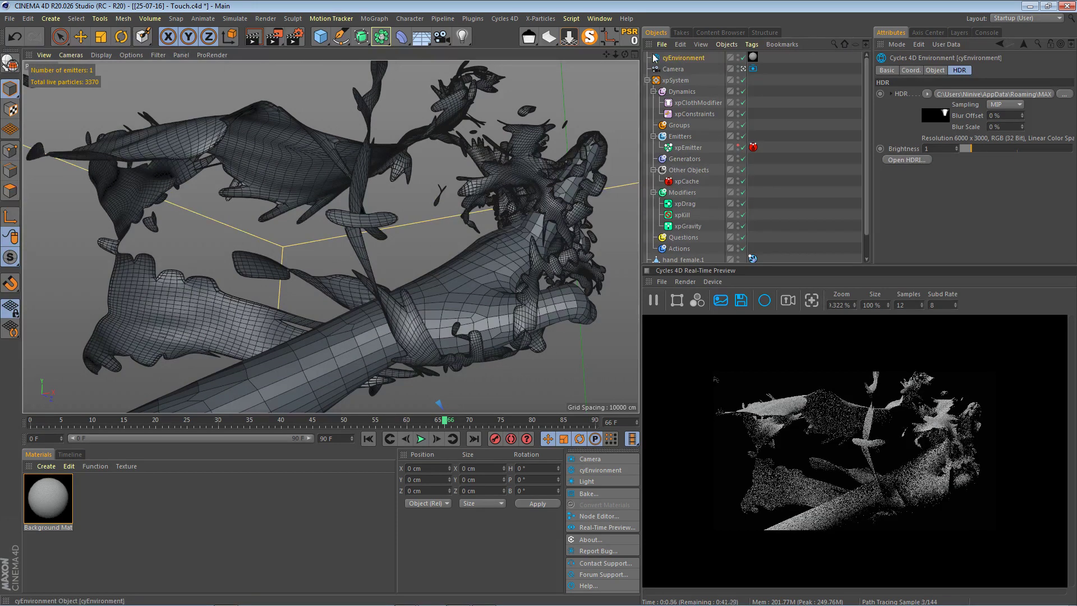
Reframe the torn hand in the viewport, enlarge the preview image, and pause the real-time render
left_click_drag(605, 55, 608, 22)
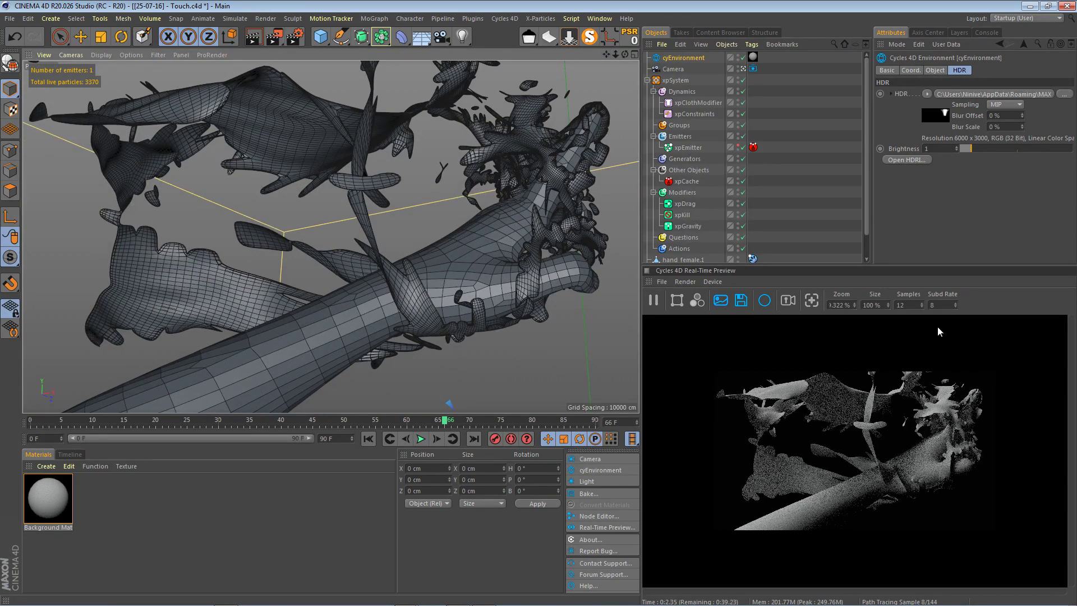
scroll(933, 457, "up", 3)
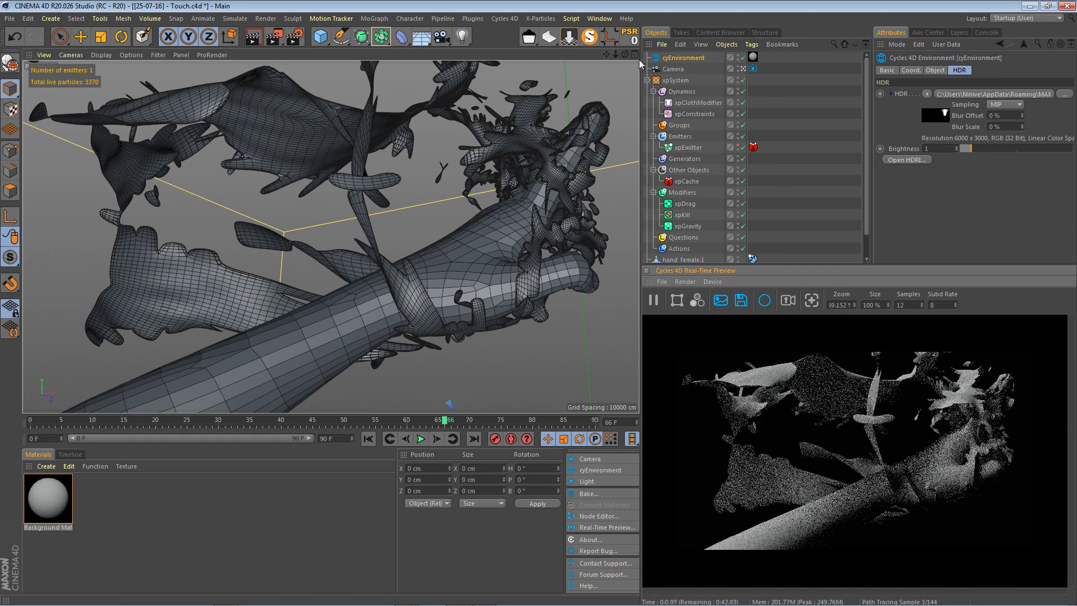
left_click(653, 300)
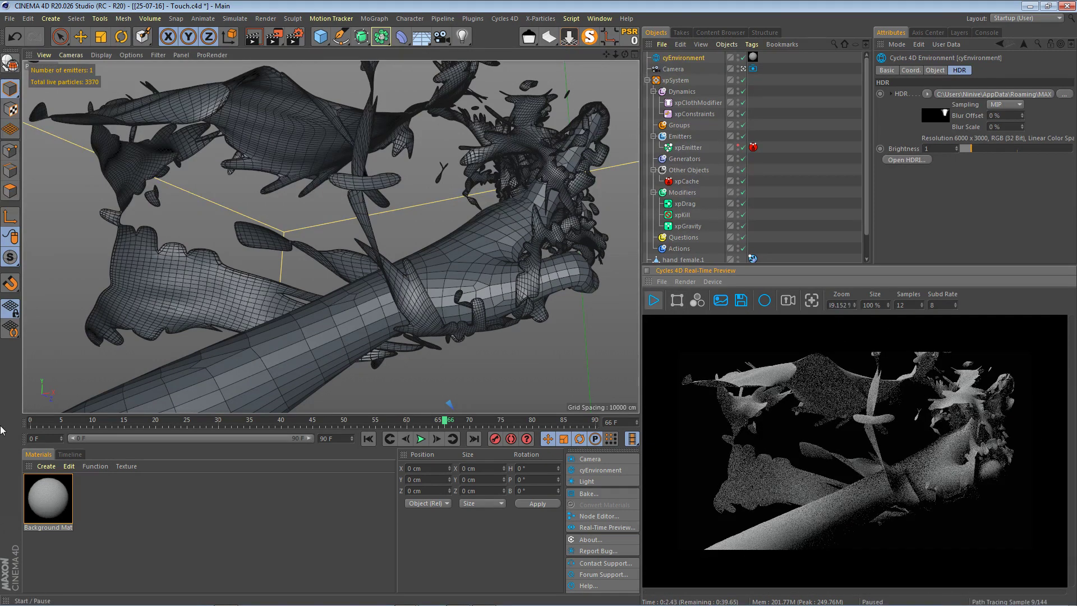
Create a Cycles 4D Object Material and apply it to hand_female under xpSurface
left_click(55, 466)
mouse_move(76, 341)
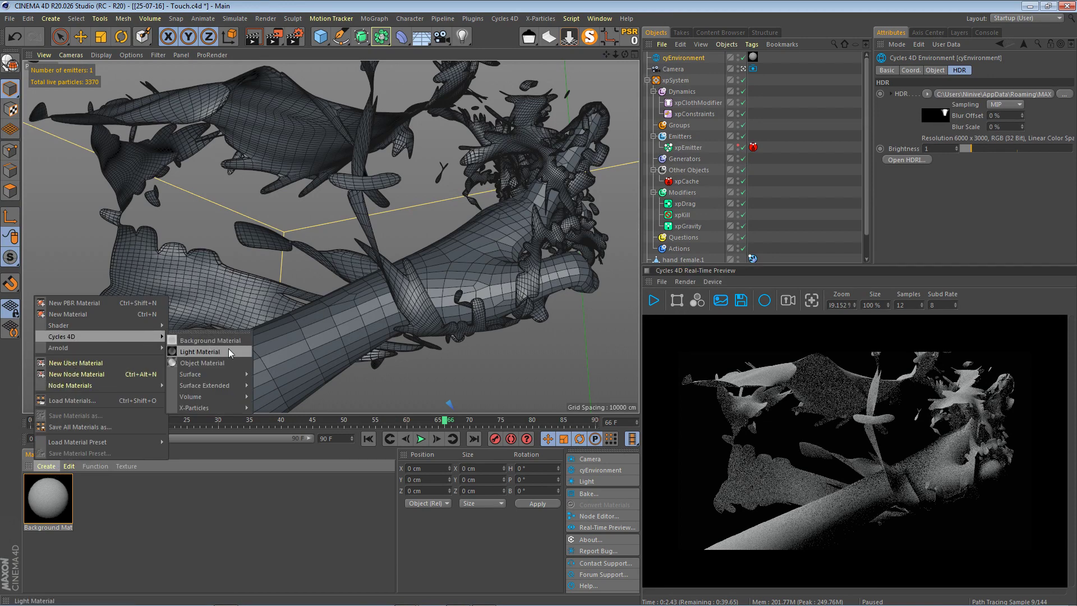
left_click(201, 363)
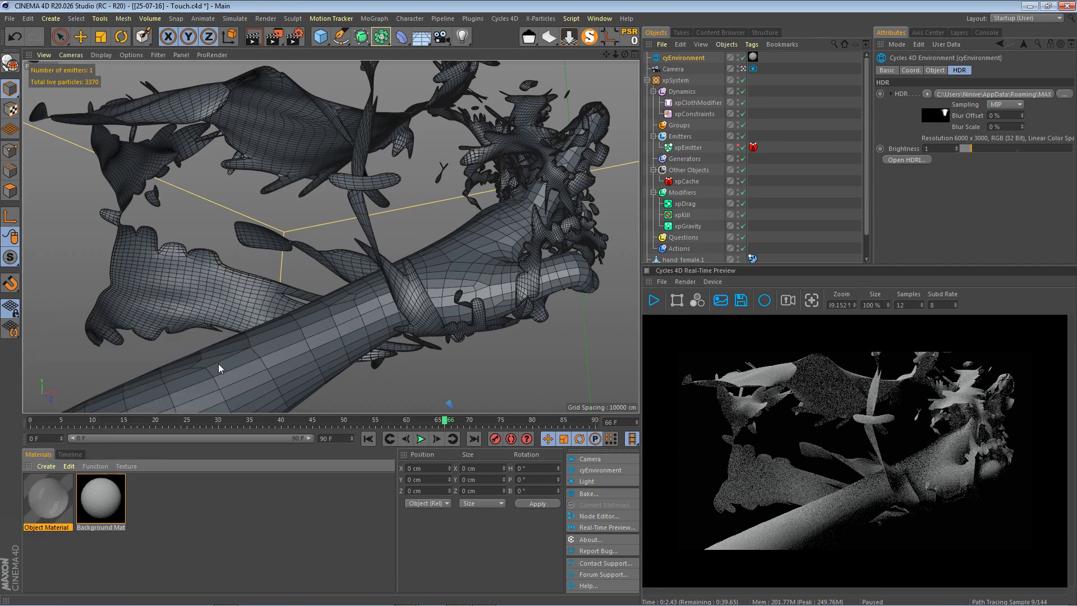
left_click_drag(50, 502, 617, 226)
mouse_move(697, 264)
left_mouse_down()
mouse_move(730, 240)
mouse_move(693, 258)
left_mouse_up()
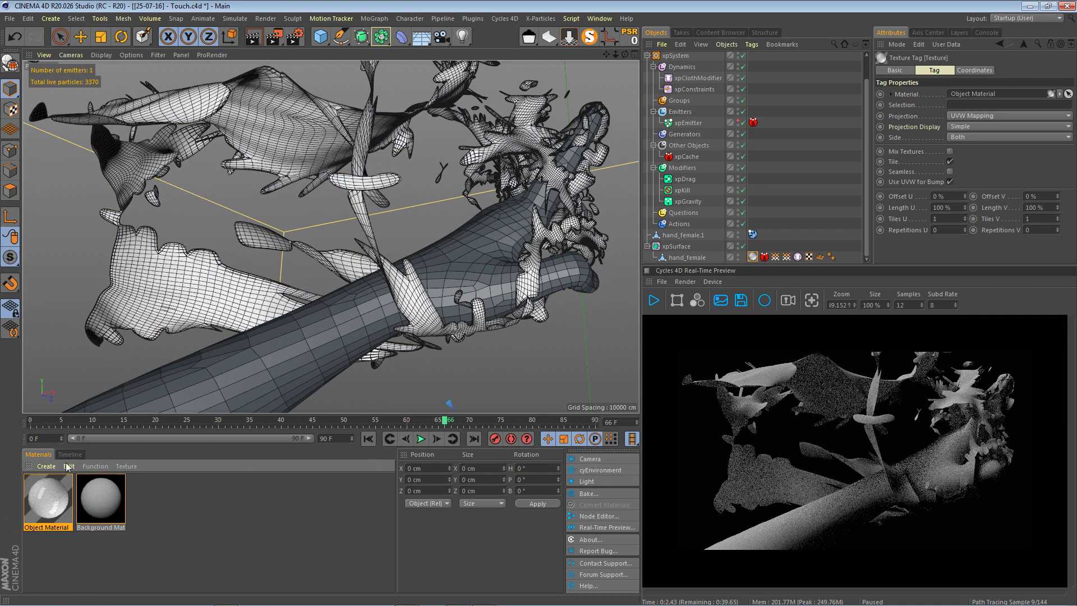
Duplicate the Object Material and set the copy's Base Color to magenta with hue 315° and saturation 83%
left_click_drag(50, 500, 78, 504)
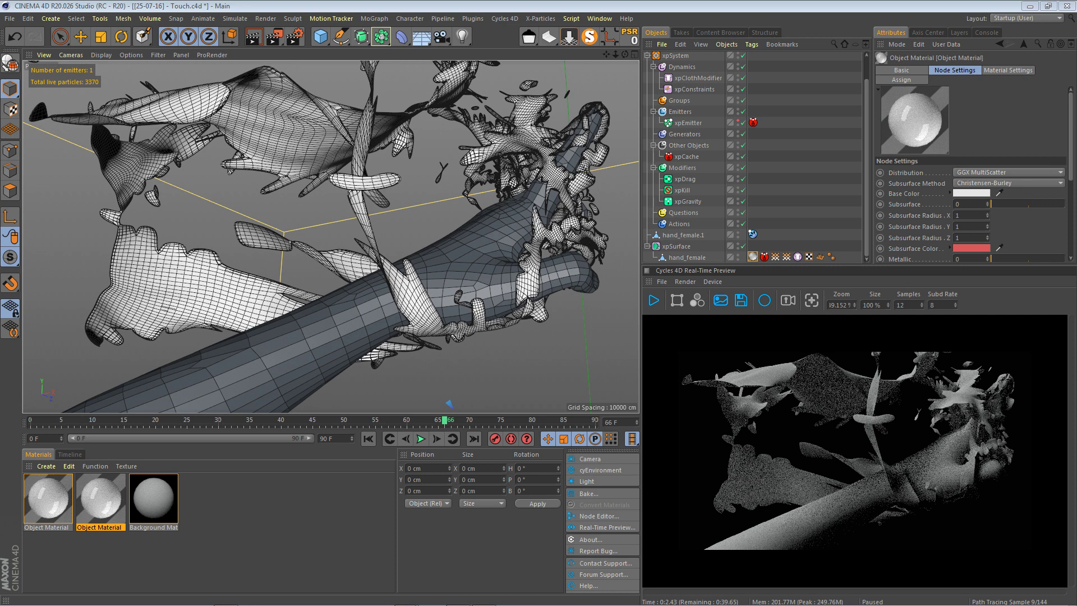
left_click_drag(1076, 26, 670, 80)
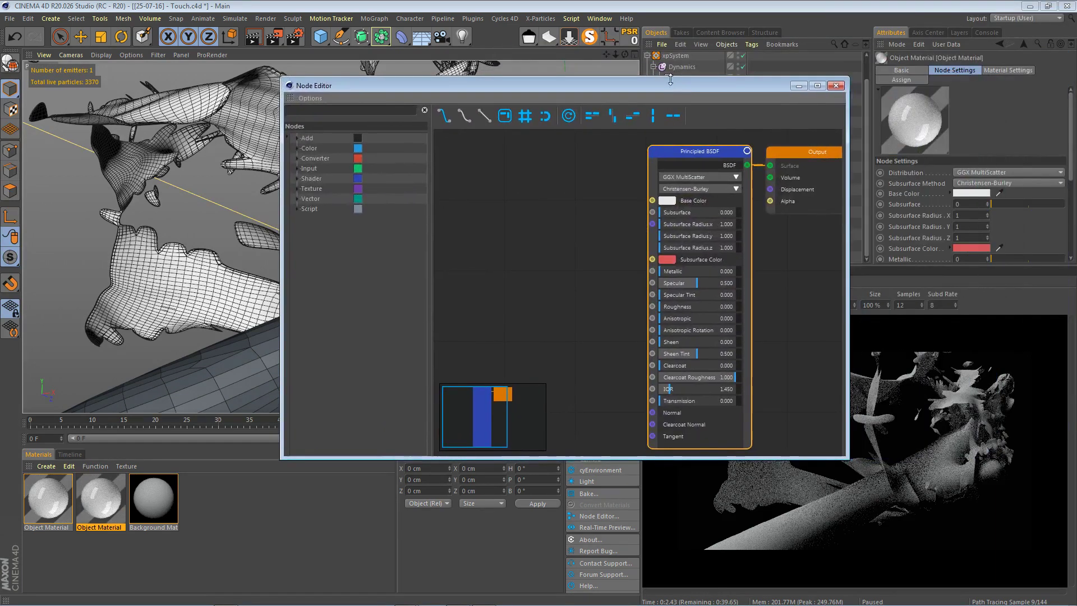
left_click(667, 201)
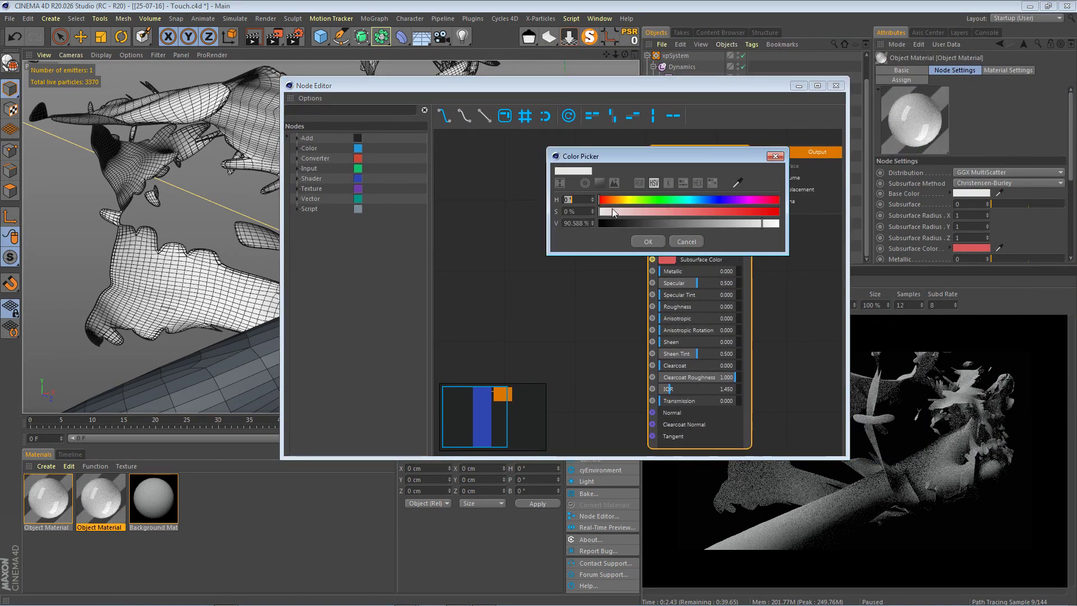
left_click_drag(615, 200, 756, 200)
left_click(748, 211)
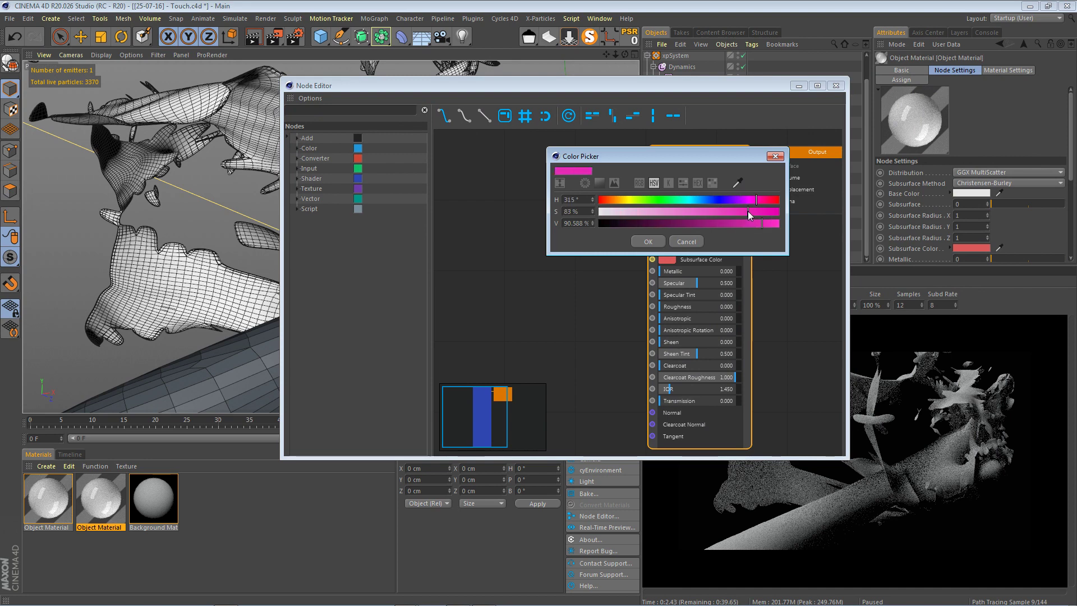
left_click(655, 244)
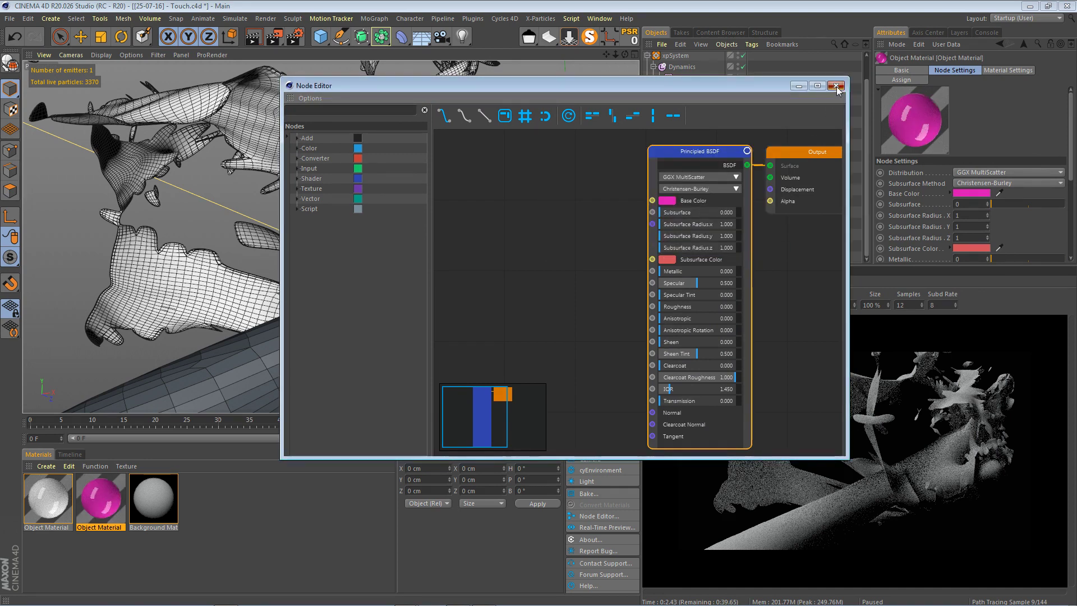
left_click(836, 86)
Apply the magenta Object Material to the inner hand object, hand_female.1
mouse_move(100, 497)
left_mouse_down()
mouse_move(311, 392)
mouse_move(111, 488)
left_mouse_up()
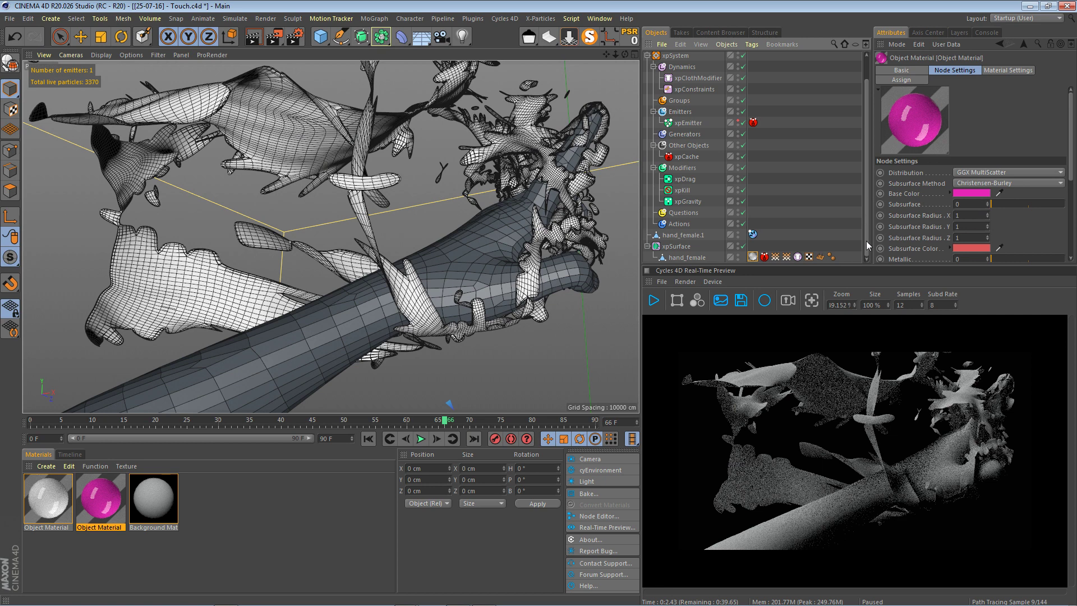
left_click(681, 234)
left_click_drag(120, 488, 686, 235)
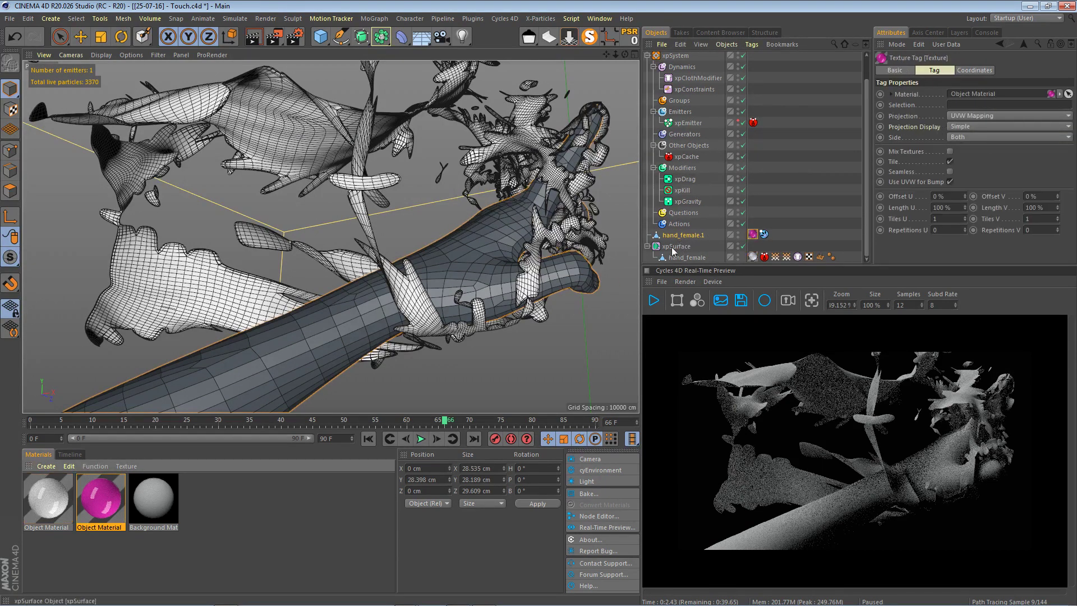
Replay the tearing from the start and check both materials in the real-time render at frames 26 and 66
left_click(367, 438)
left_click(419, 438)
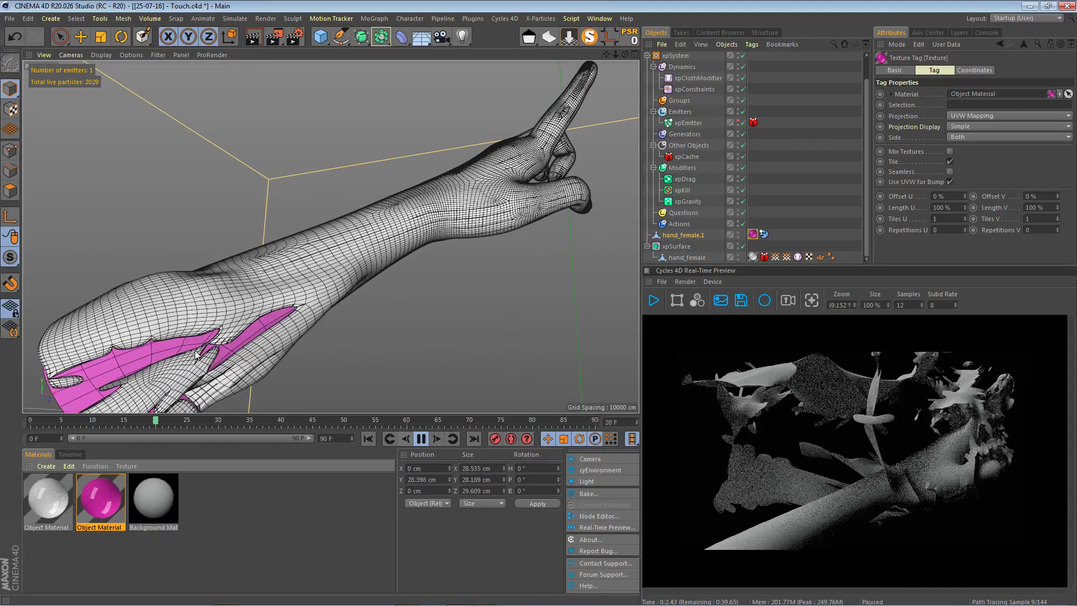
left_click(421, 439)
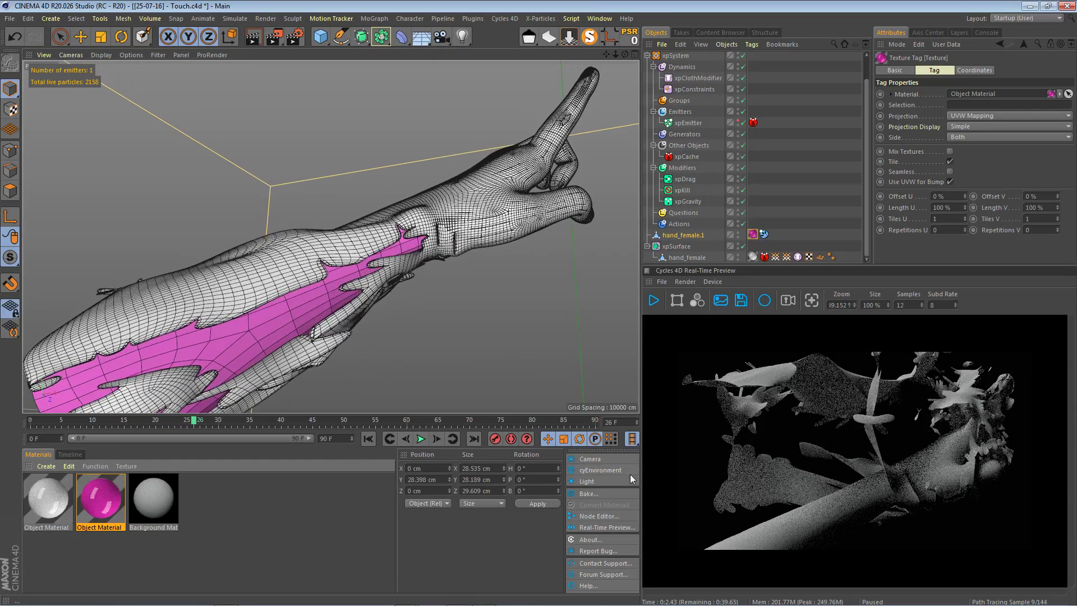
left_click(654, 301)
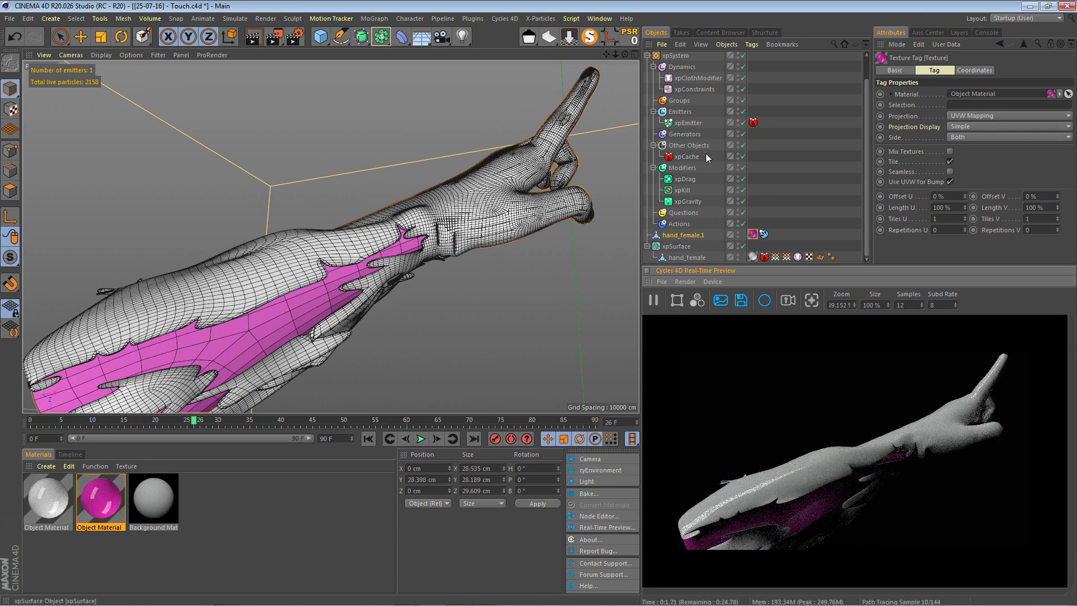
left_click(421, 439)
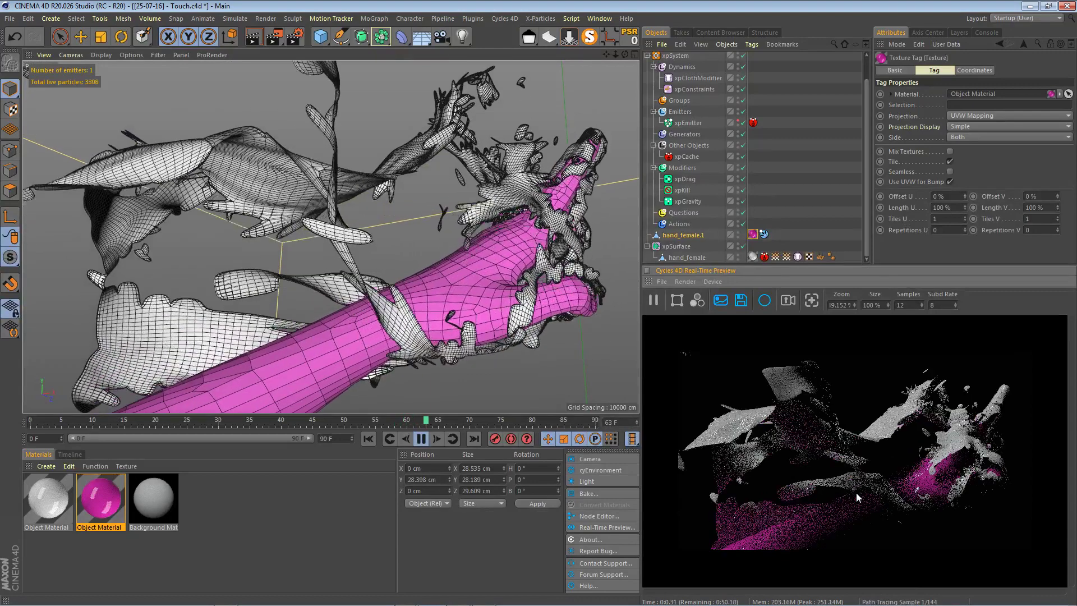
left_click(421, 440)
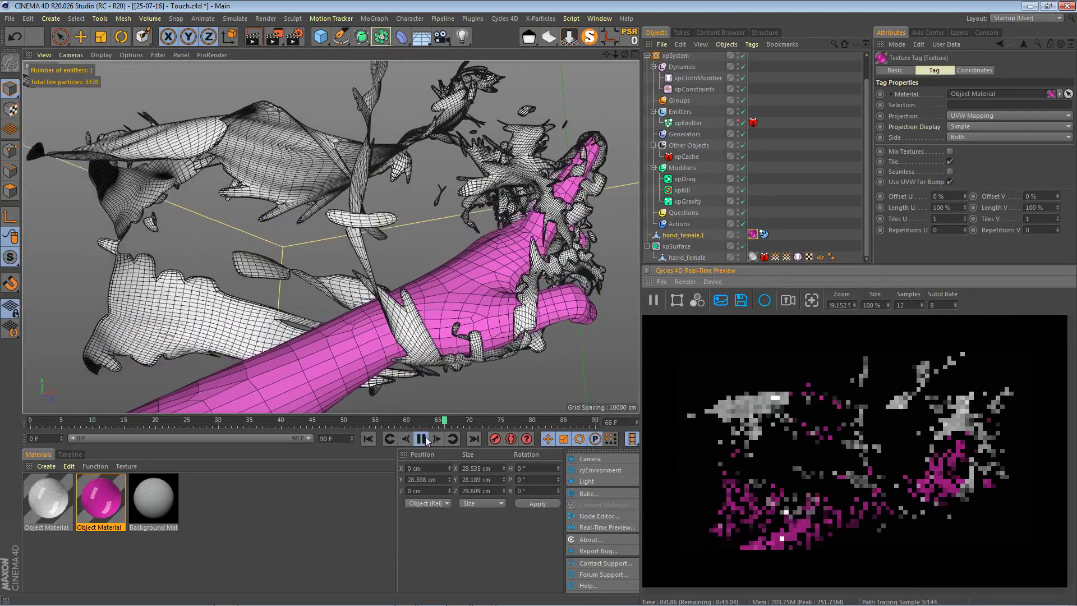
Set the xpSurface mode to Remove Single Polys
left_click(685, 246)
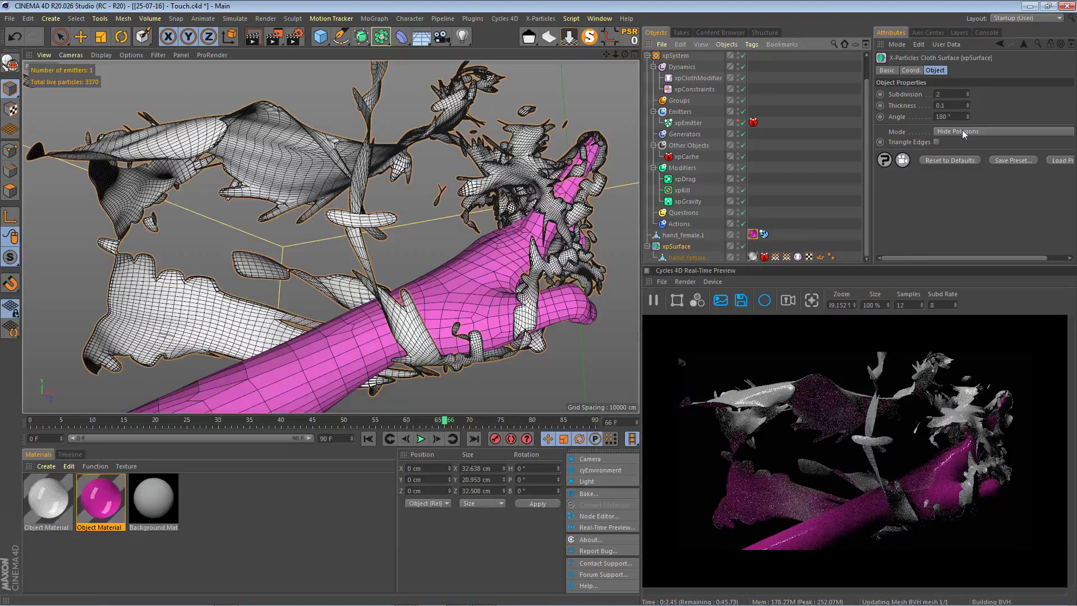
left_click(961, 130)
left_click(957, 152)
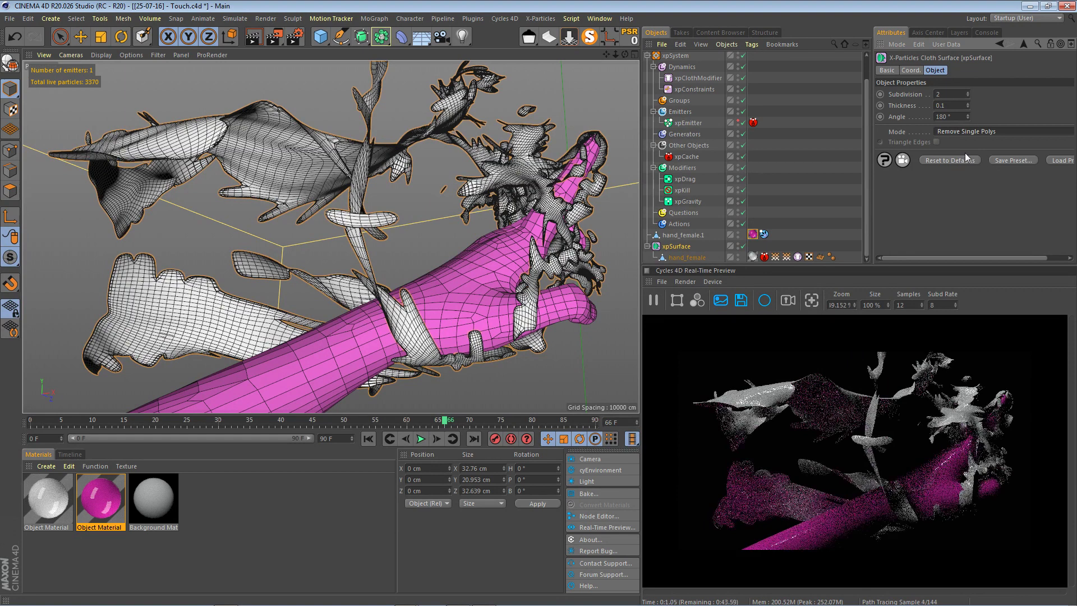
Set the xpSurface mode to Hide Polygons and check the torn cloth around the hand in the real-time render
left_click(971, 134)
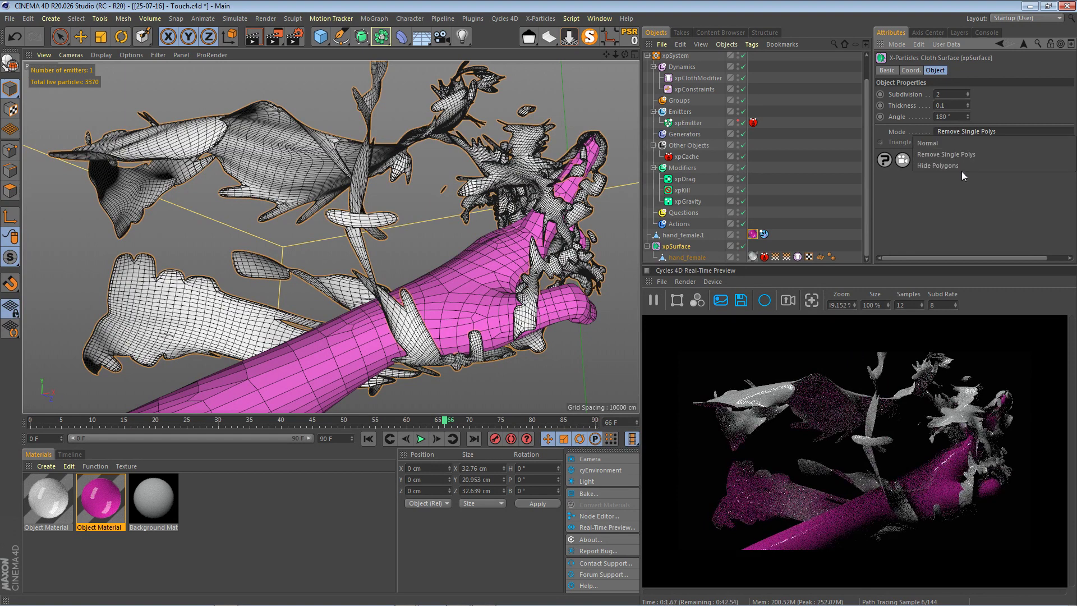
left_click(960, 165)
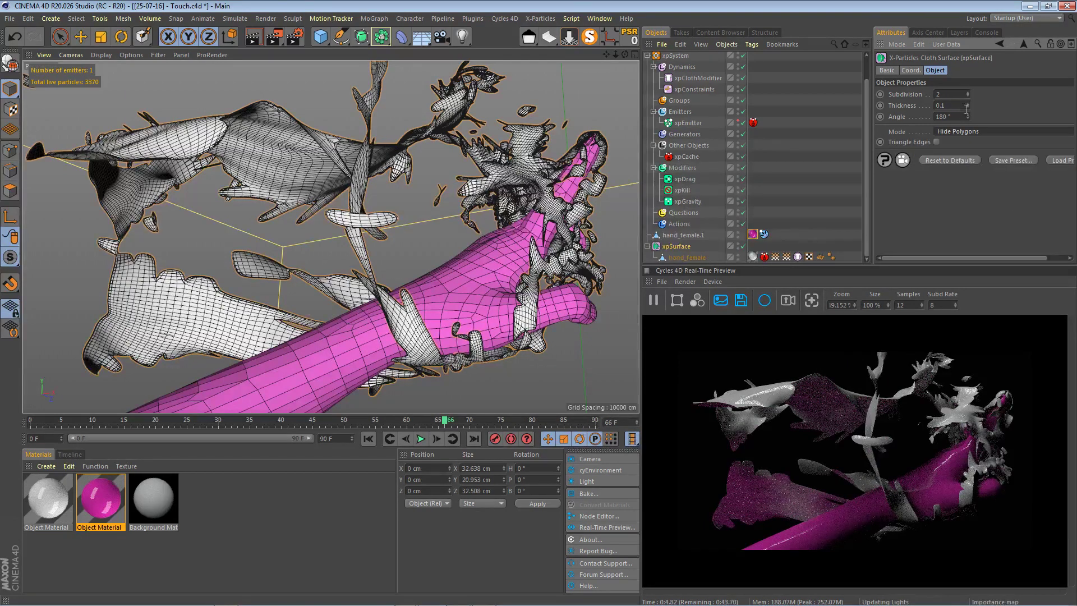
key("Return")
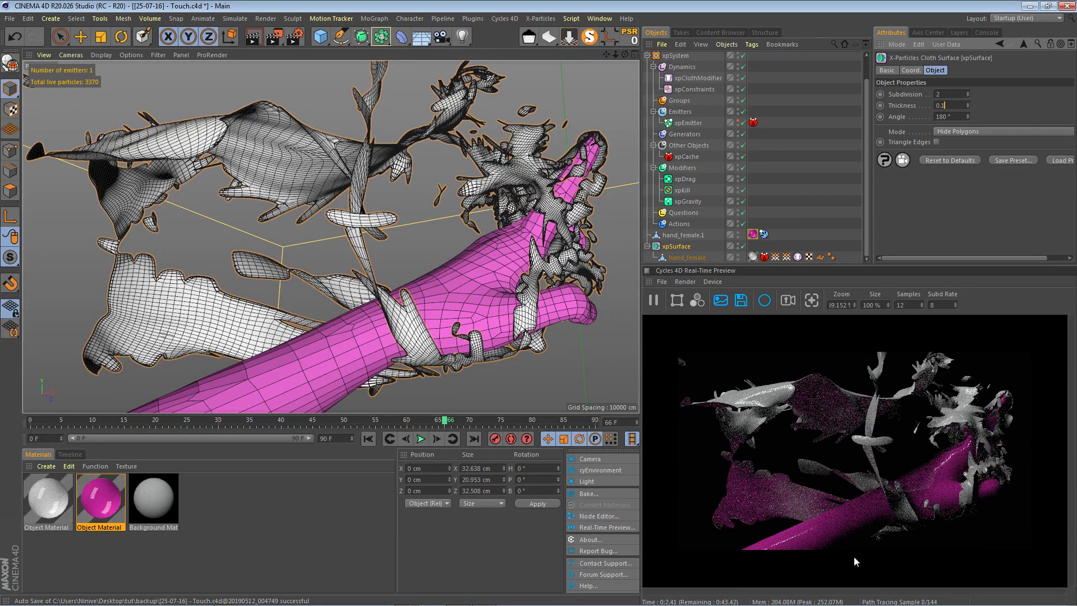
right_click_drag(384, 355, 471, 335, "alt")
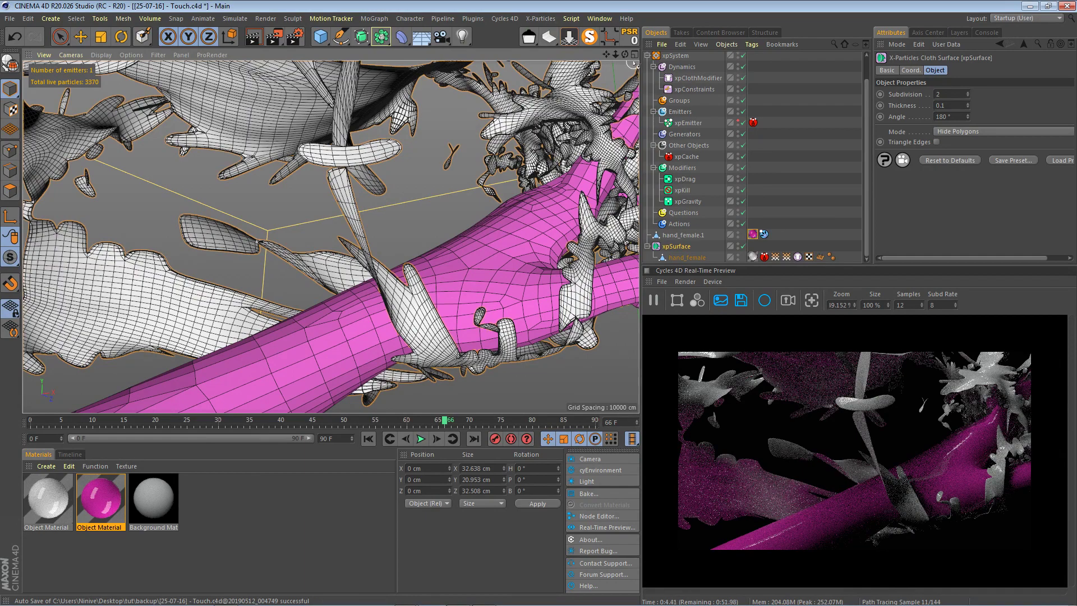
left_click_drag(617, 53, 595, 64)
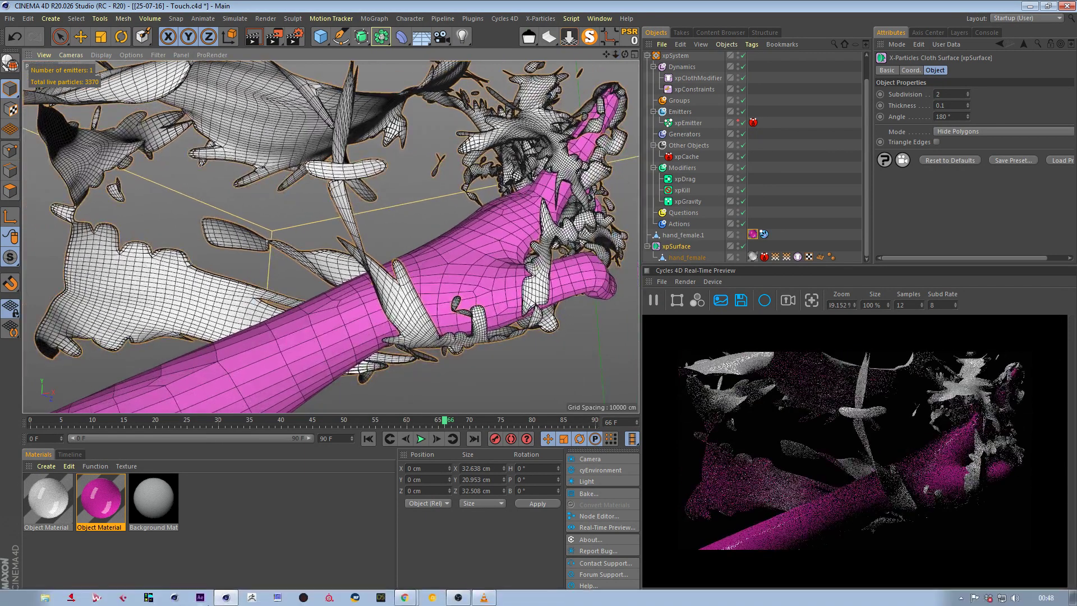
Switch to VLC media player and view the finished tearing-hand animation full screen
left_click(482, 599)
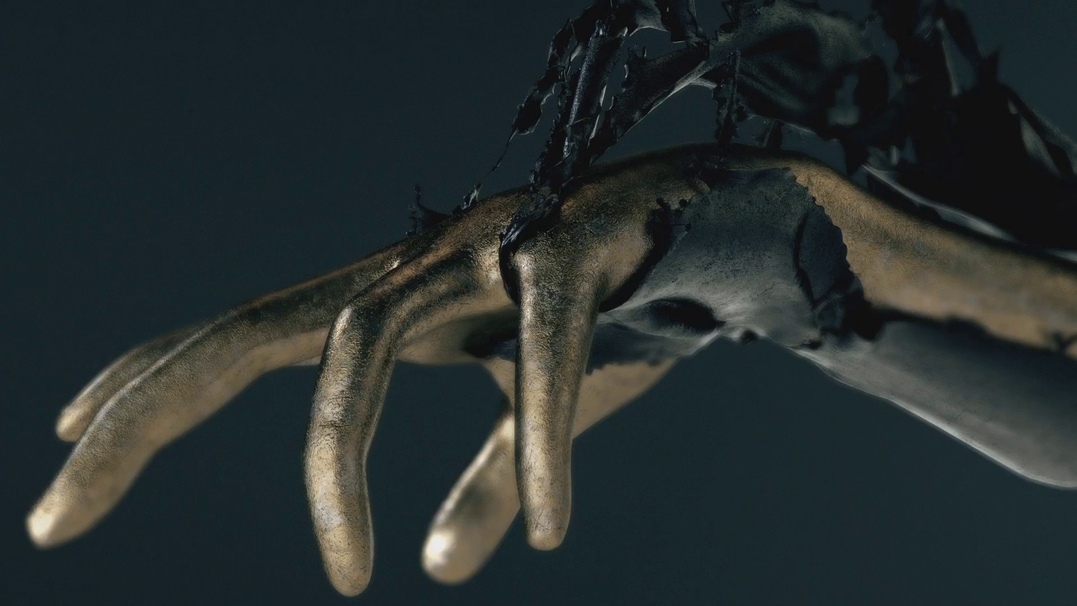
key("Escape")
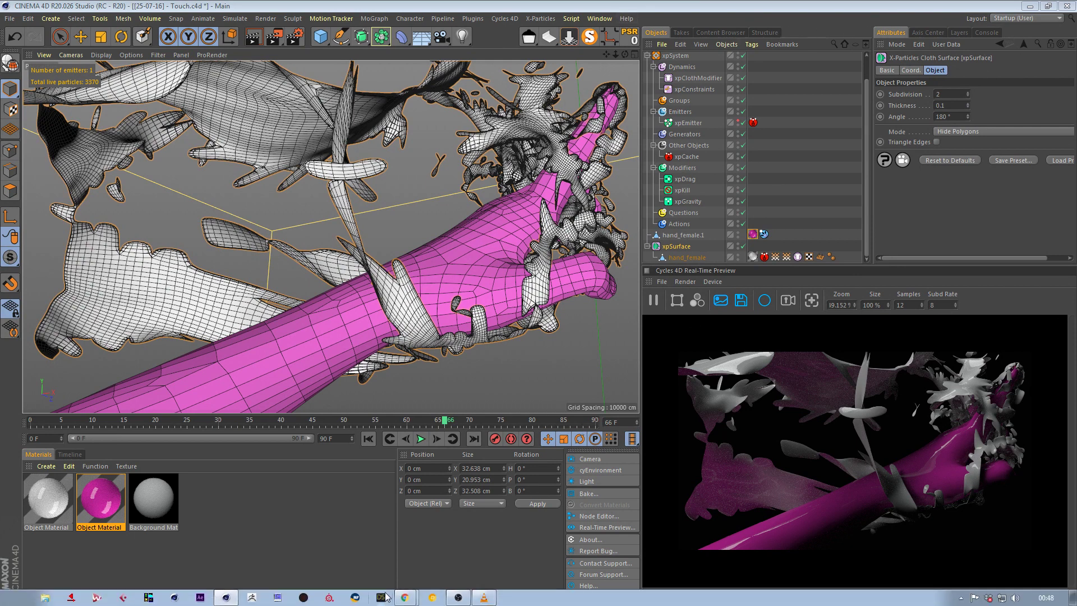
Switch to Chrome and browse the posts on the artist's Instagram profile
mouse_move(401, 600)
left_click(405, 598)
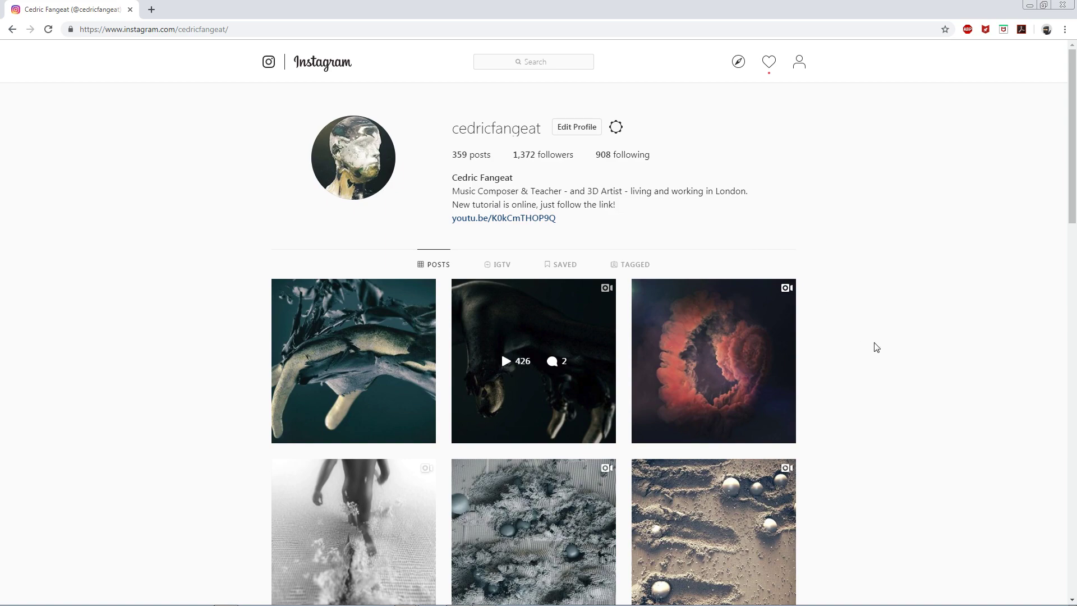
scroll(876, 347, "down", 8)
scroll(876, 347, "up", 8)
scroll(909, 222, "down", 2)
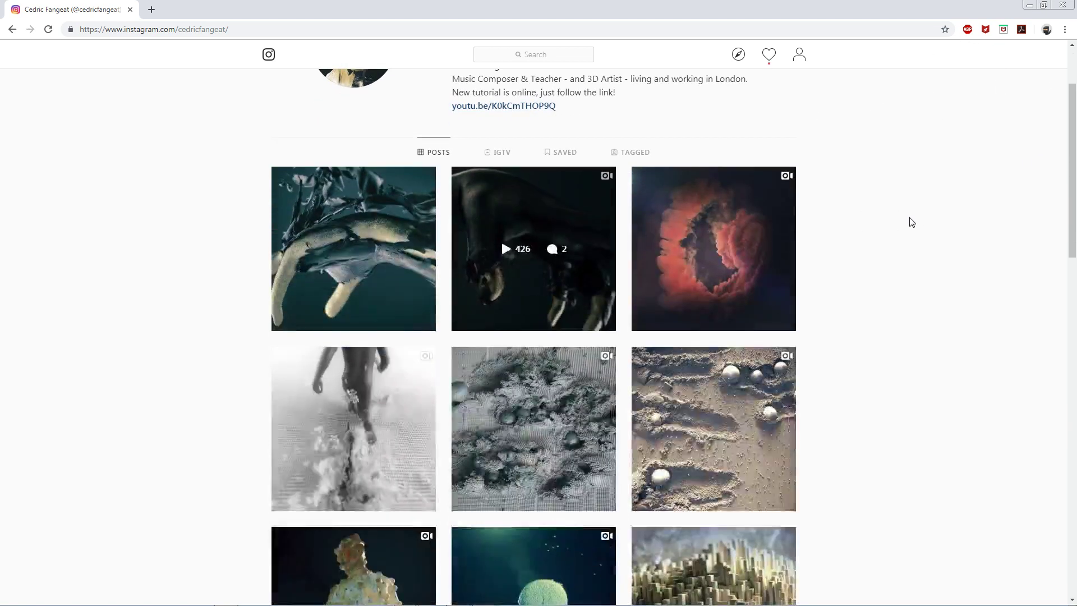
scroll(911, 222, "down", 4)
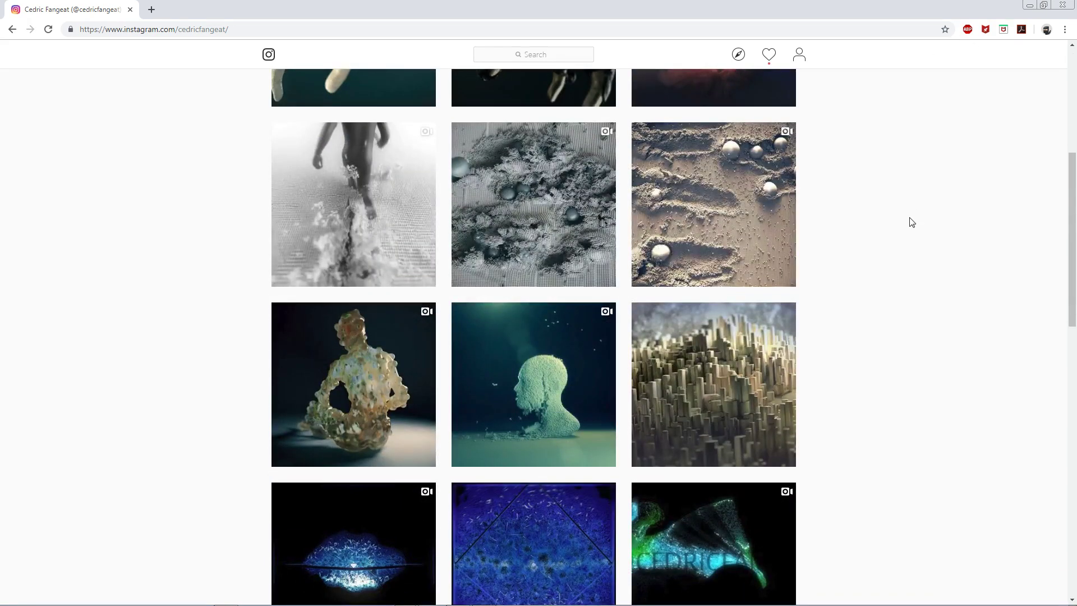
scroll(911, 222, "down", 2)
scroll(911, 221, "up", 8)
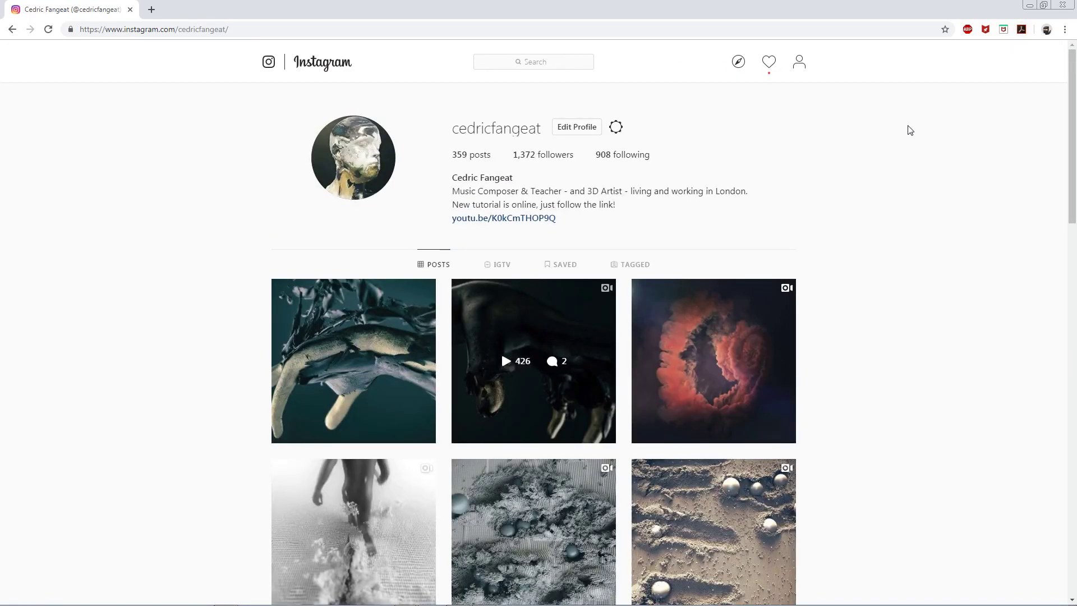
mouse_move(384, 602)
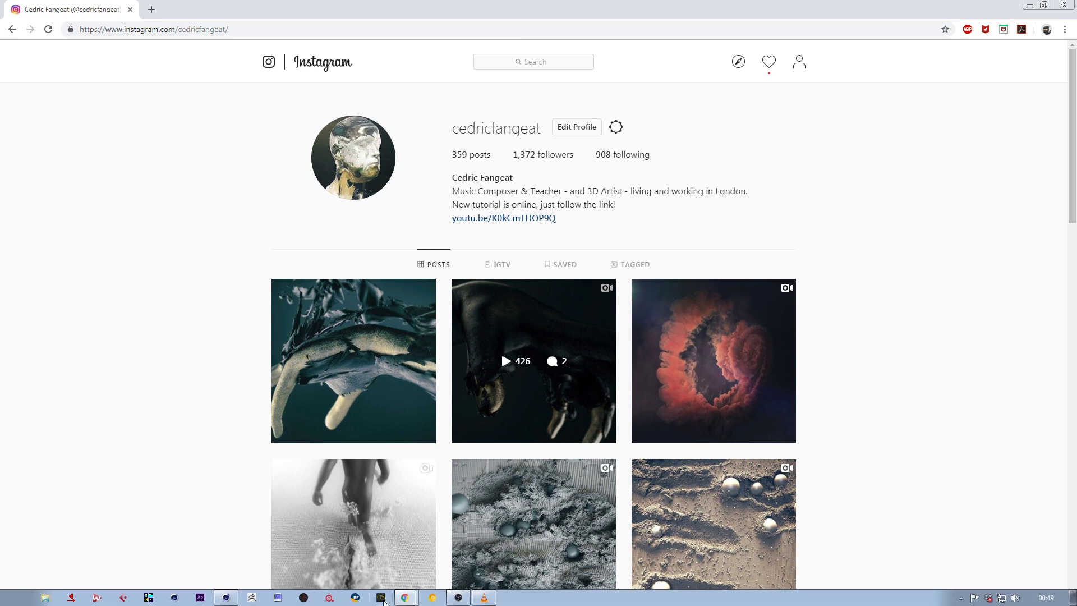